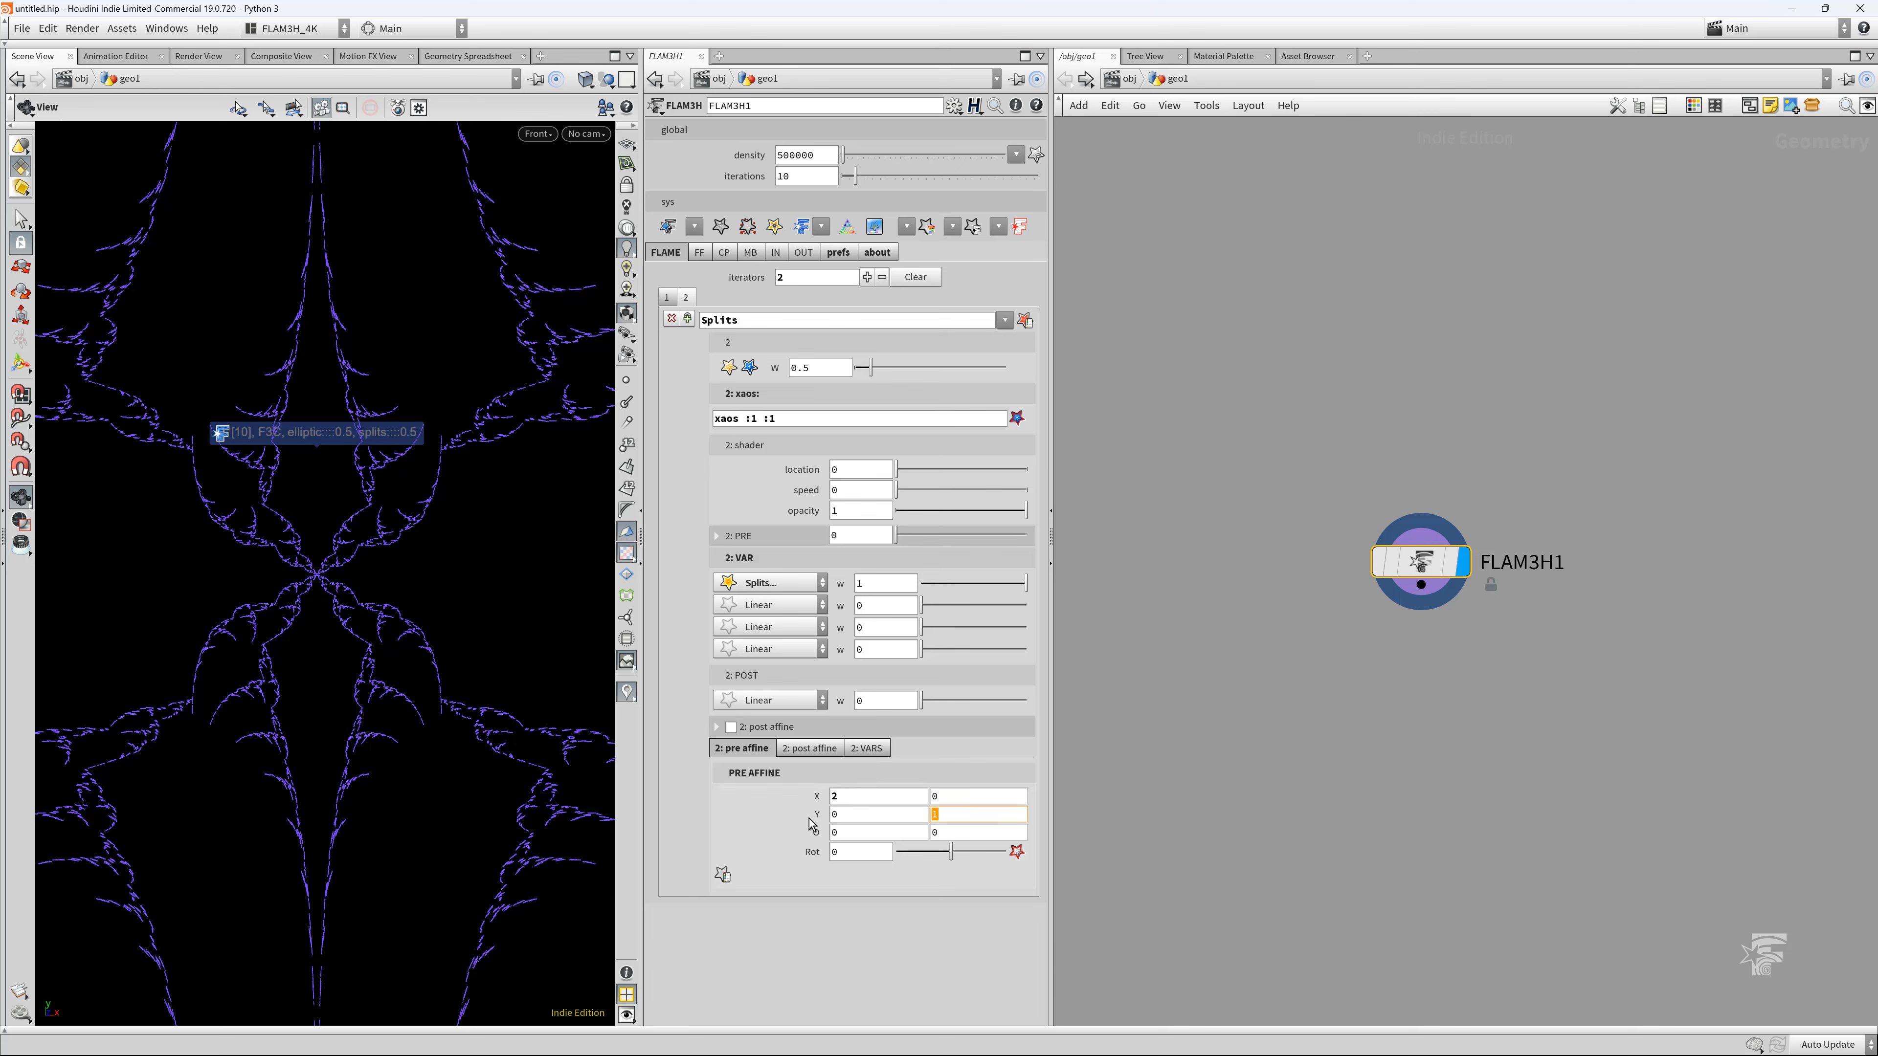
Set the Splits iterator's second pre affine Y value to 2 and its second Splits parameter to 0
{"action": "type", "text": "2"}
{"action": "key", "text": "Return"}
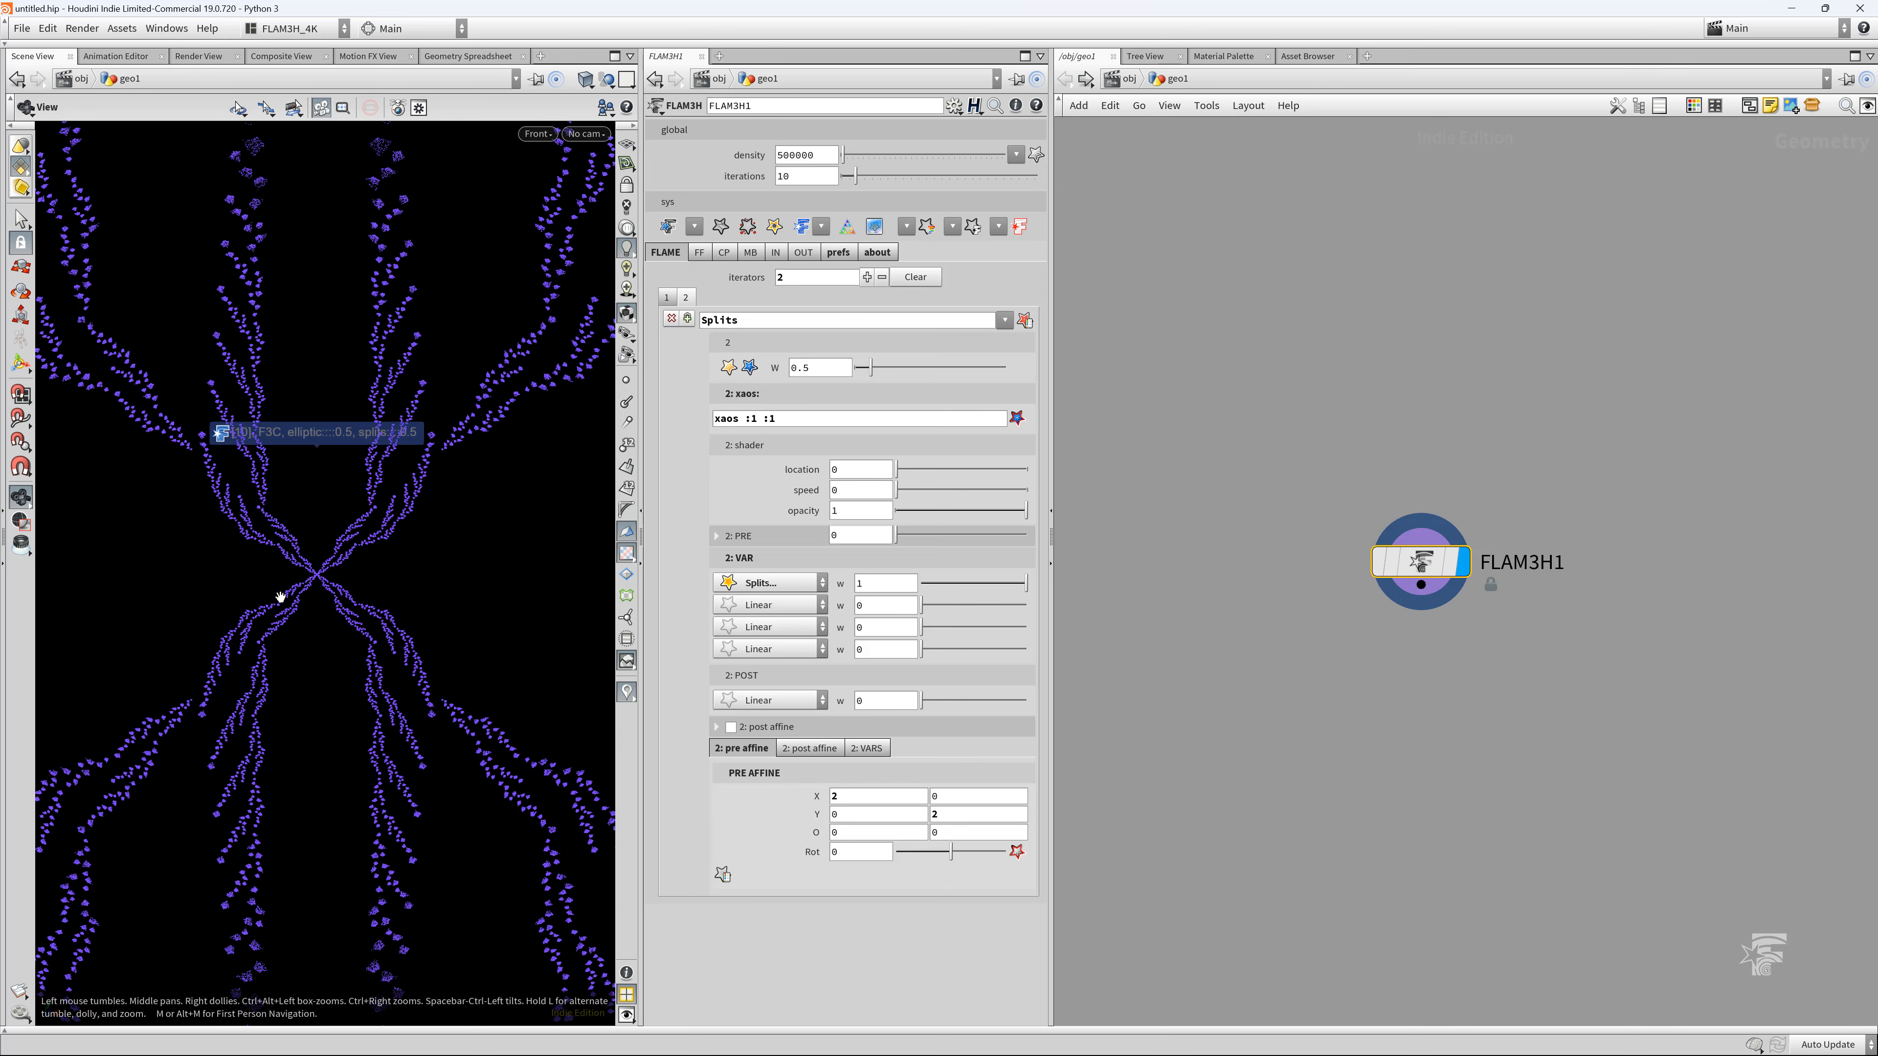
{"action": "scroll", "coordinate": [240, 594], "scroll_direction": "down", "scroll_amount": 2}
{"action": "scroll", "coordinate": [247, 596], "scroll_direction": "down", "scroll_amount": 1}
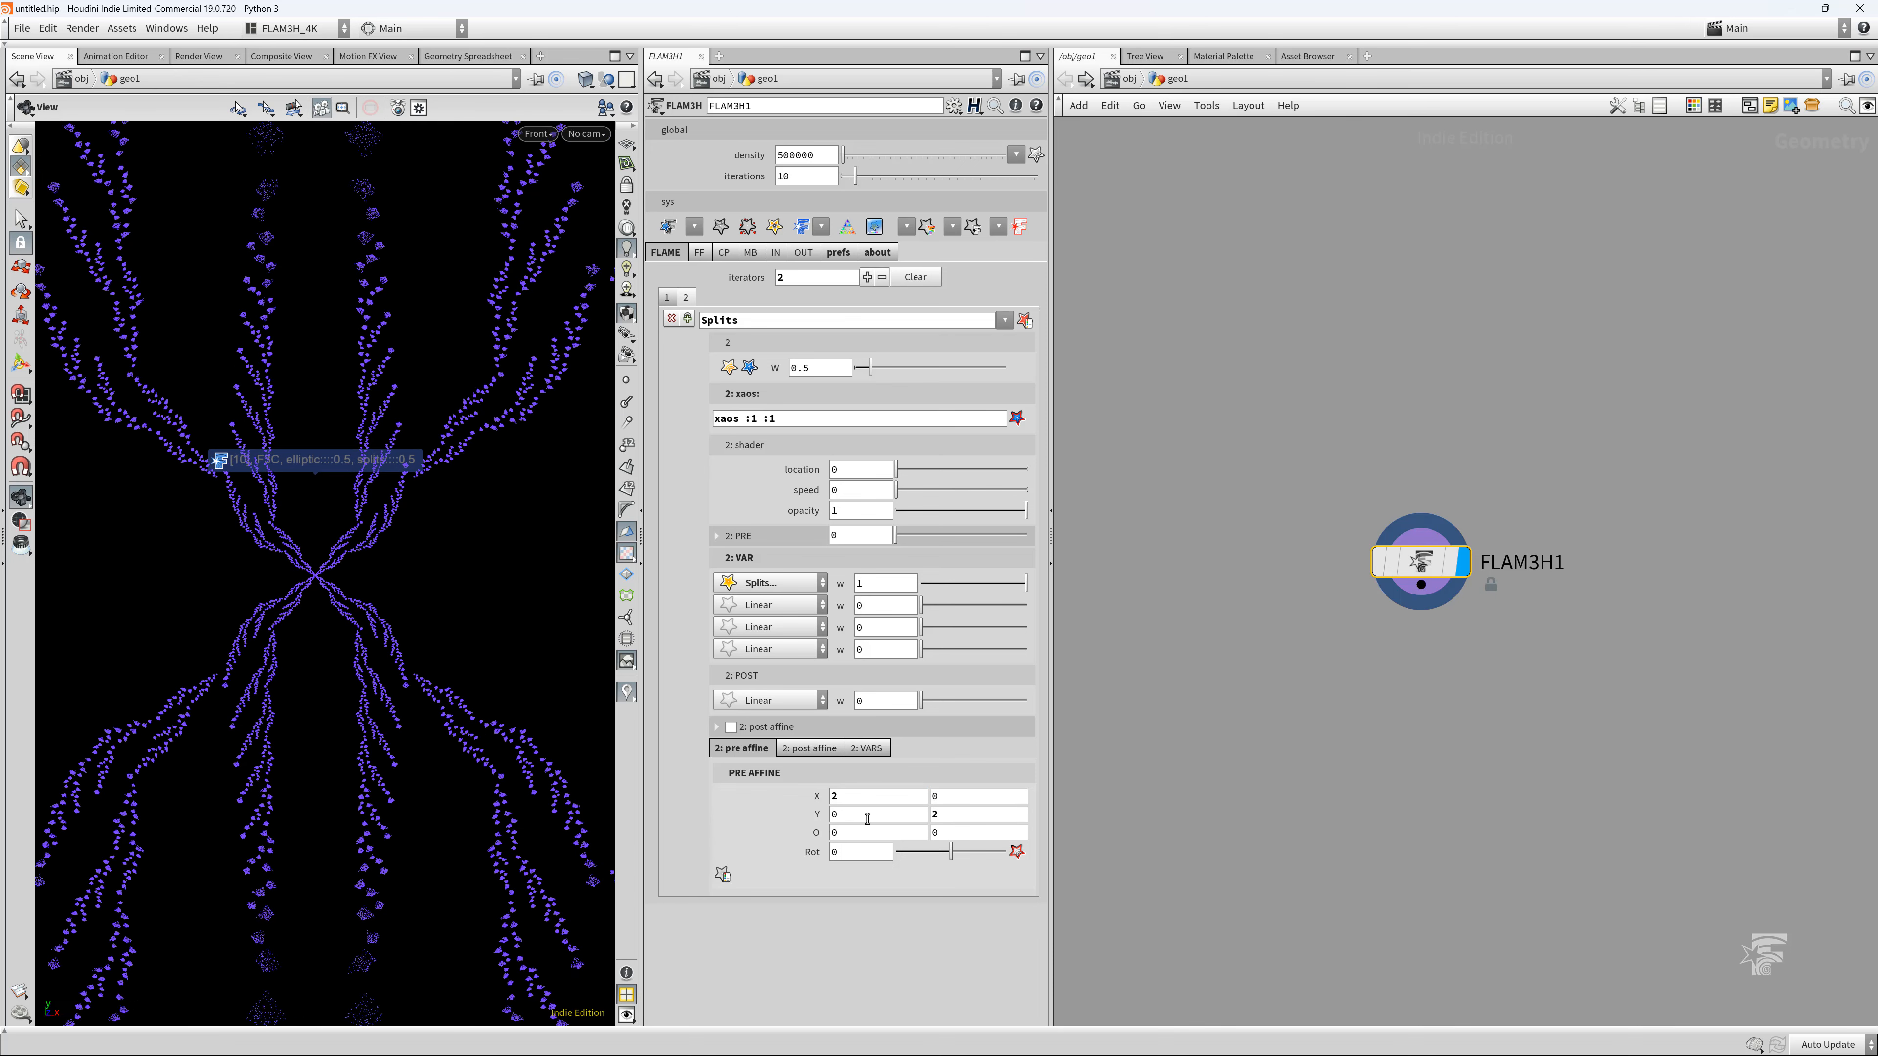
{"action": "left_click", "coordinate": [858, 753]}
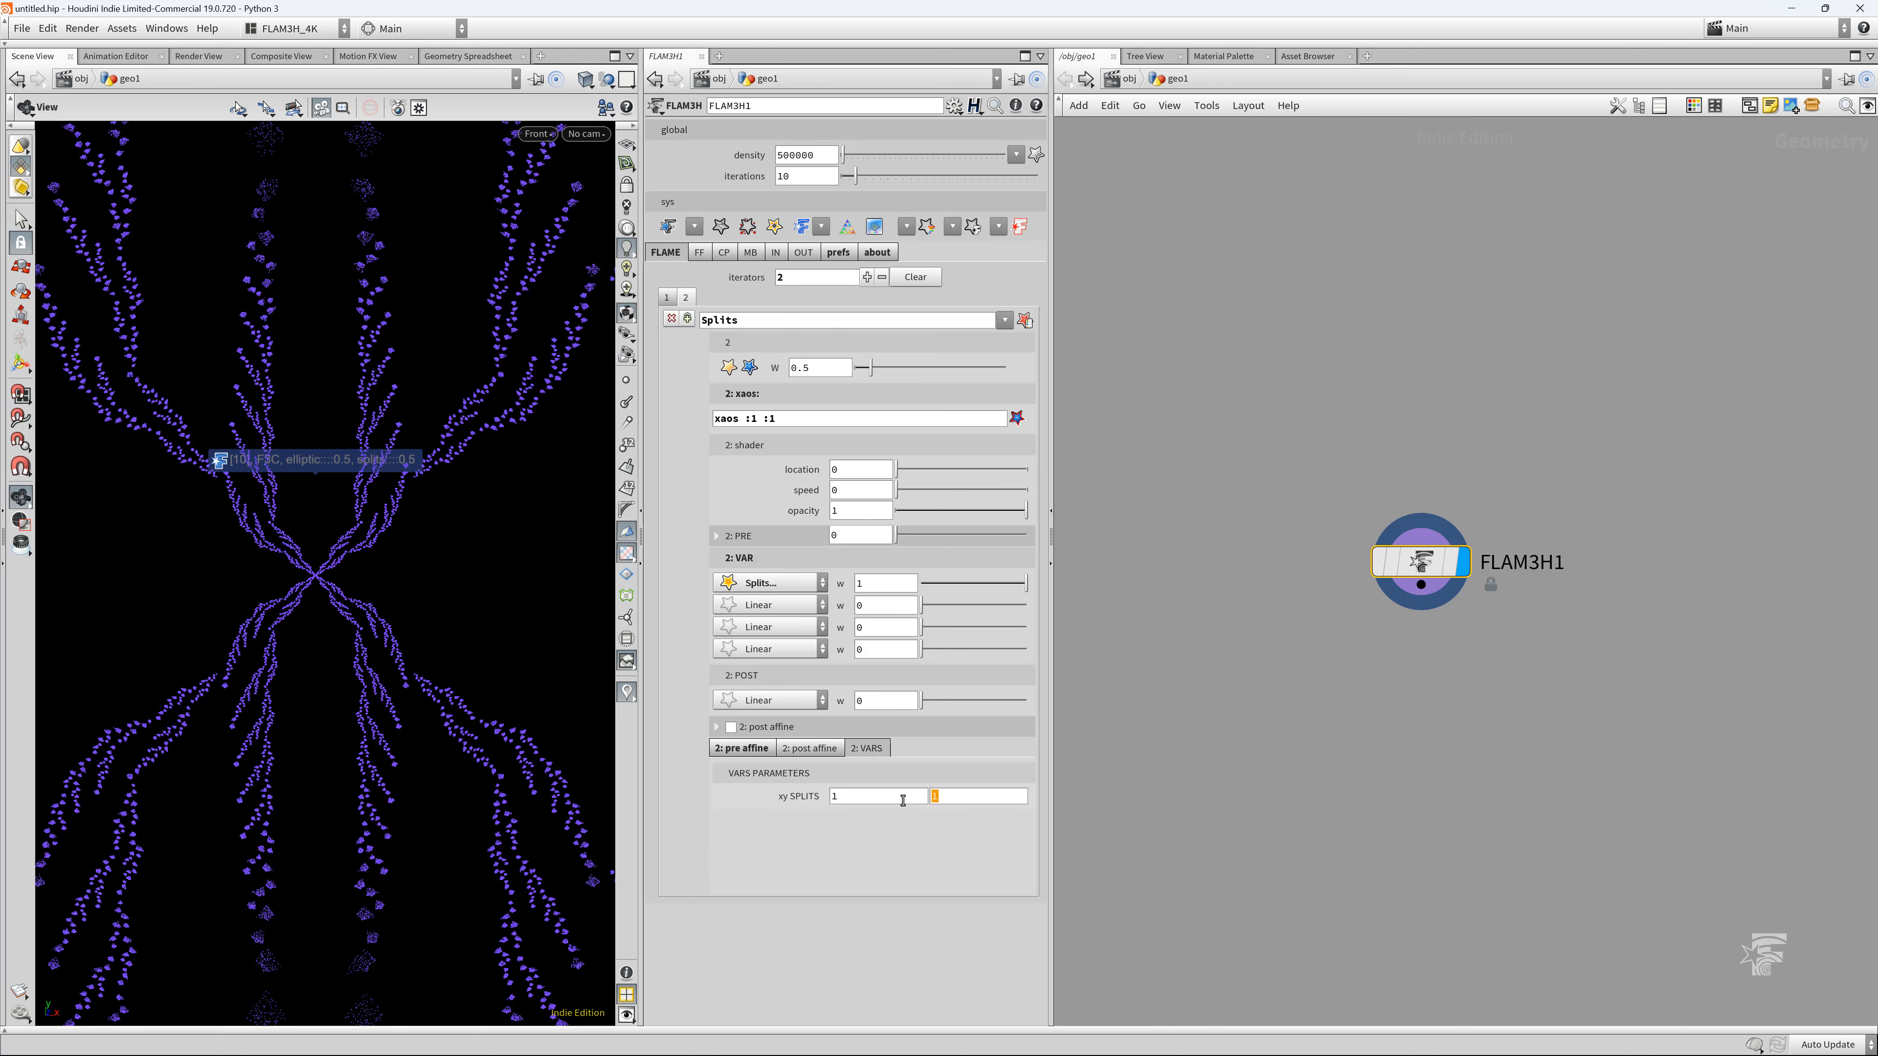
{"action": "type", "text": "0"}
{"action": "key", "text": "Return"}
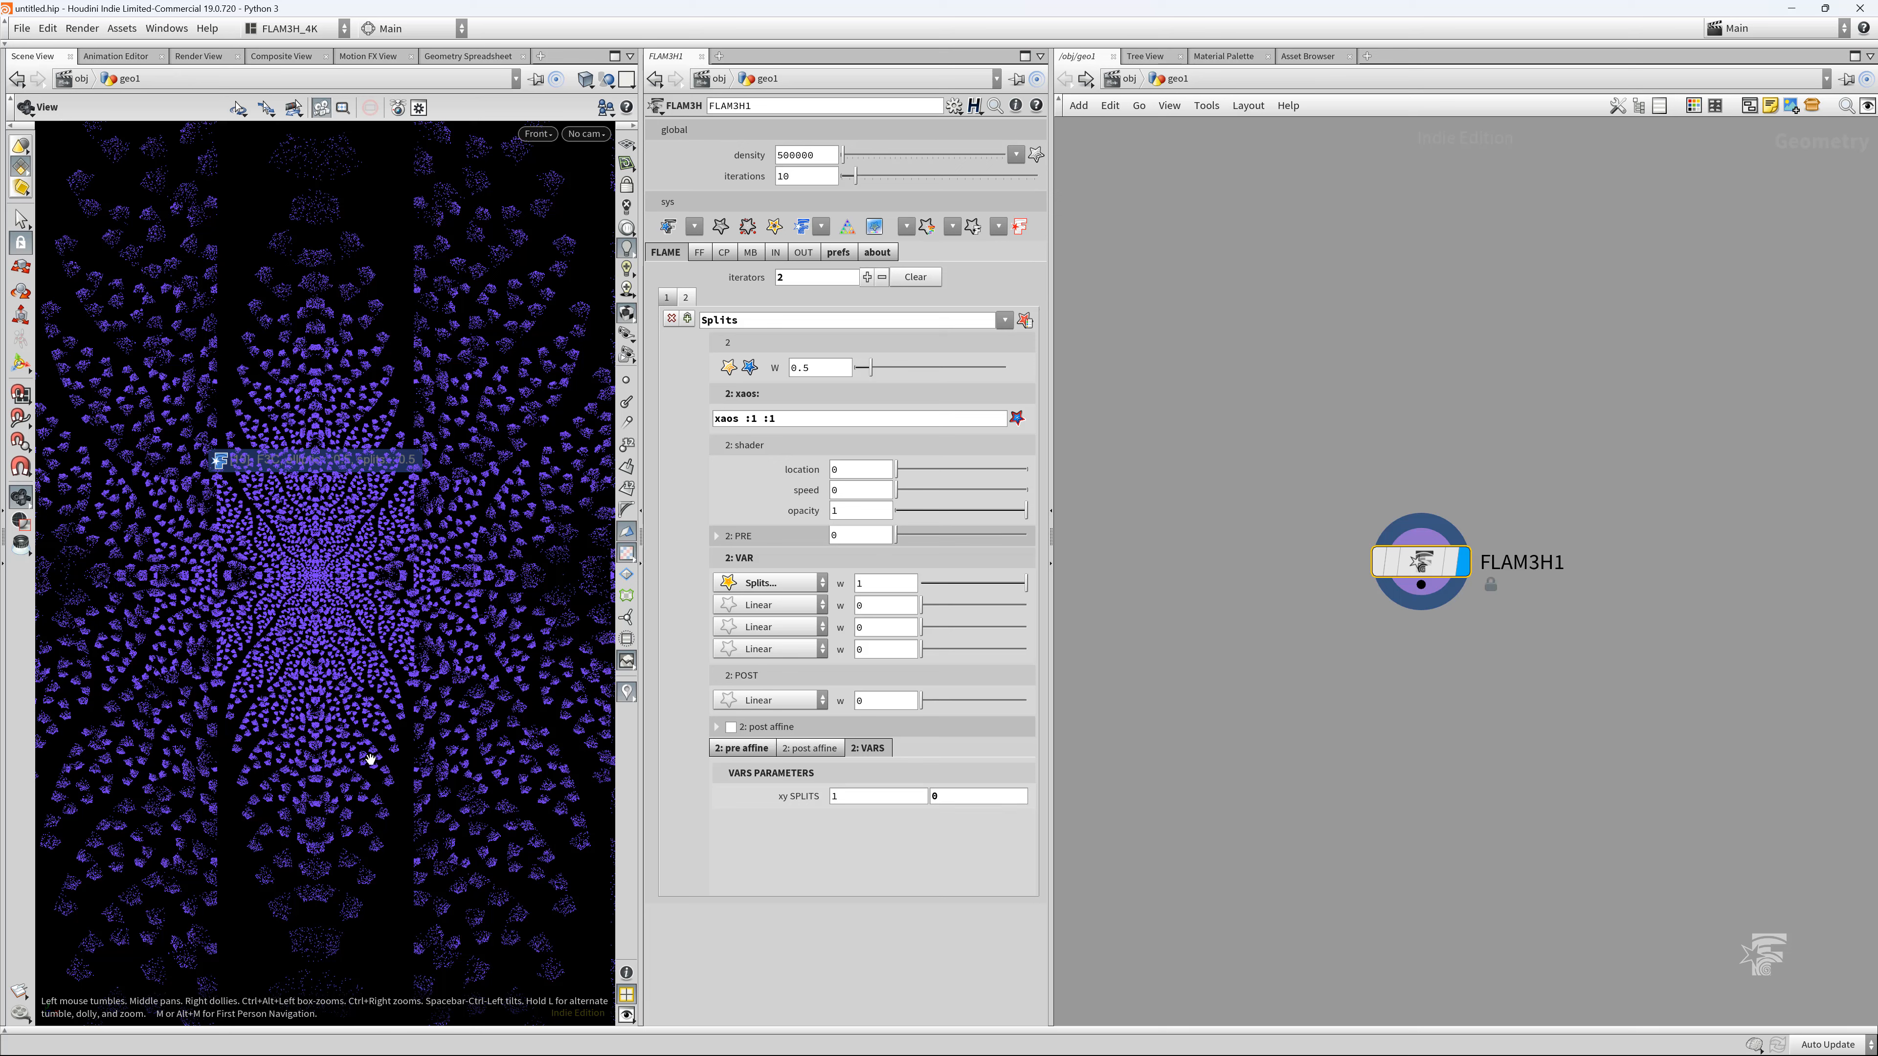
Set the flame's global iterations to 24
{"action": "double_click", "coordinate": [806, 177]}
{"action": "type", "text": "24"}
{"action": "key", "text": "Return"}
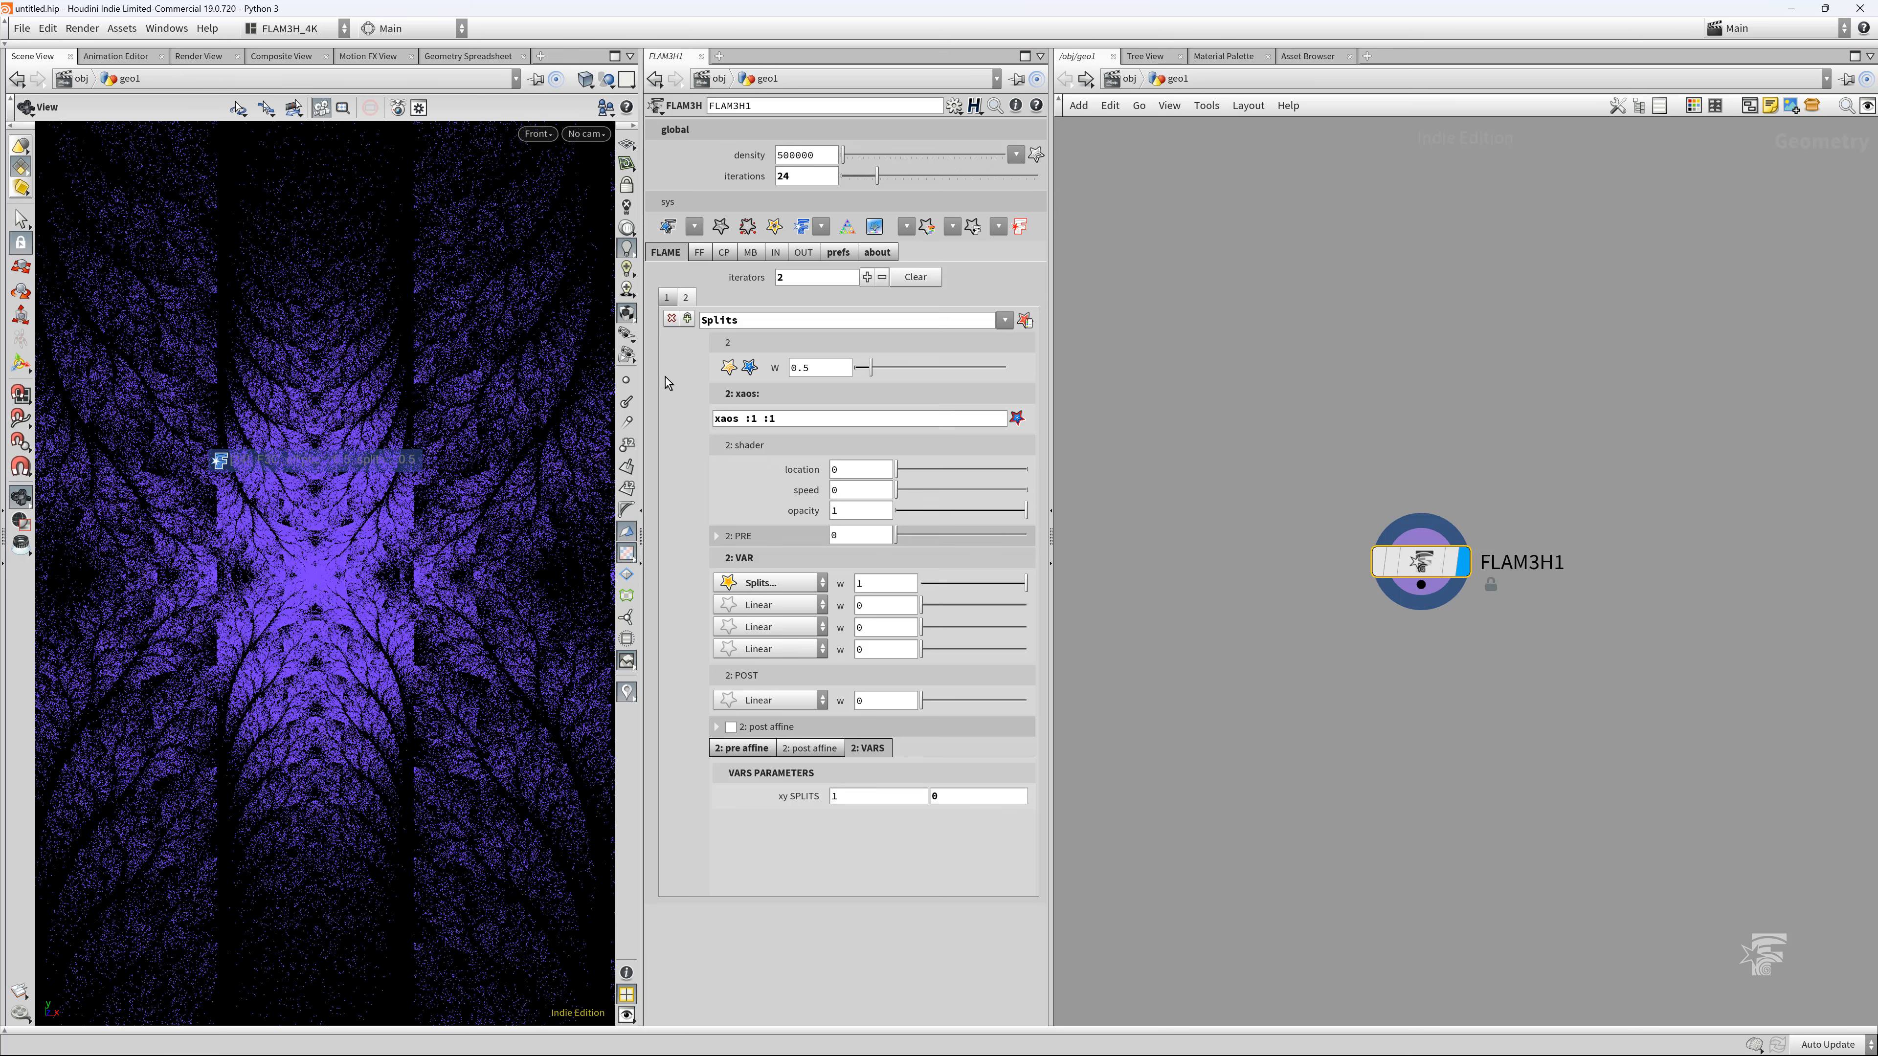
Set the first Splits parameter of iterator 2 to 1.05
{"action": "right_click_drag", "start_coordinate": [339, 609], "coordinate": [461, 591]}
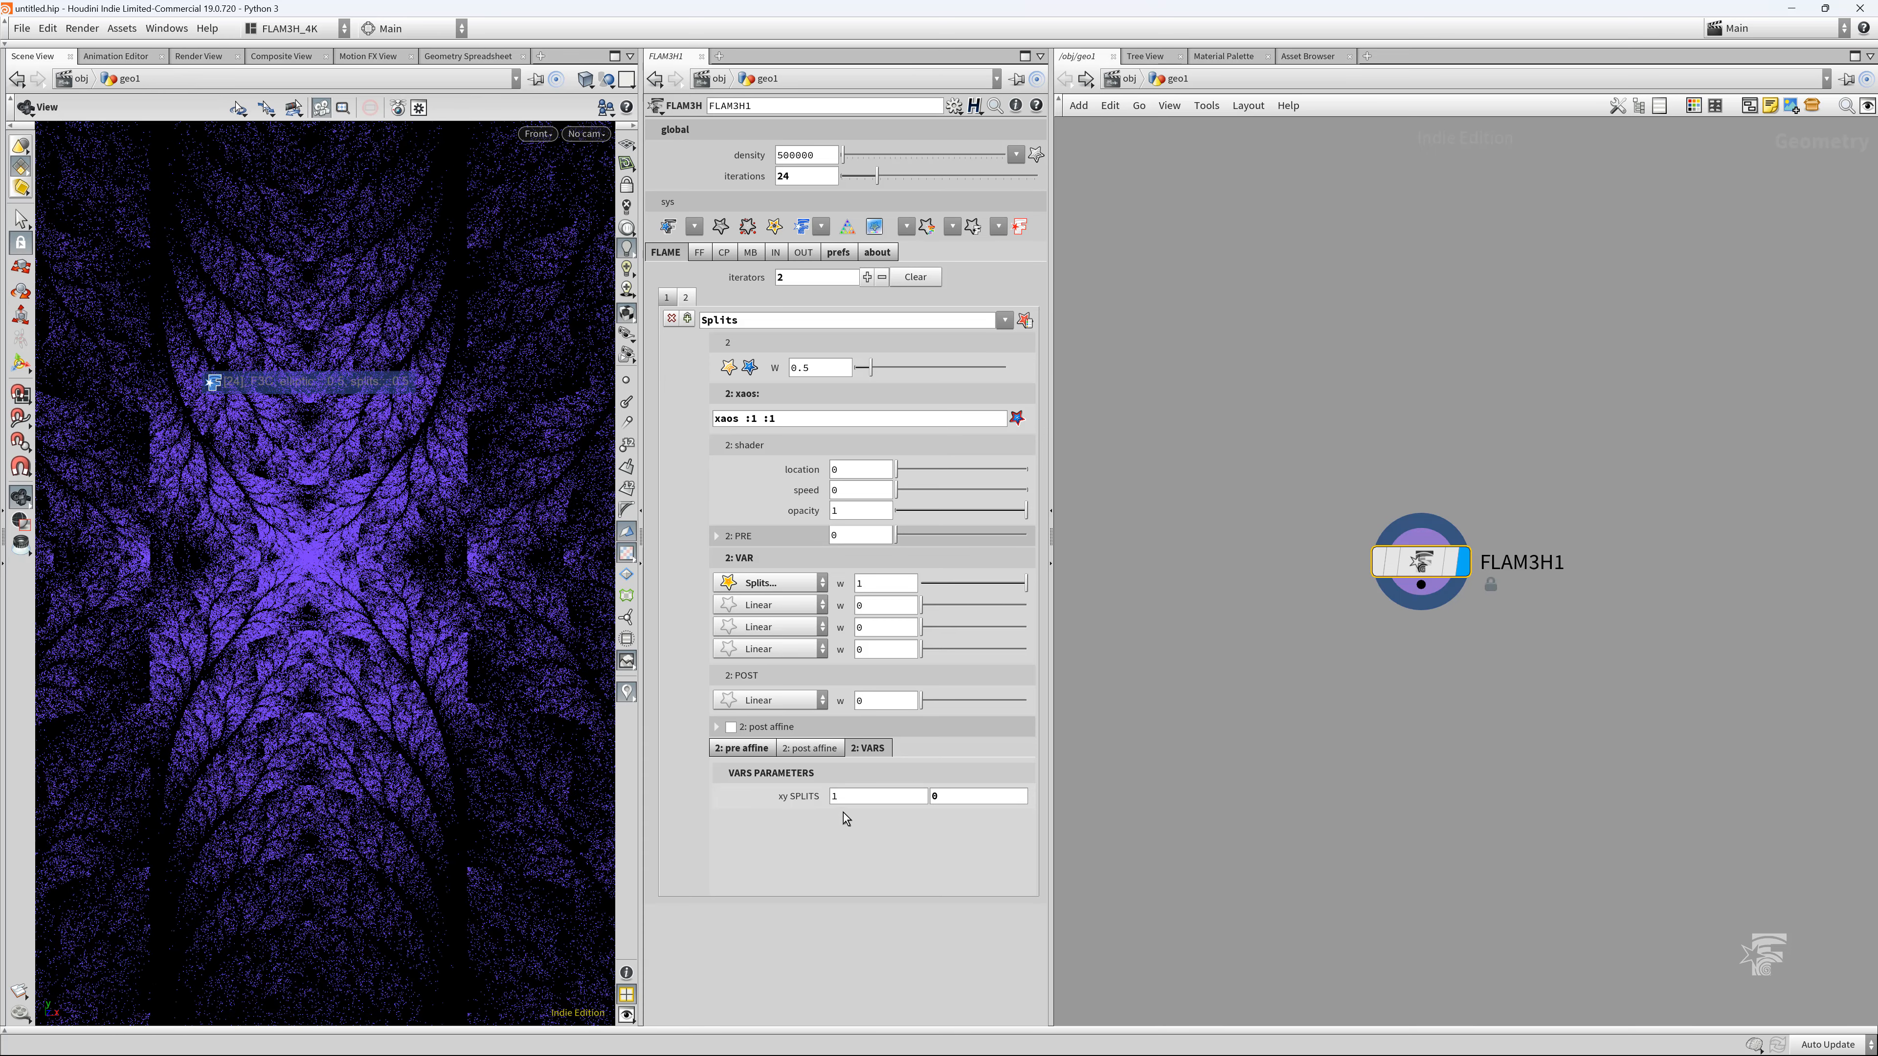
{"action": "left_click", "coordinate": [838, 798]}
{"action": "type", "text": ".05"}
{"action": "key", "text": "Return"}
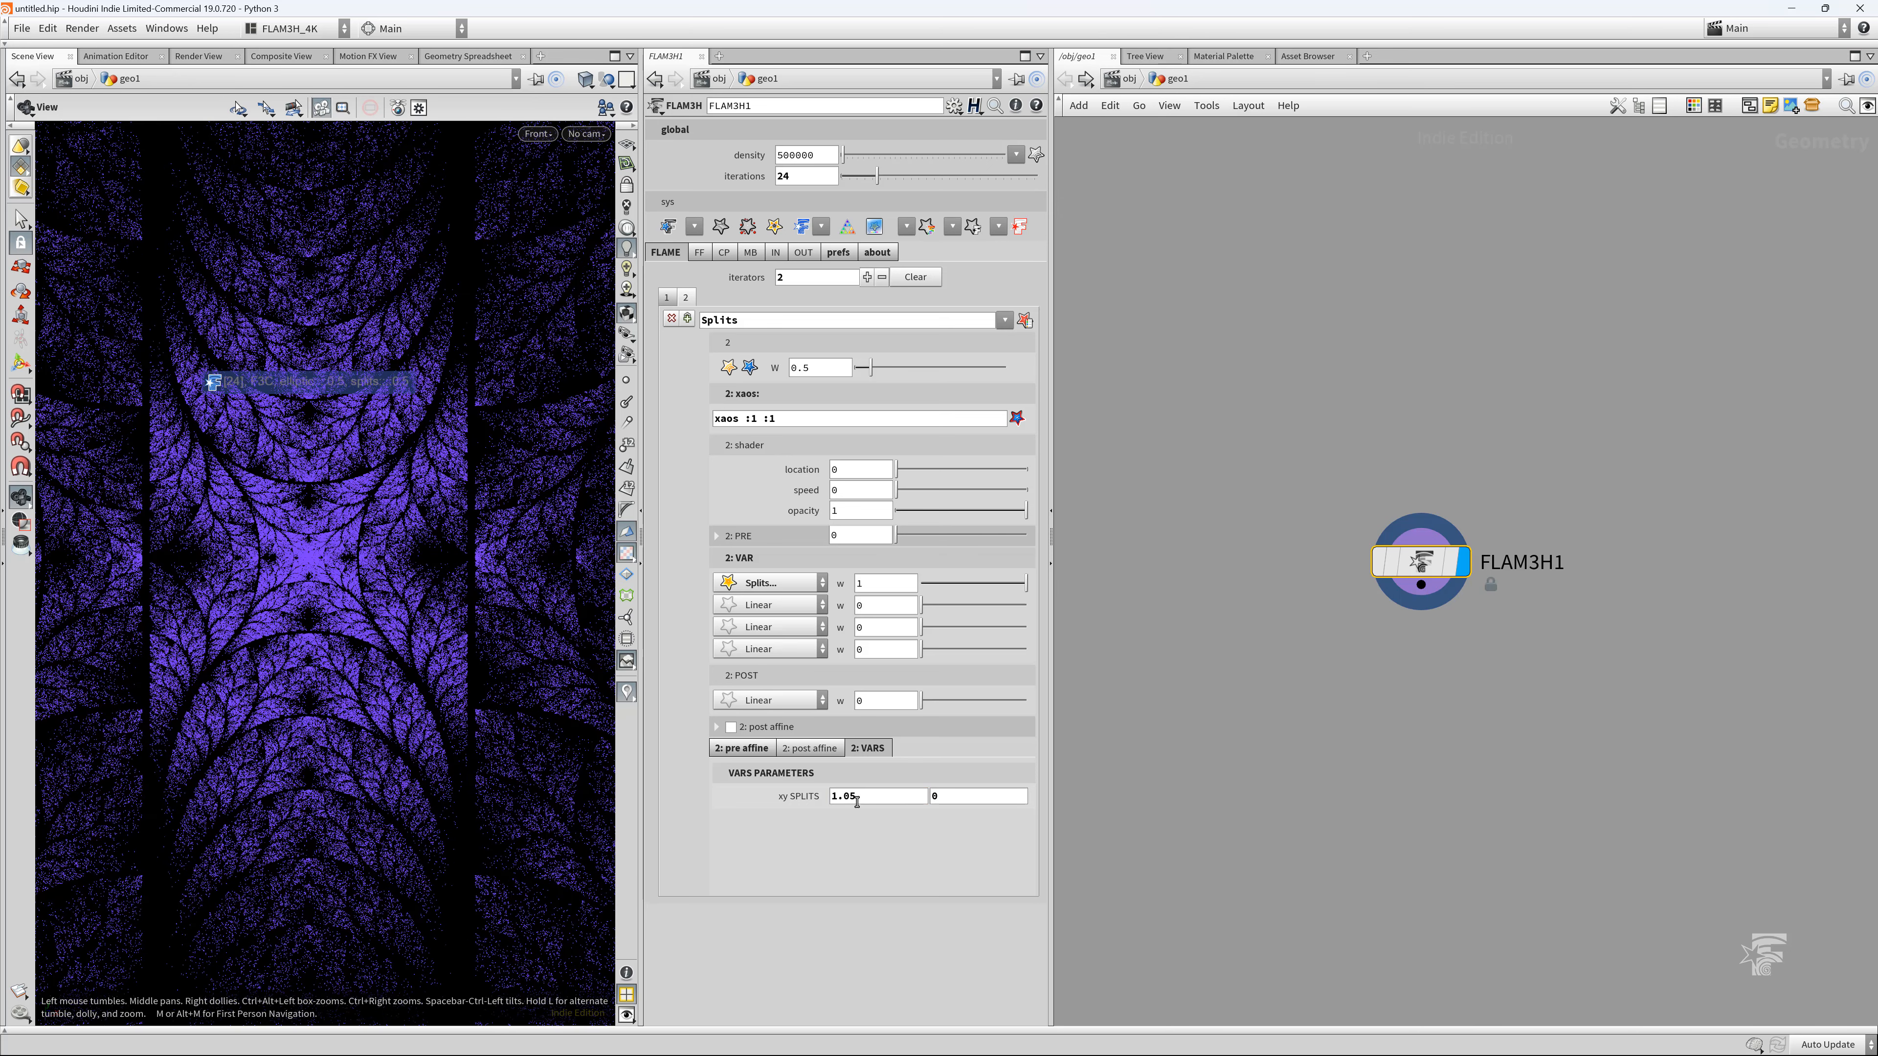
{"action": "mouse_move", "coordinate": [851, 799]}
{"action": "middle_mouse_down"}
{"action": "mouse_move", "coordinate": [906, 804]}
{"action": "mouse_move", "coordinate": [838, 805]}
{"action": "middle_mouse_up"}
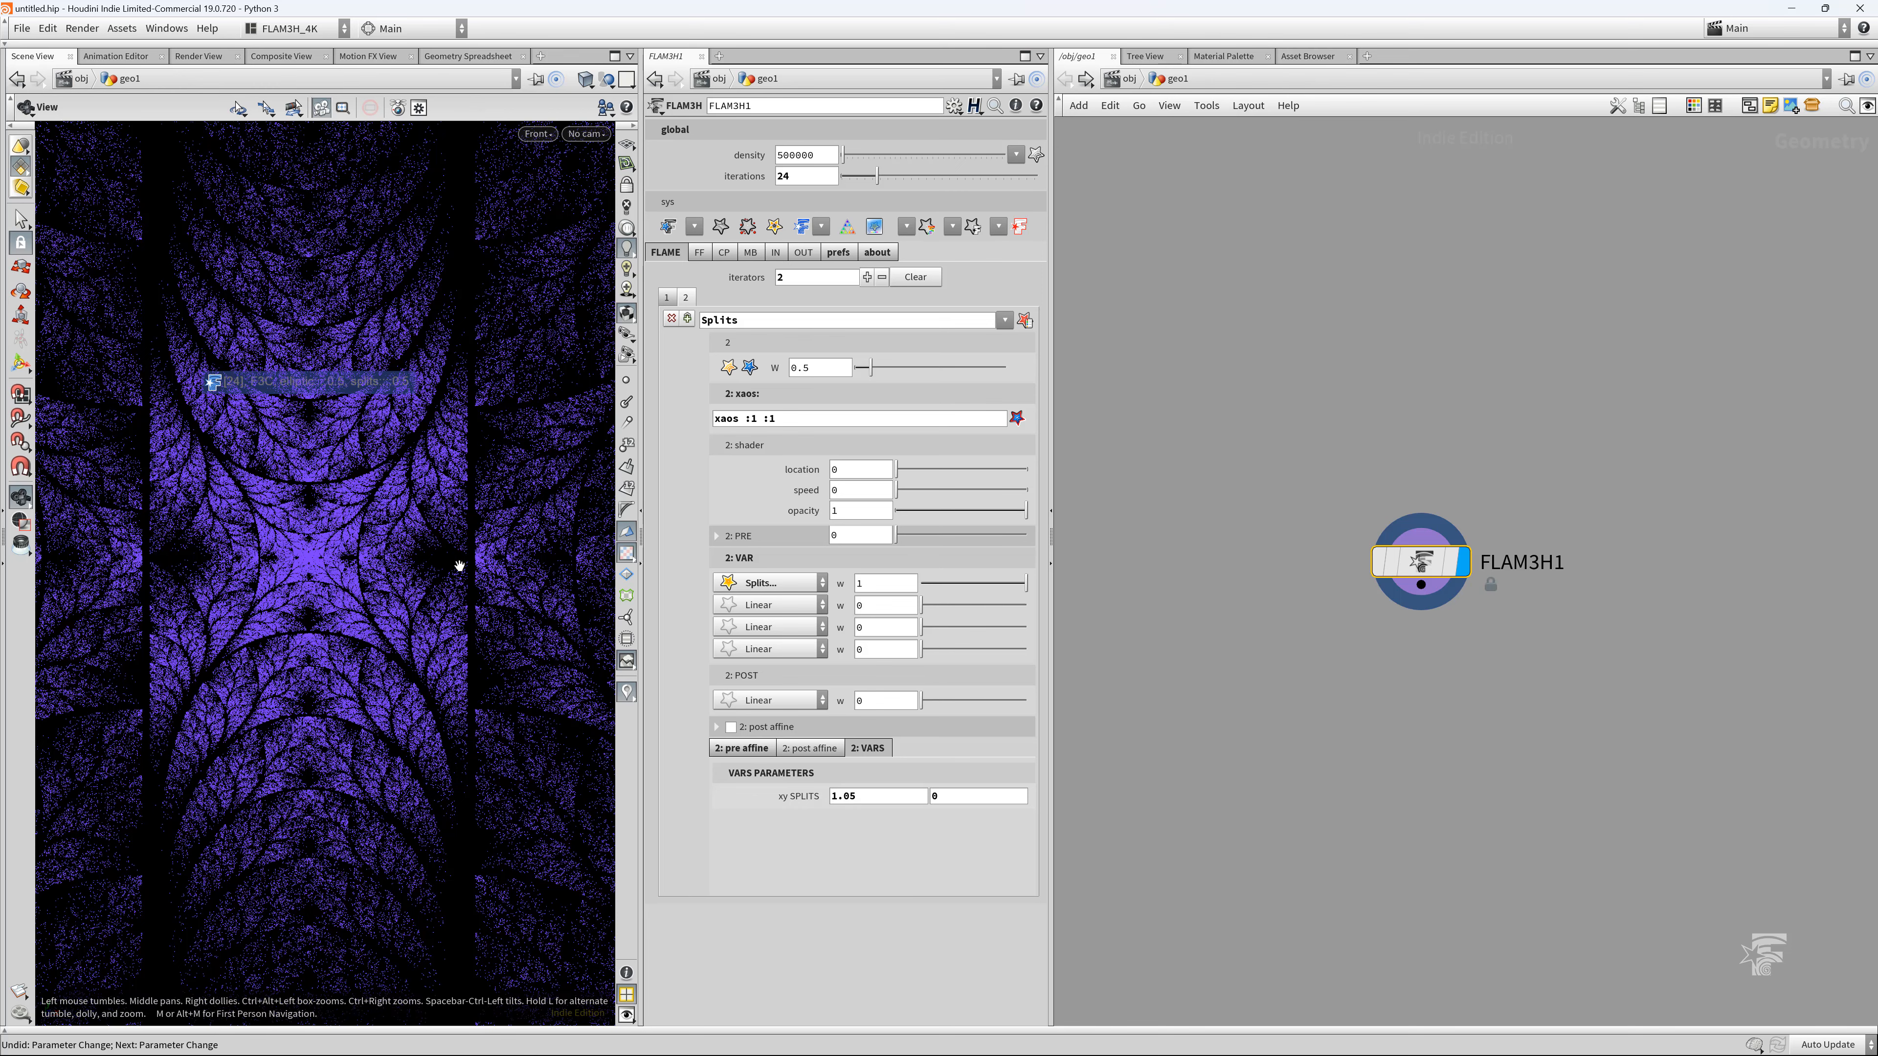
{"action": "right_click_drag", "start_coordinate": [358, 575], "coordinate": [302, 580]}
{"action": "mouse_move", "coordinate": [349, 607]}
{"action": "middle_mouse_down"}
{"action": "mouse_move", "coordinate": [373, 600]}
{"action": "mouse_move", "coordinate": [350, 618]}
{"action": "middle_mouse_up"}
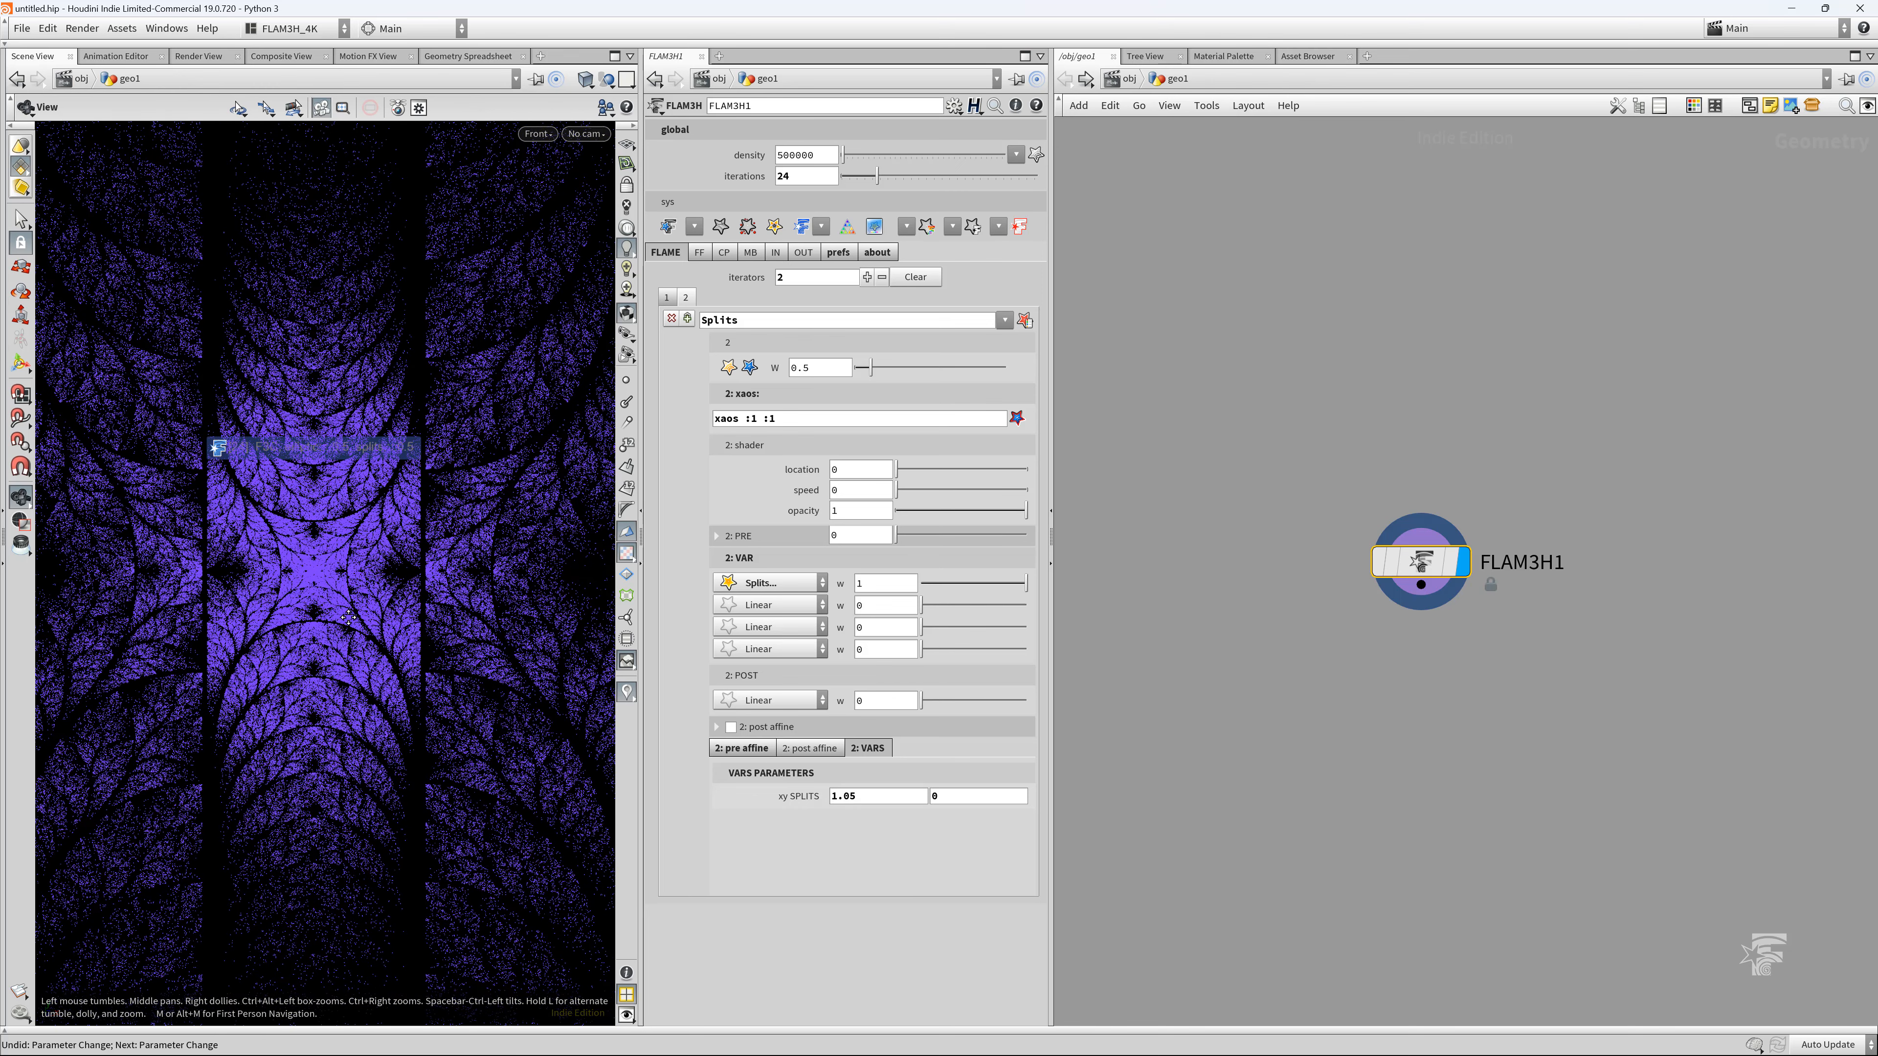
Load the palette library file F3H_LOCK_tatasz_pack_03.json into the CP presets
{"action": "left_click", "coordinate": [724, 252]}
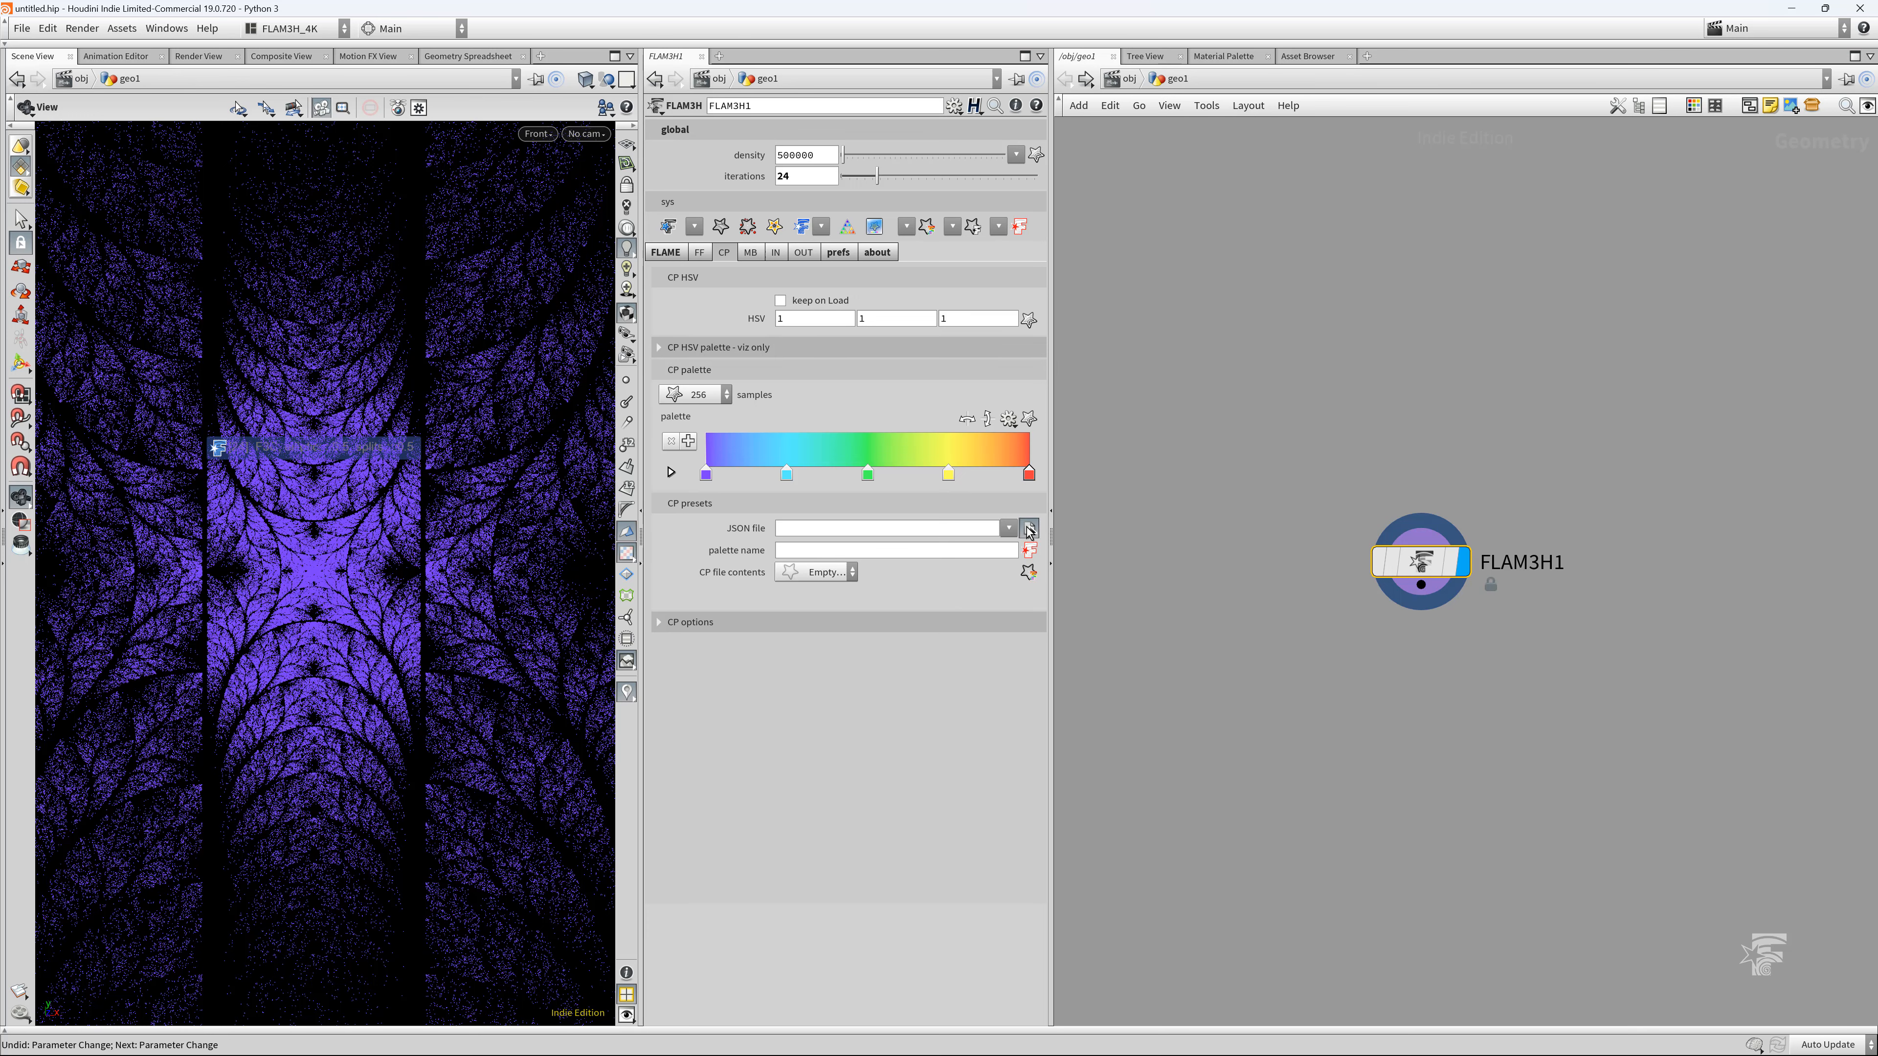
{"action": "left_click", "coordinate": [1029, 528]}
{"action": "left_click", "coordinate": [1005, 527]}
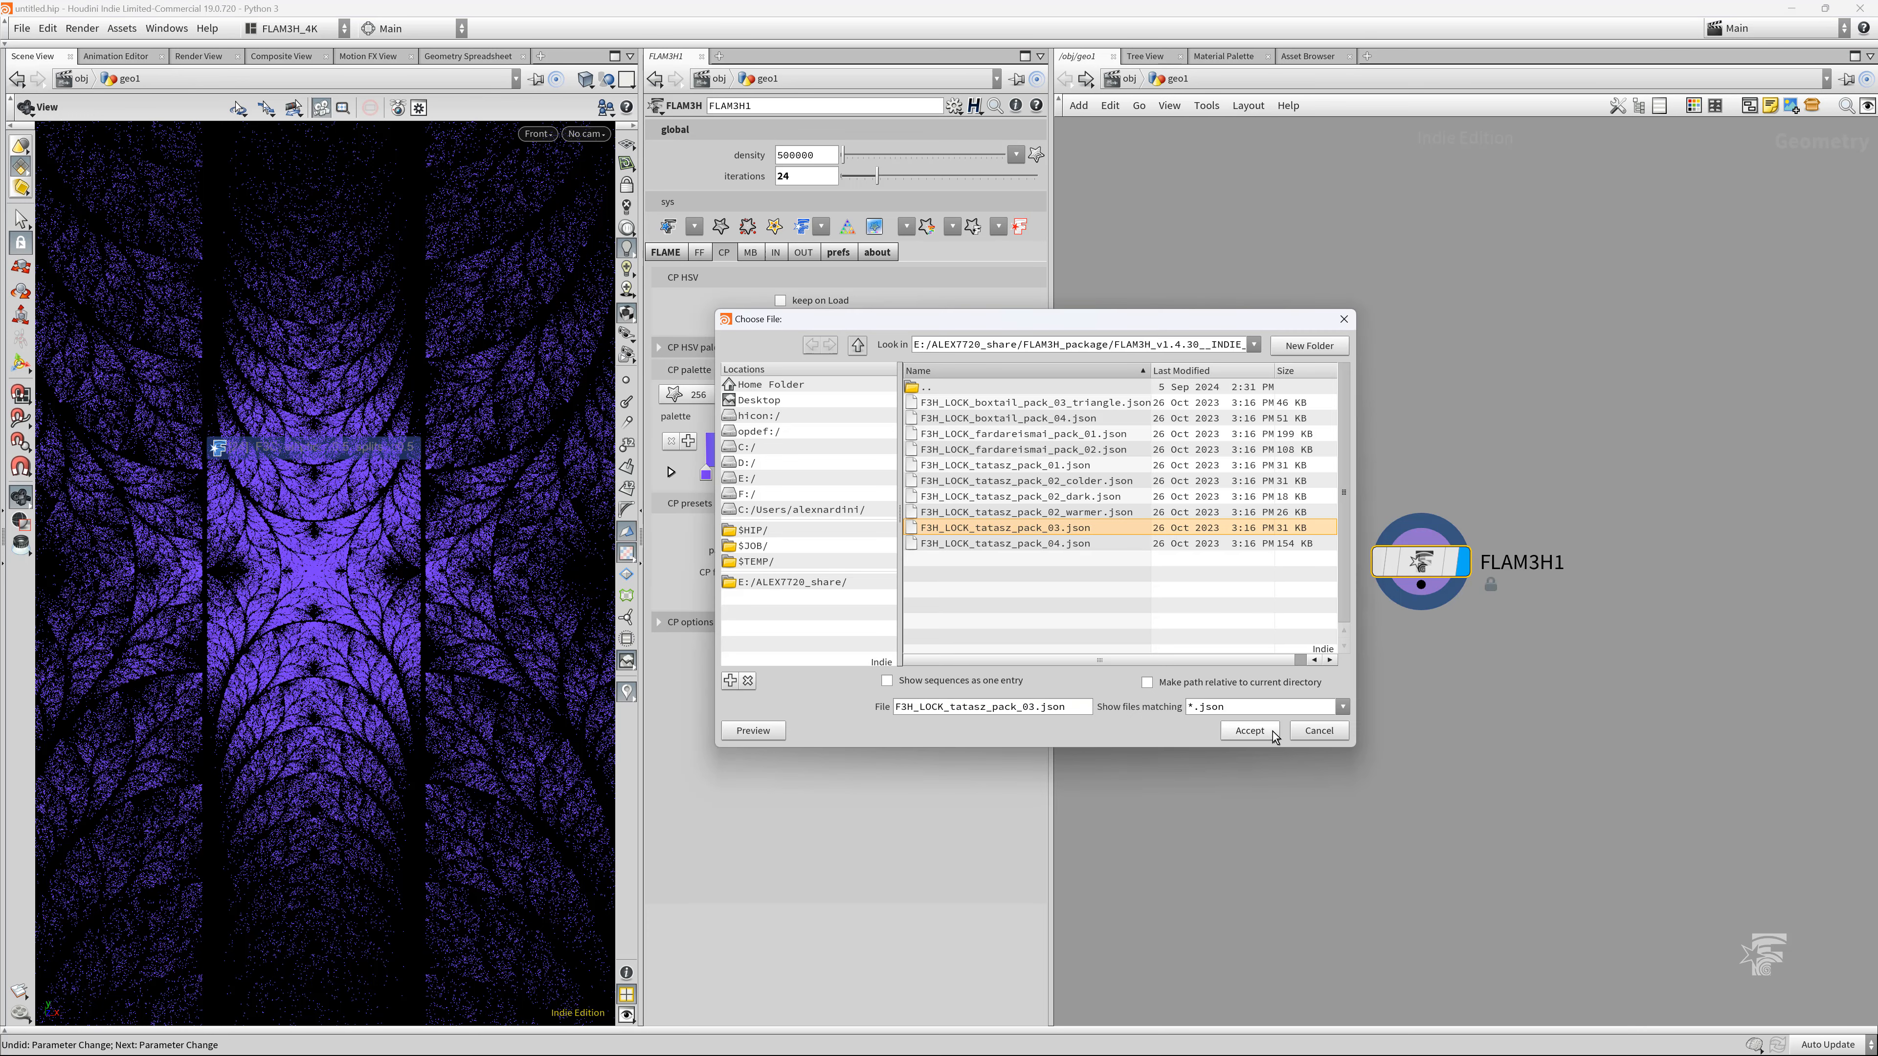
{"action": "left_click", "coordinate": [1253, 731]}
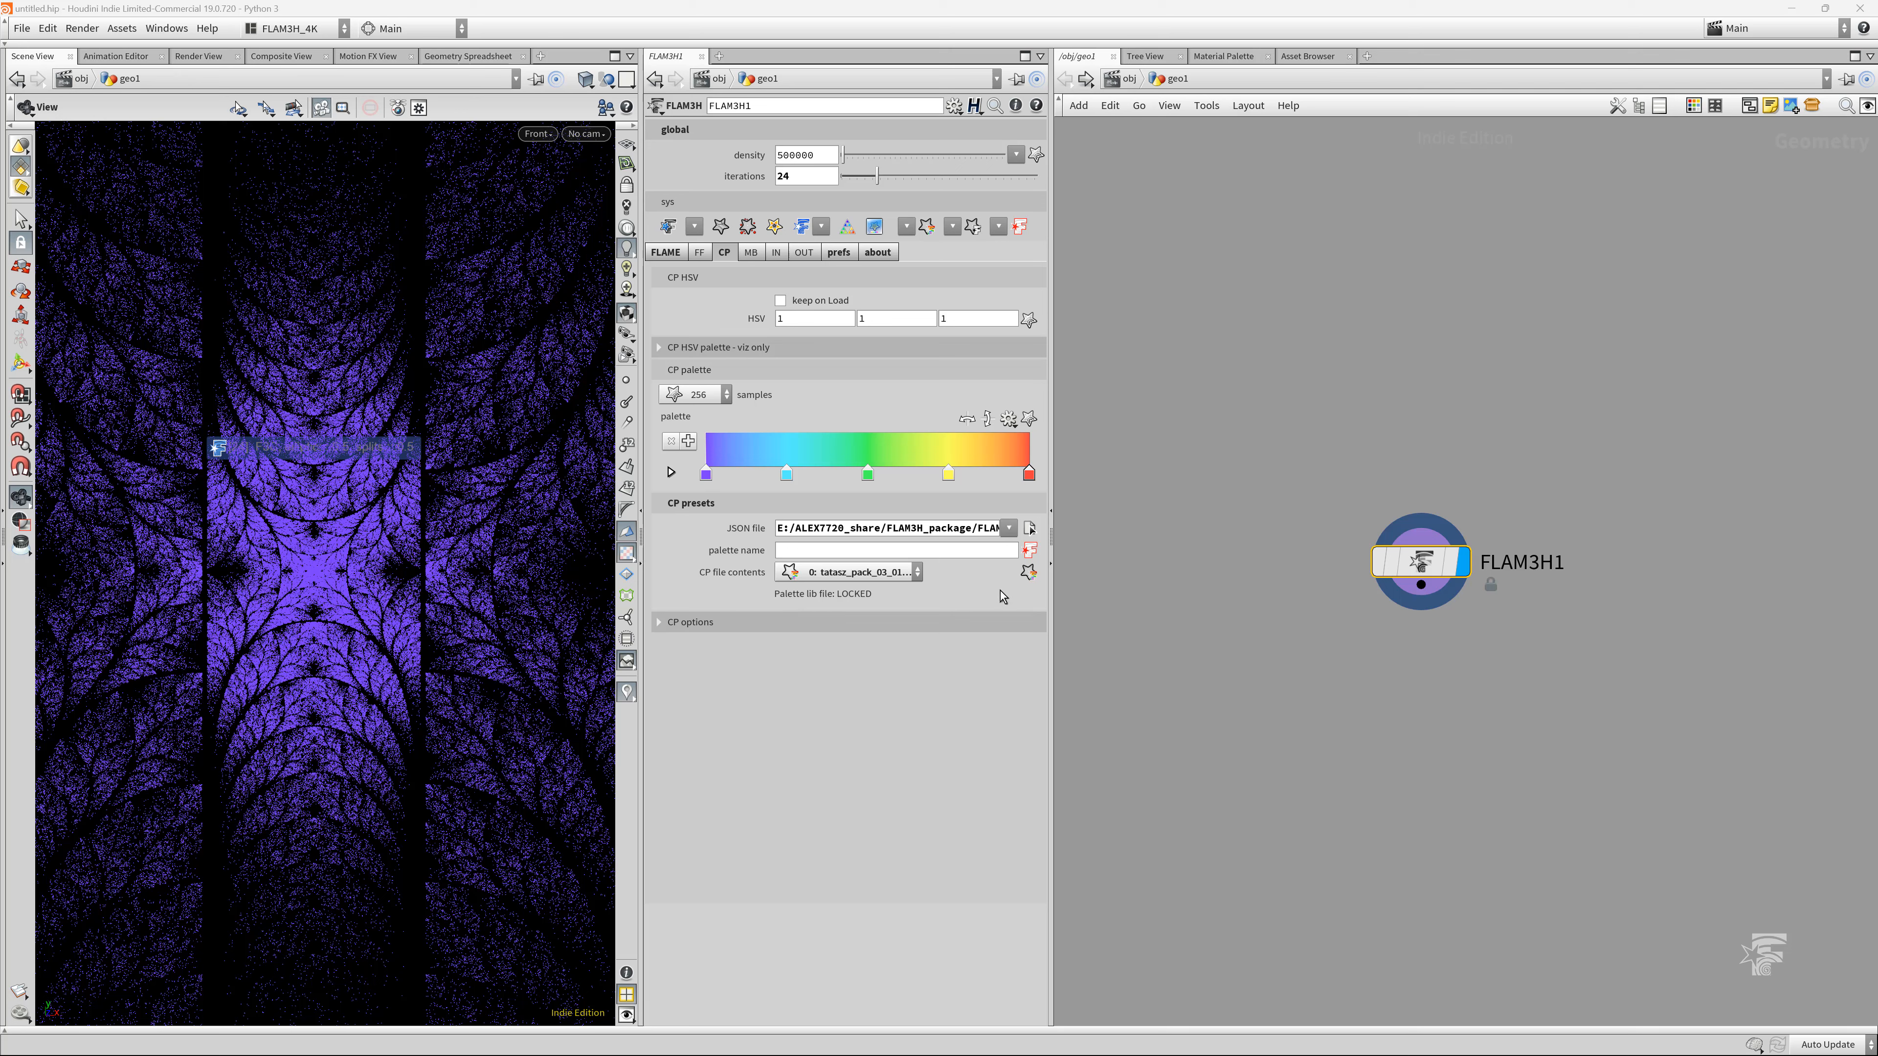
Apply the palette preset tatasz_pack_03_20 from the loaded library to the flame
{"action": "left_click", "coordinate": [1028, 573]}
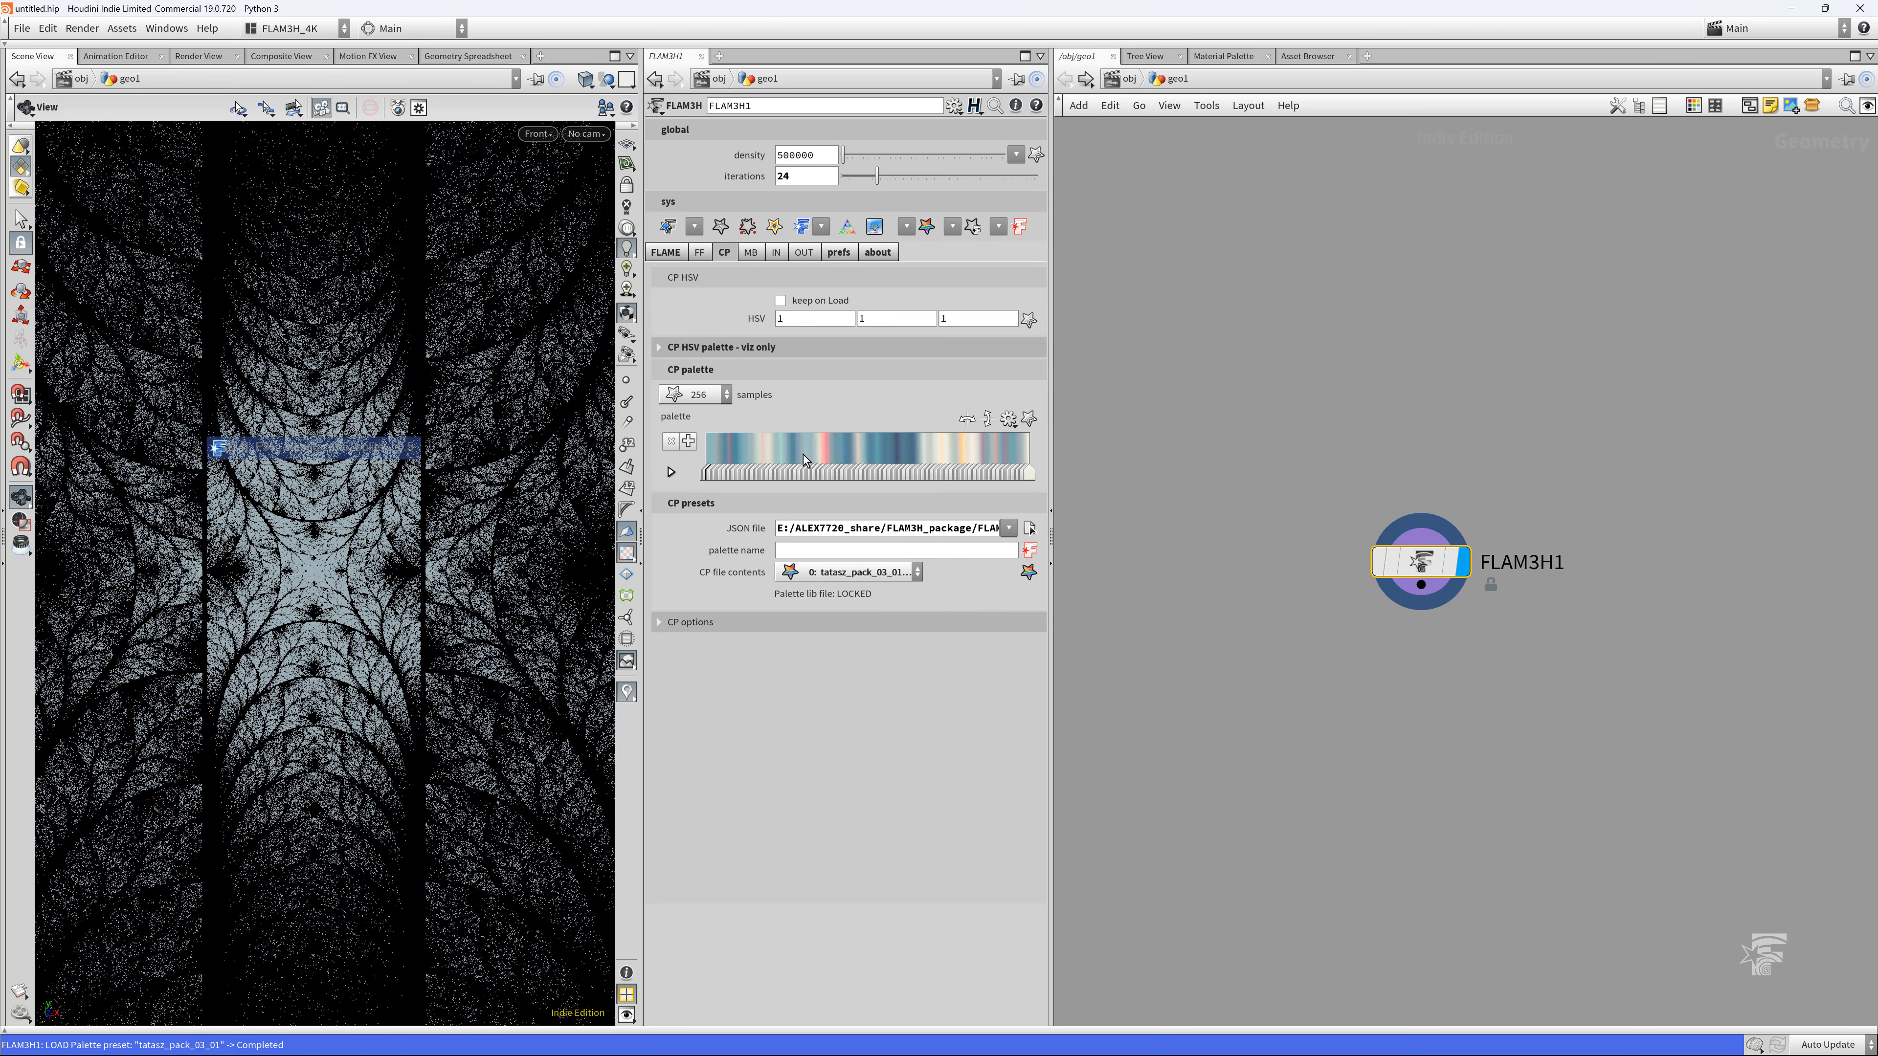
{"action": "left_click", "coordinate": [906, 226]}
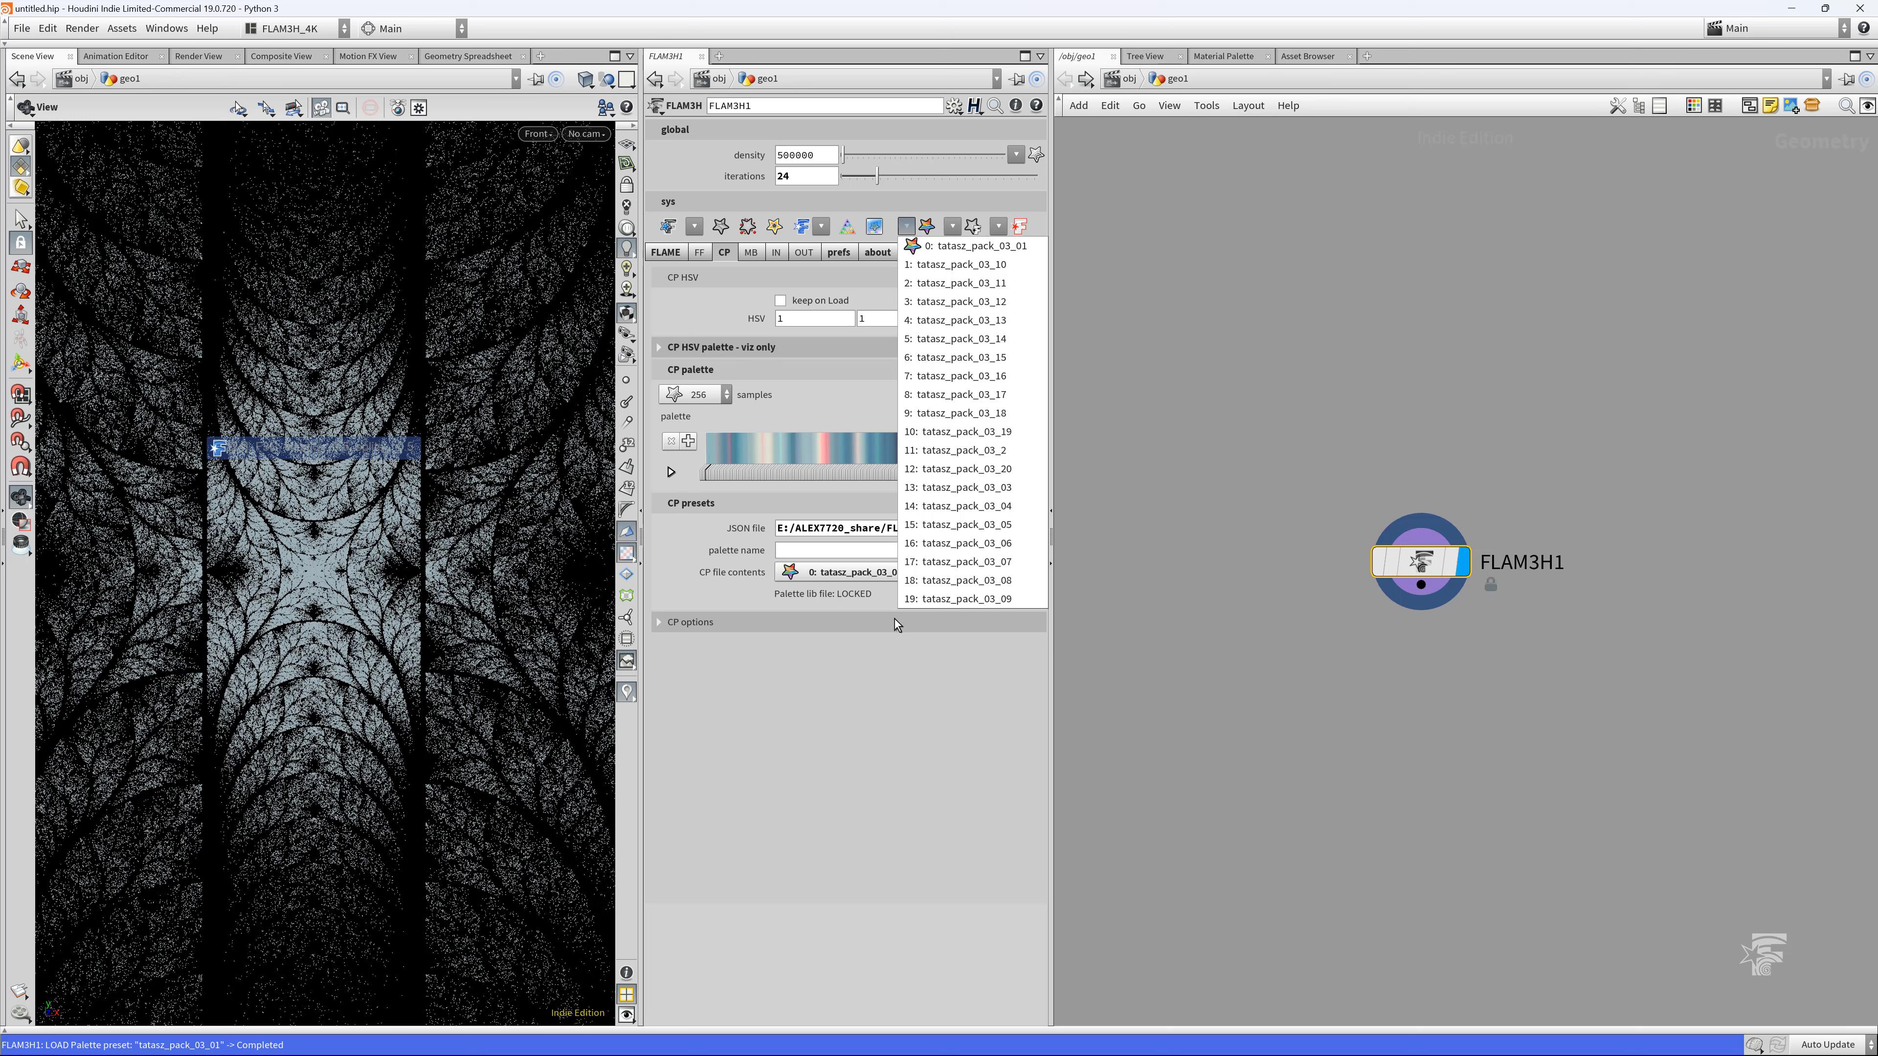
{"action": "left_click", "coordinate": [1009, 469]}
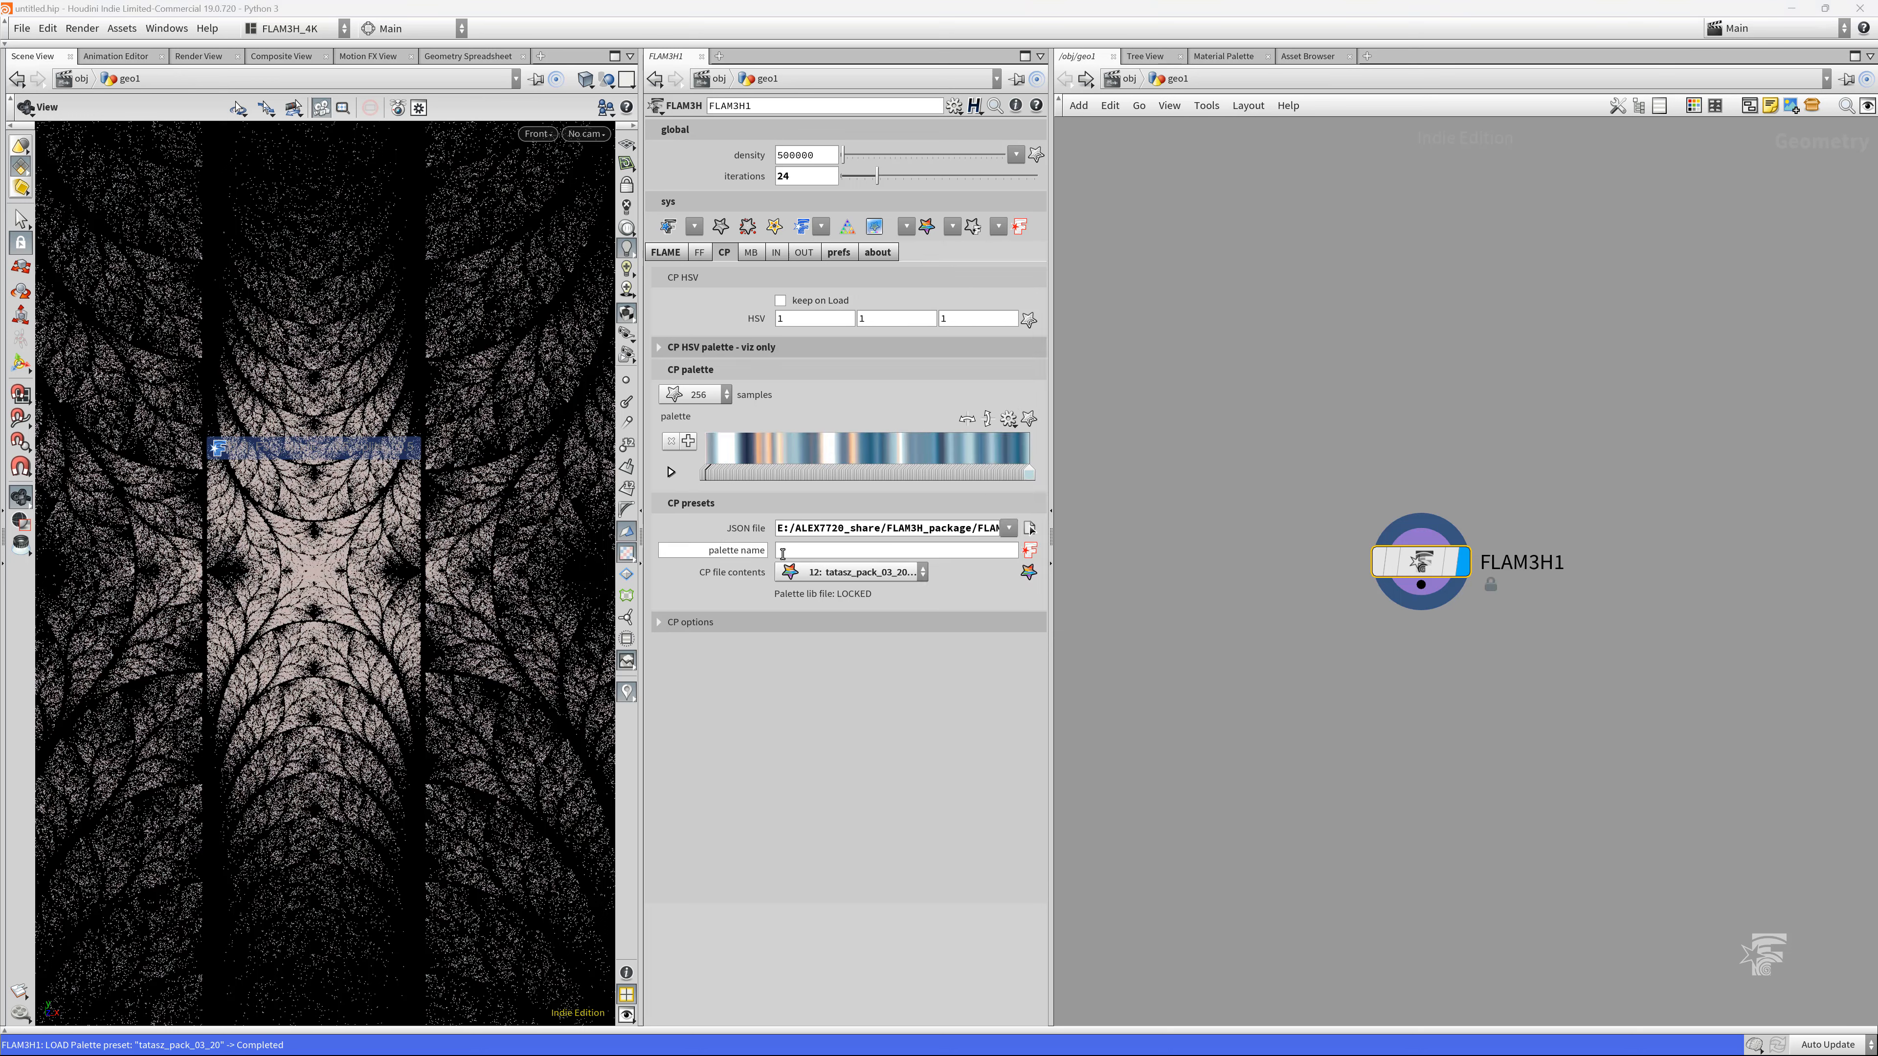
Keep the palette HSV on load and set its saturation to 1.5 and value to 2
{"action": "left_click", "coordinate": [820, 302]}
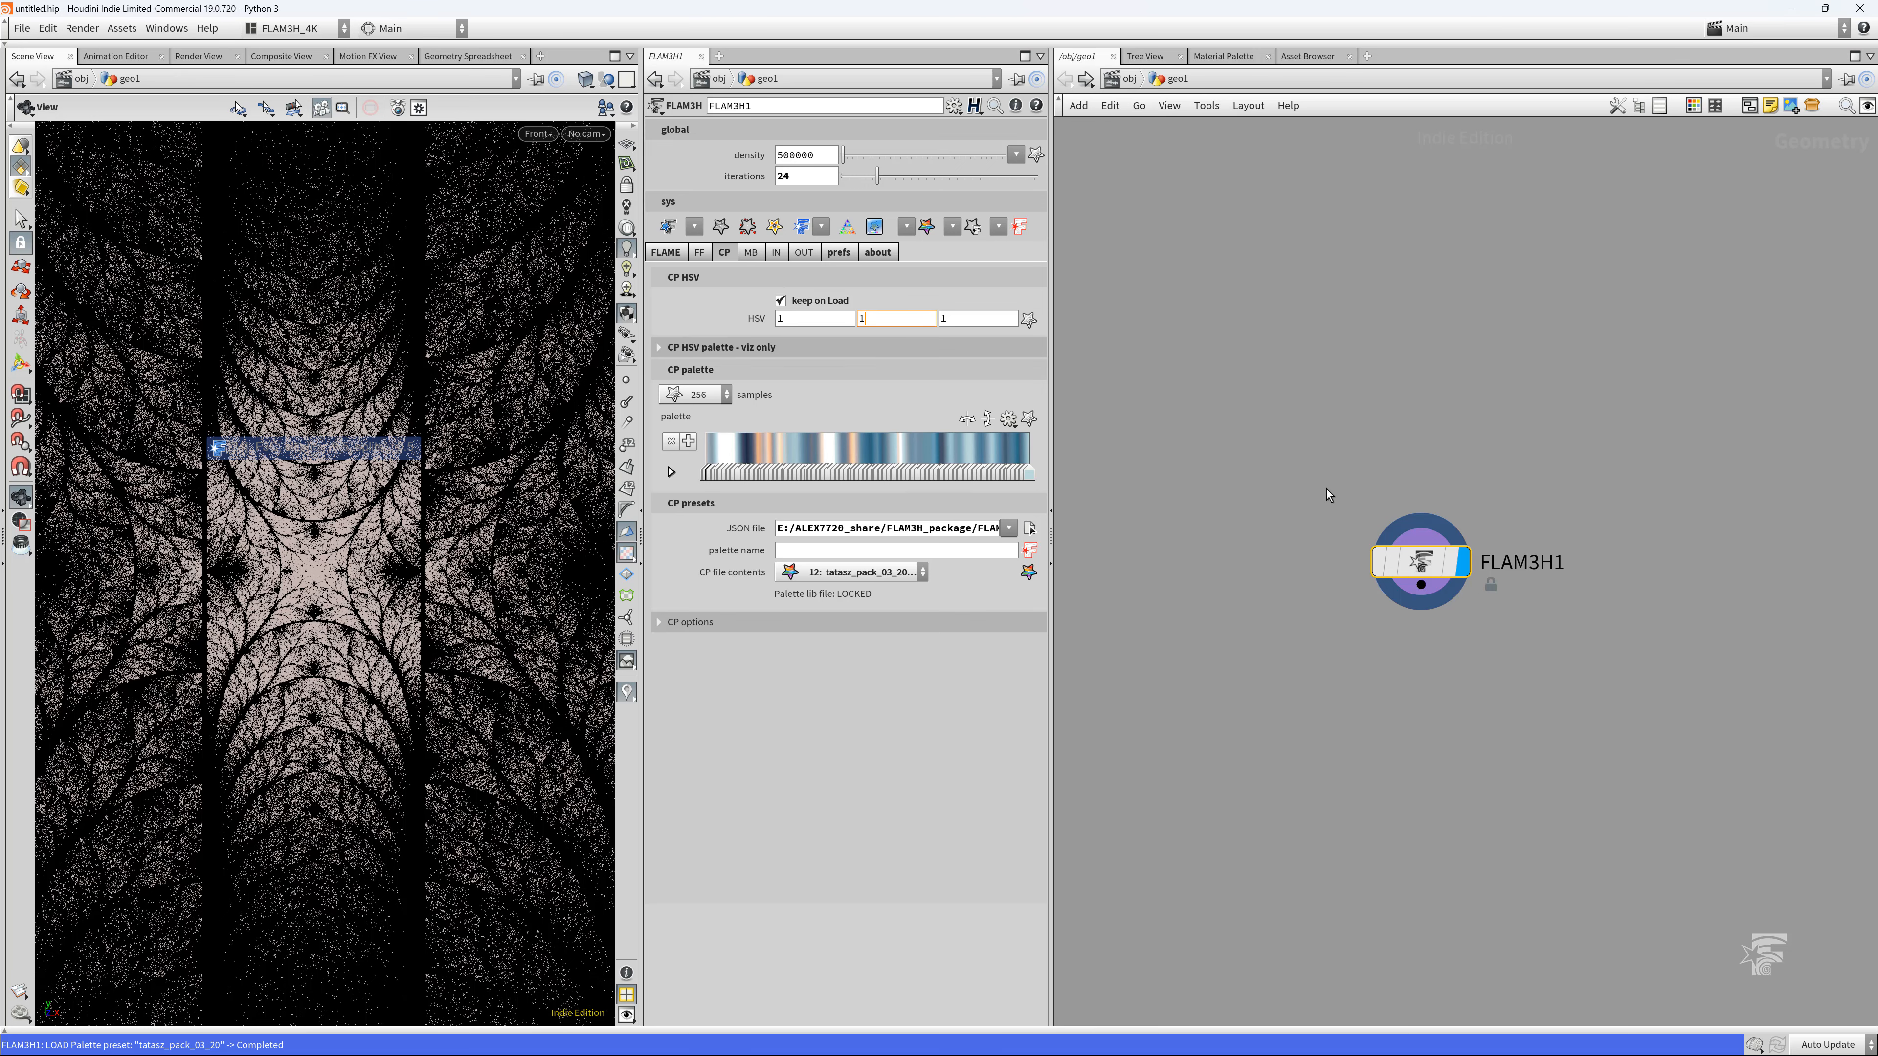
{"action": "key", "text": "Tab"}
{"action": "type", "text": "2"}
{"action": "key", "text": "Return"}
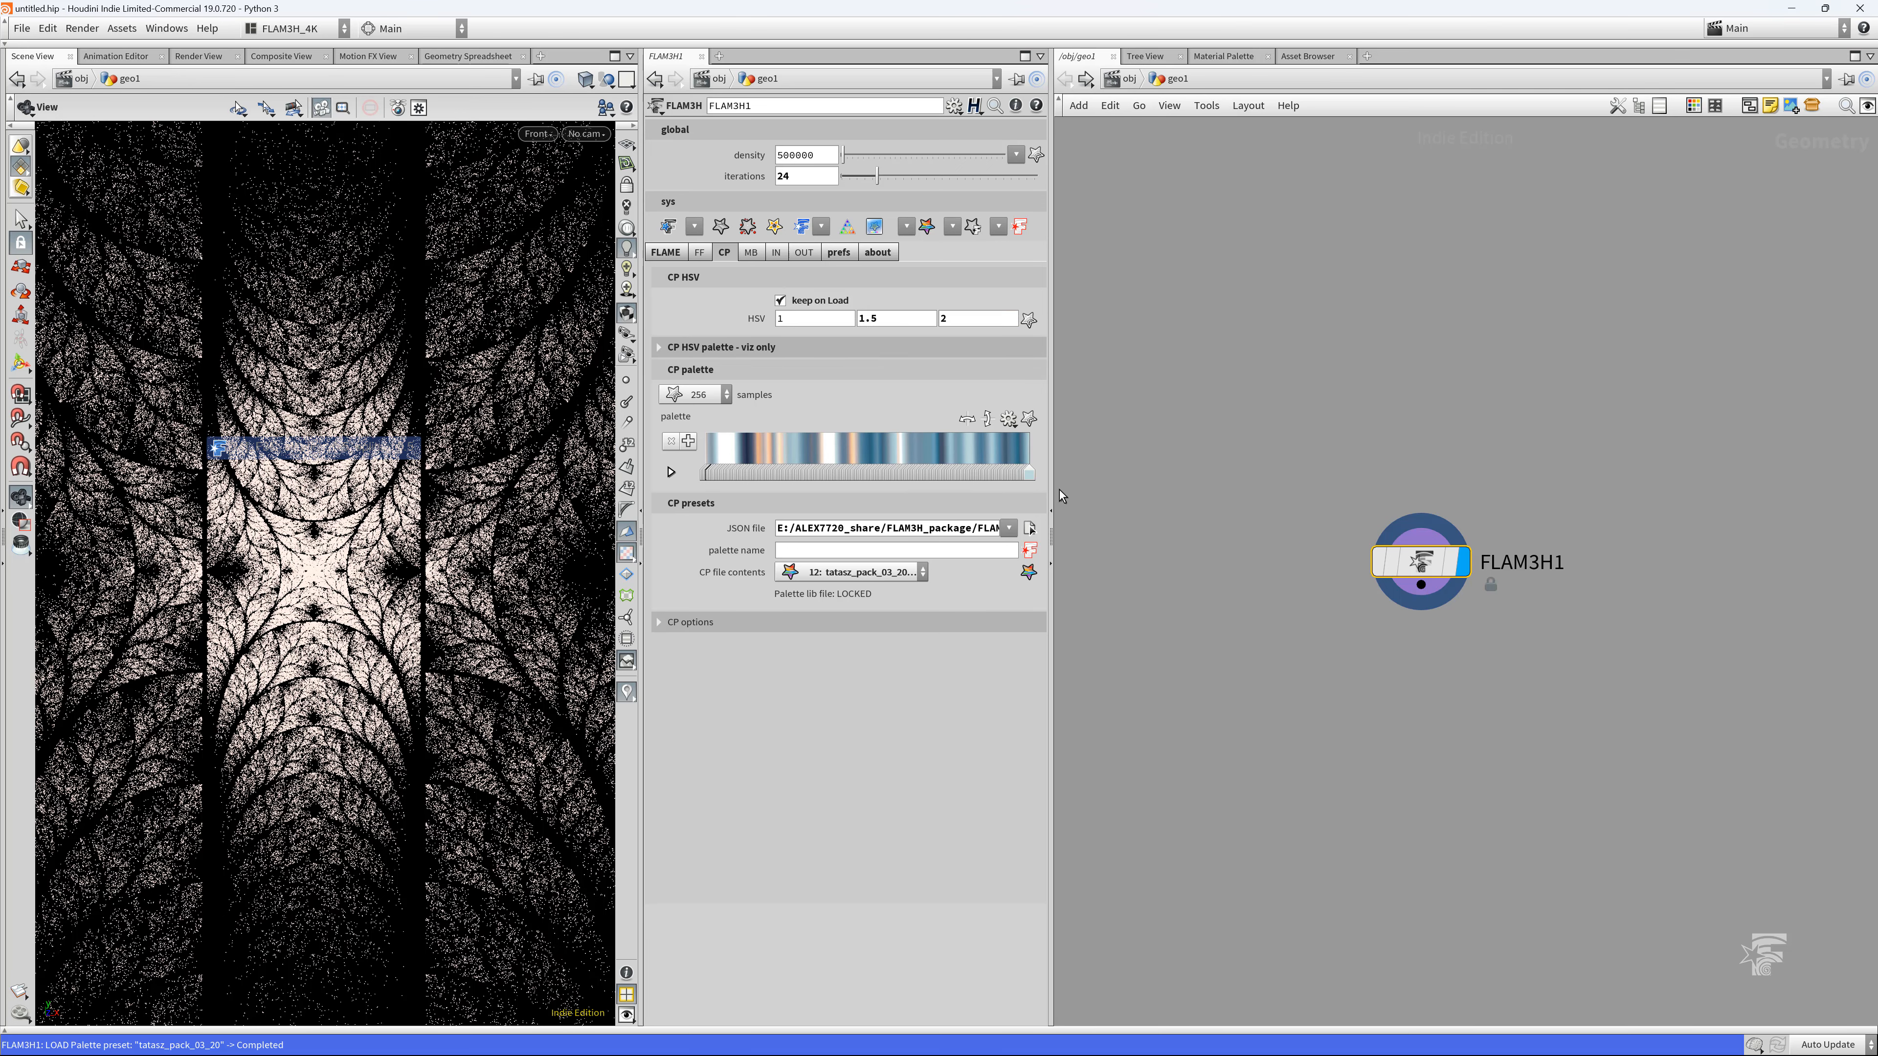
Set the Splits iterator's shader location to 0.421 and speed to 0.53
{"action": "left_click", "coordinate": [665, 252]}
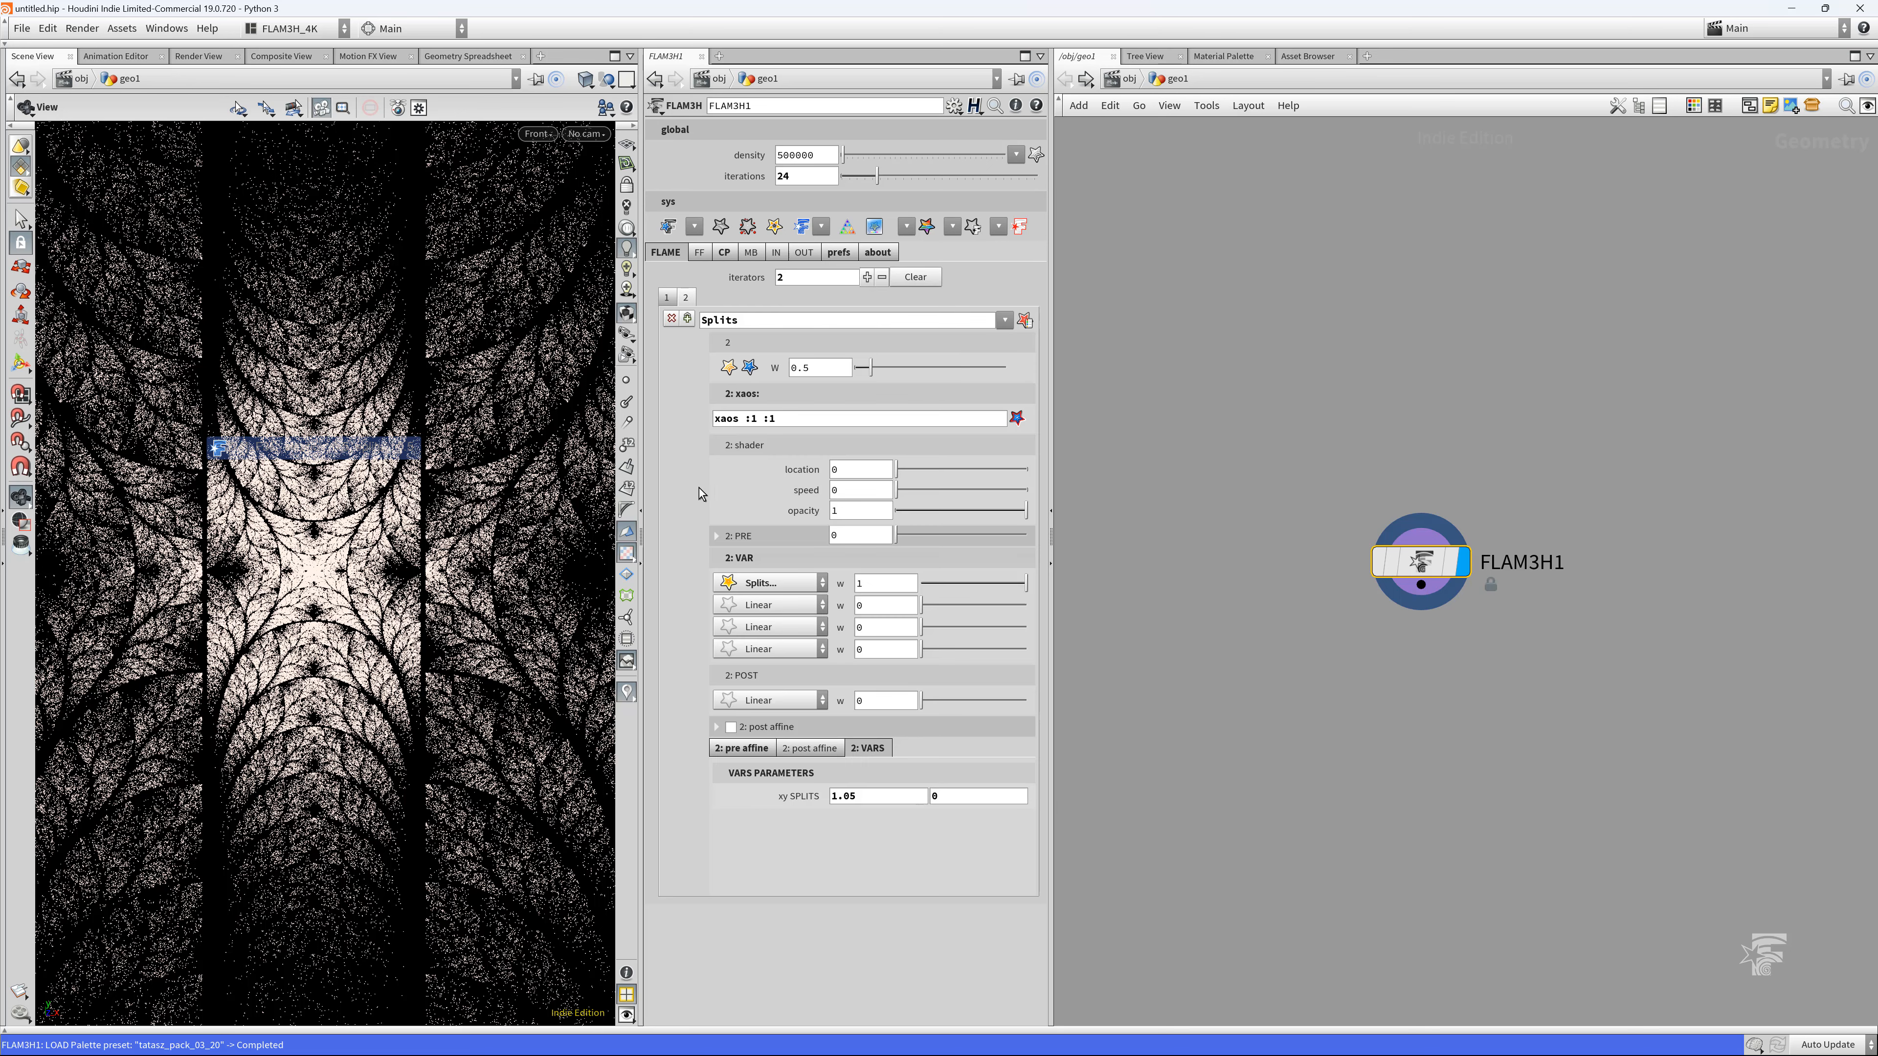
{"action": "left_click_drag", "start_coordinate": [817, 470], "coordinate": [647, 471]}
{"action": "type", "text": "0.421"}
{"action": "key", "text": "Tab"}
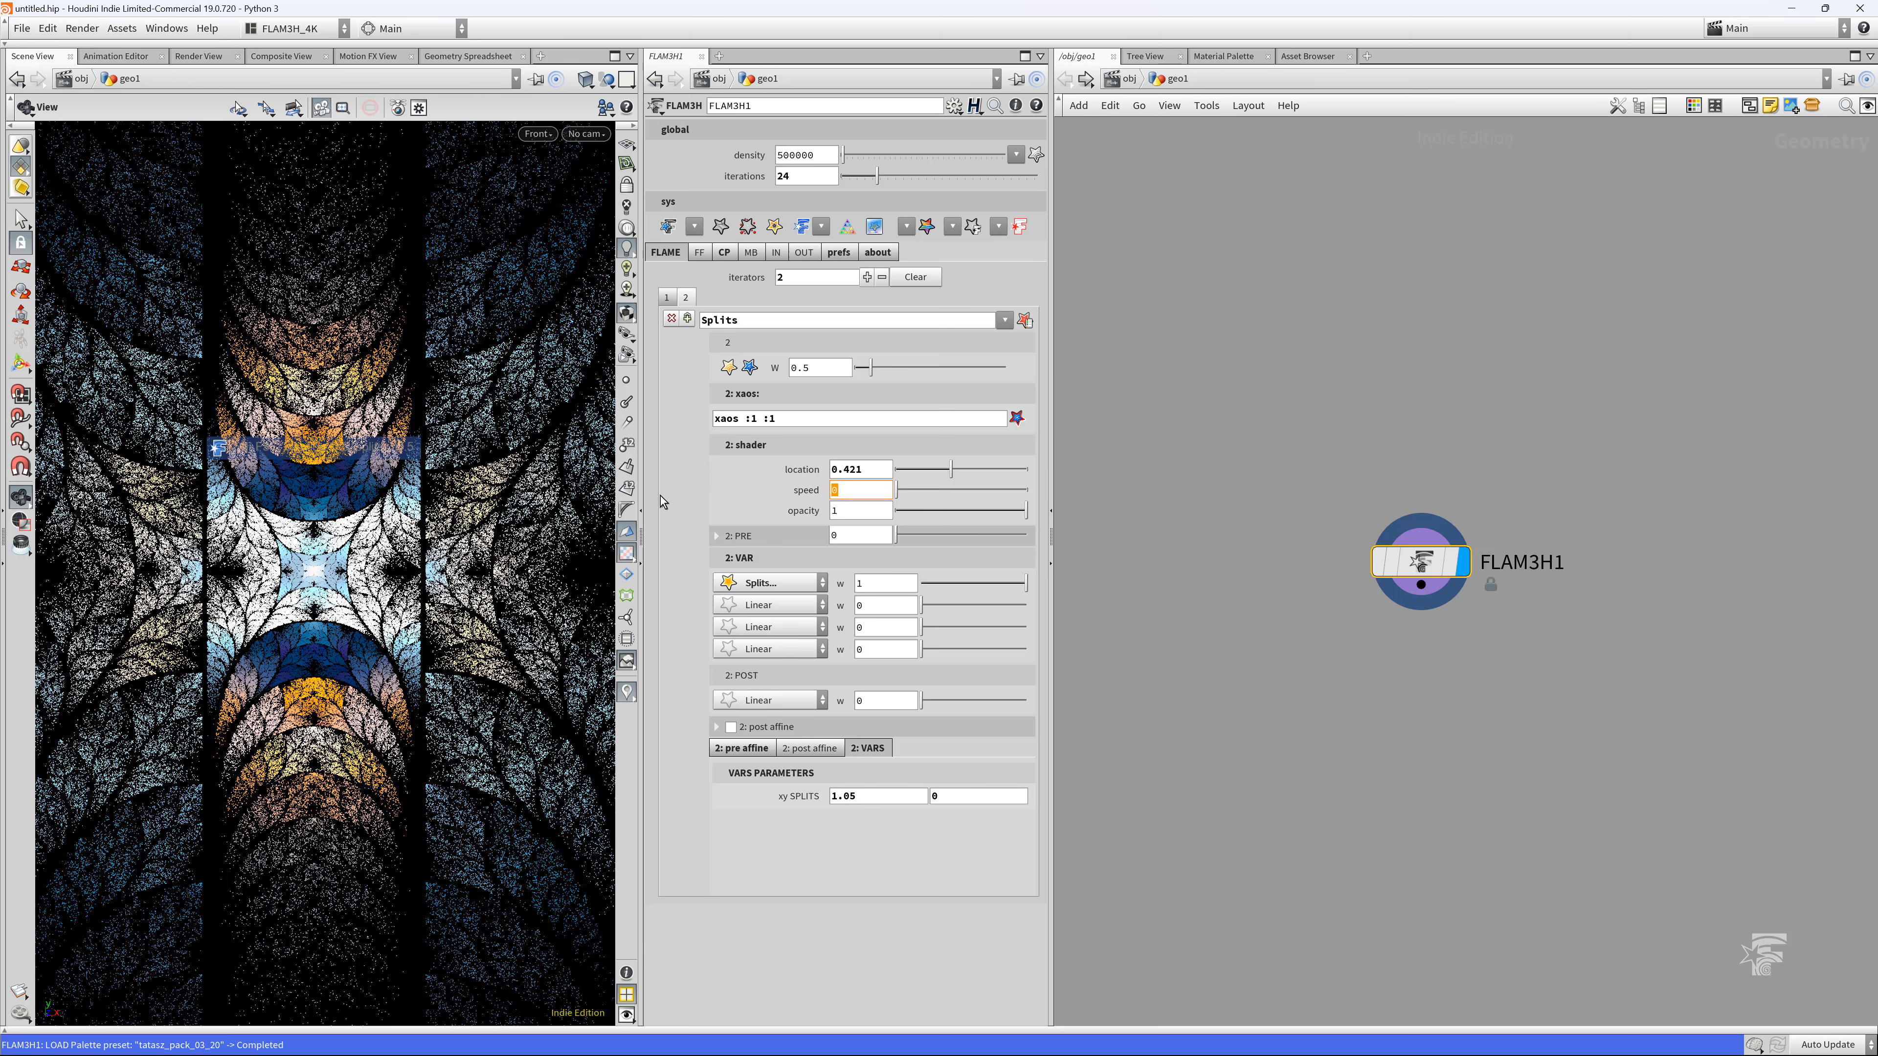
{"action": "type", "text": "0.53"}
{"action": "key", "text": "Return"}
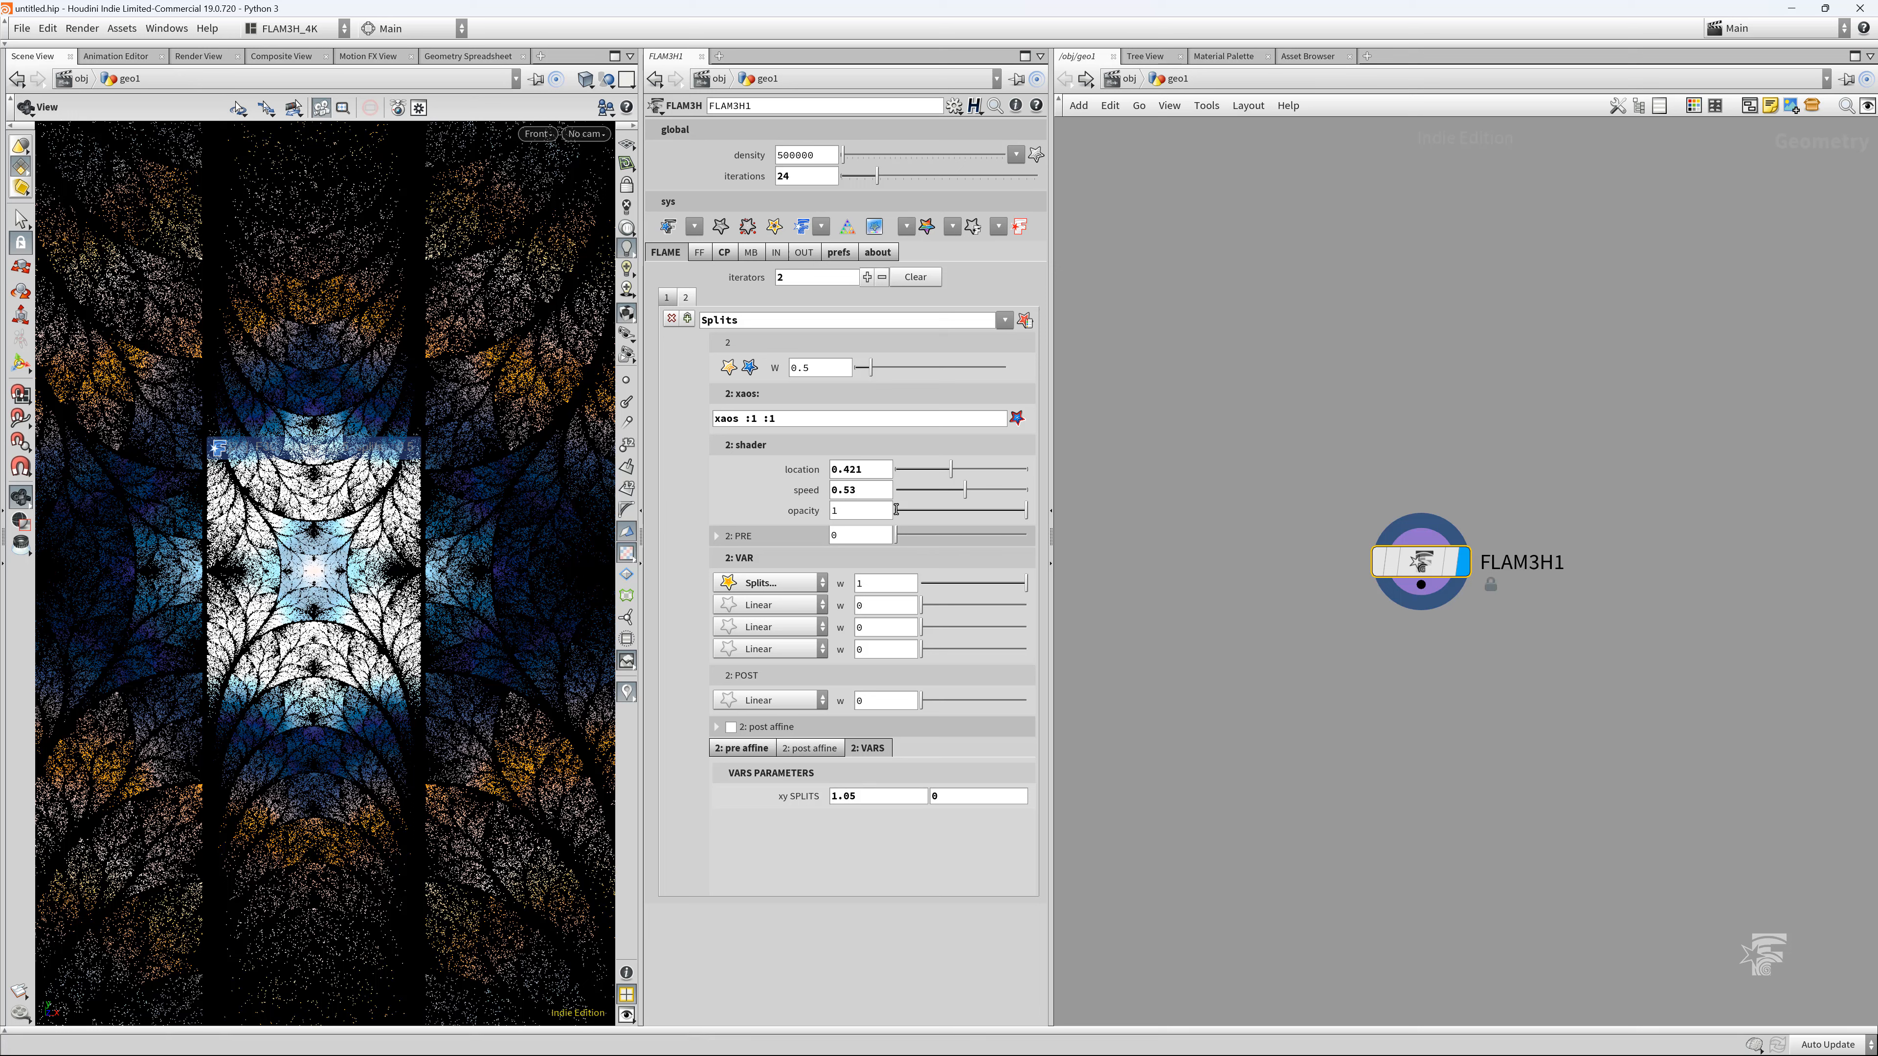
Change the Splits iterator's shader location to 0.474 and its speed to 0.635
{"action": "double_click", "coordinate": [872, 473]}
{"action": "type", "text": "0.474"}
{"action": "key", "text": "Tab"}
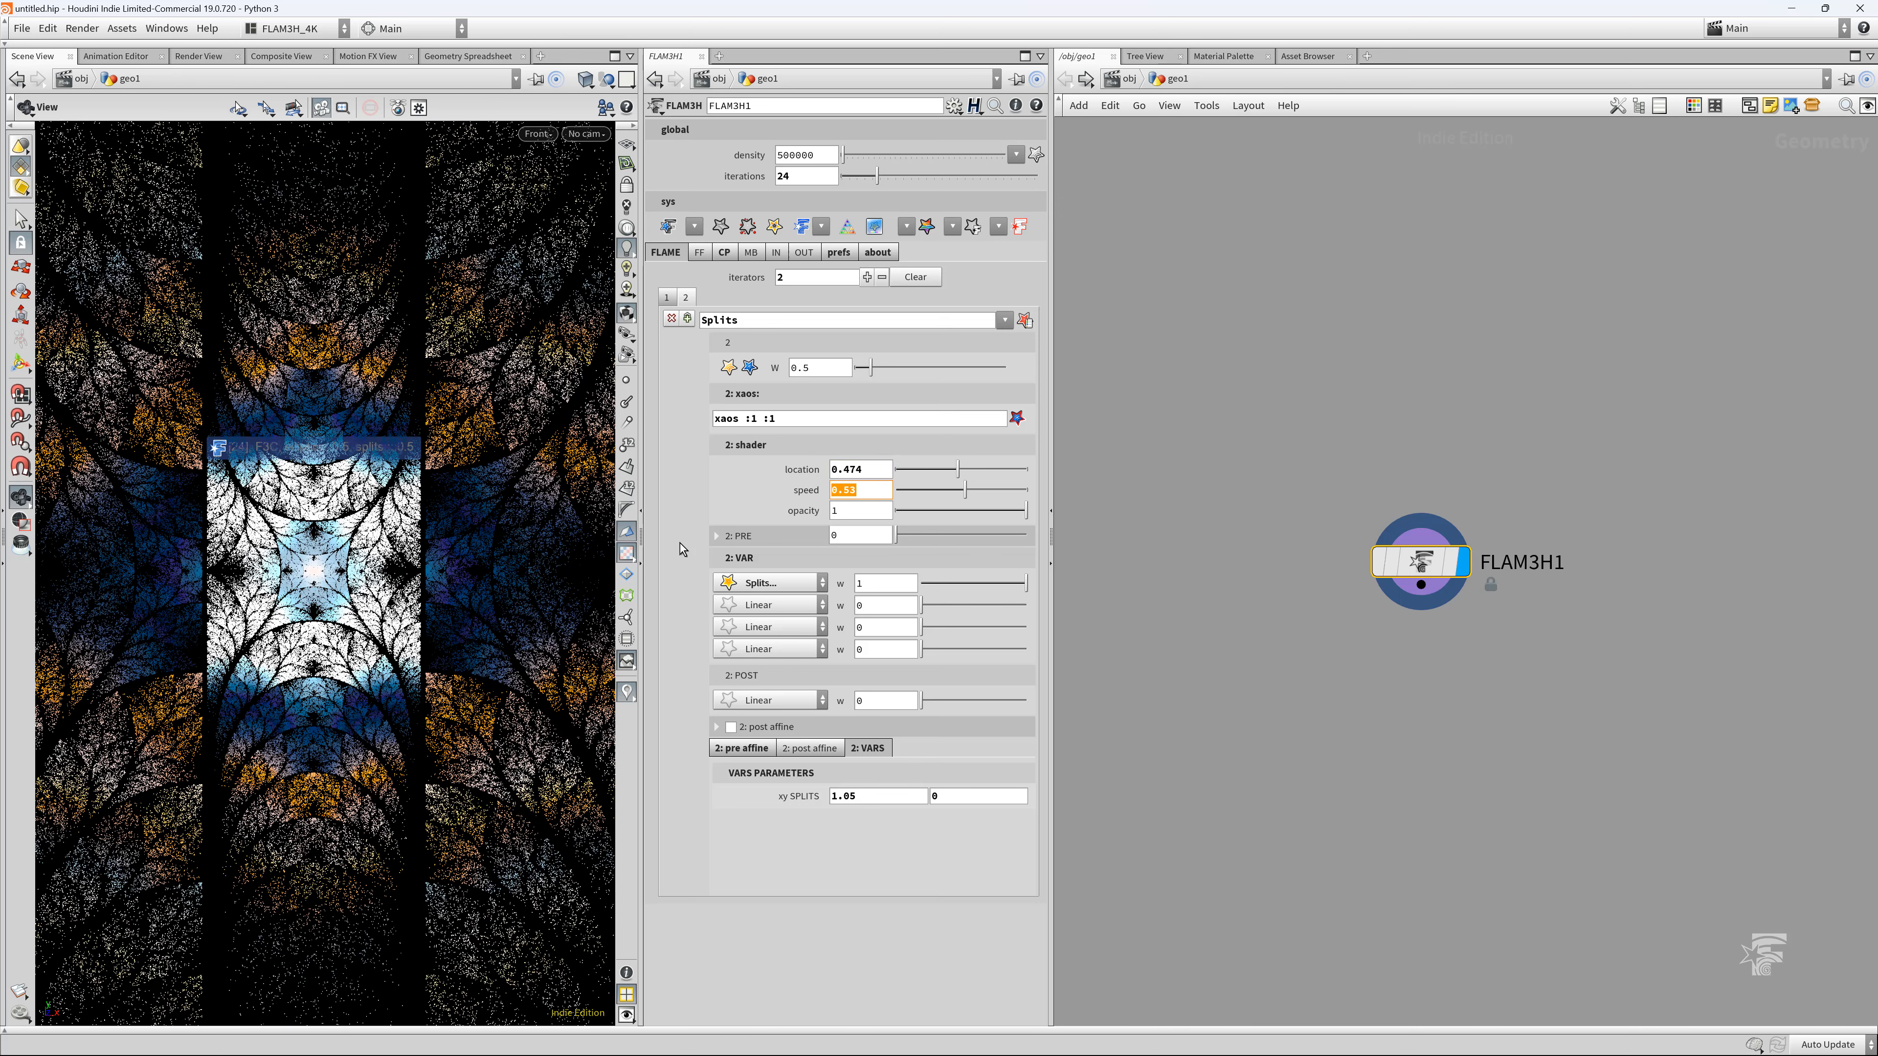
{"action": "type", "text": "0.6.35"}
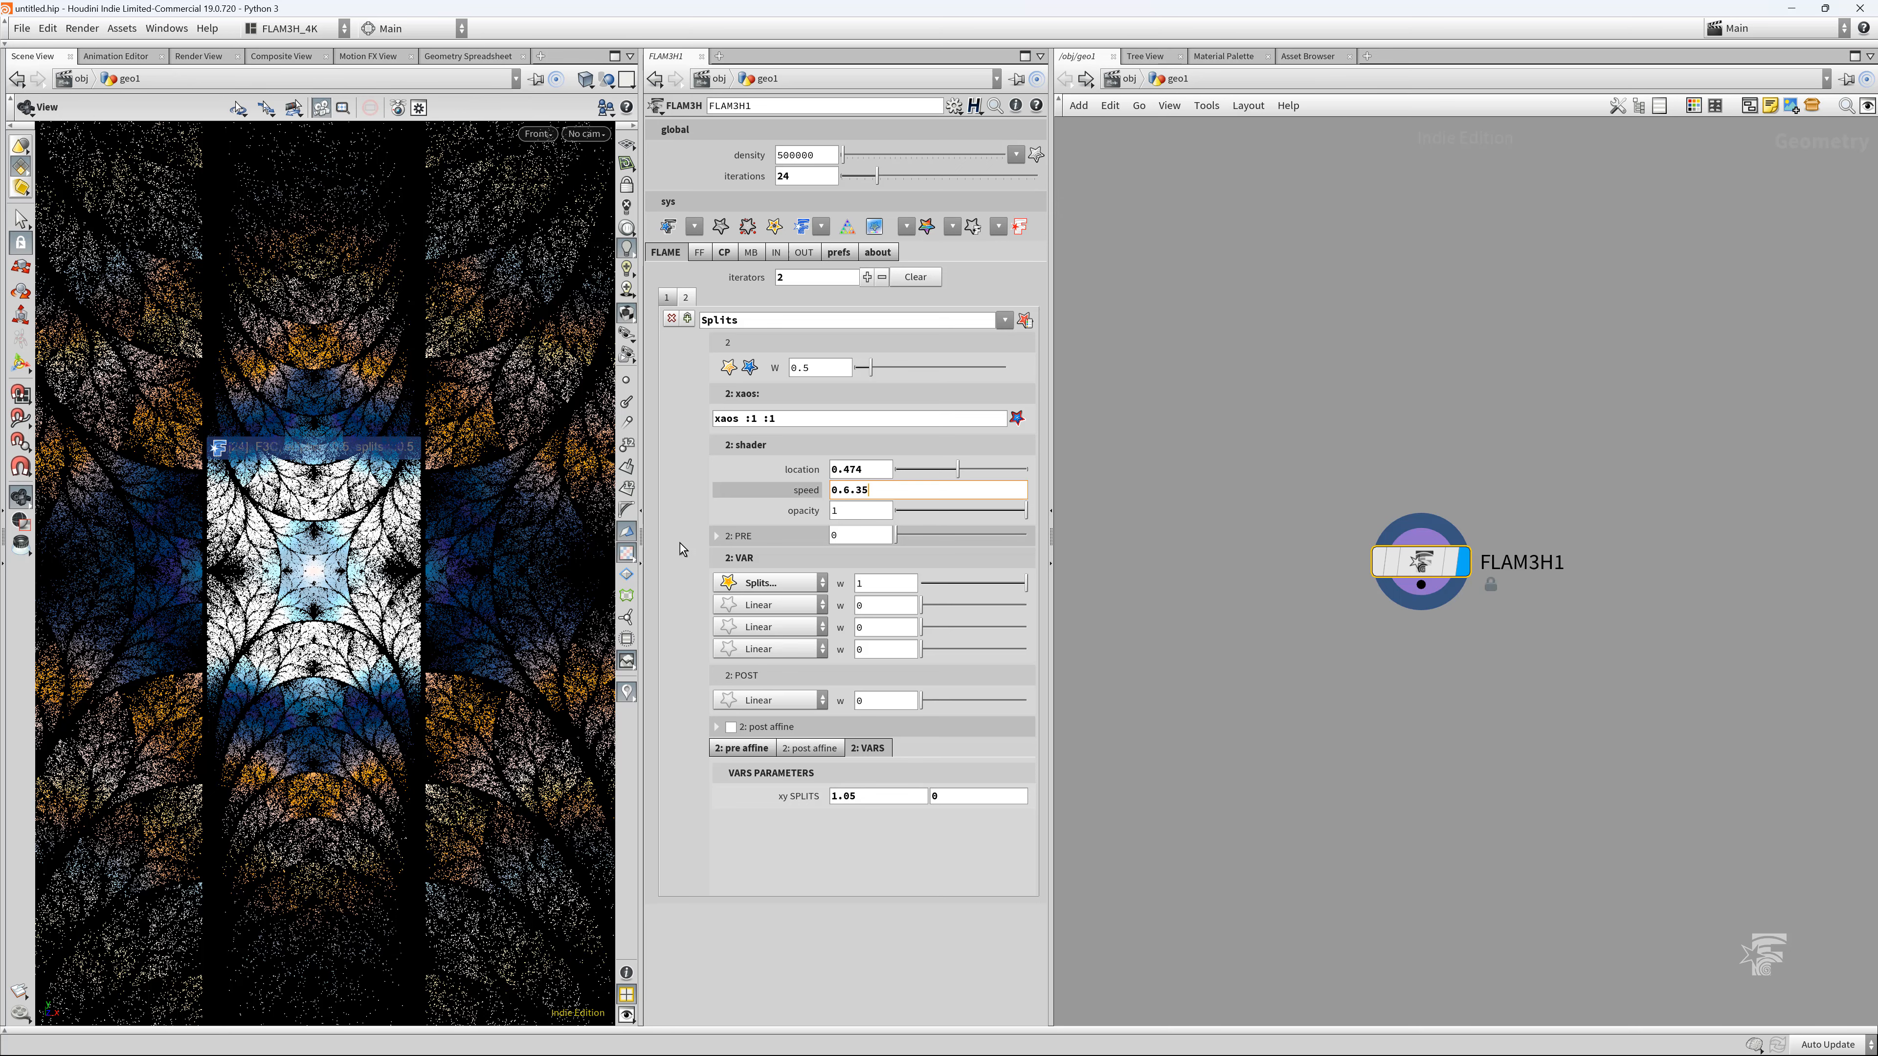
{"action": "key", "text": "Return"}
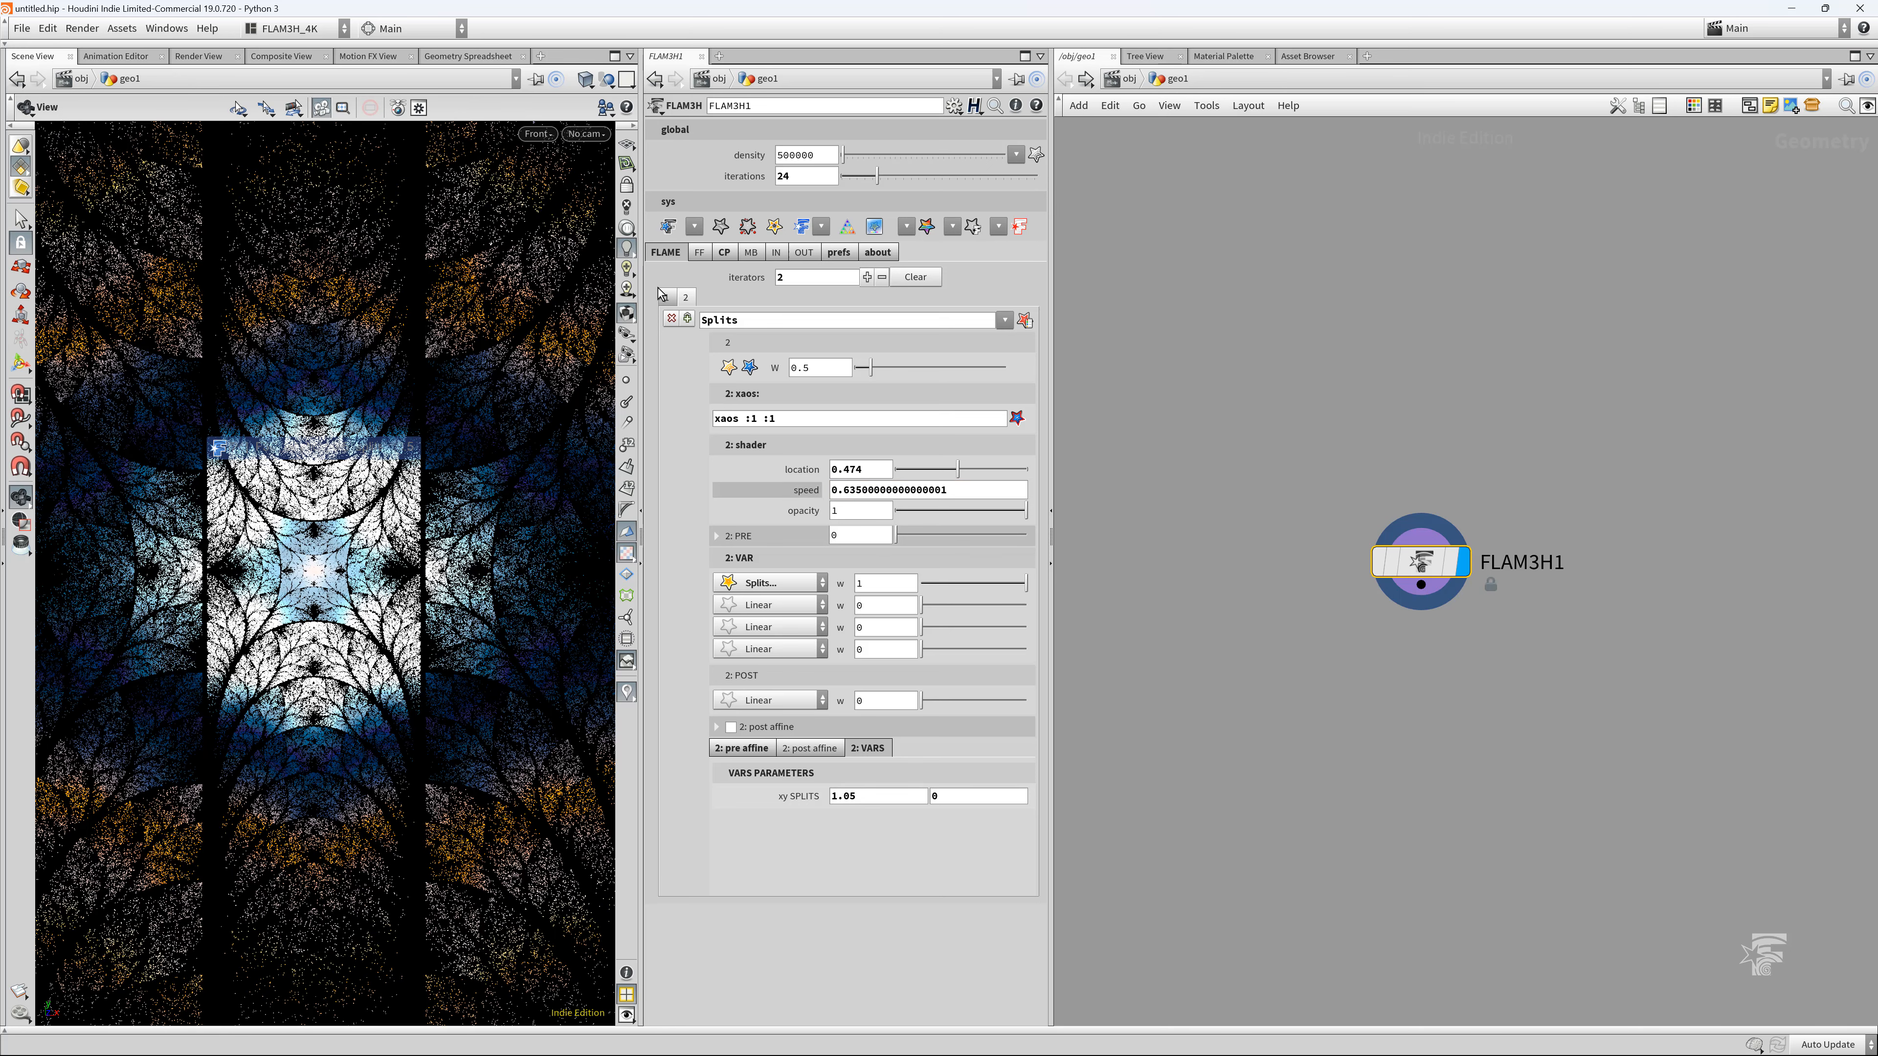
Set the Elliptic iterator's shader location to 0.421 and speed to 0.53
{"action": "left_click", "coordinate": [666, 297]}
{"action": "left_click", "coordinate": [843, 468]}
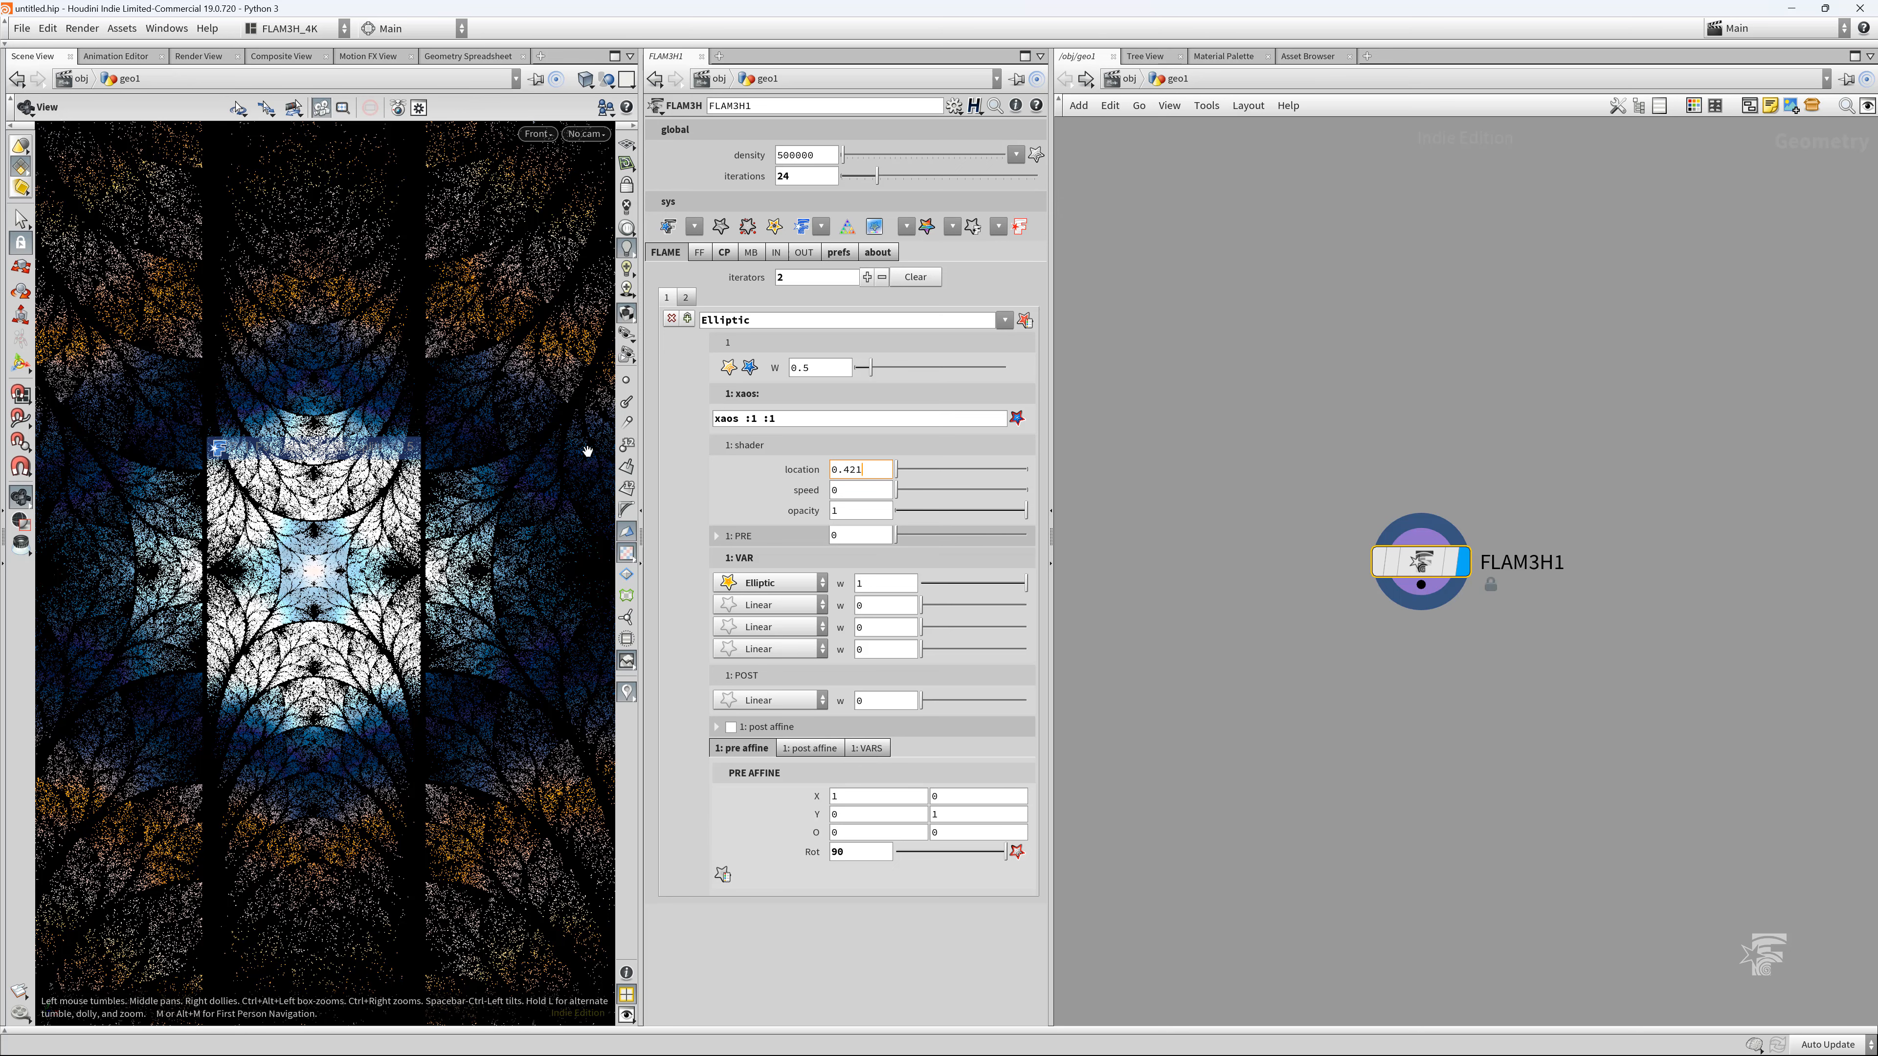
{"action": "key", "text": "Return"}
{"action": "key", "text": "Tab"}
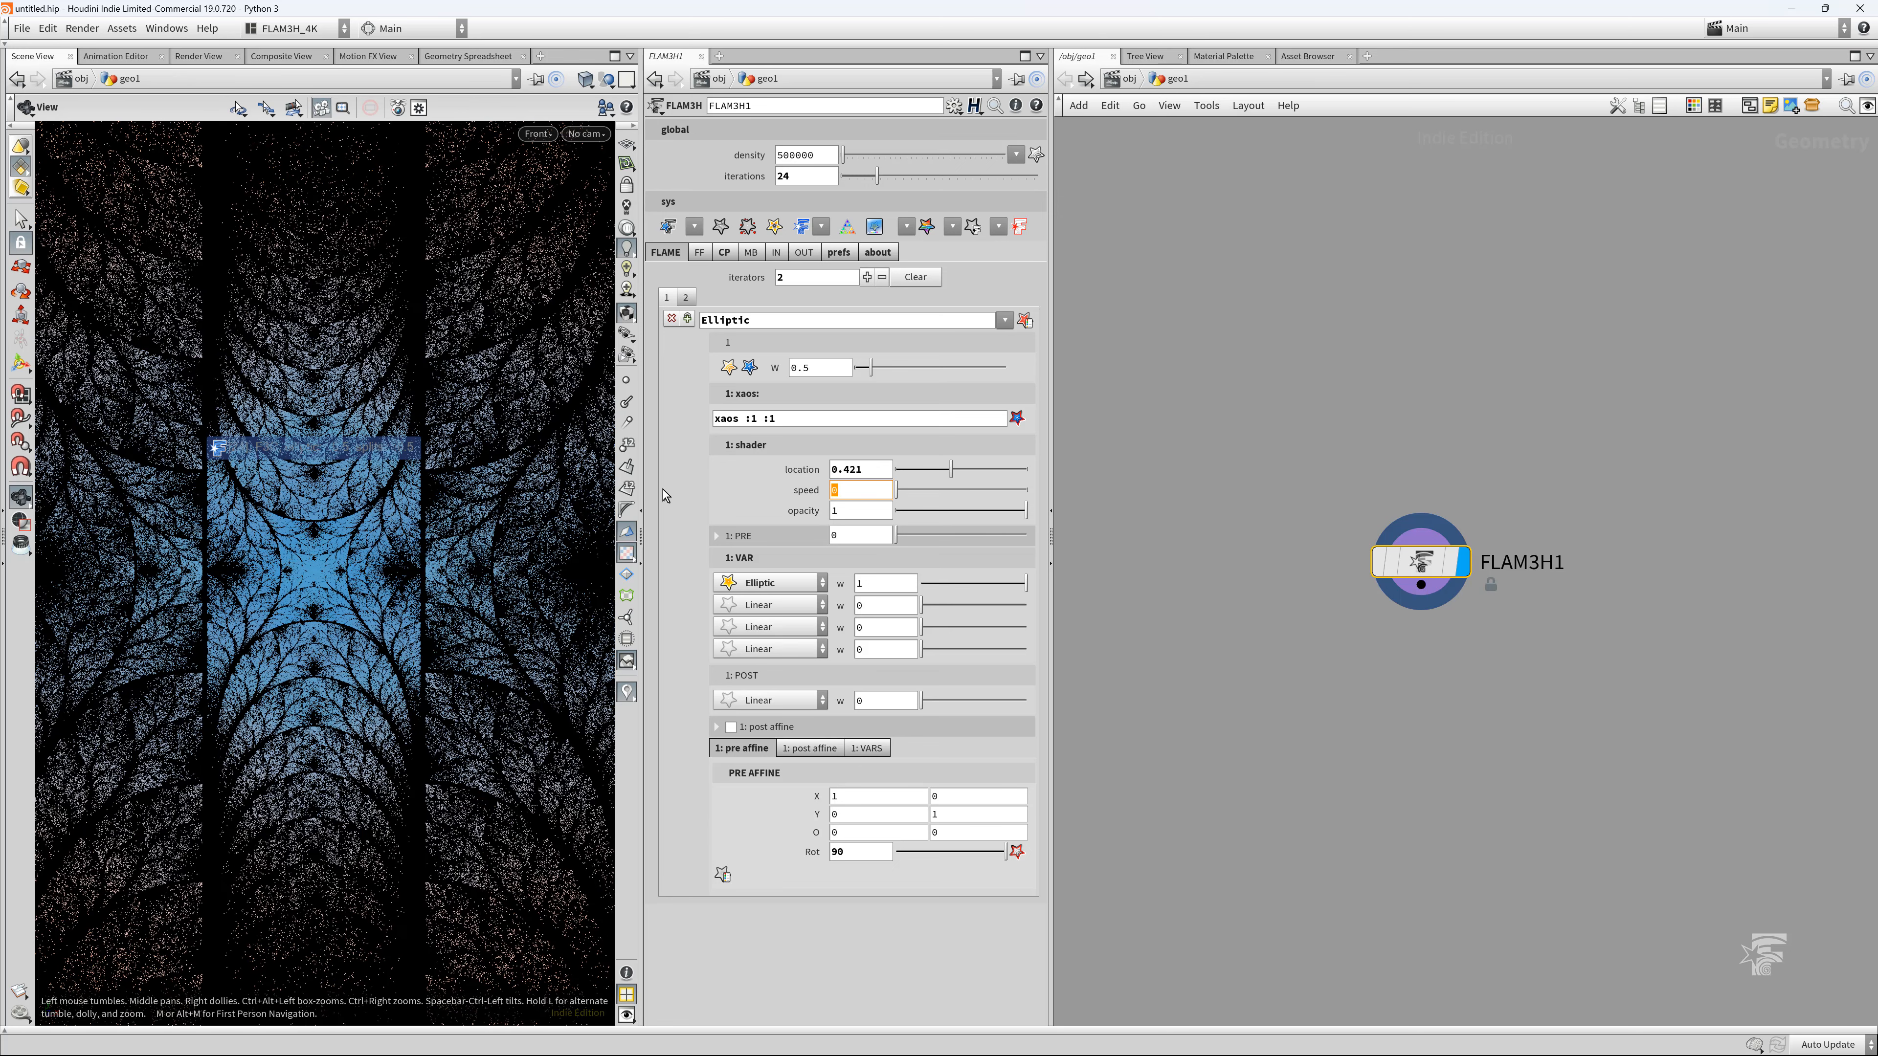
{"action": "type", "text": "0.53"}
{"action": "key", "text": "Return"}
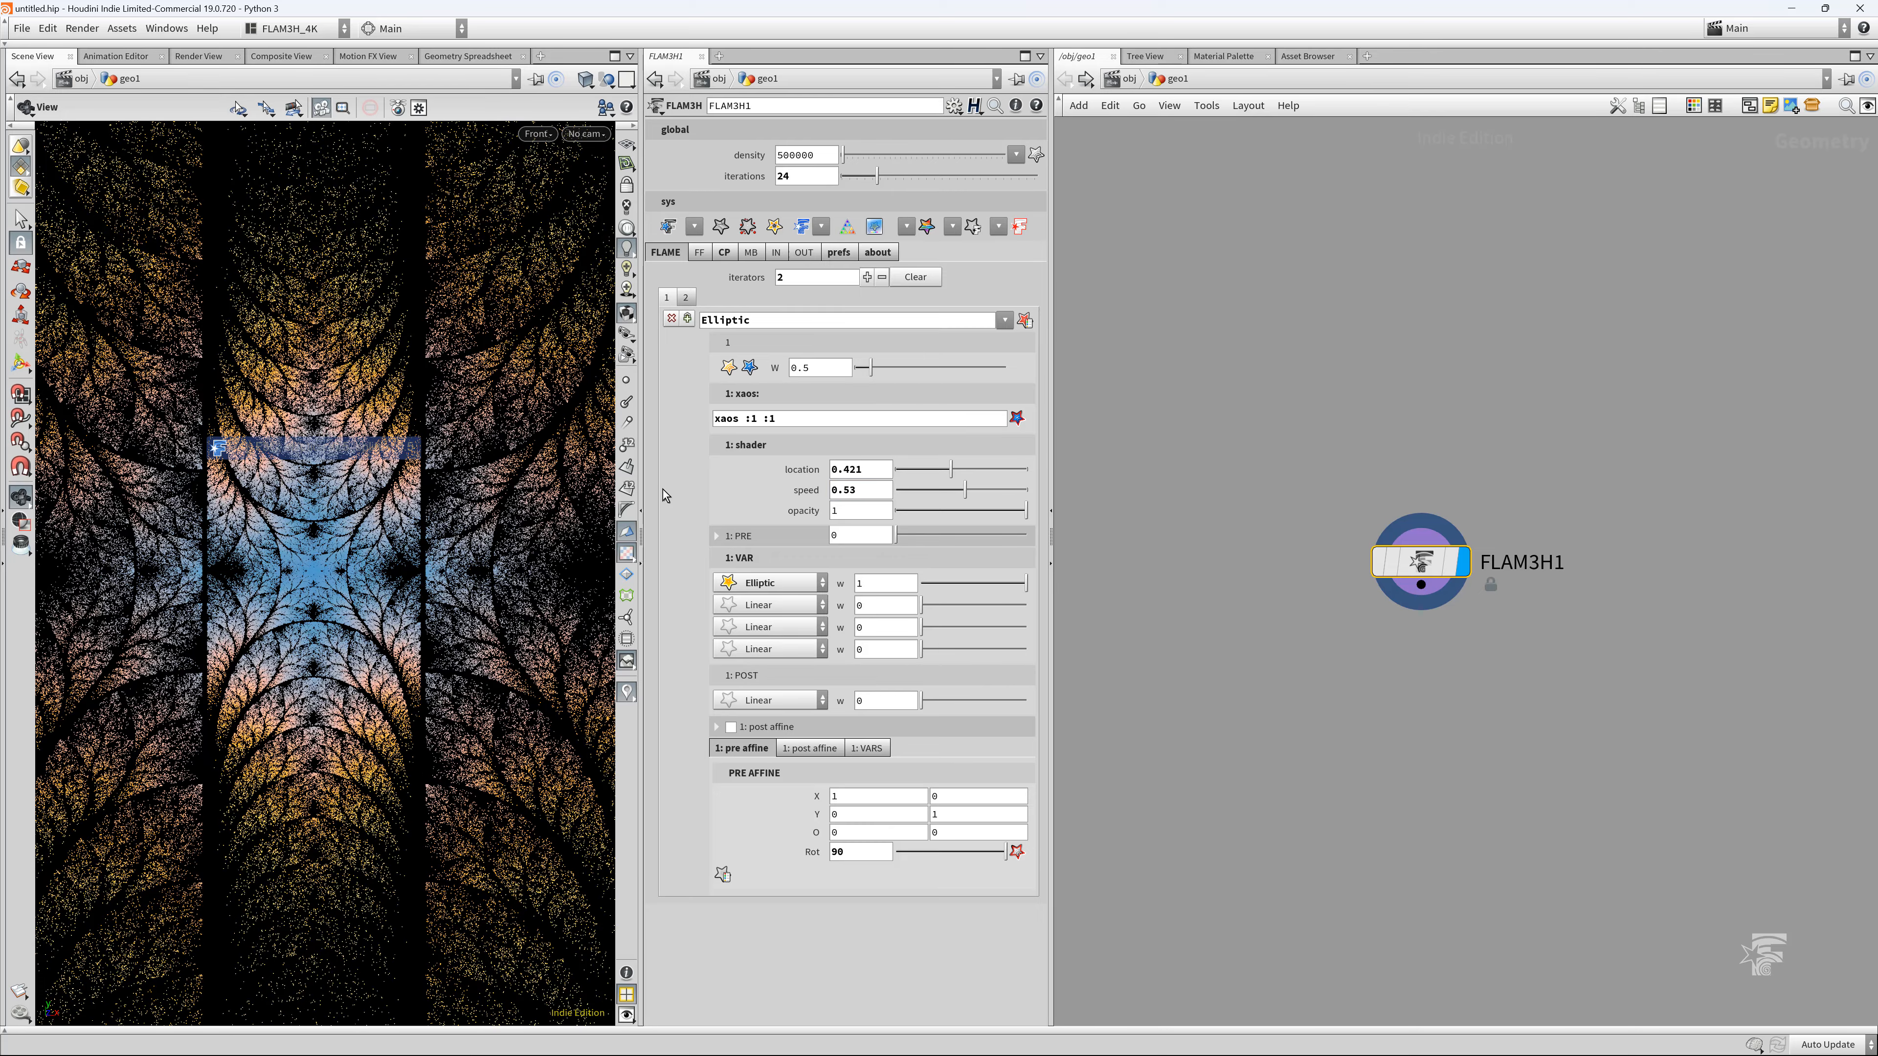
{"action": "scroll", "coordinate": [312, 574], "scroll_direction": "down", "scroll_amount": 3}
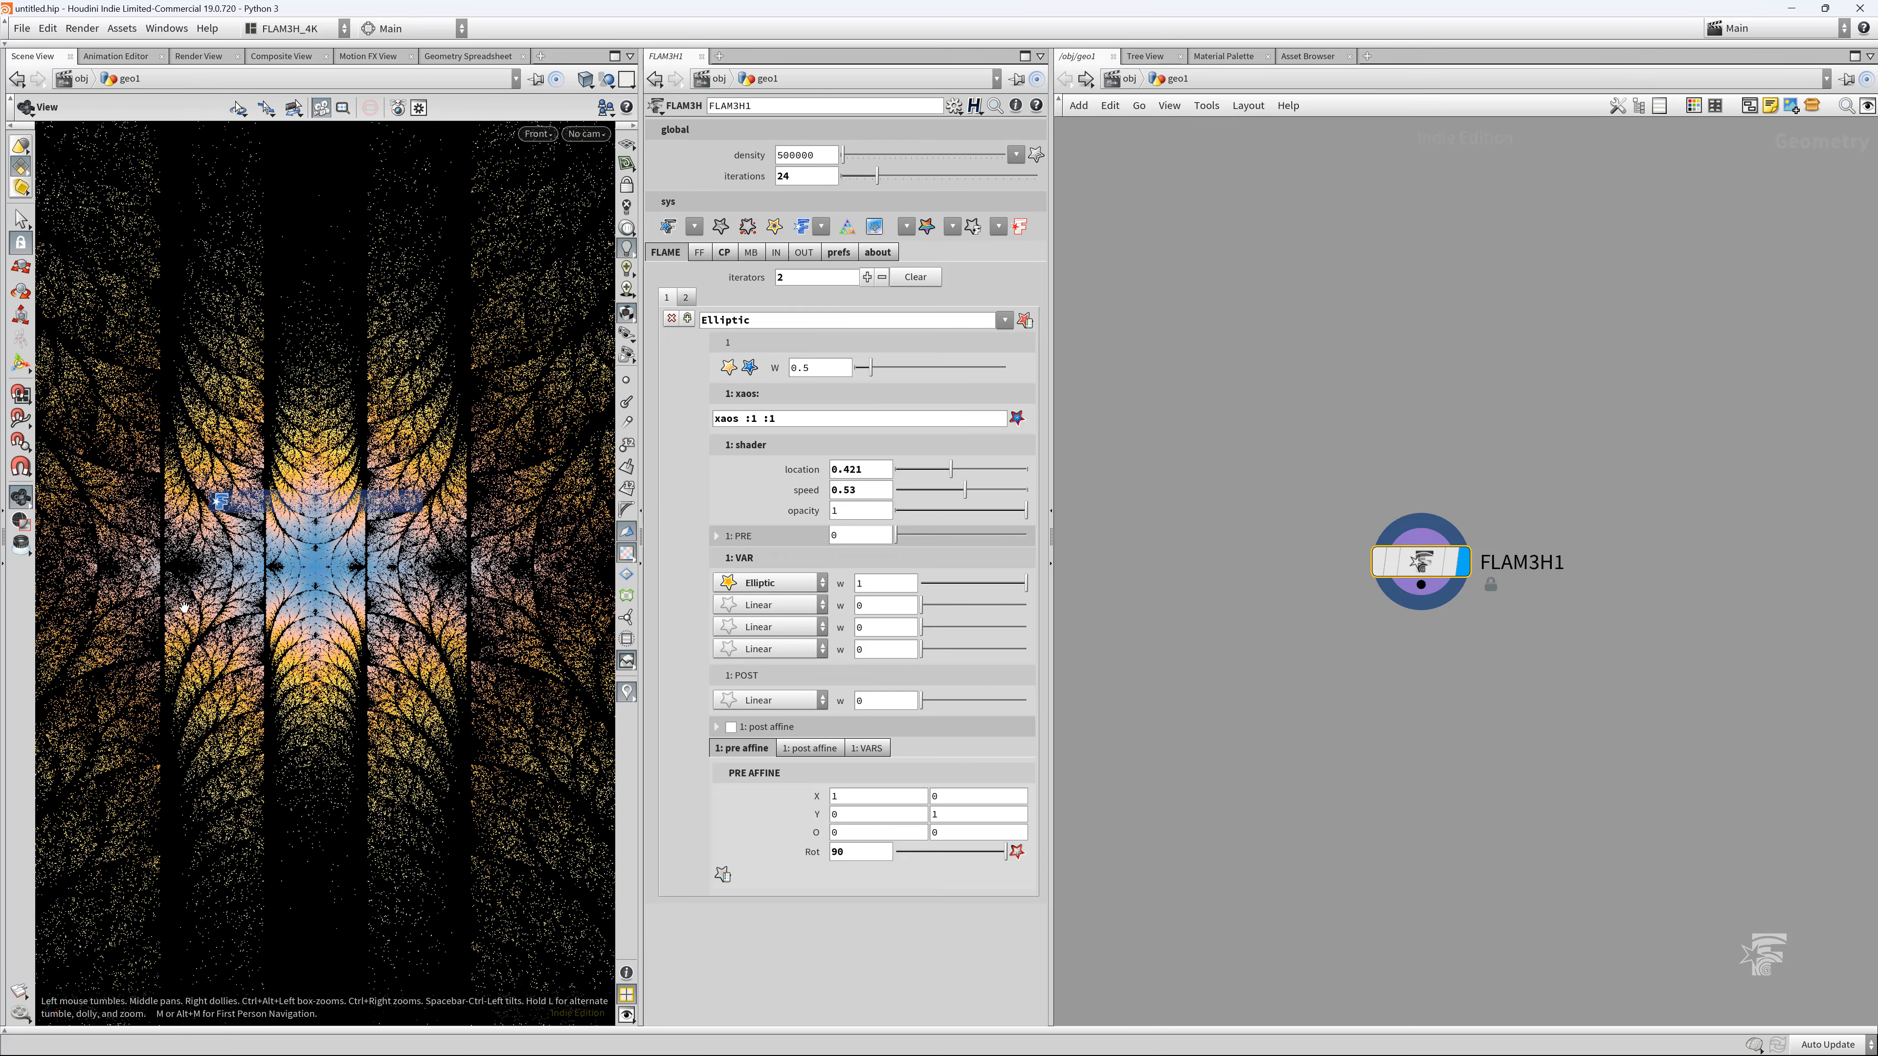
{"action": "scroll", "coordinate": [312, 575], "scroll_direction": "up", "scroll_amount": 5}
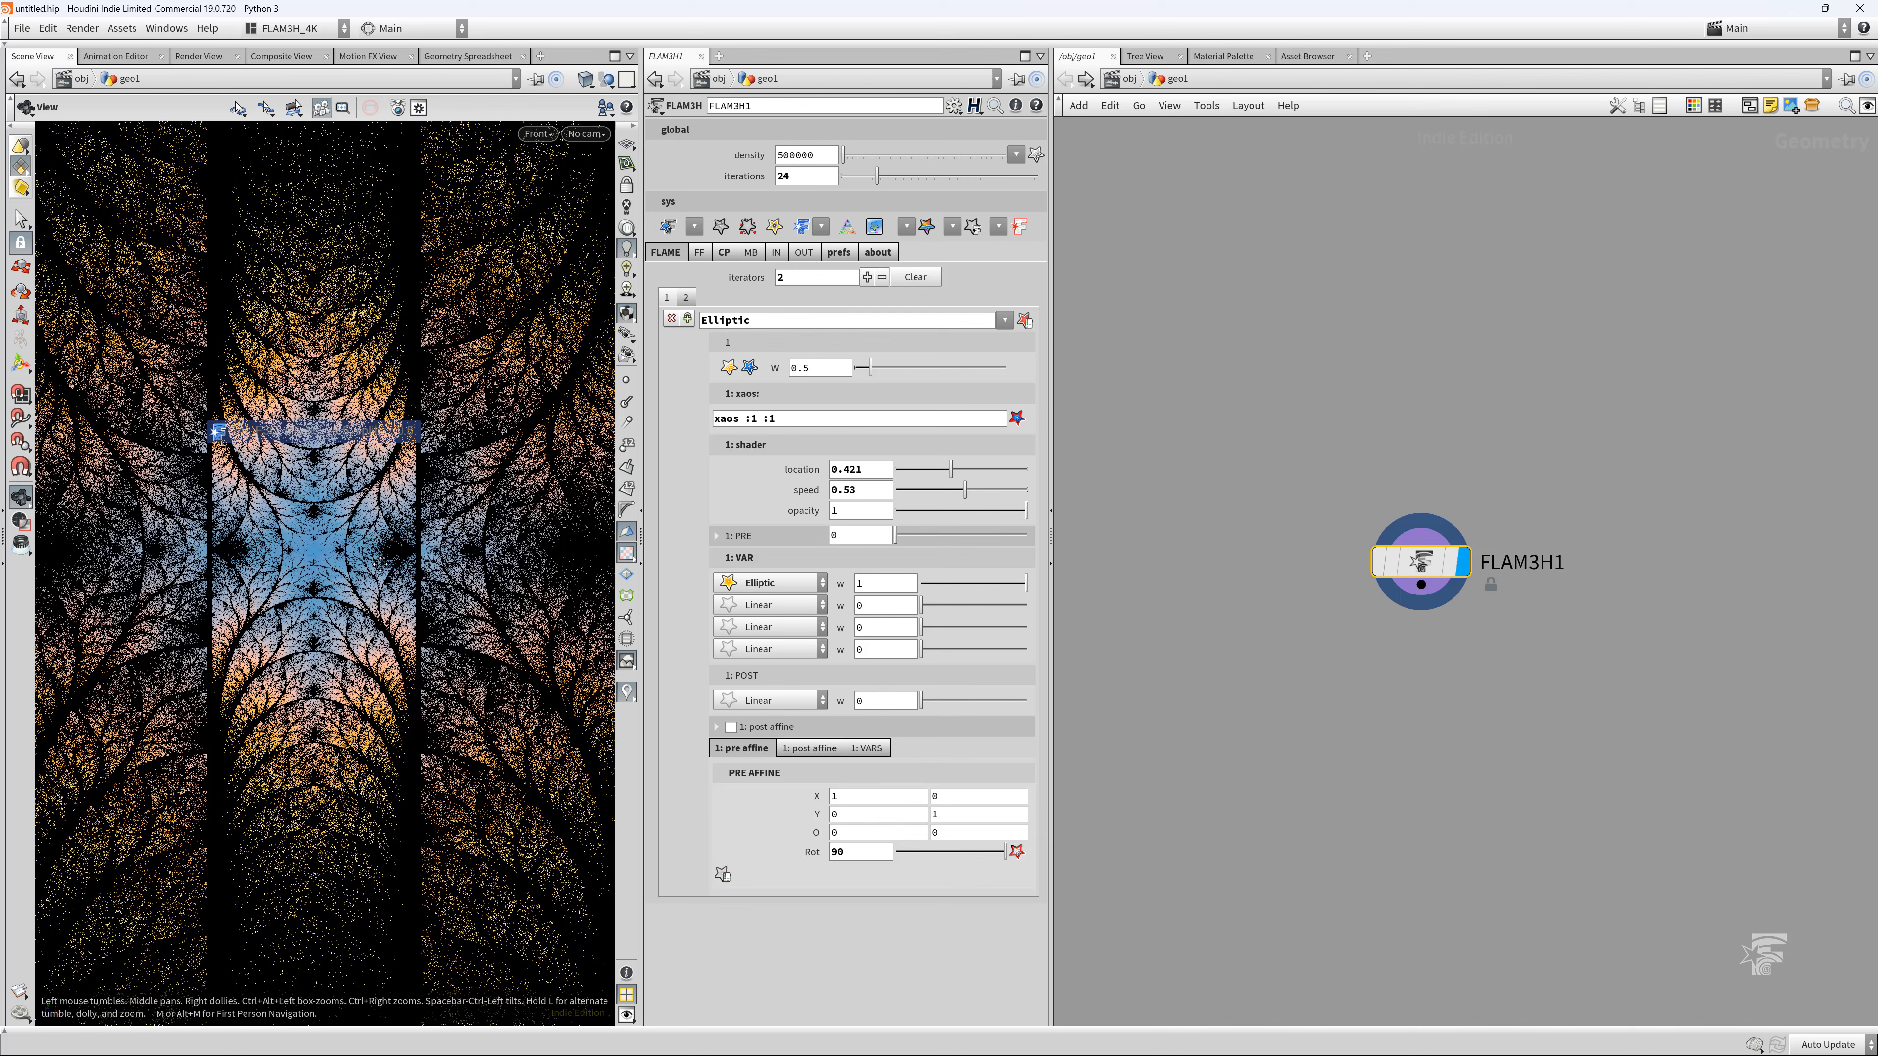
{"action": "left_click", "coordinate": [685, 297]}
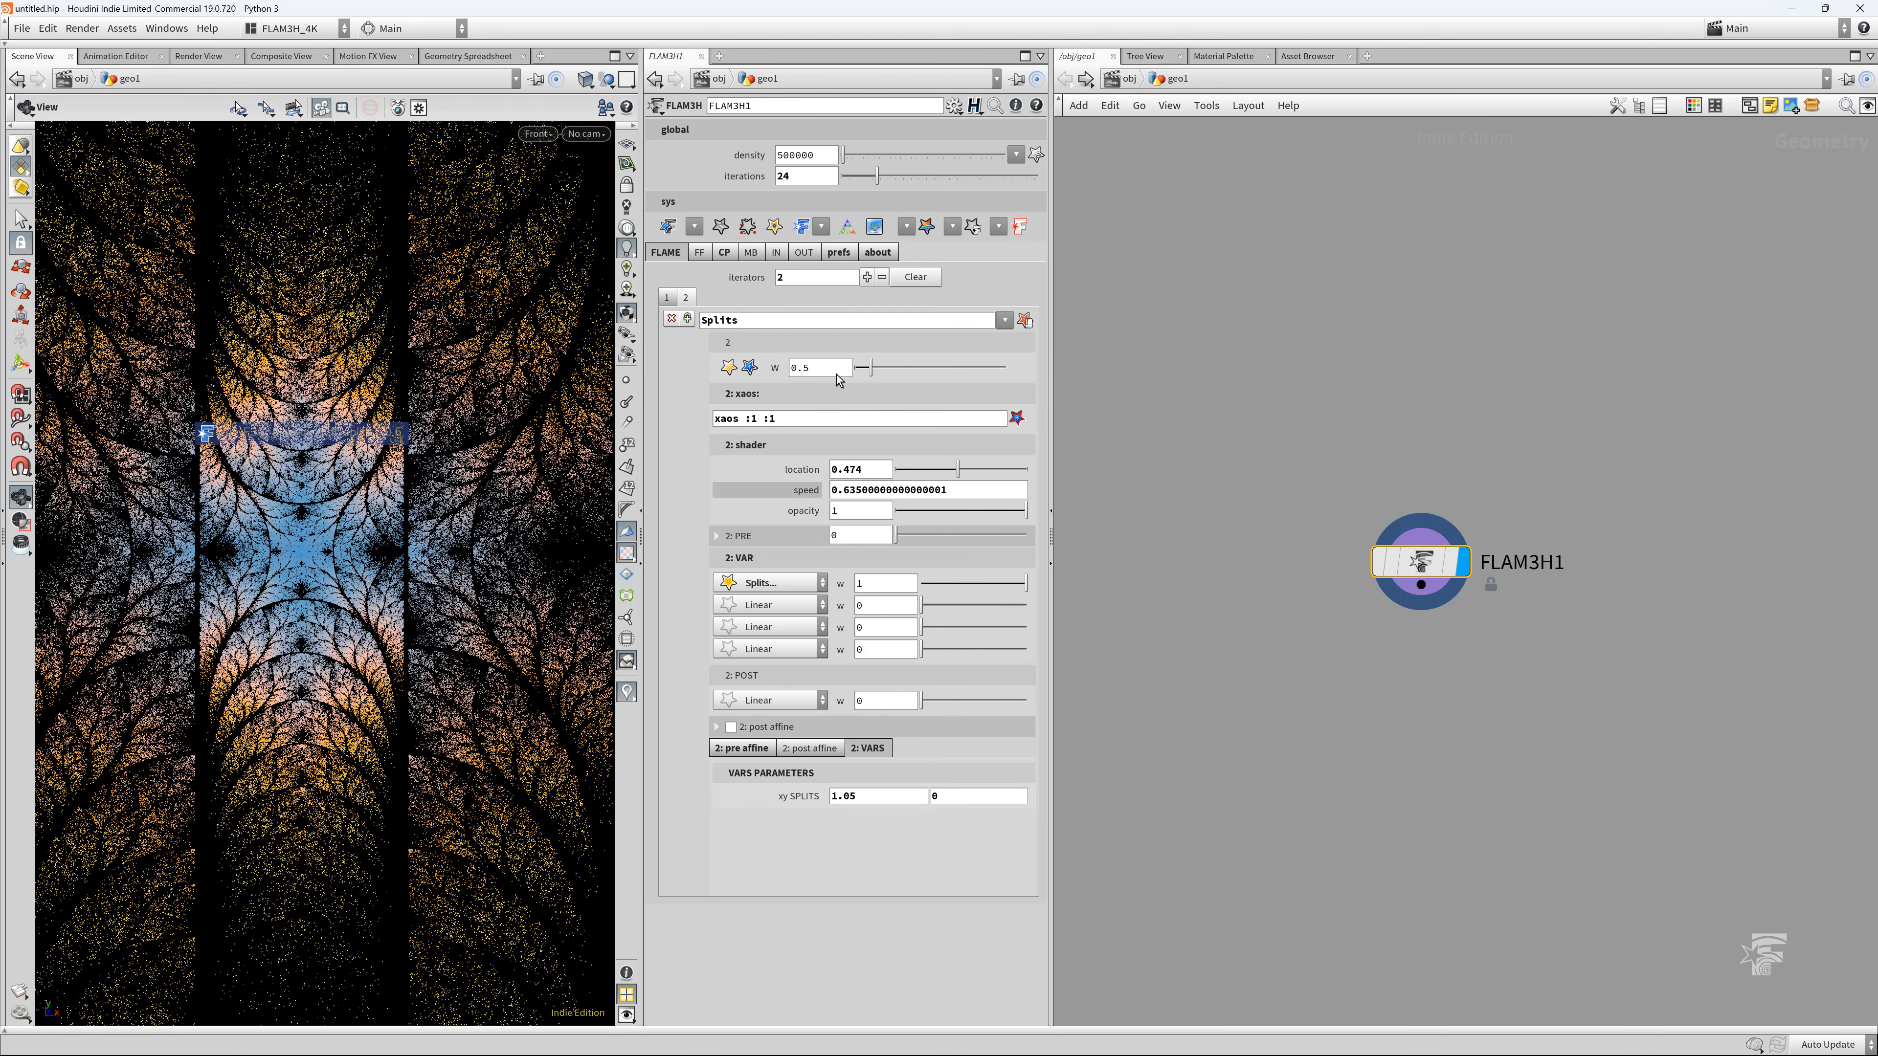
{"action": "left_click", "coordinate": [694, 225]}
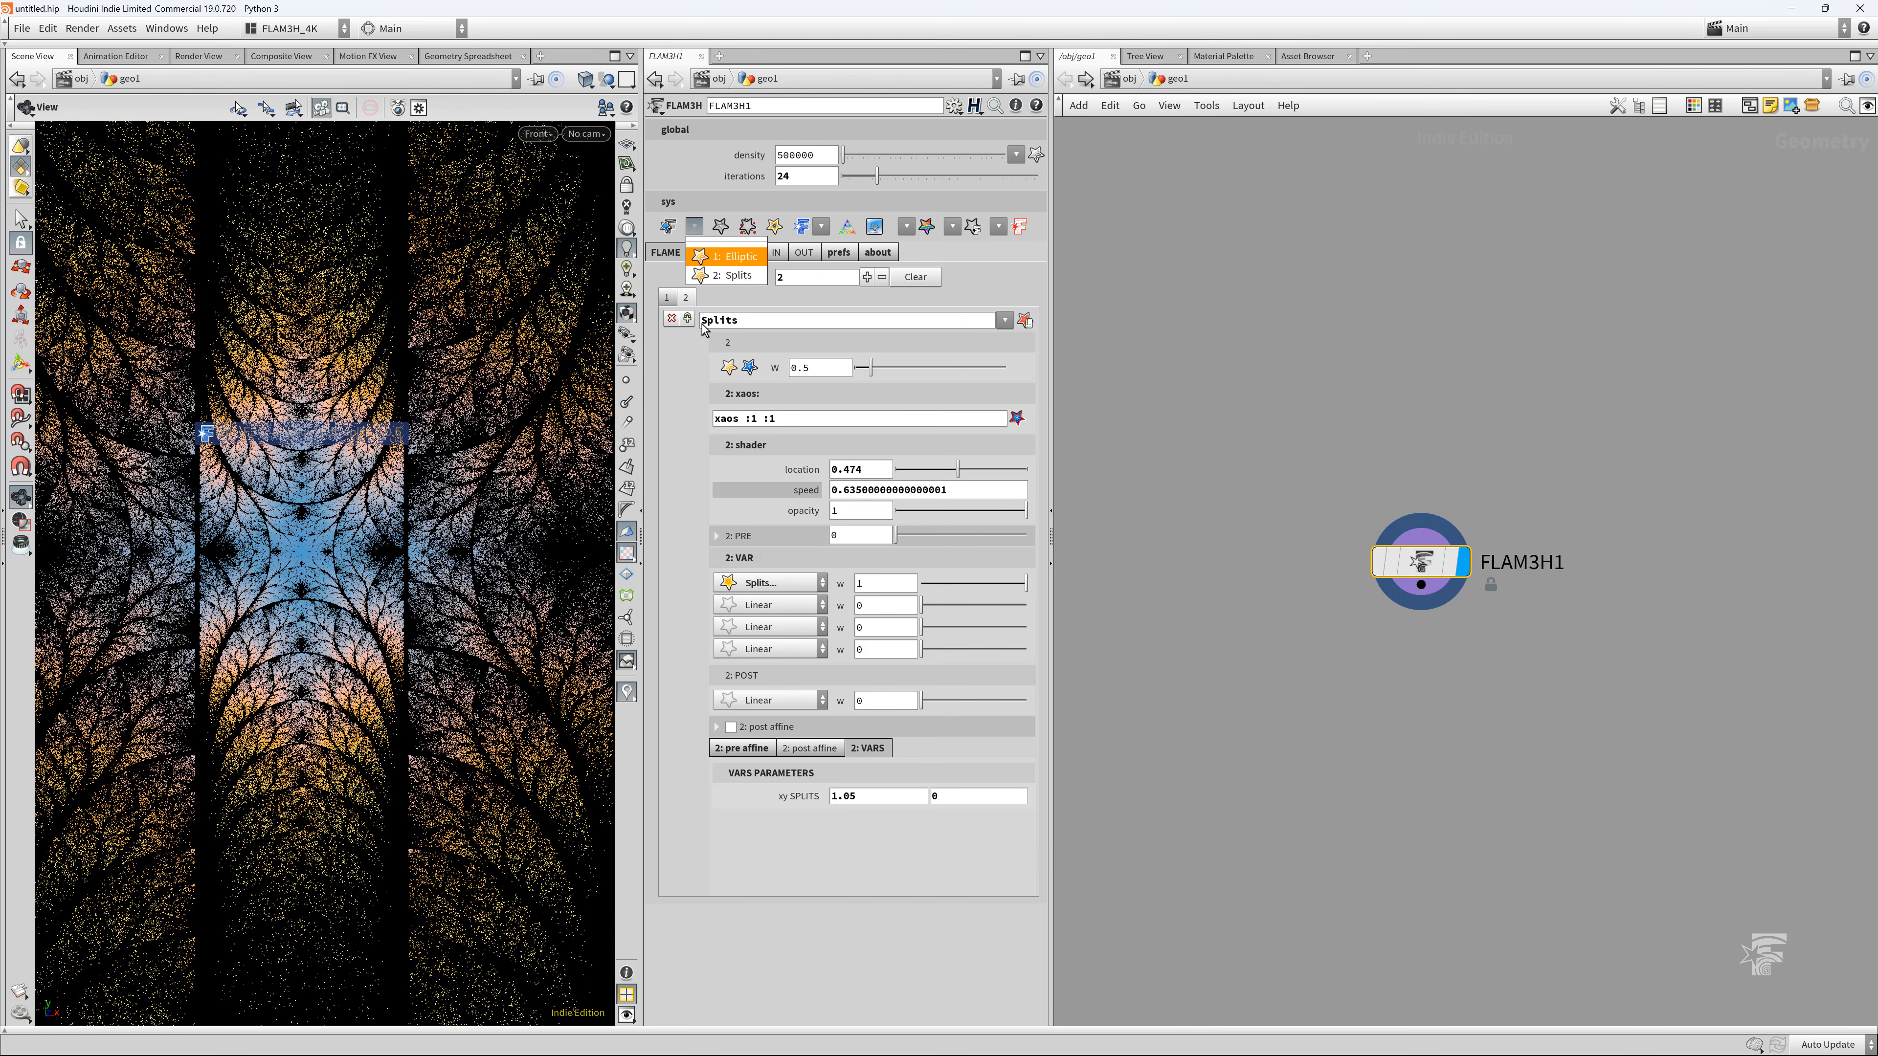
{"action": "left_click", "coordinate": [676, 374]}
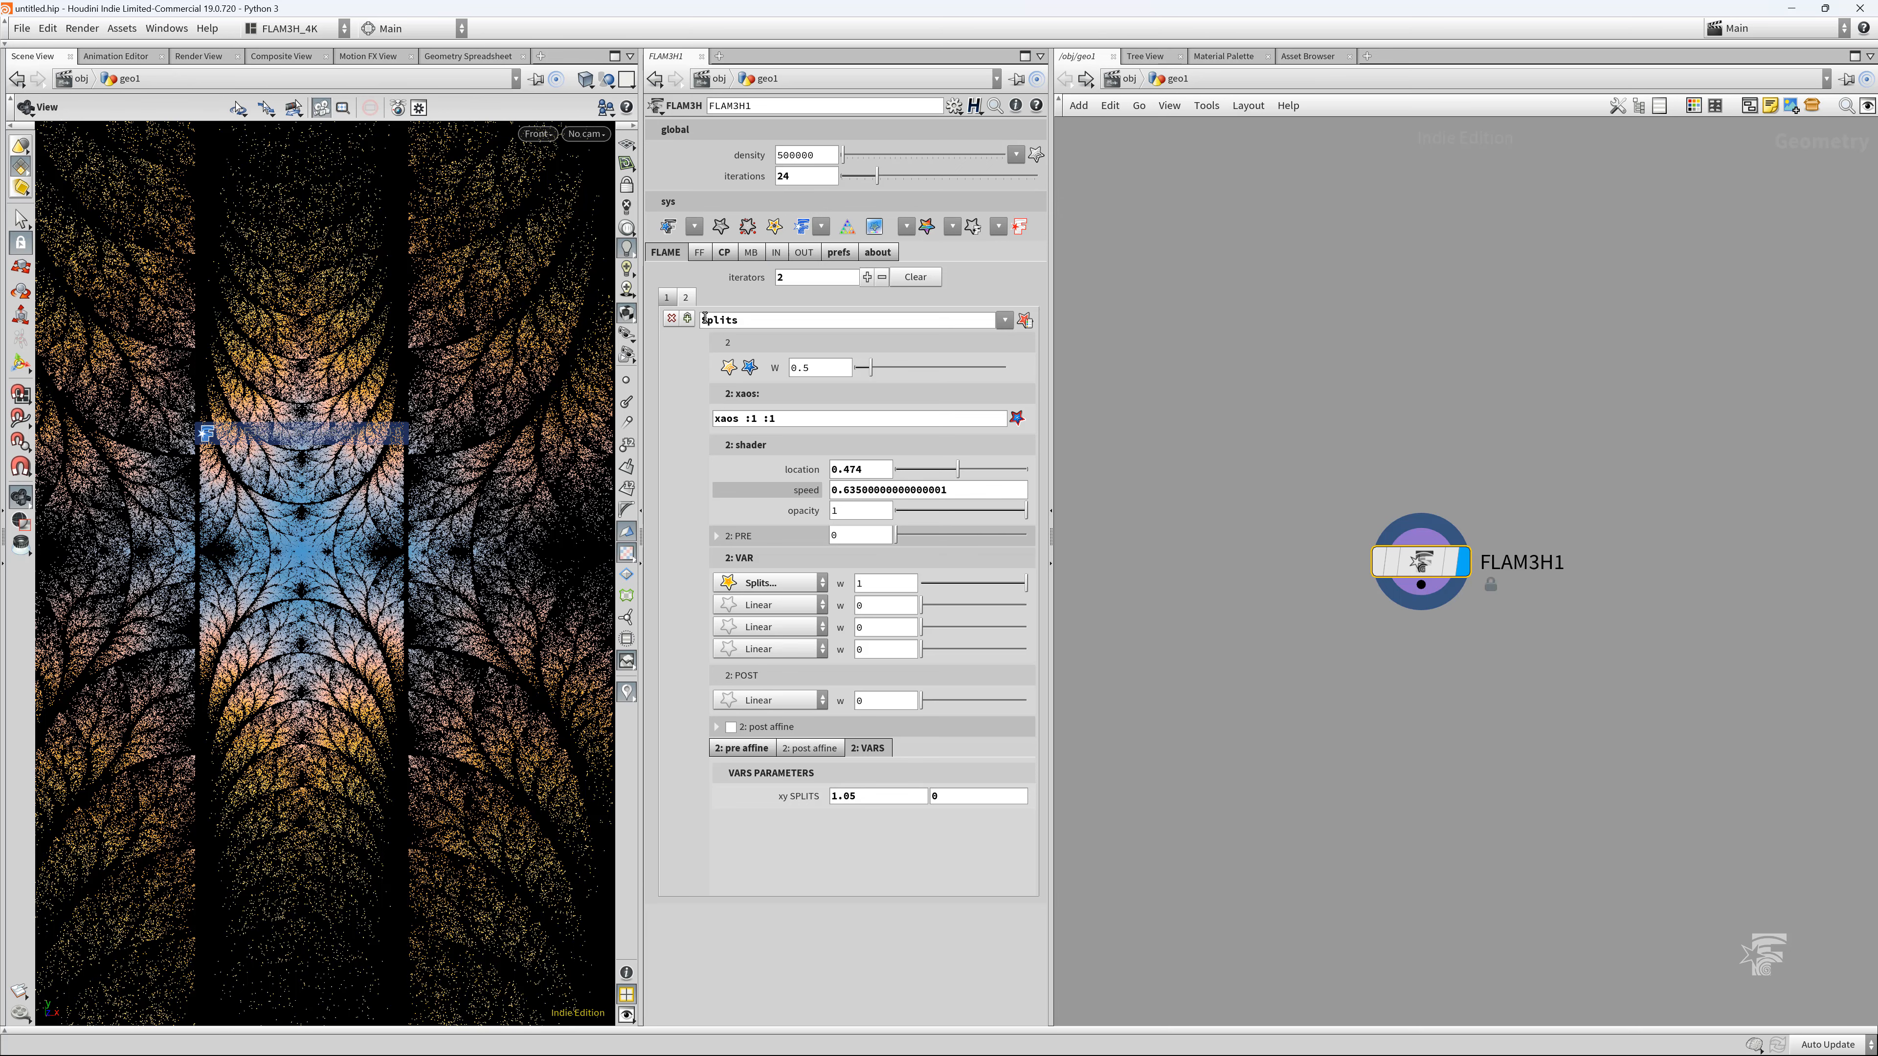
Add a third iterator to the flame and set its first variation to Cylinder
{"action": "left_click", "coordinate": [867, 277]}
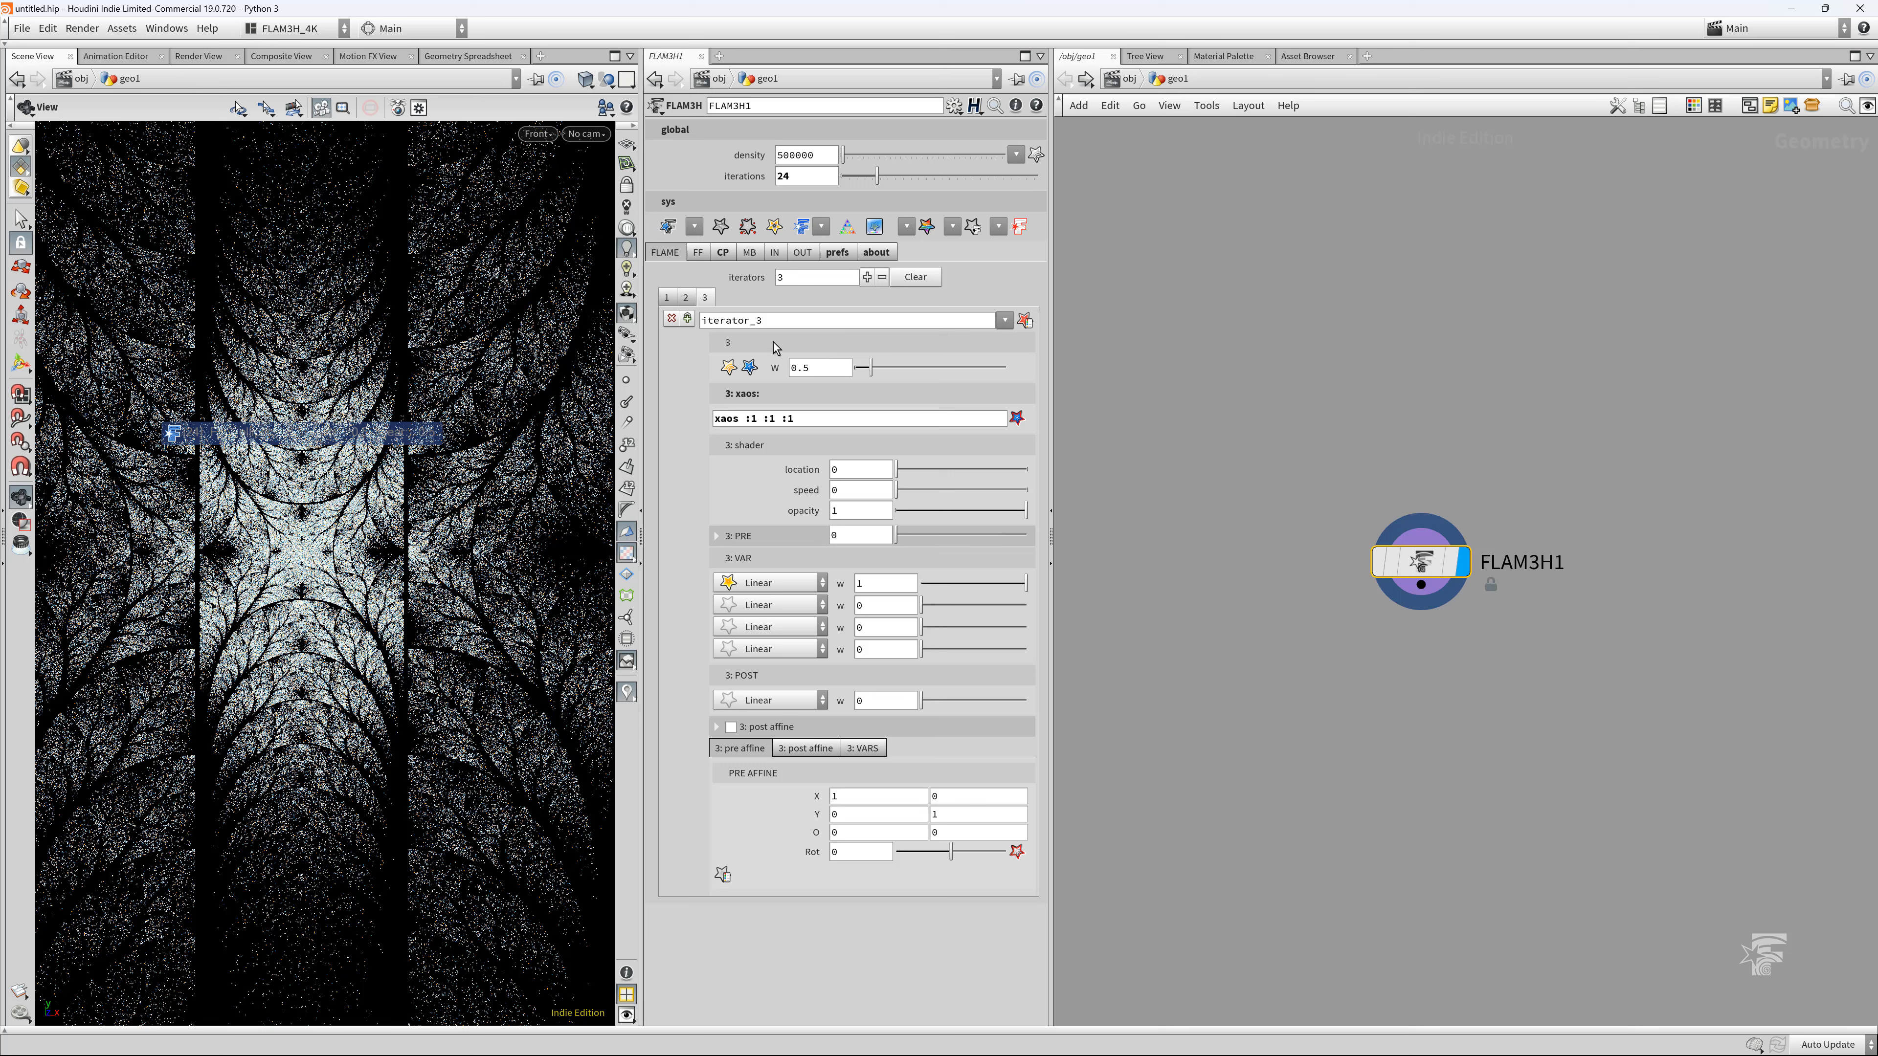
{"action": "left_click_drag", "start_coordinate": [766, 320], "coordinate": [660, 329]}
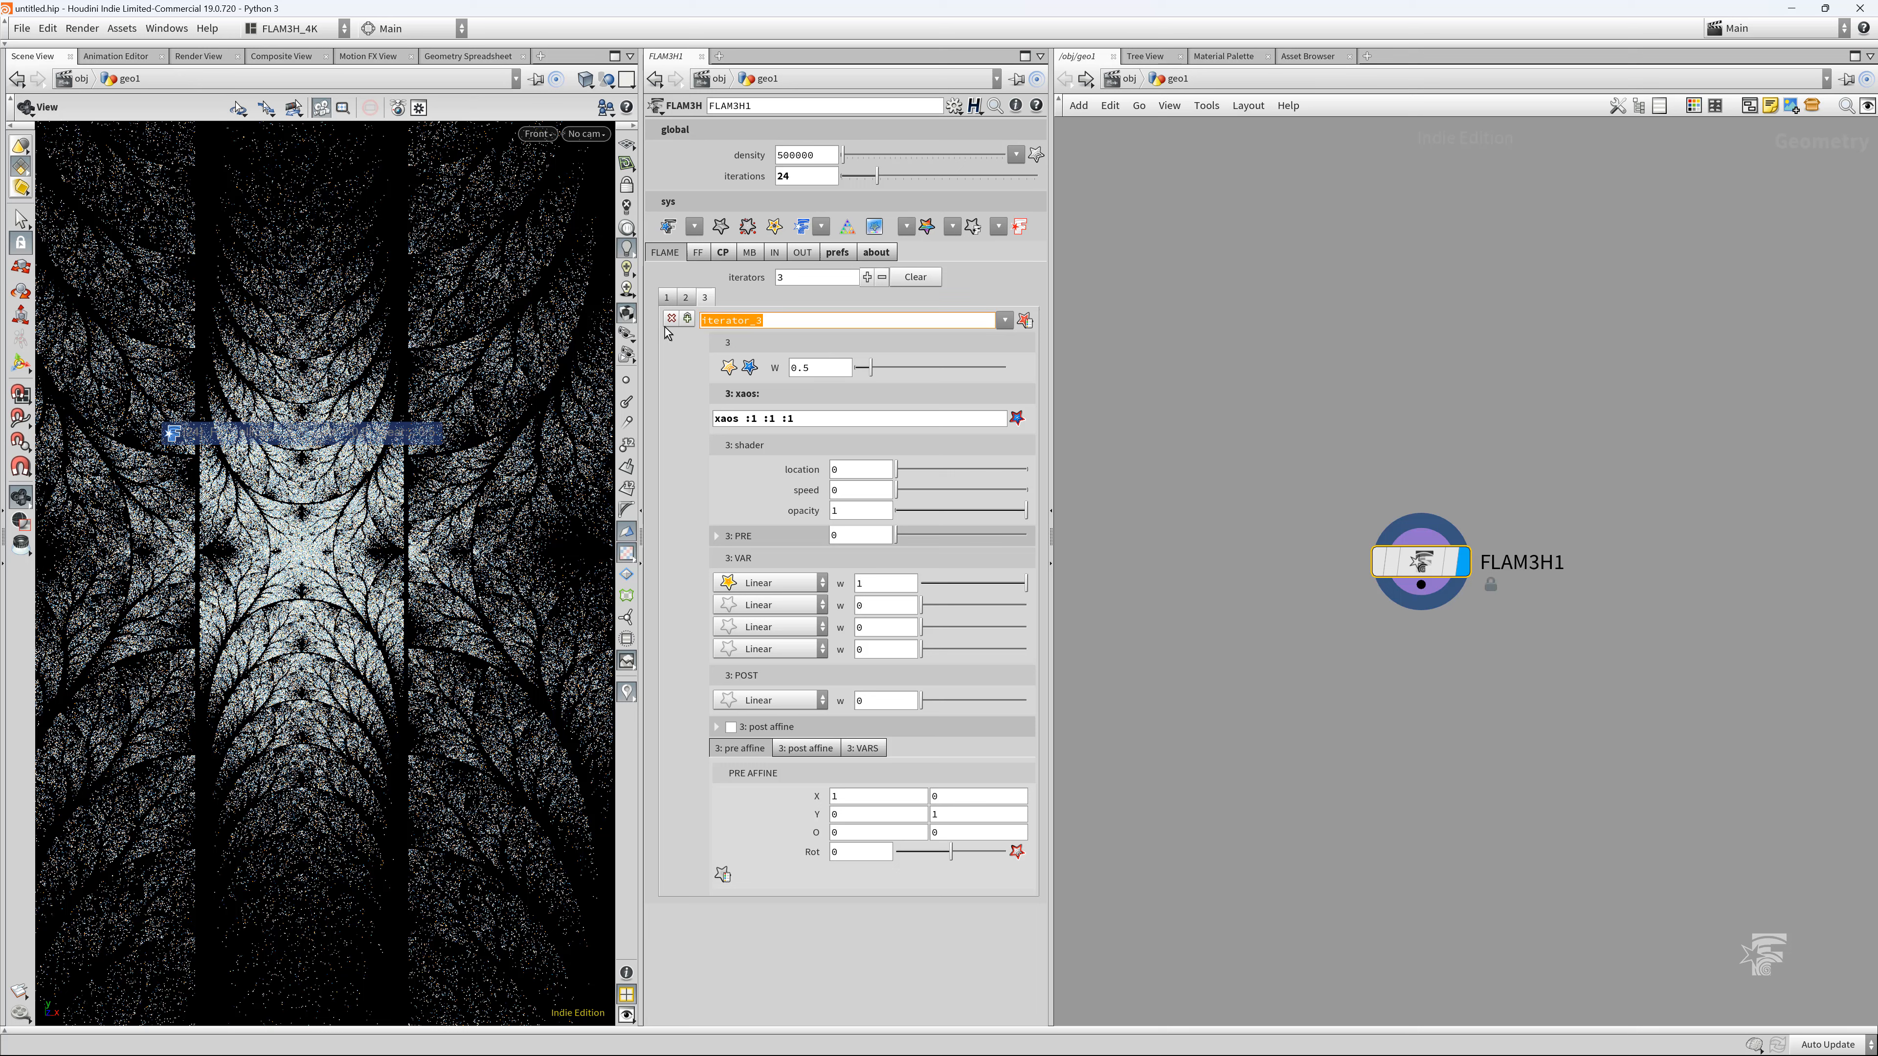
{"action": "left_click", "coordinate": [768, 583]}
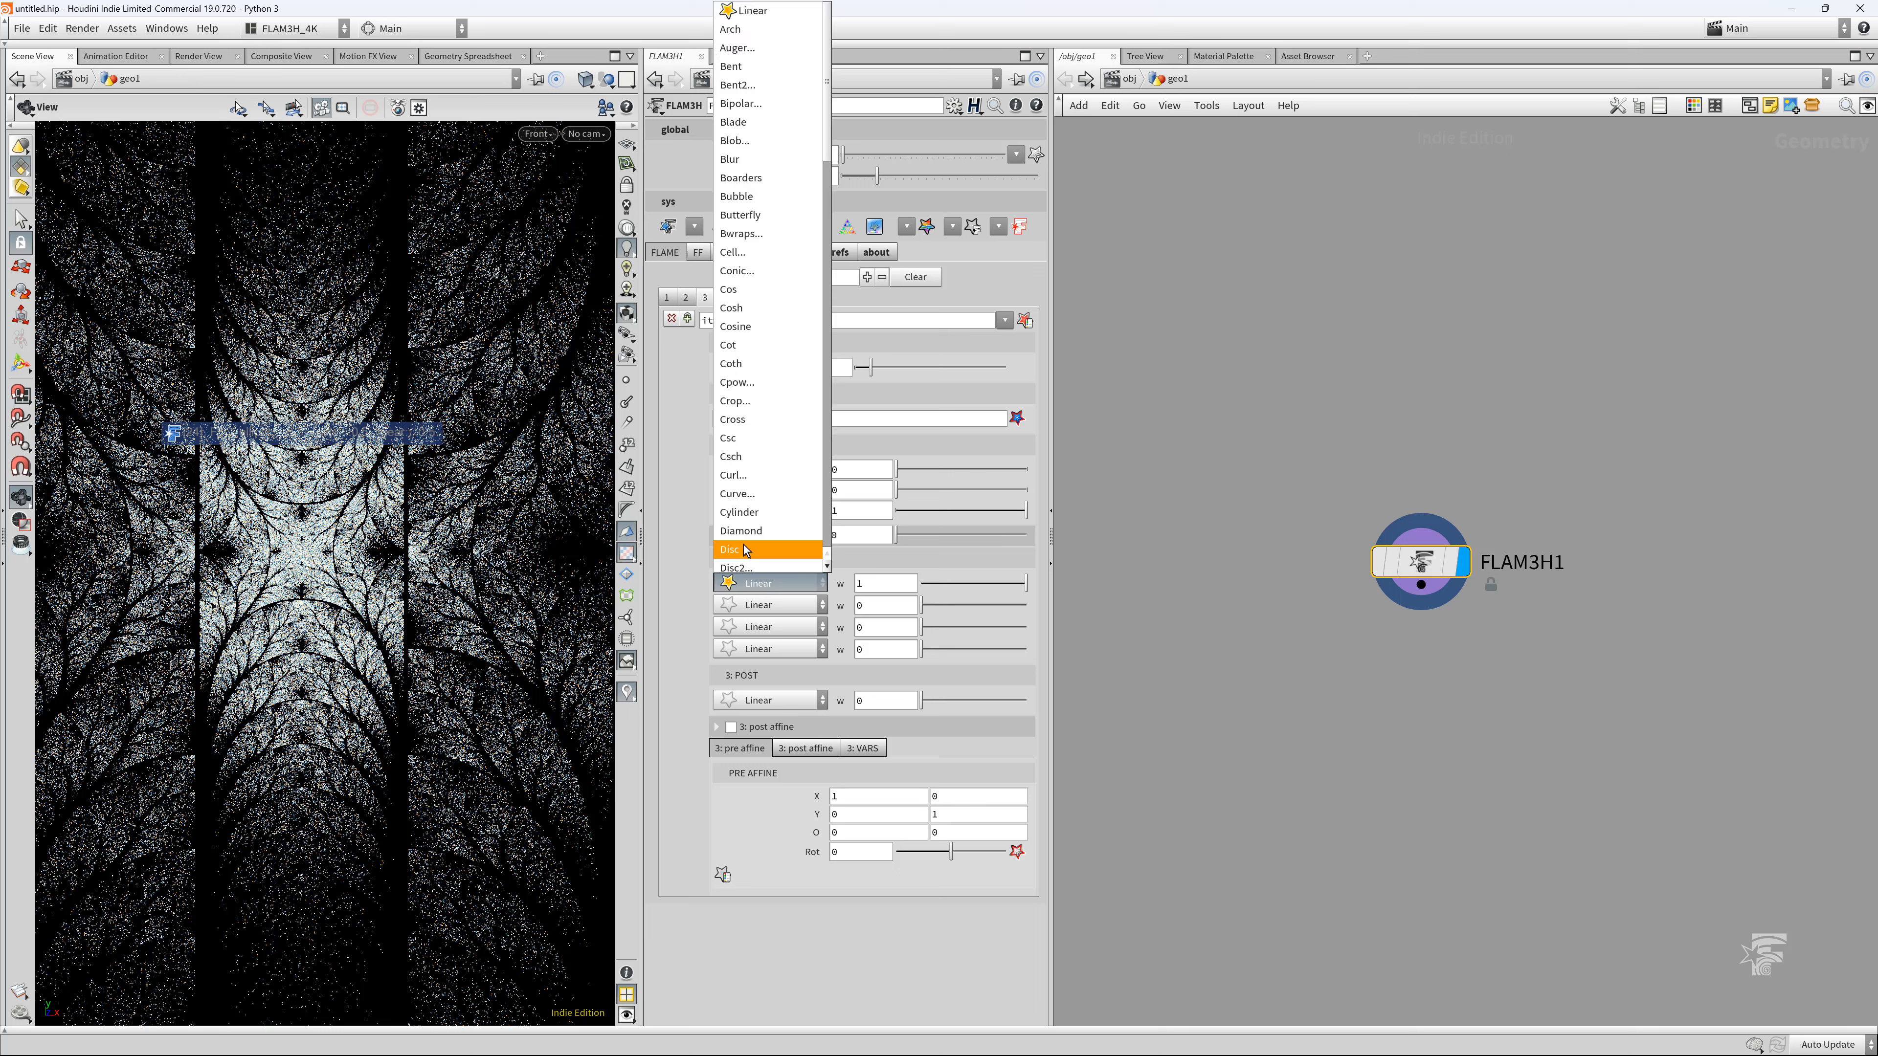
{"action": "left_click", "coordinate": [739, 512]}
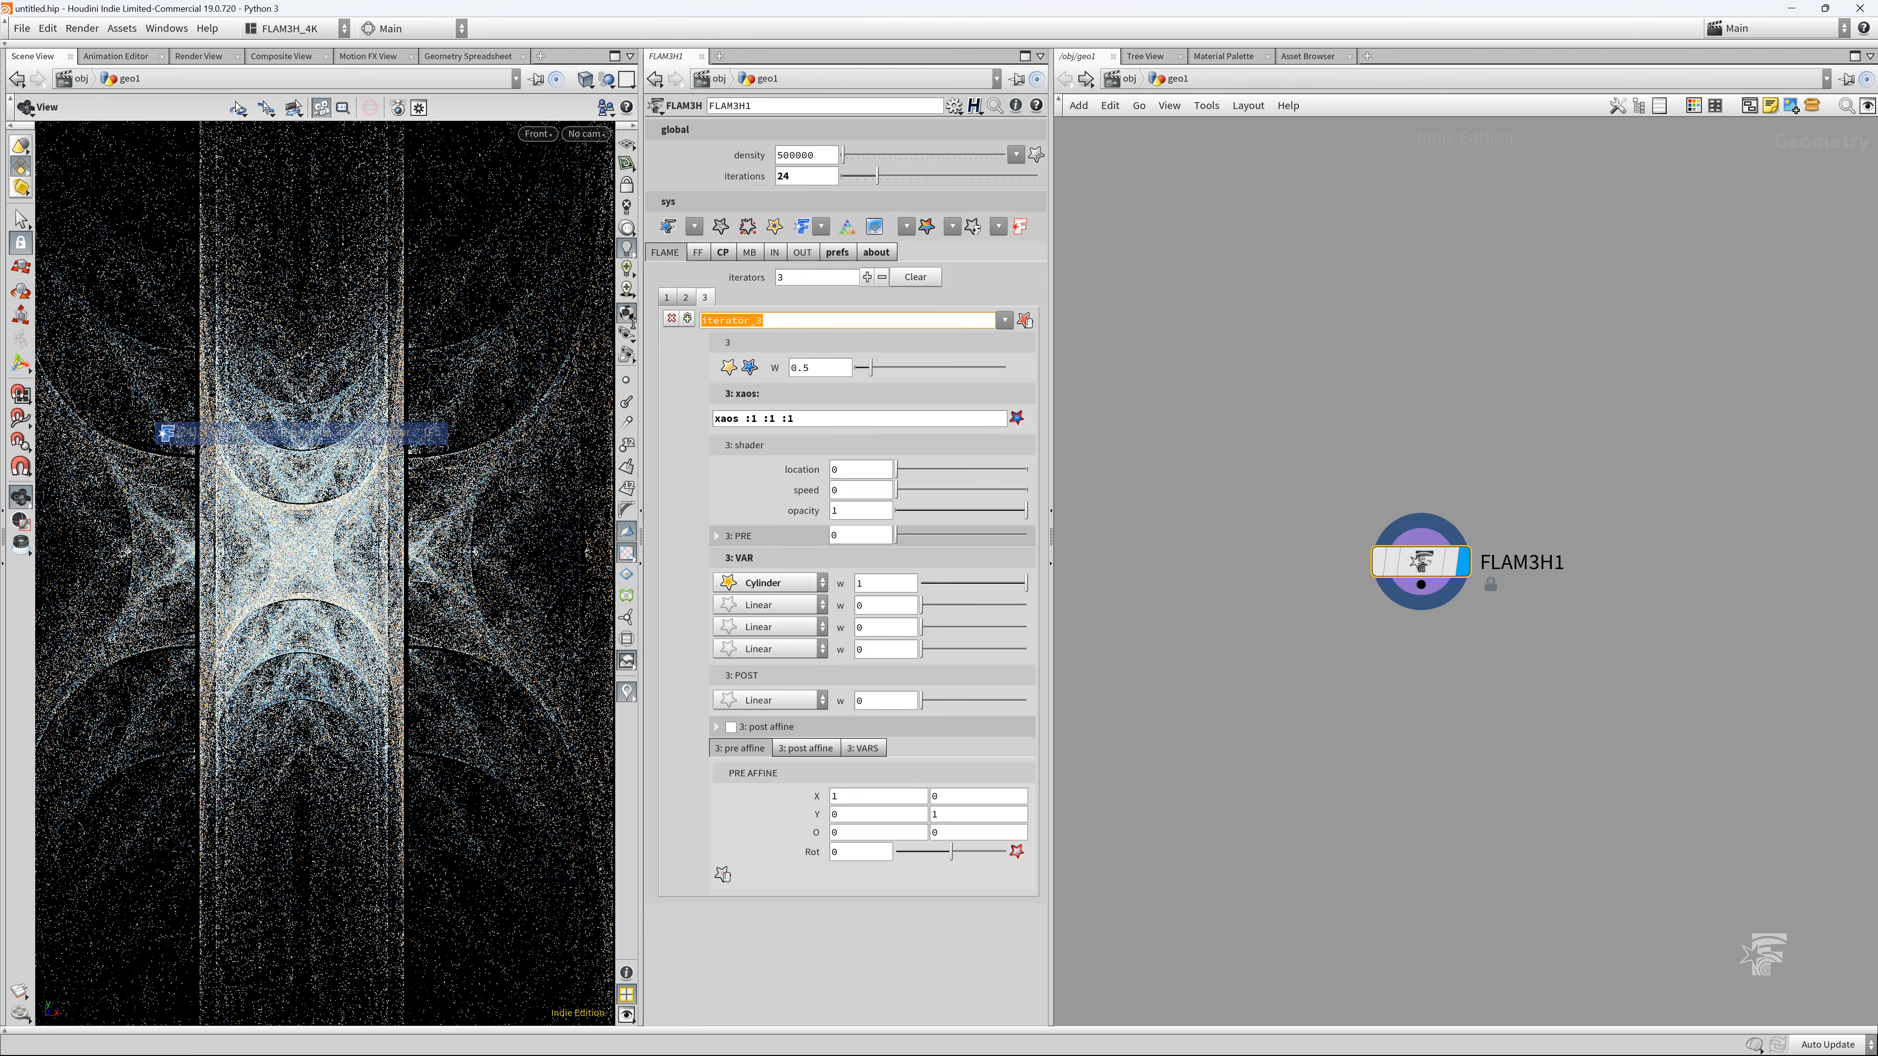
Name the third iterator "Cylinder 01" and set its Cylinder variation weight to 0.05
{"action": "type", "text": "Cylinder 01"}
{"action": "key", "text": "Return"}
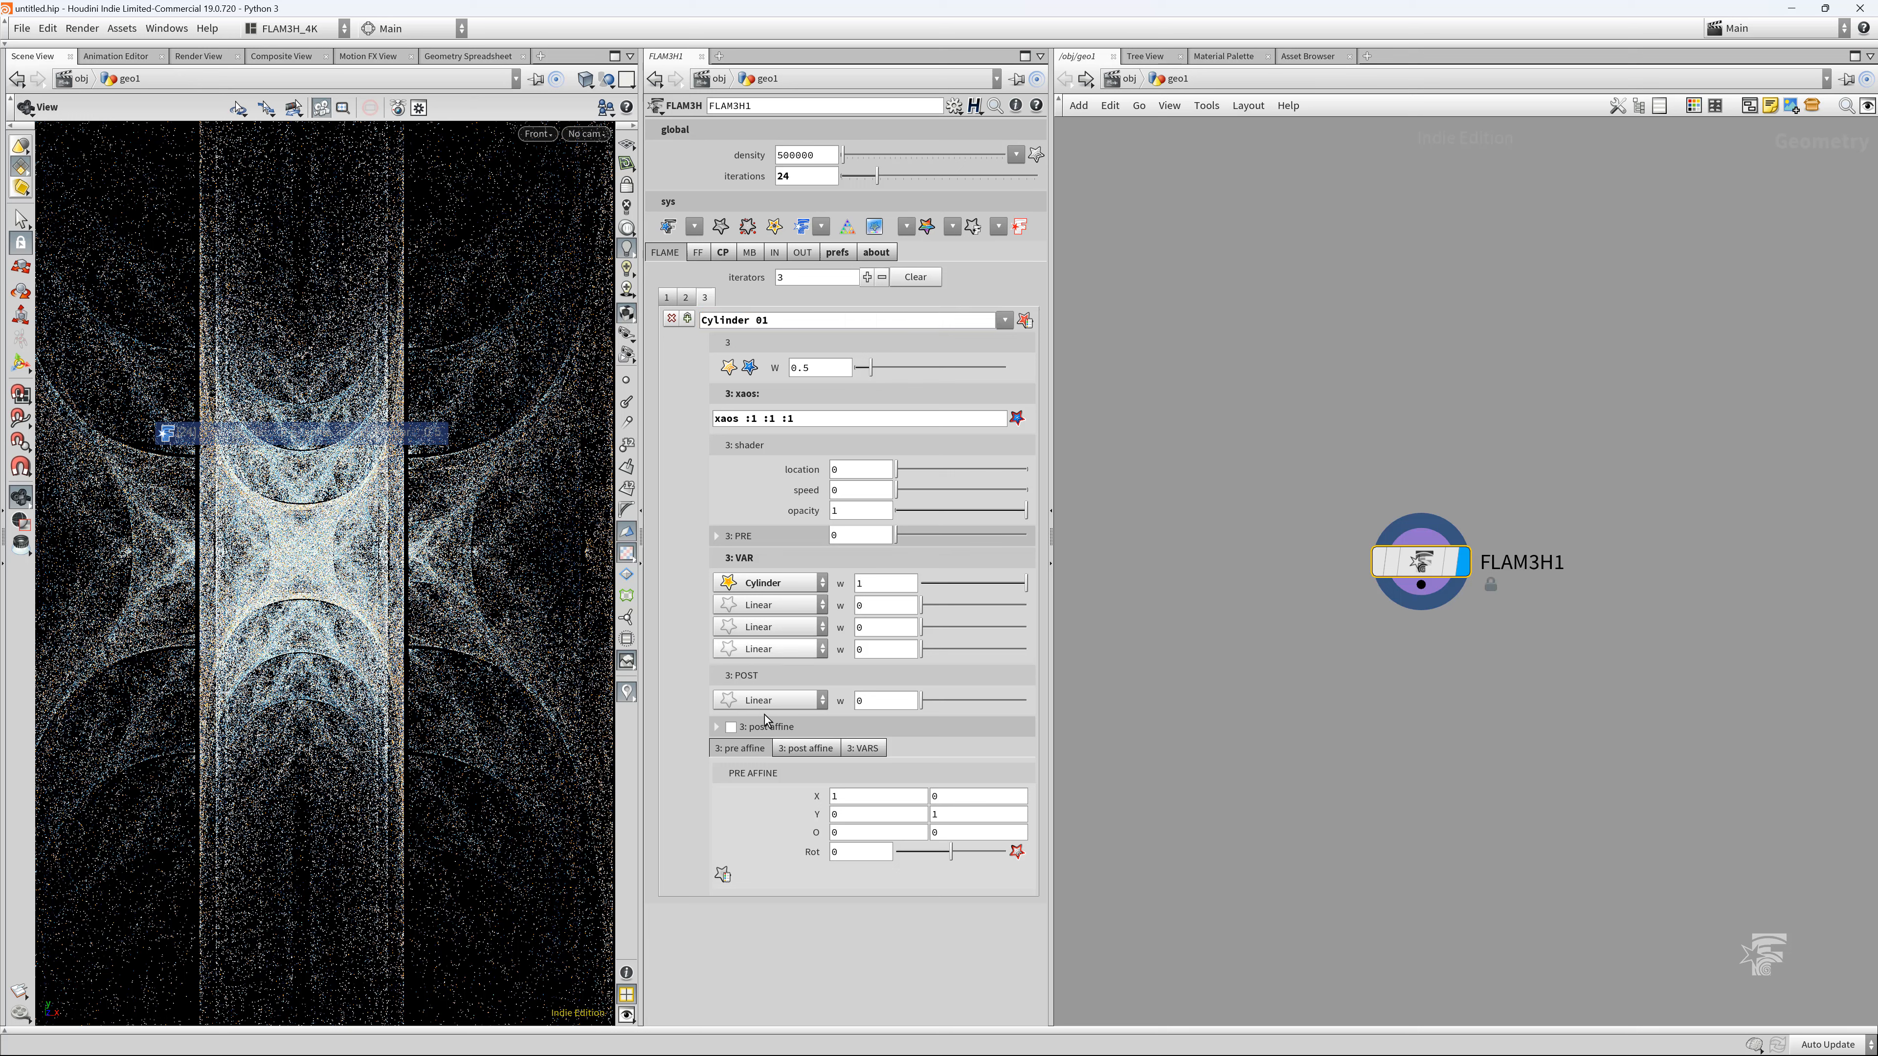
{"action": "left_click", "coordinate": [685, 298]}
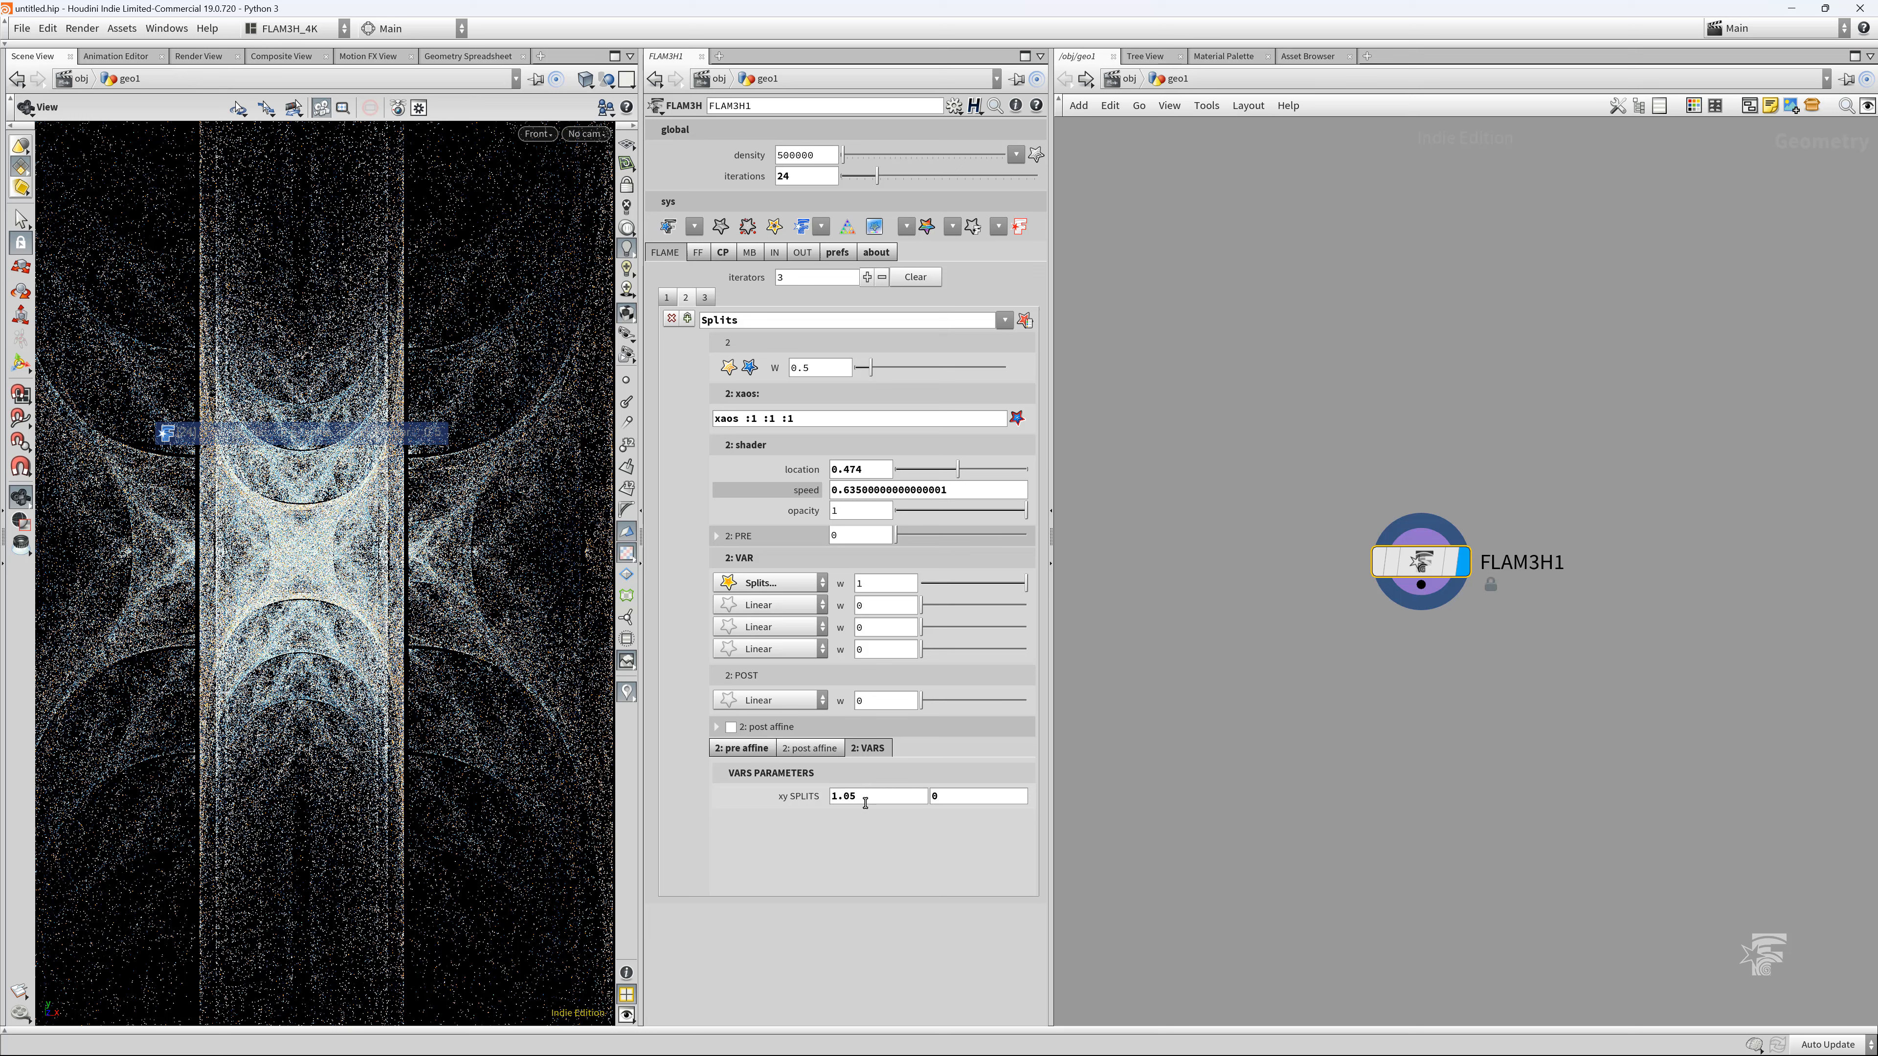
{"action": "left_click_drag", "start_coordinate": [865, 803], "coordinate": [846, 796]}
{"action": "left_click", "coordinate": [705, 297]}
{"action": "left_click", "coordinate": [861, 583]}
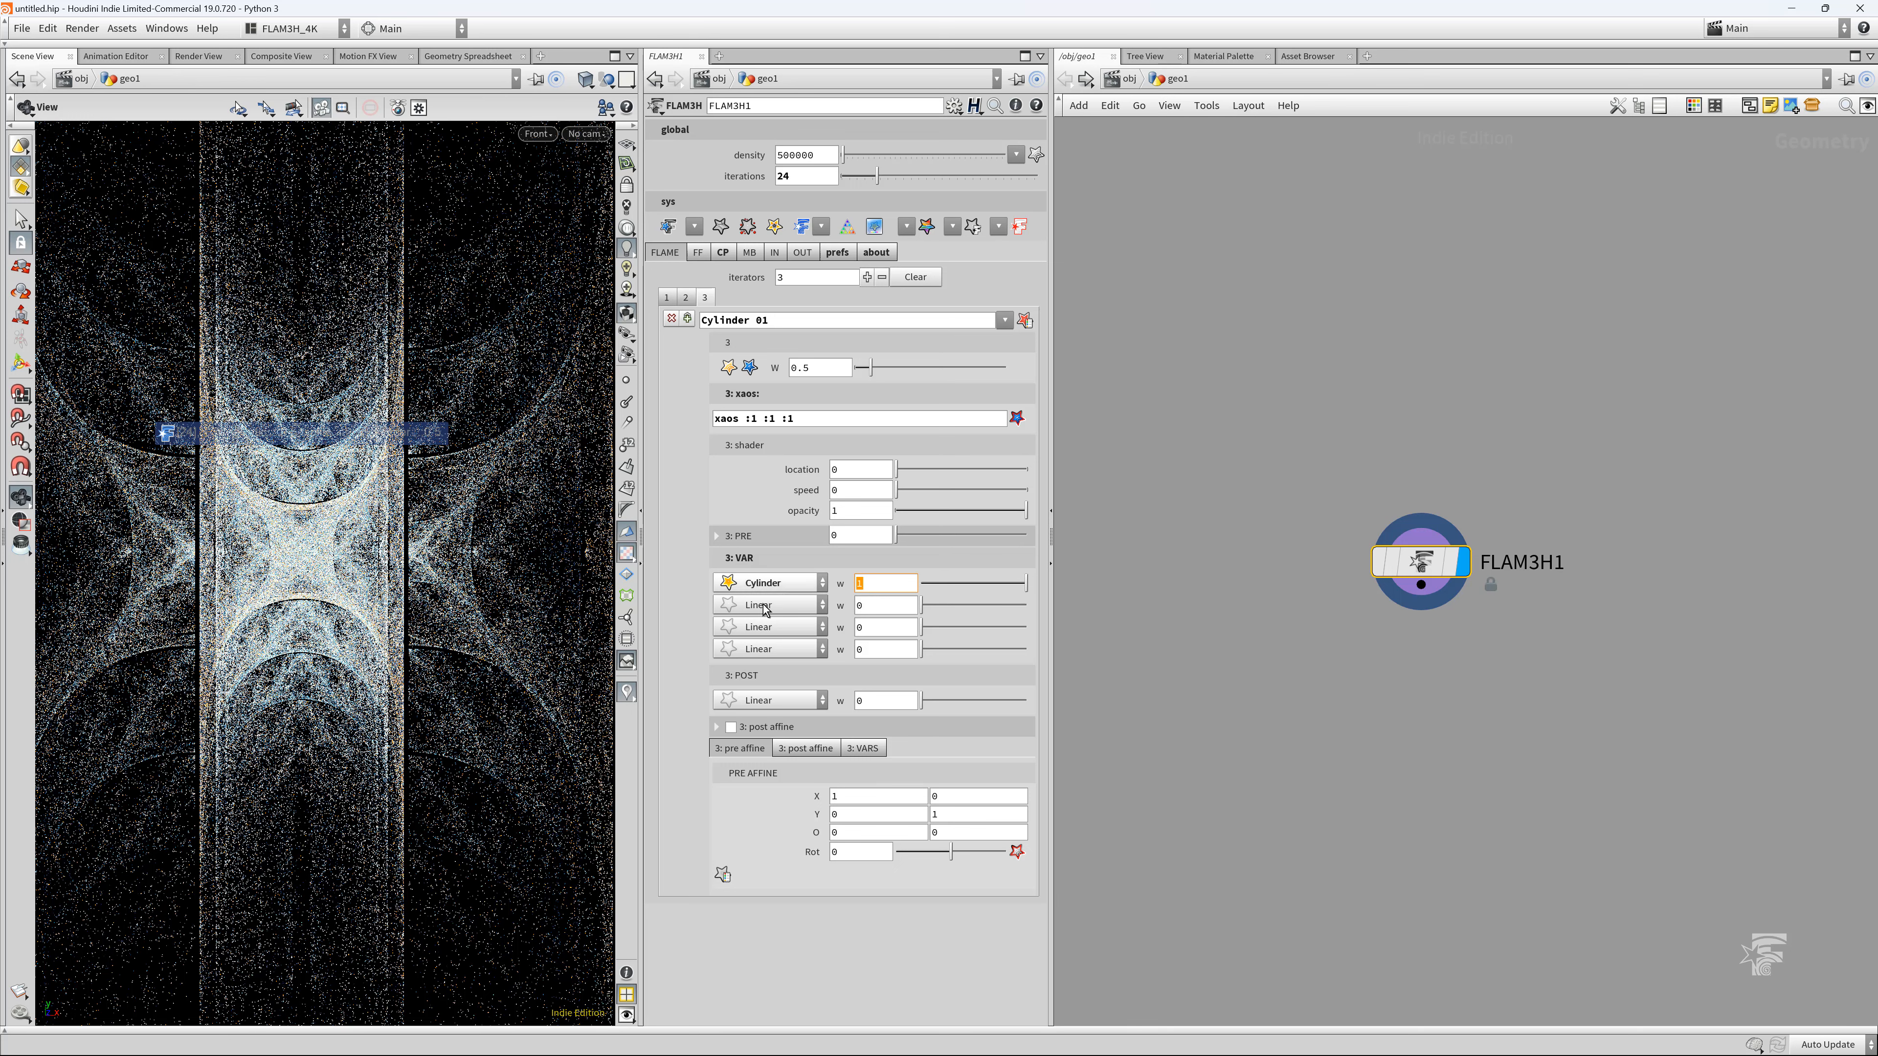
{"action": "key", "text": "Return"}
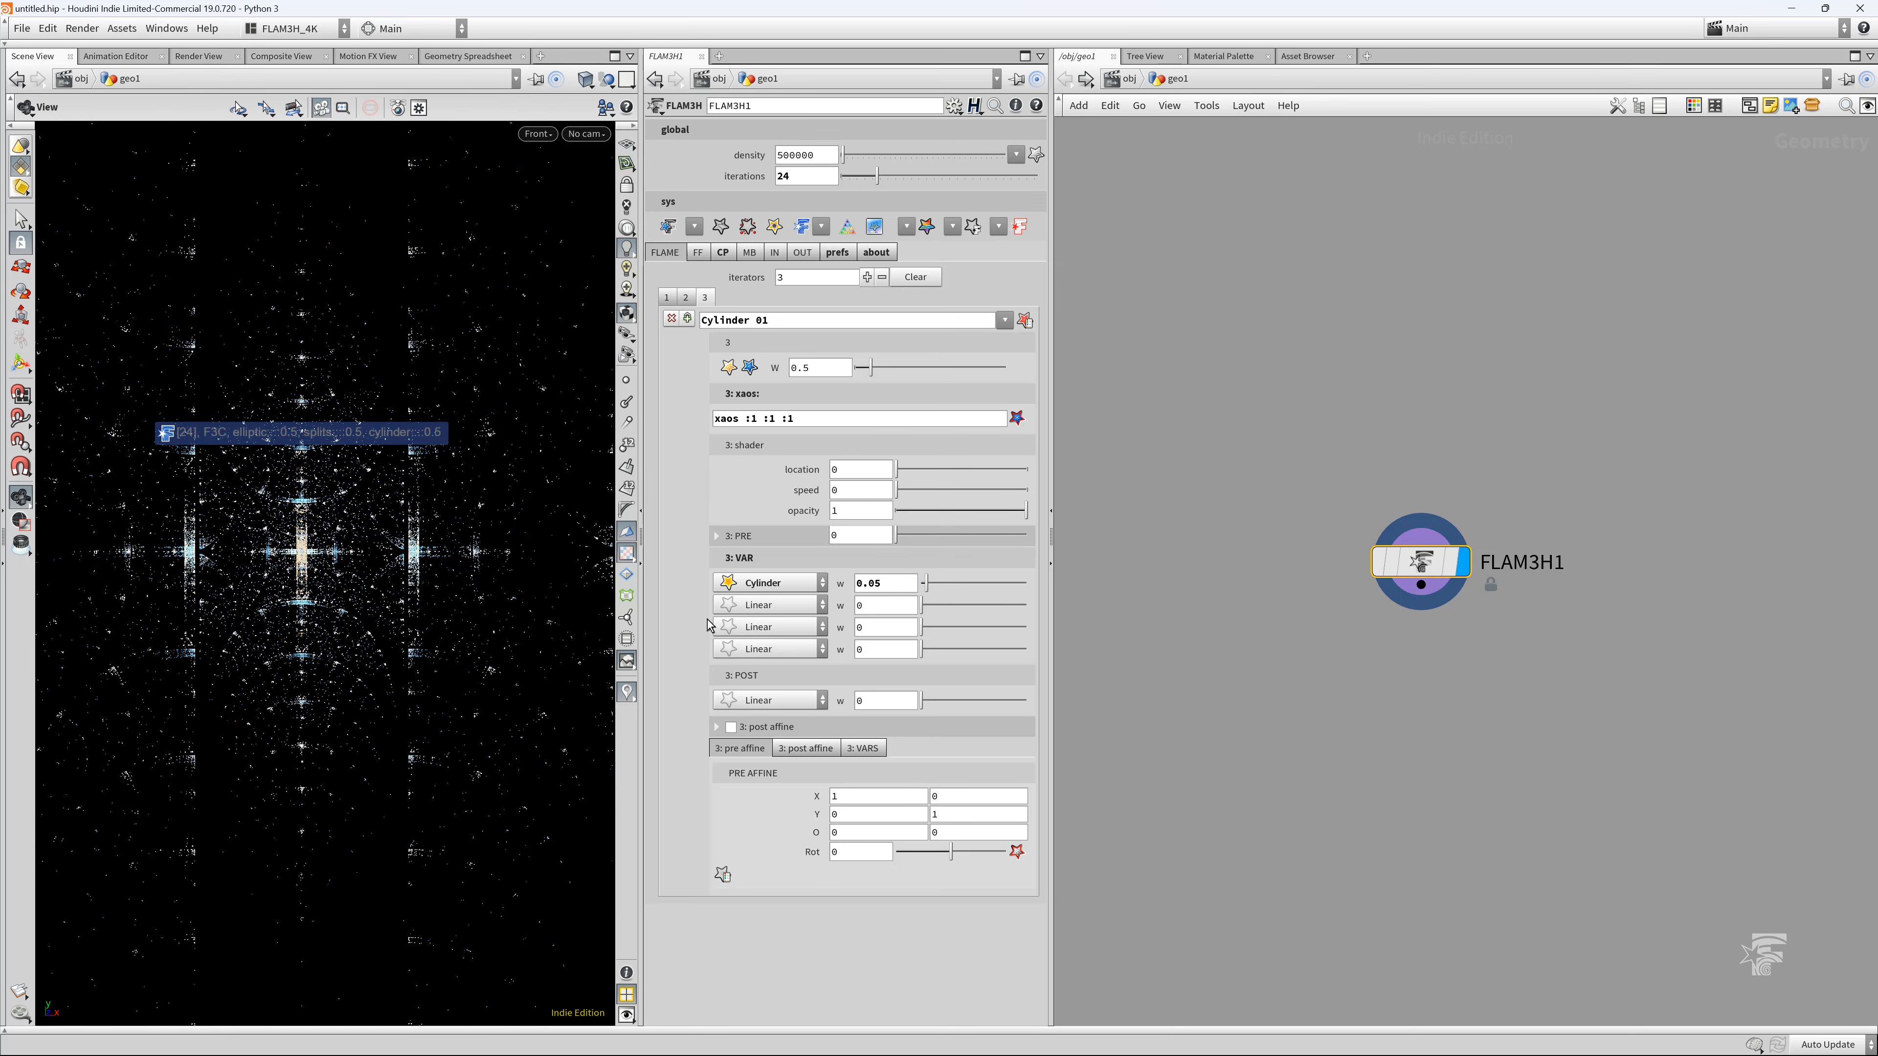
Reduce the Cylinder variation's weight on the third iterator to 0.025
{"action": "left_click", "coordinate": [686, 299]}
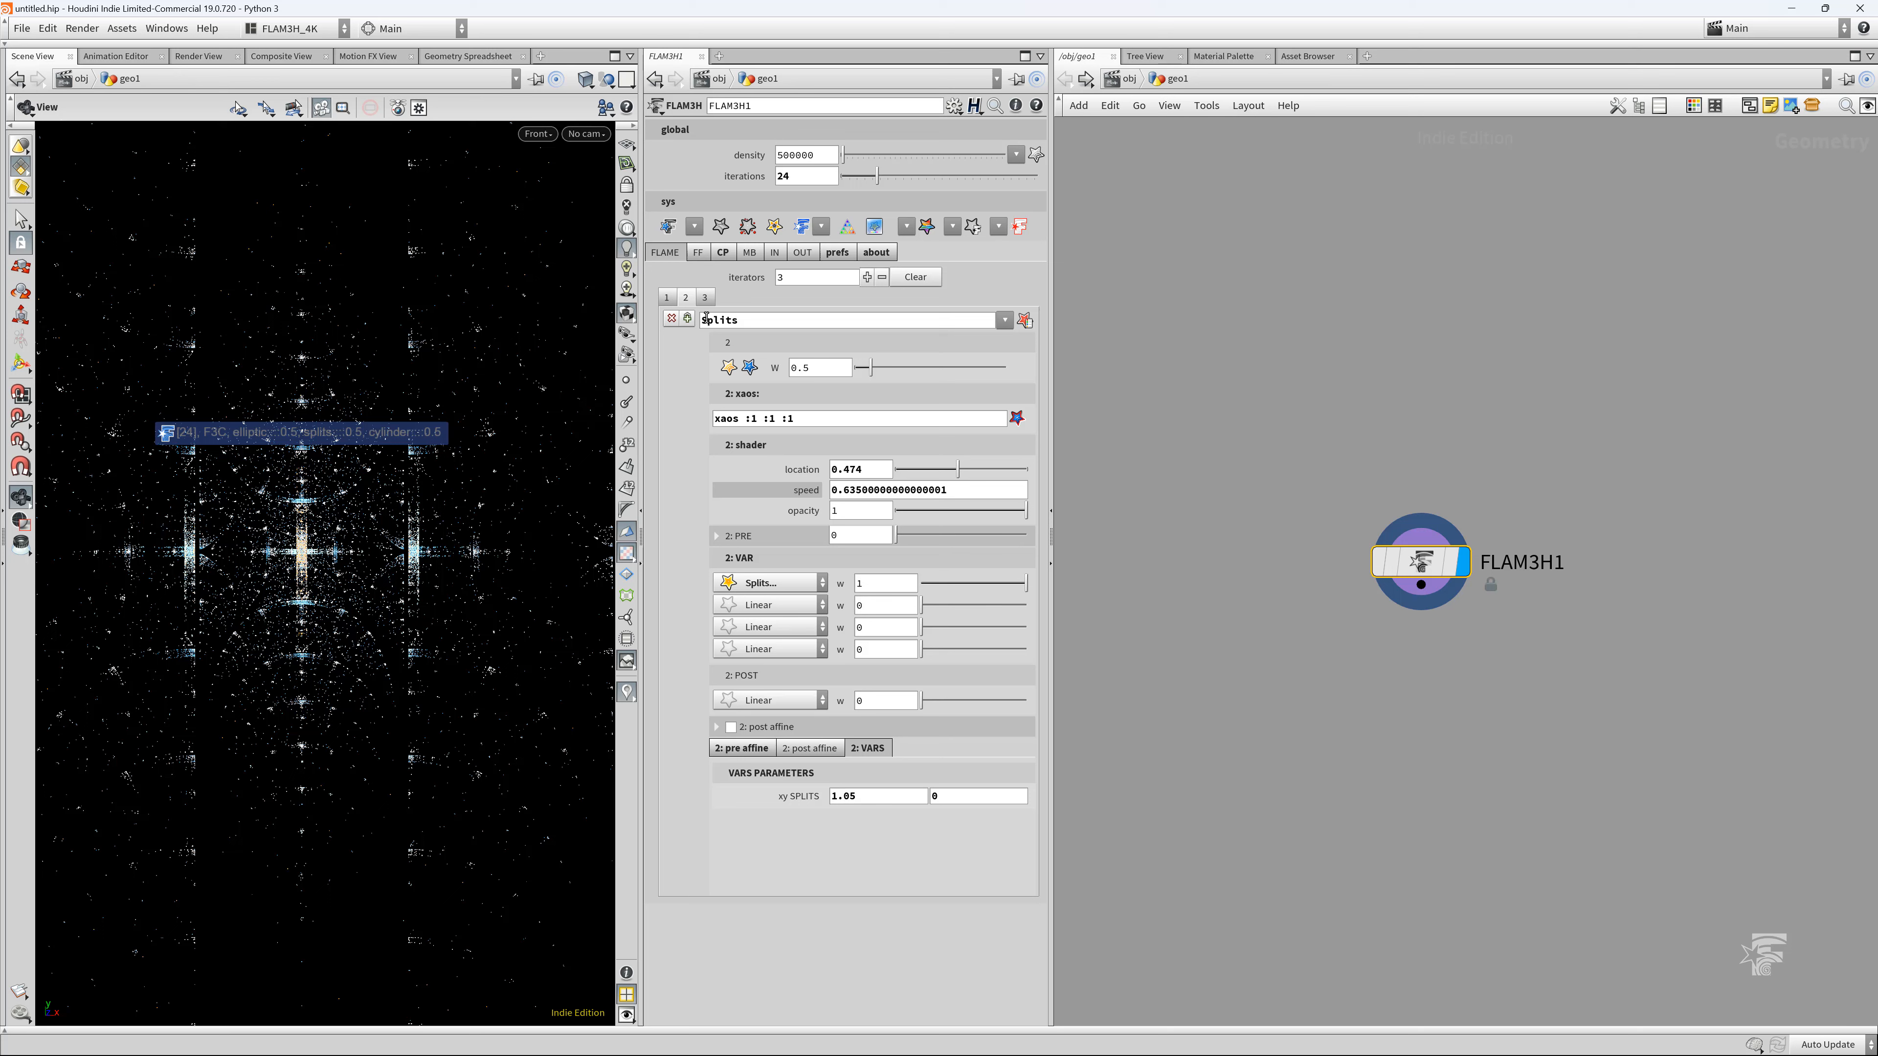
{"action": "left_click", "coordinate": [704, 297]}
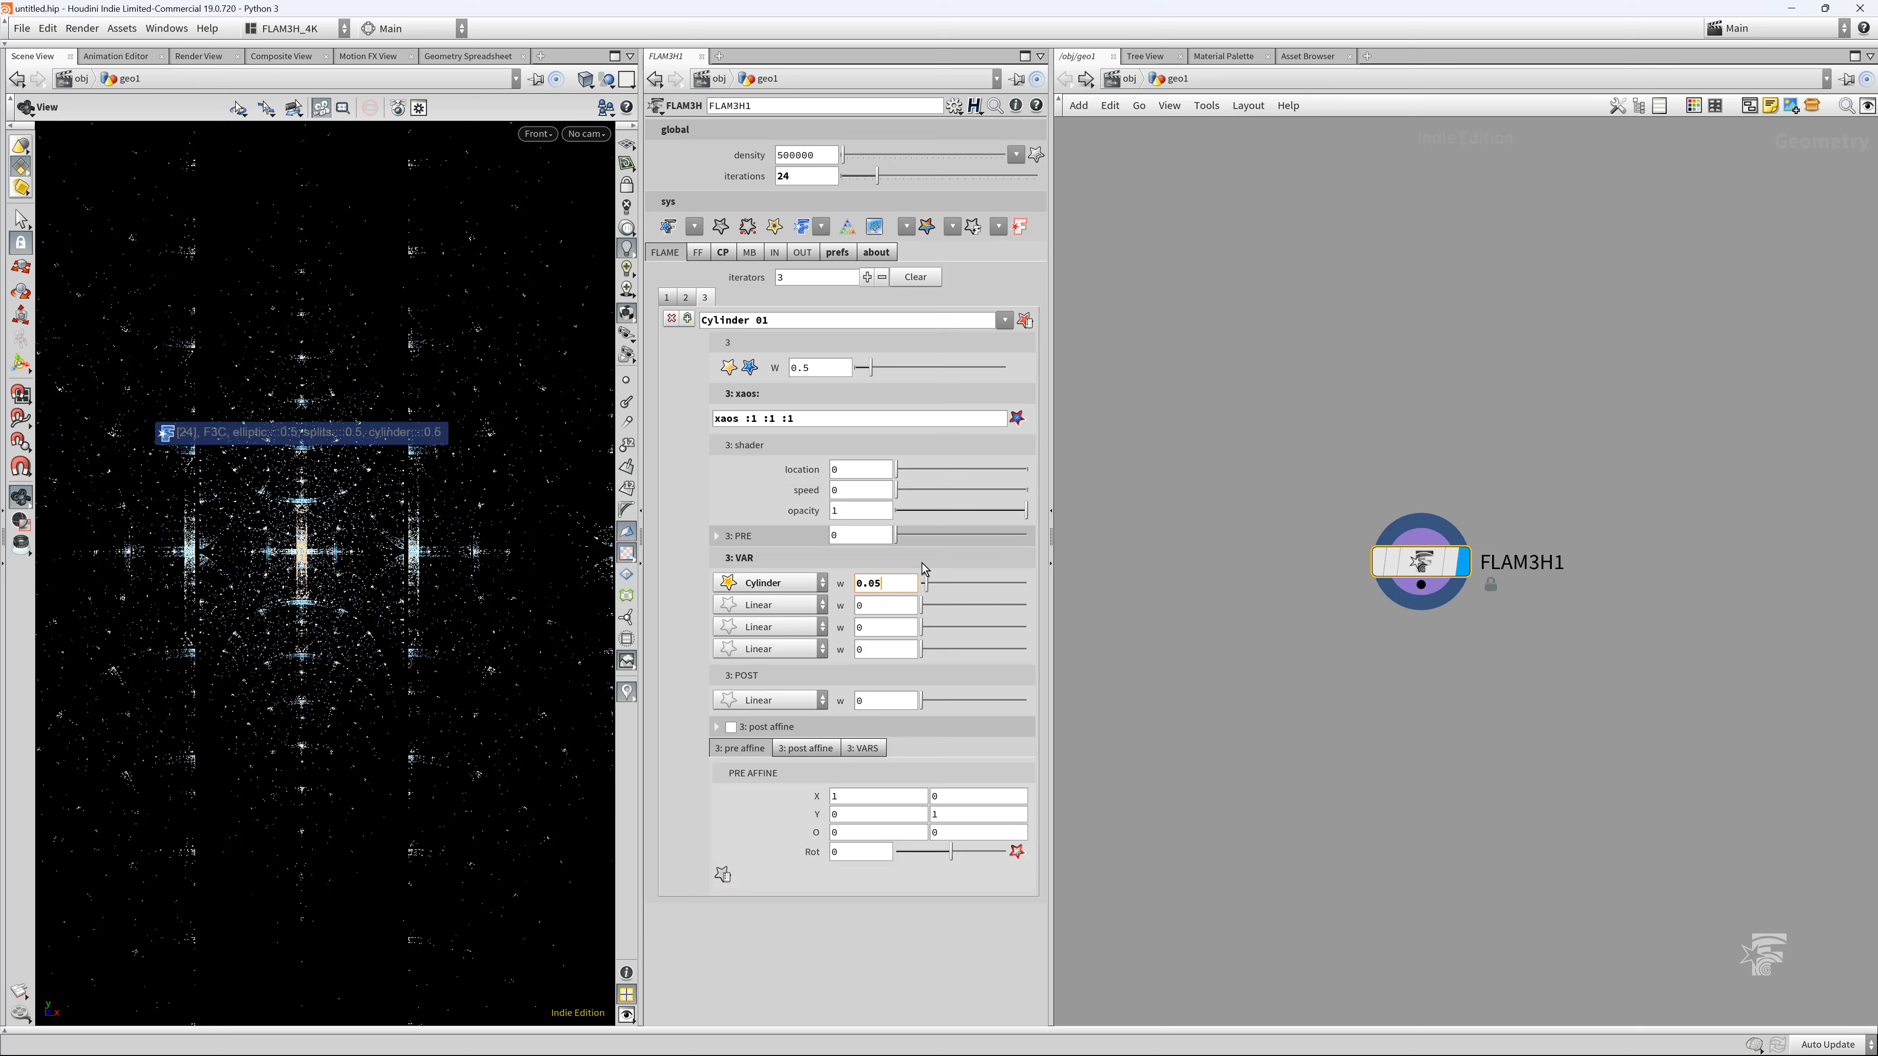
{"action": "key", "text": "BackSpace"}
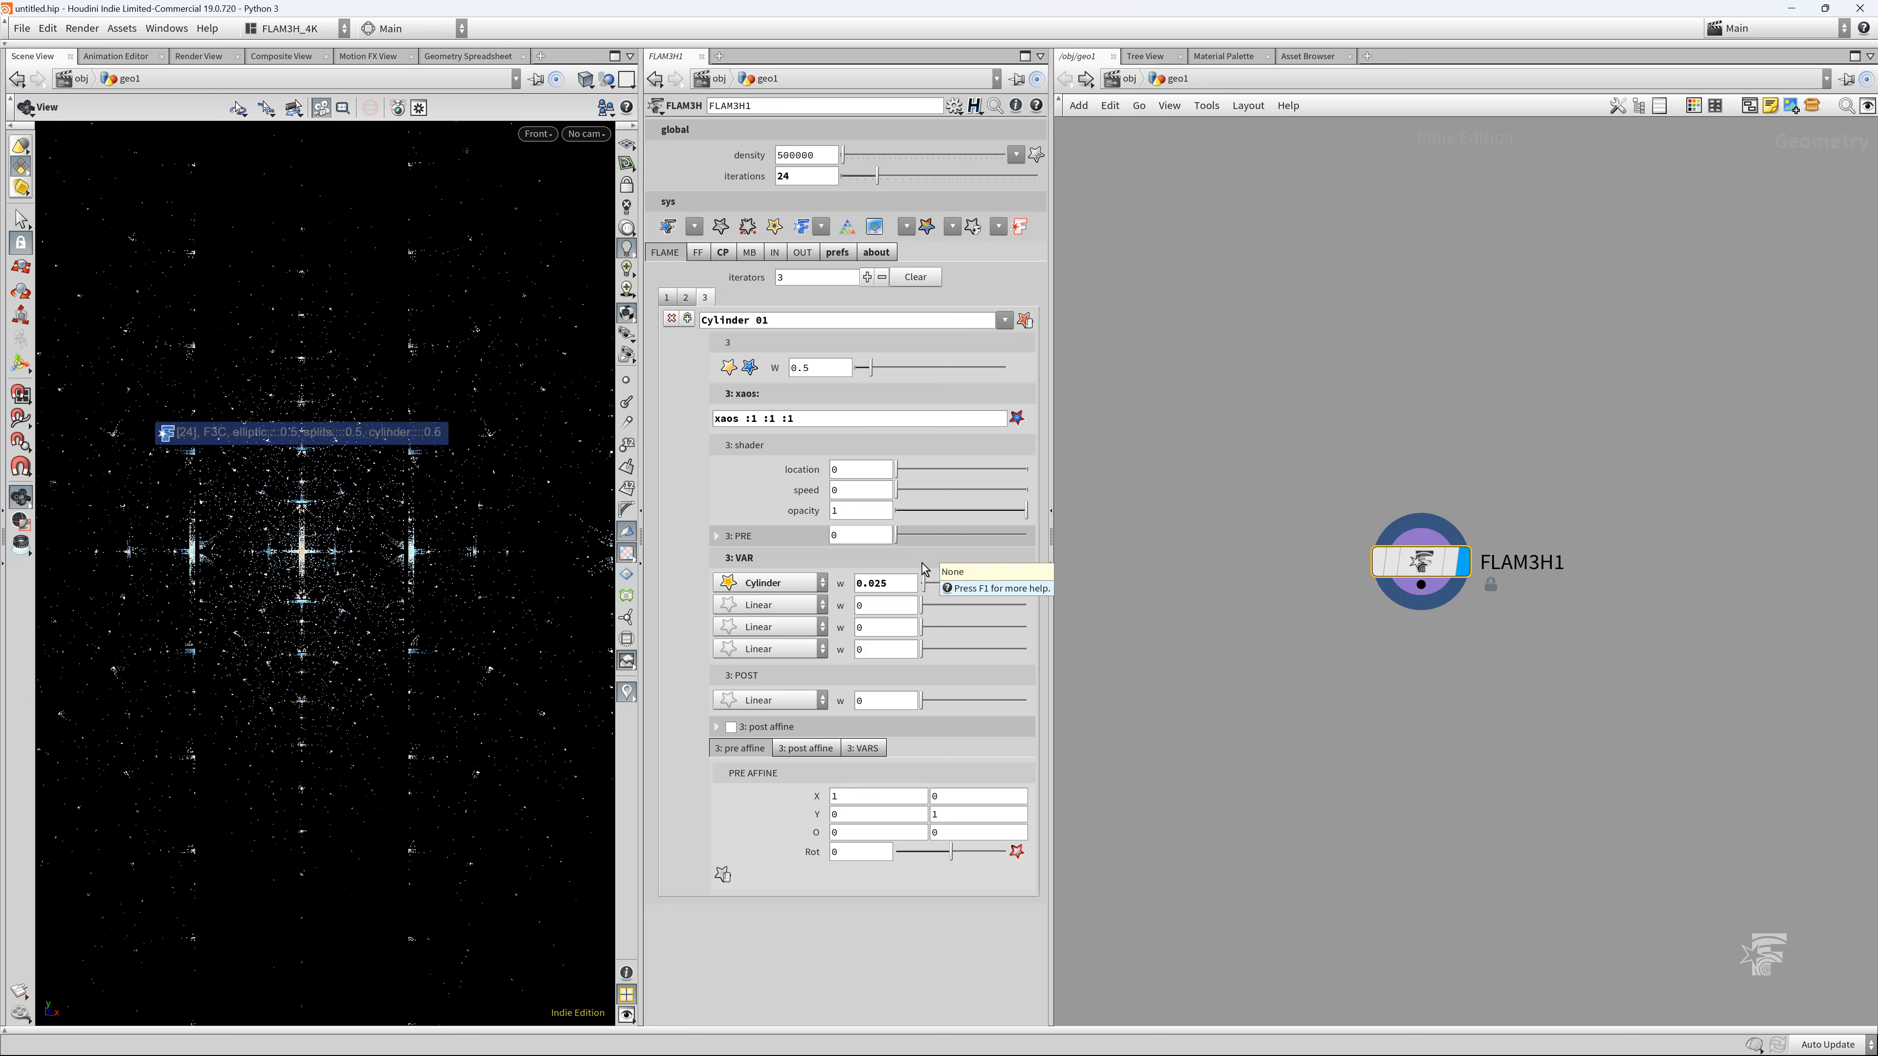
Set the Cylinder 01 iterator's overall weight W to 0.1
{"action": "double_click", "coordinate": [826, 367]}
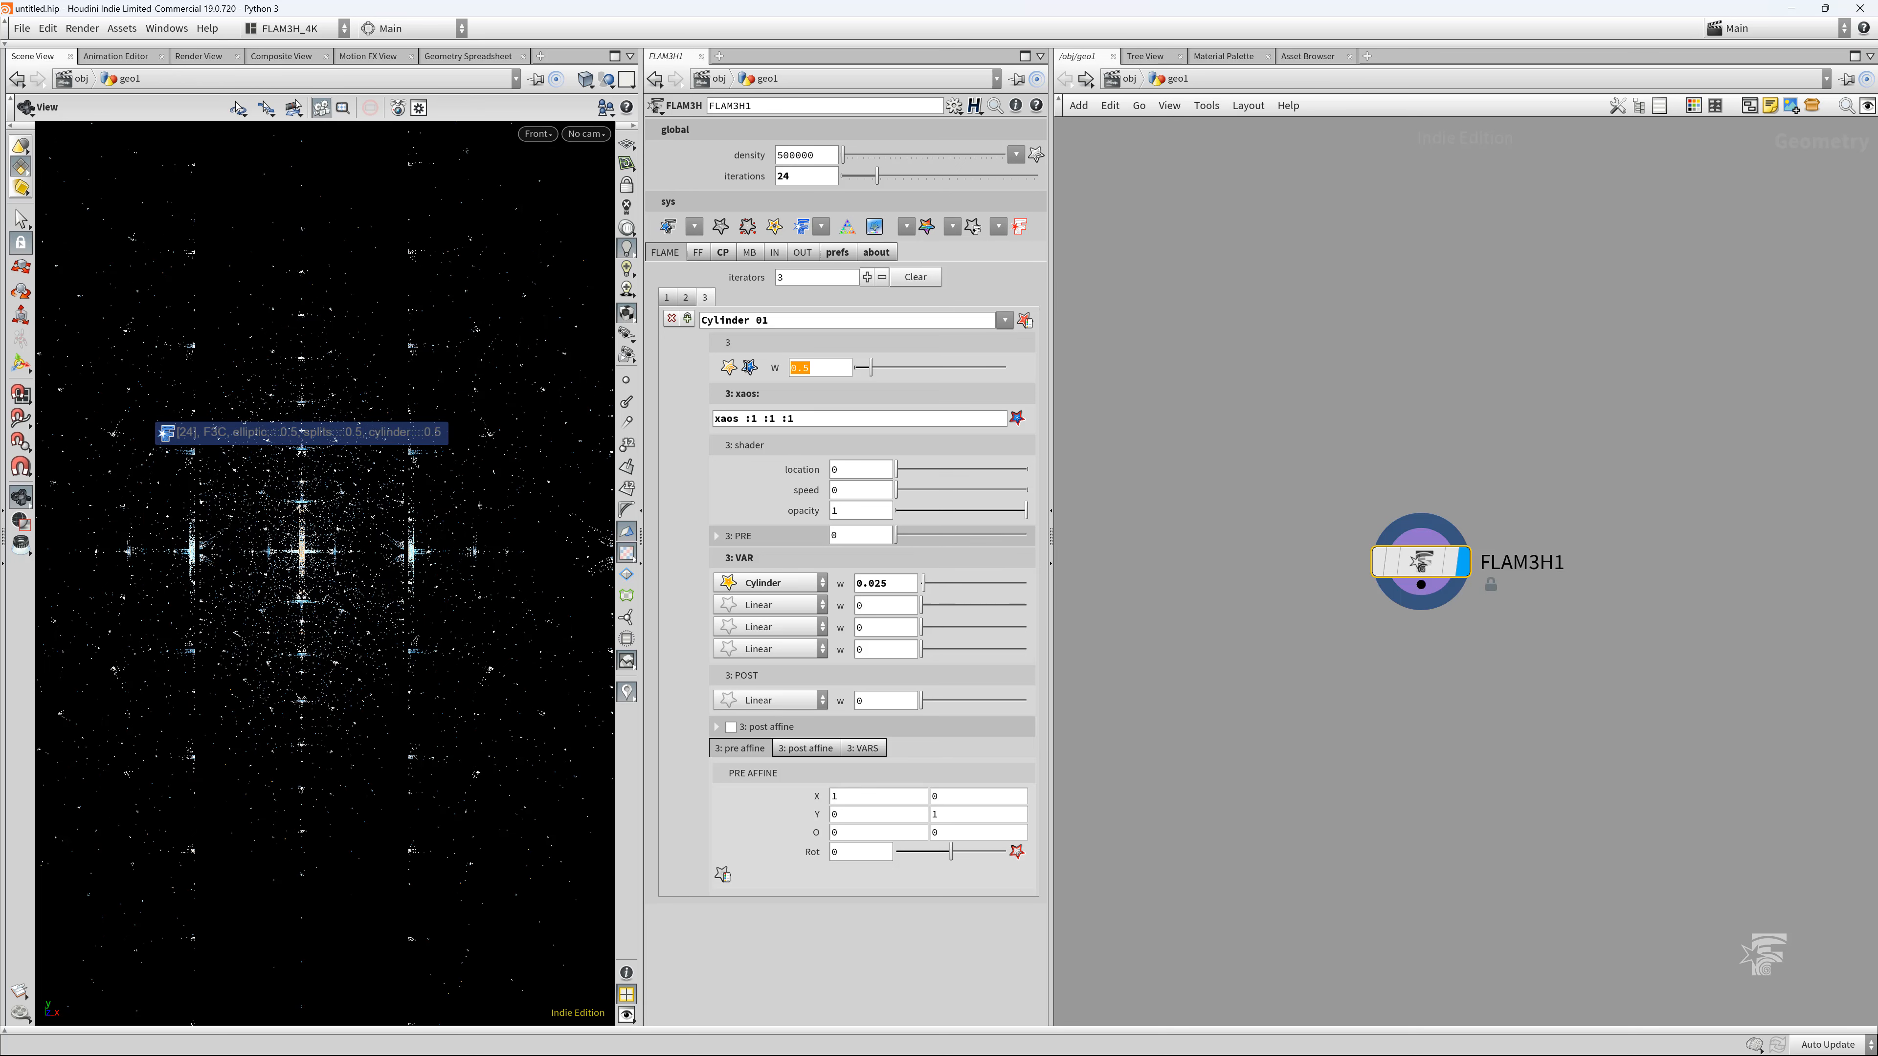
{"action": "type", "text": "0.1"}
{"action": "key", "text": "Return"}
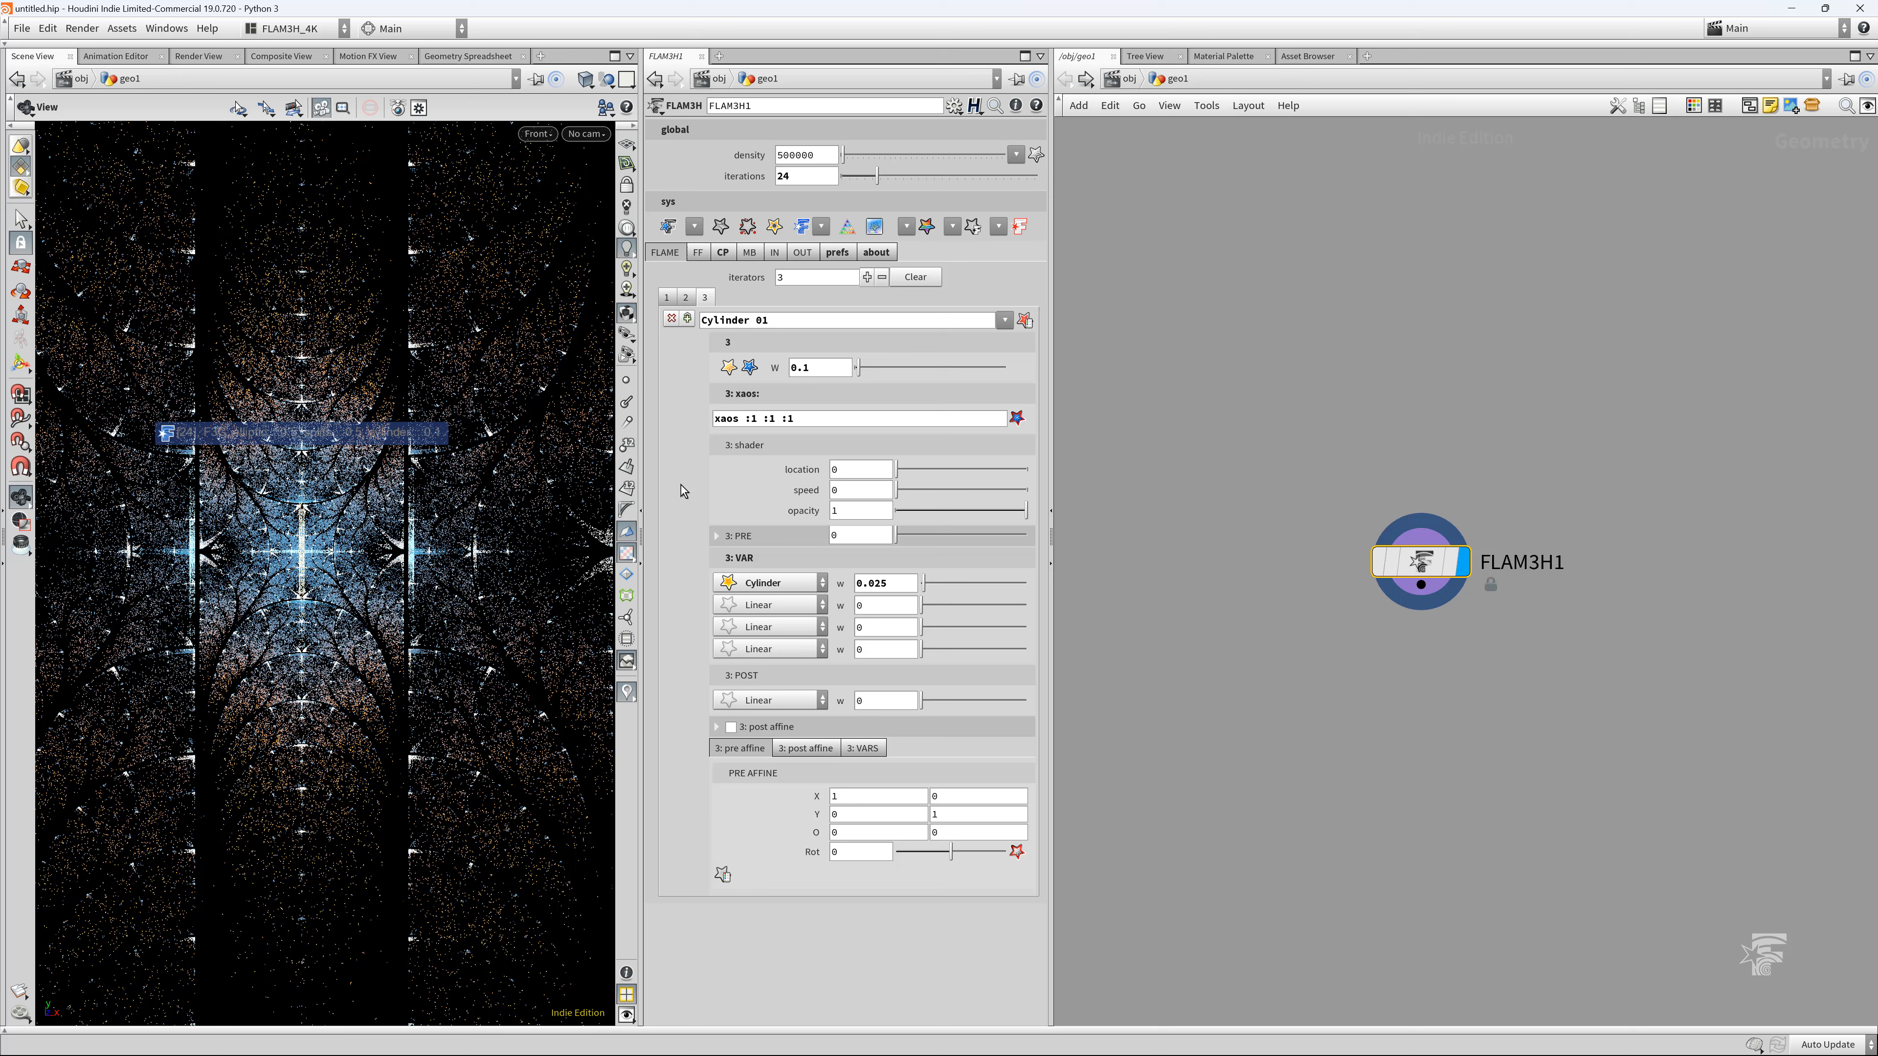
Set the Splits iterator's overall weight W to 2
{"action": "left_click", "coordinate": [685, 297]}
{"action": "double_click", "coordinate": [813, 368]}
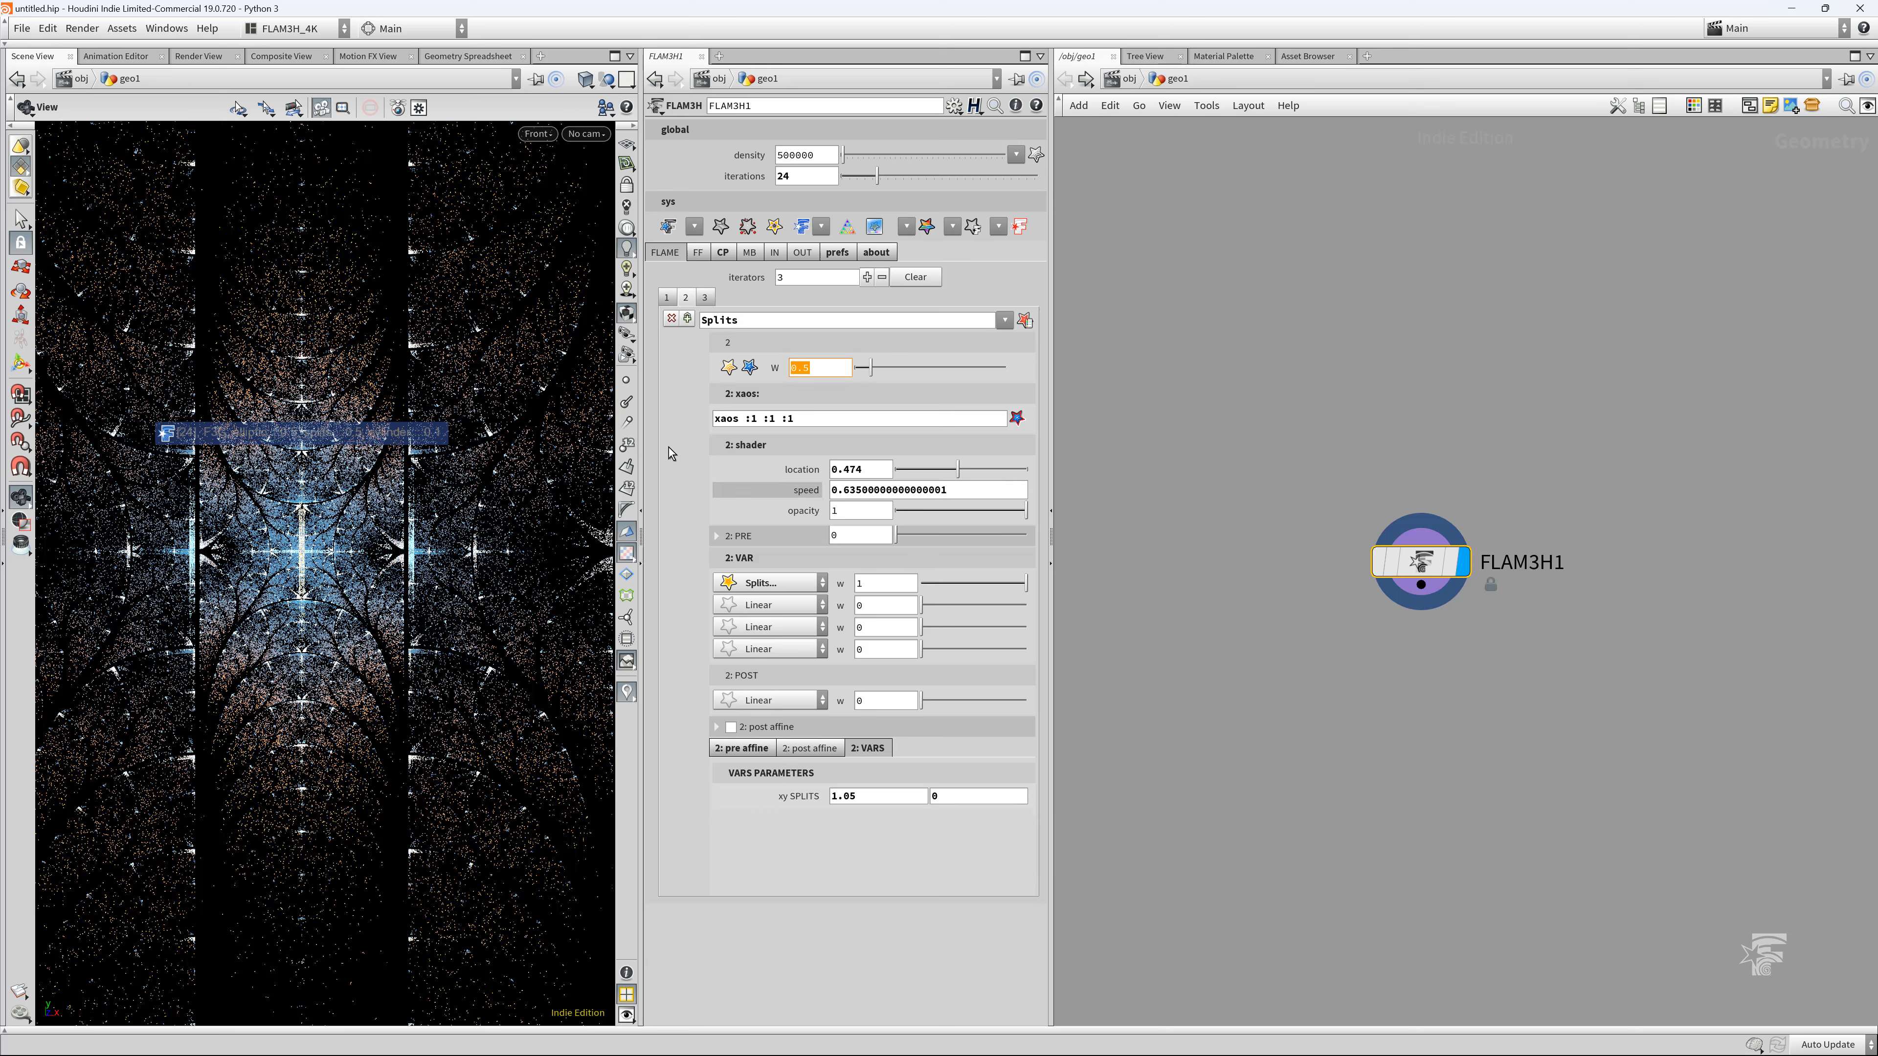
{"action": "type", "text": "2"}
{"action": "key", "text": "Return"}
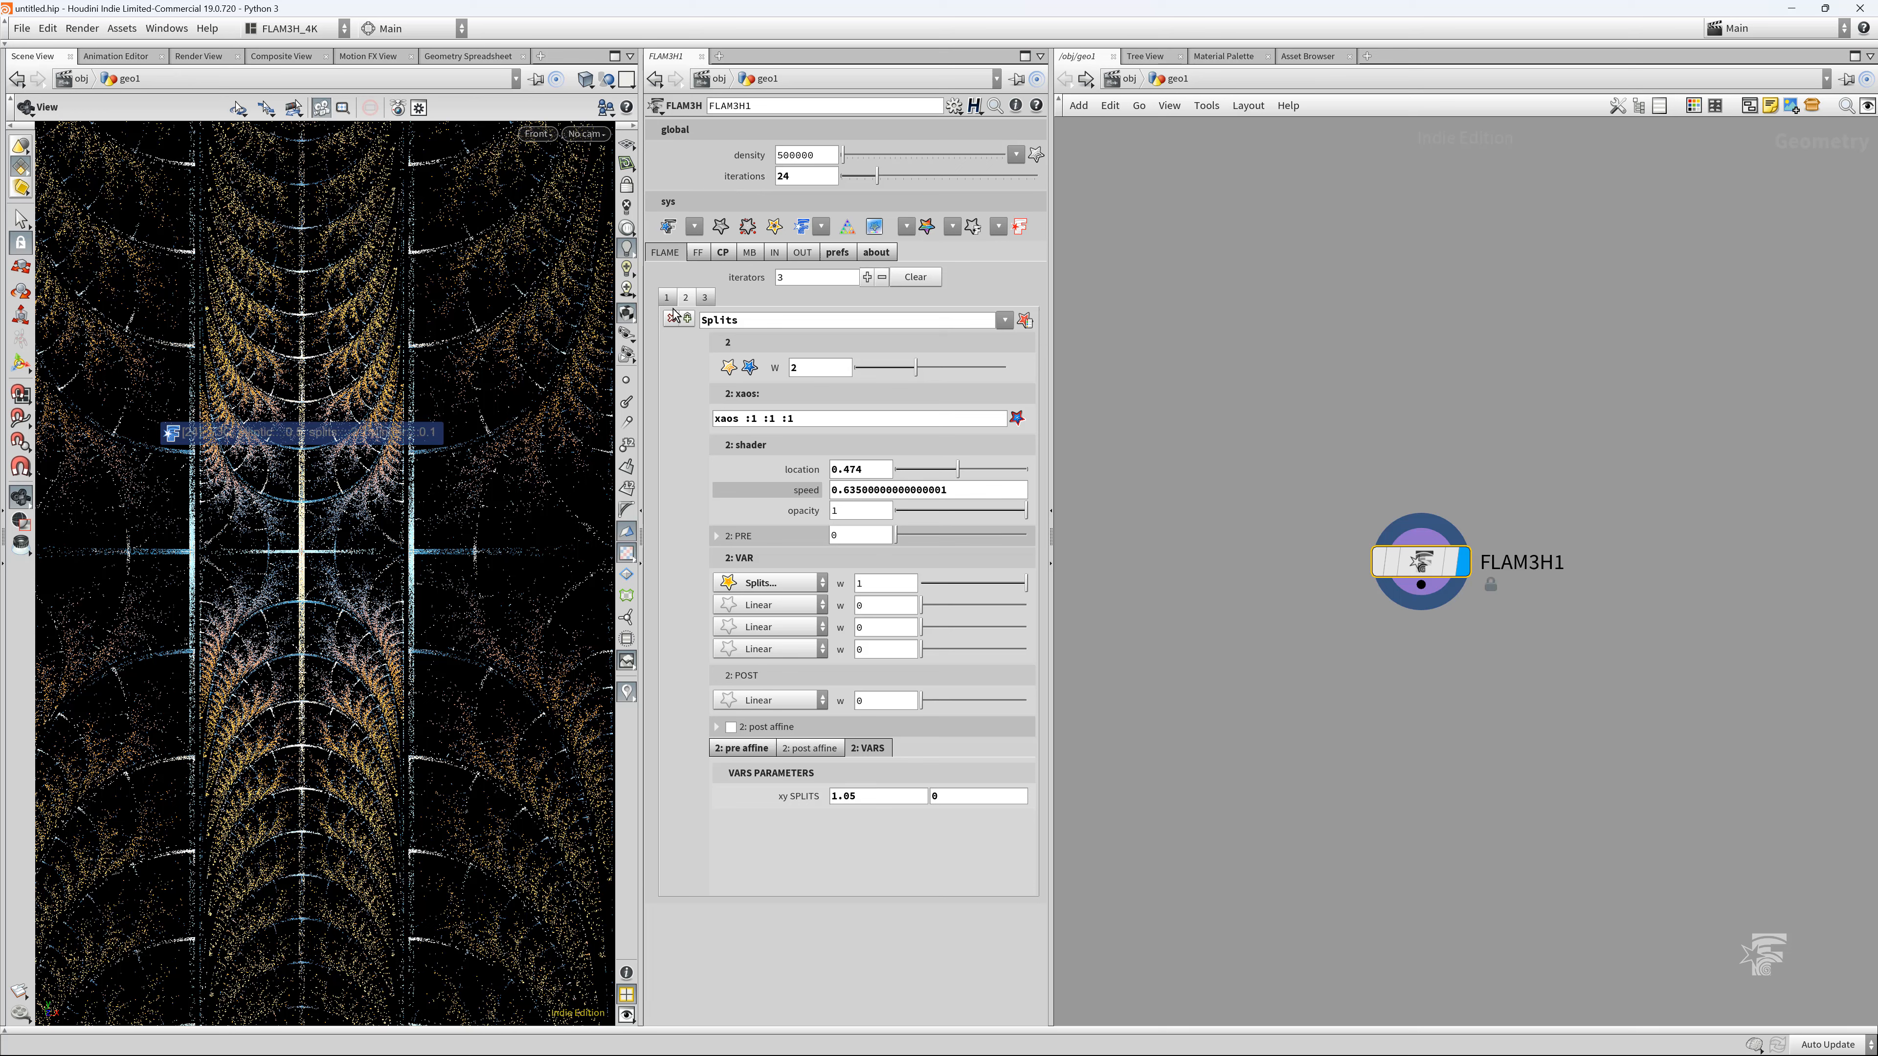
Set the Elliptic iterator's overall weight W to 2
{"action": "left_click", "coordinate": [666, 297]}
{"action": "double_click", "coordinate": [813, 367]}
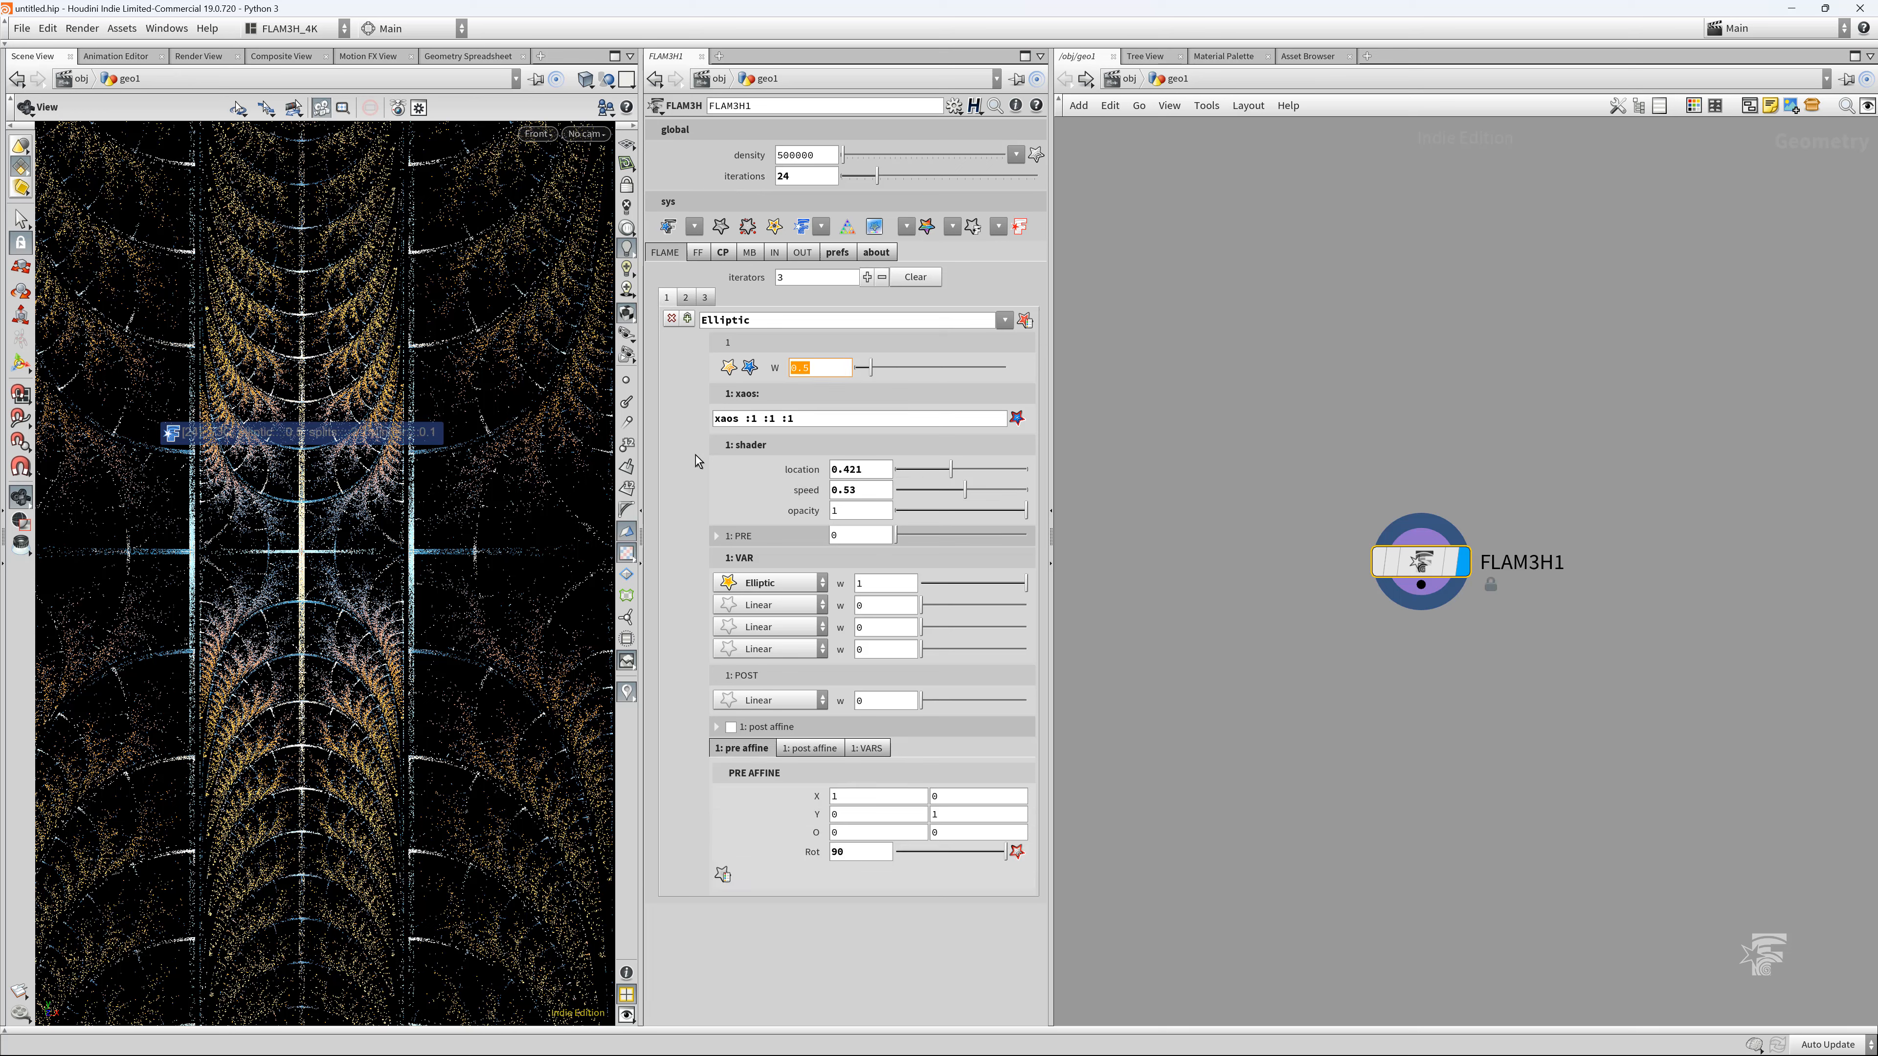
{"action": "type", "text": "2"}
{"action": "key", "text": "Return"}
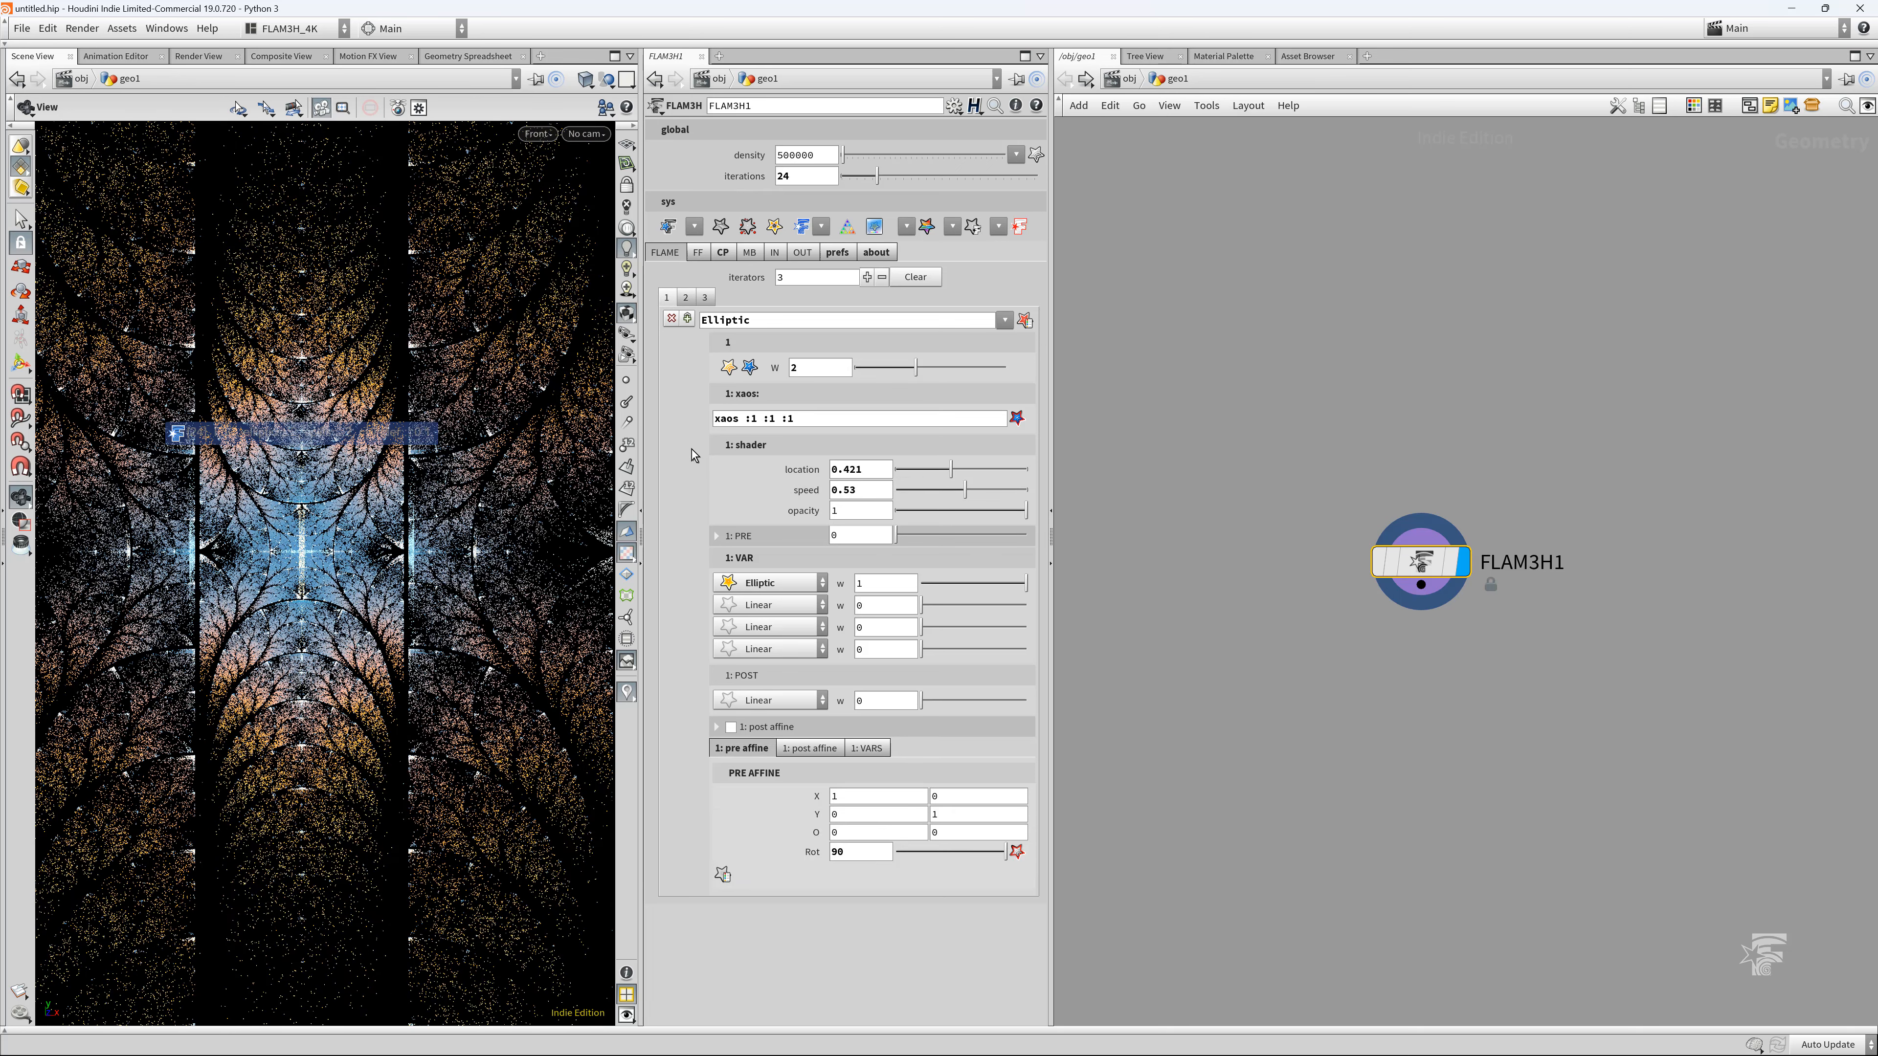
Try shifting the Cylinder 01 iterator's pre affine offset along X and undo the change
{"action": "scroll", "coordinate": [268, 567], "scroll_direction": "up", "scroll_amount": 4}
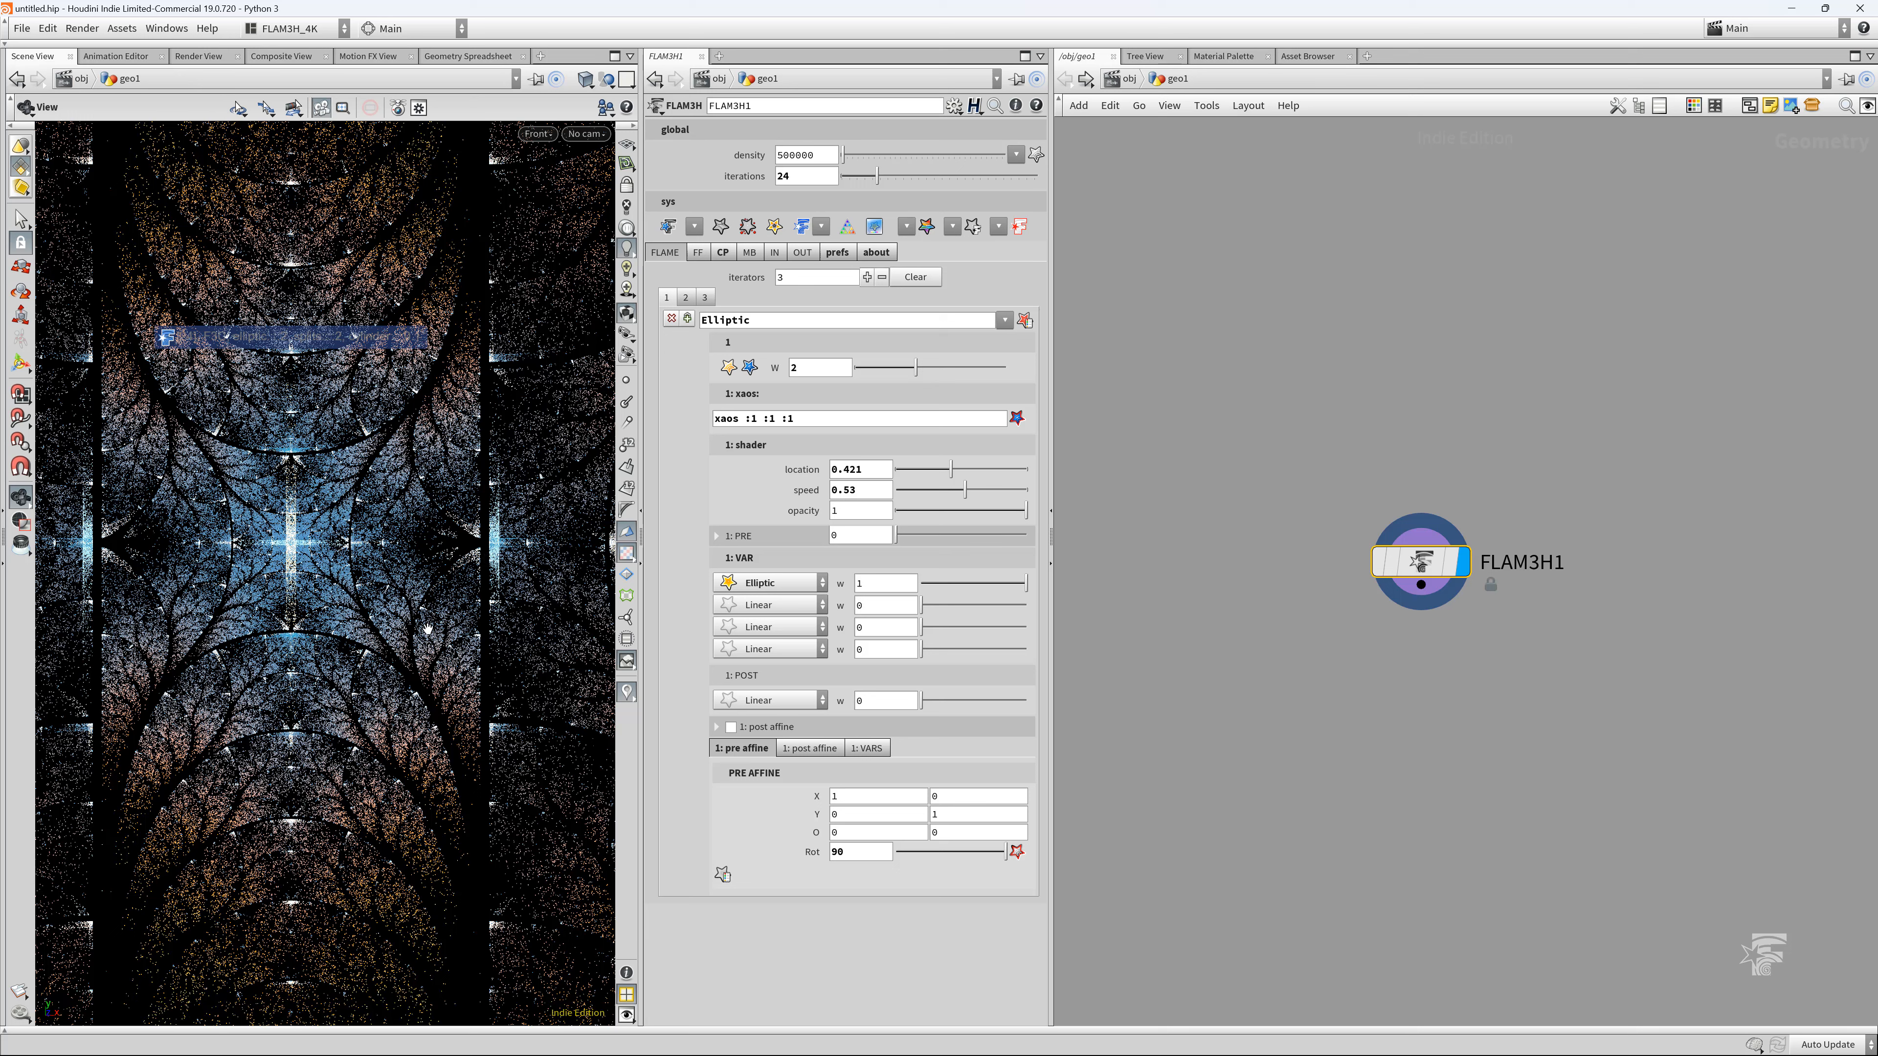
{"action": "left_click", "coordinate": [704, 297]}
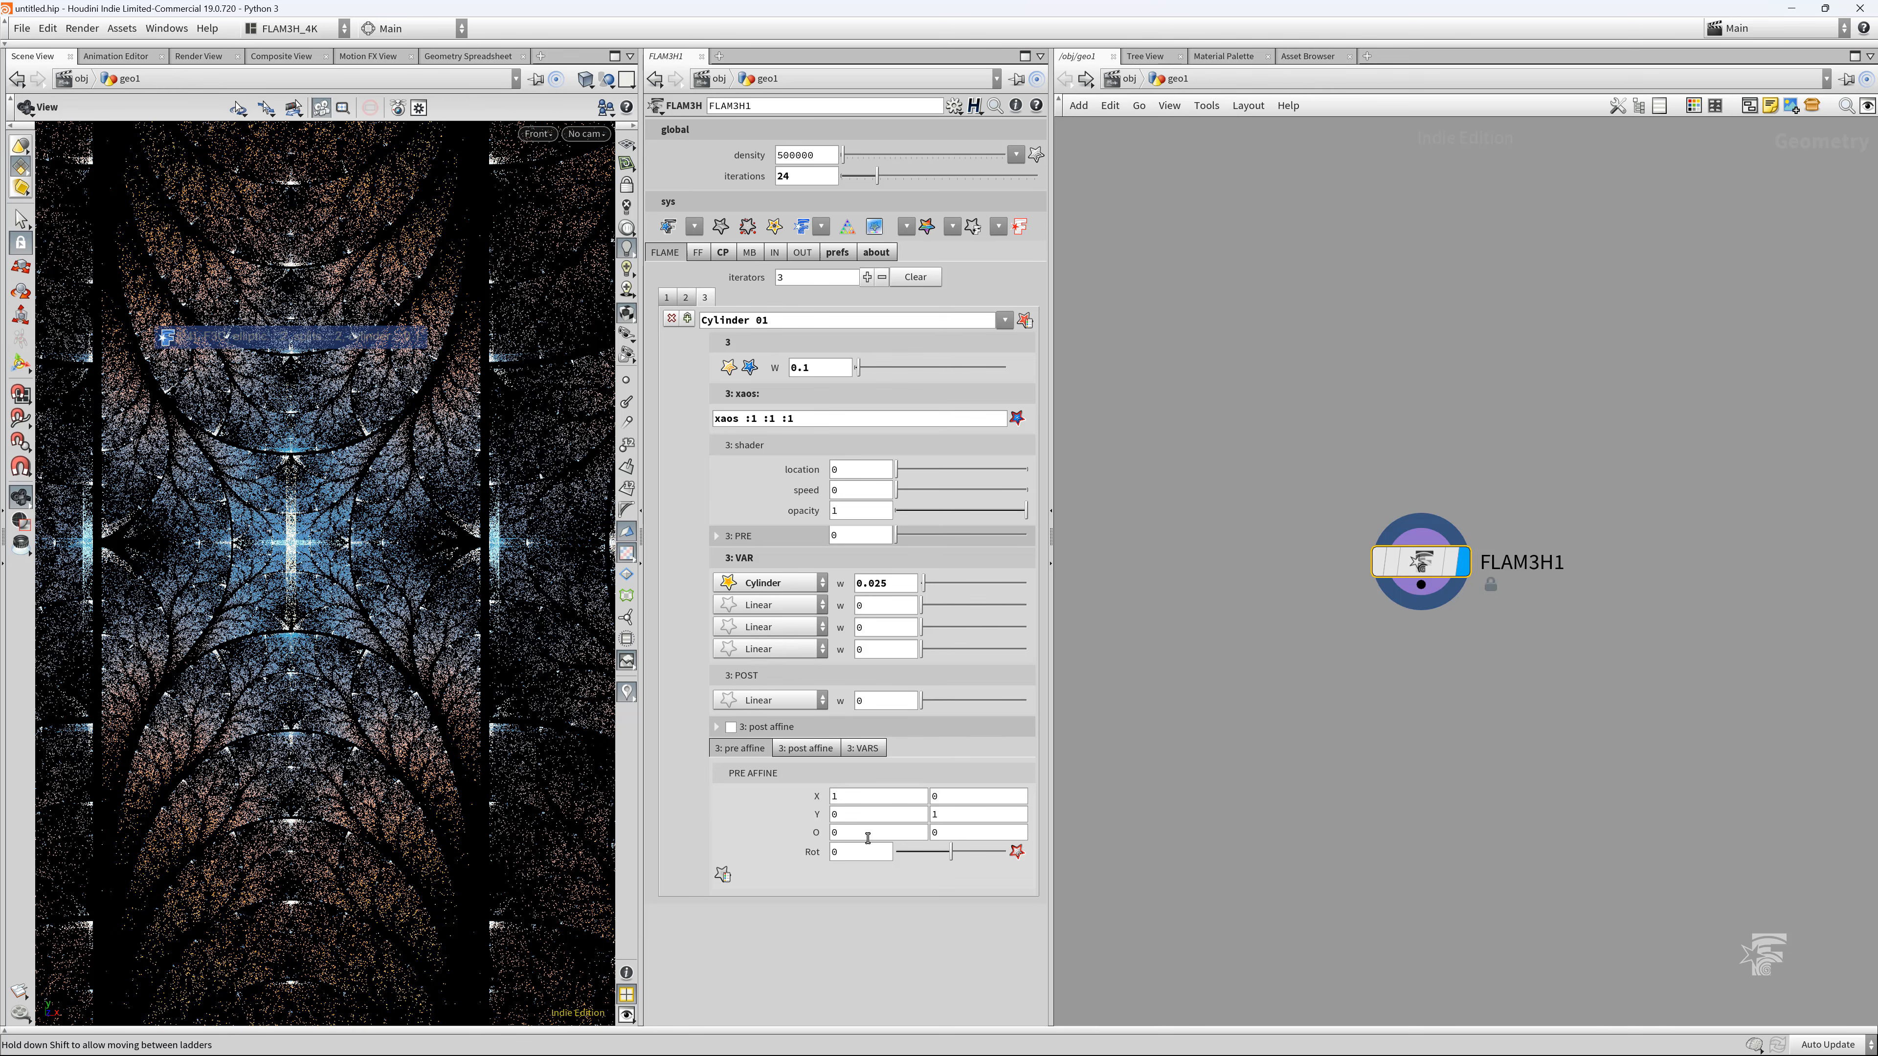
{"action": "middle_click_drag", "start_coordinate": [862, 833], "coordinate": [1110, 833]}
{"action": "key", "text": "ctrl+z"}
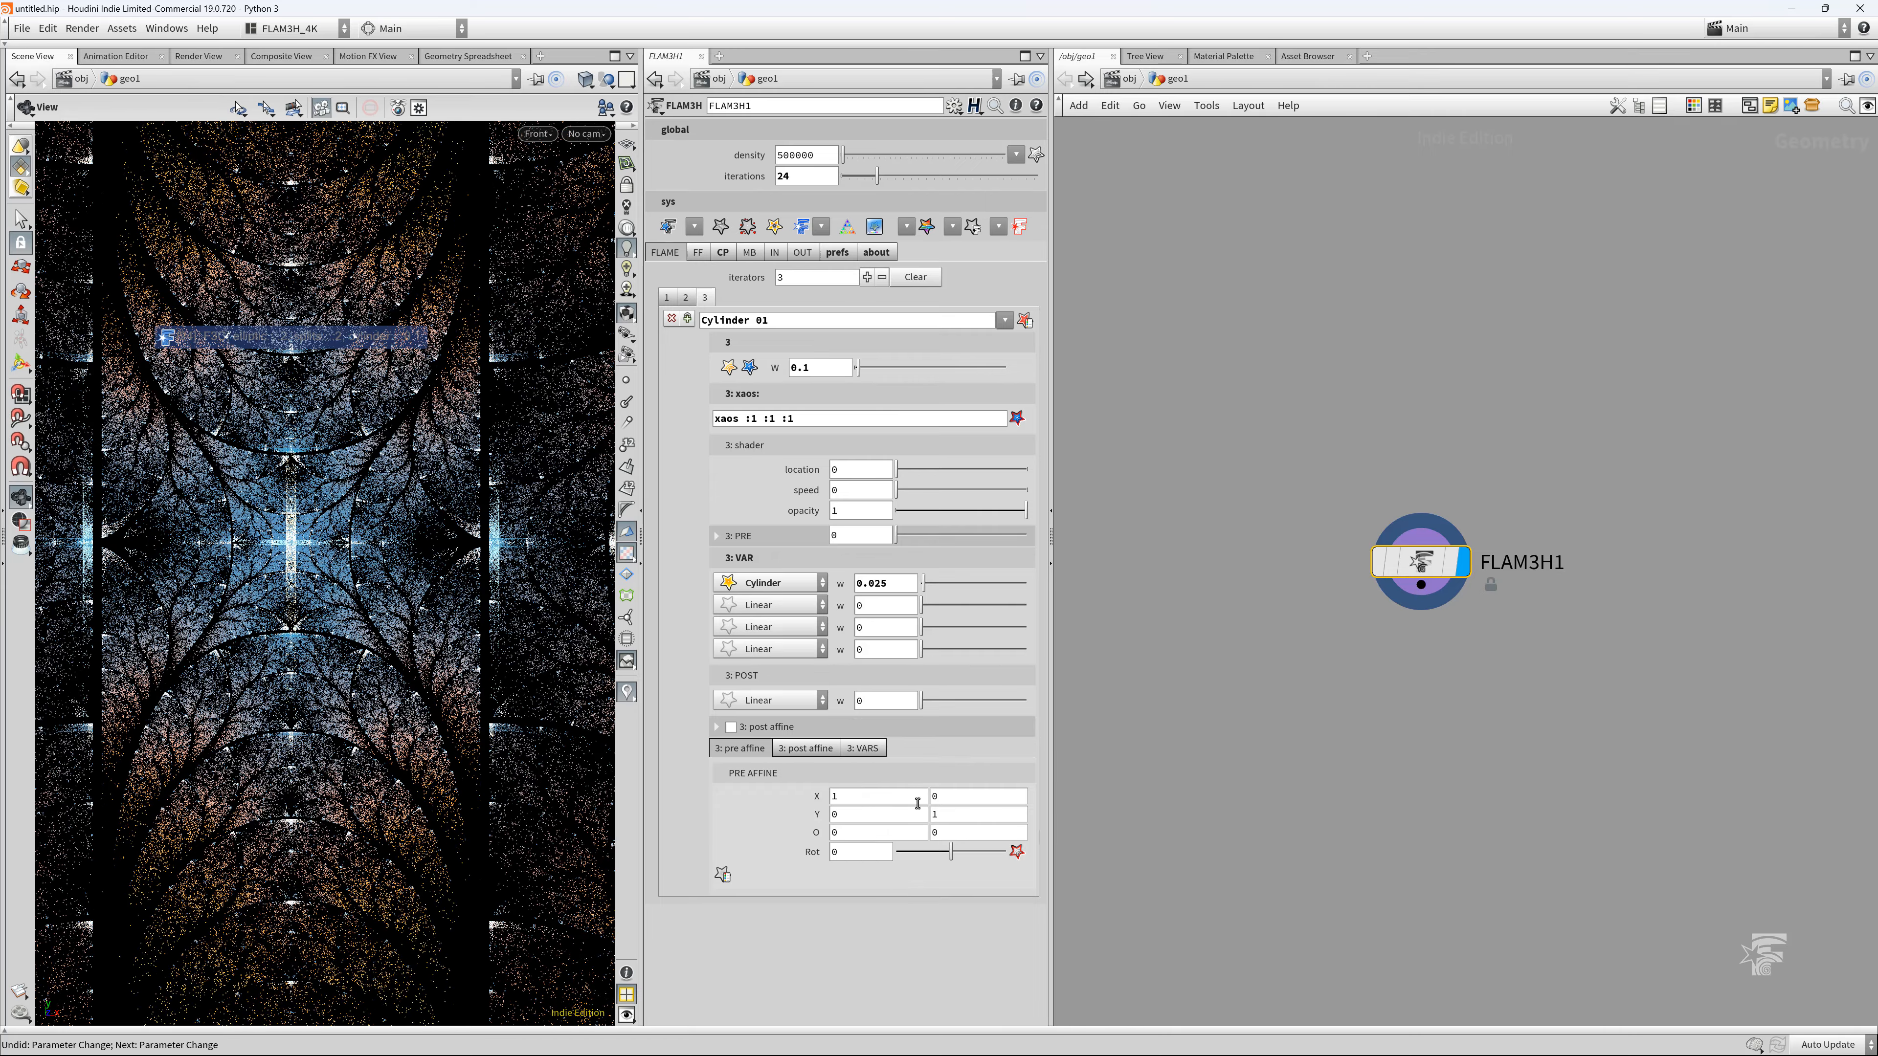
Enable the Cylinder 01 iterator's post affine and set the X value of its O offset to 1.025
{"action": "left_click", "coordinate": [731, 726]}
{"action": "left_click", "coordinate": [814, 748]}
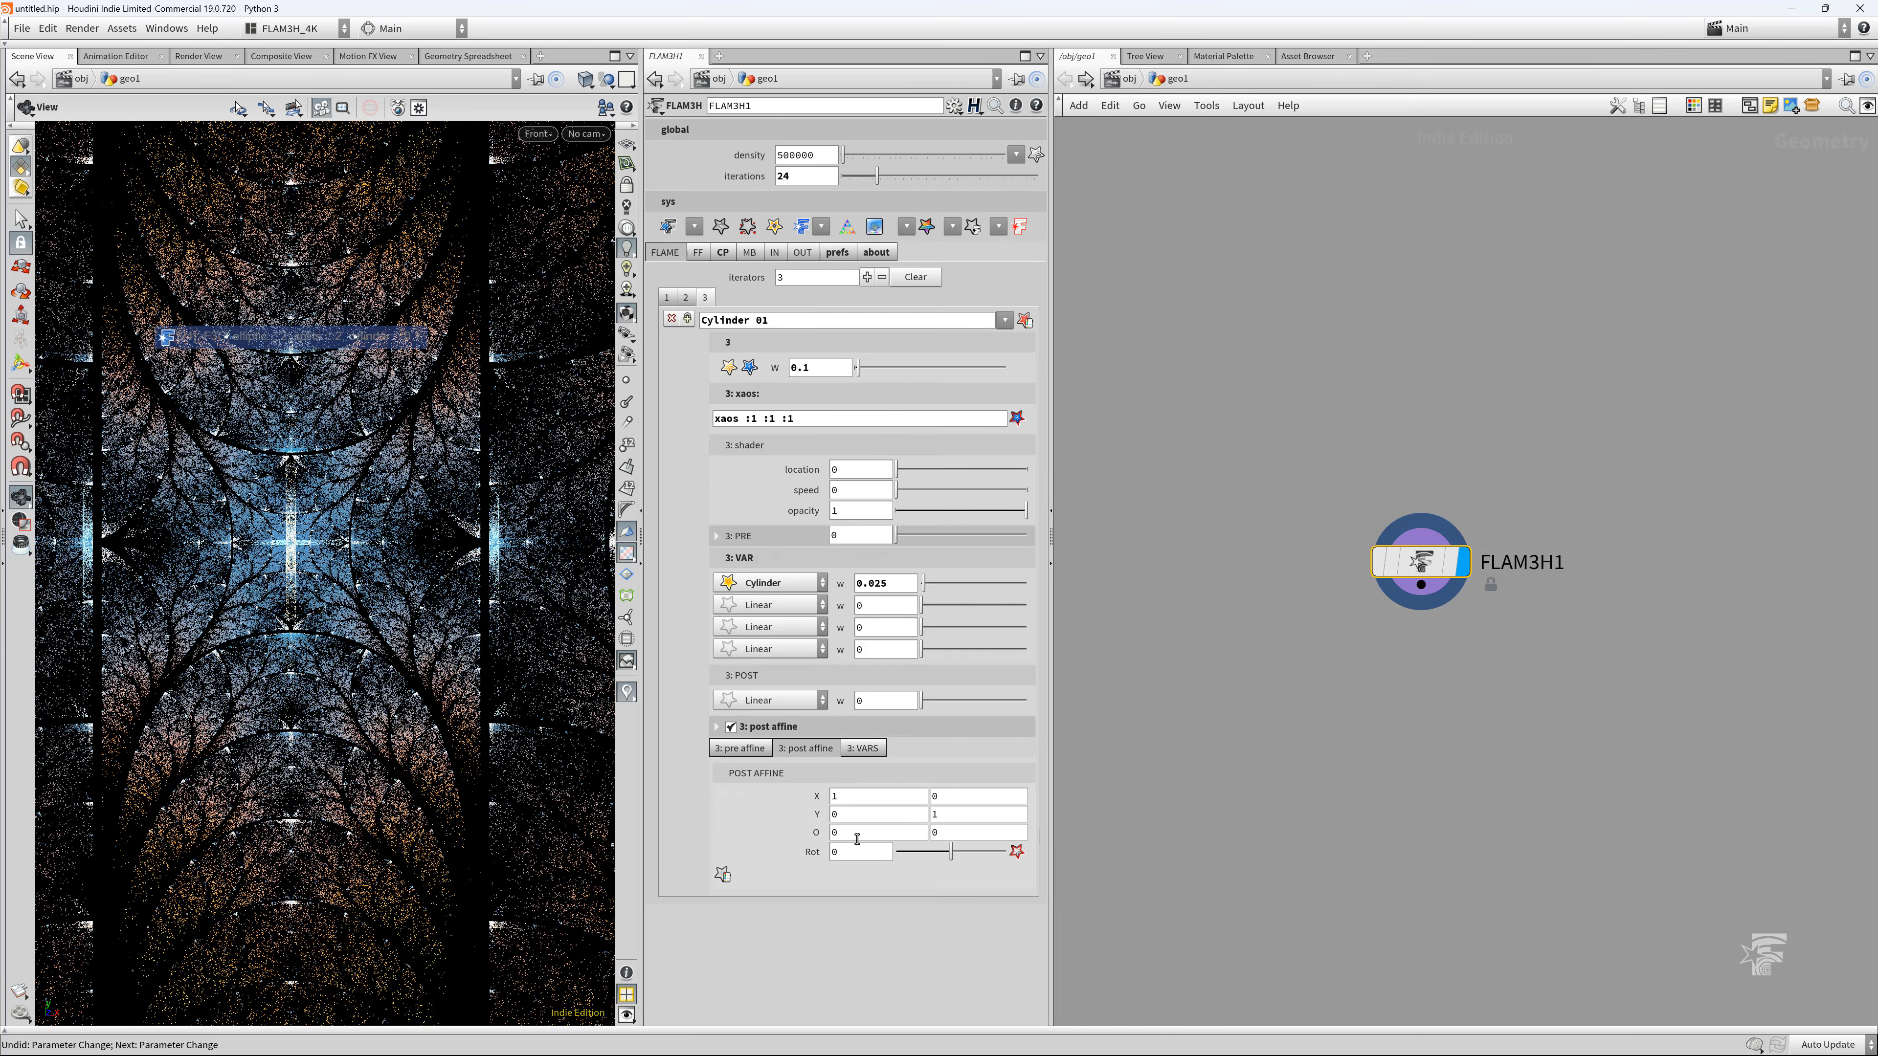
{"action": "left_click_drag", "start_coordinate": [855, 836], "coordinate": [736, 835]}
{"action": "type", "text": "1.025"}
{"action": "key", "text": "Return"}
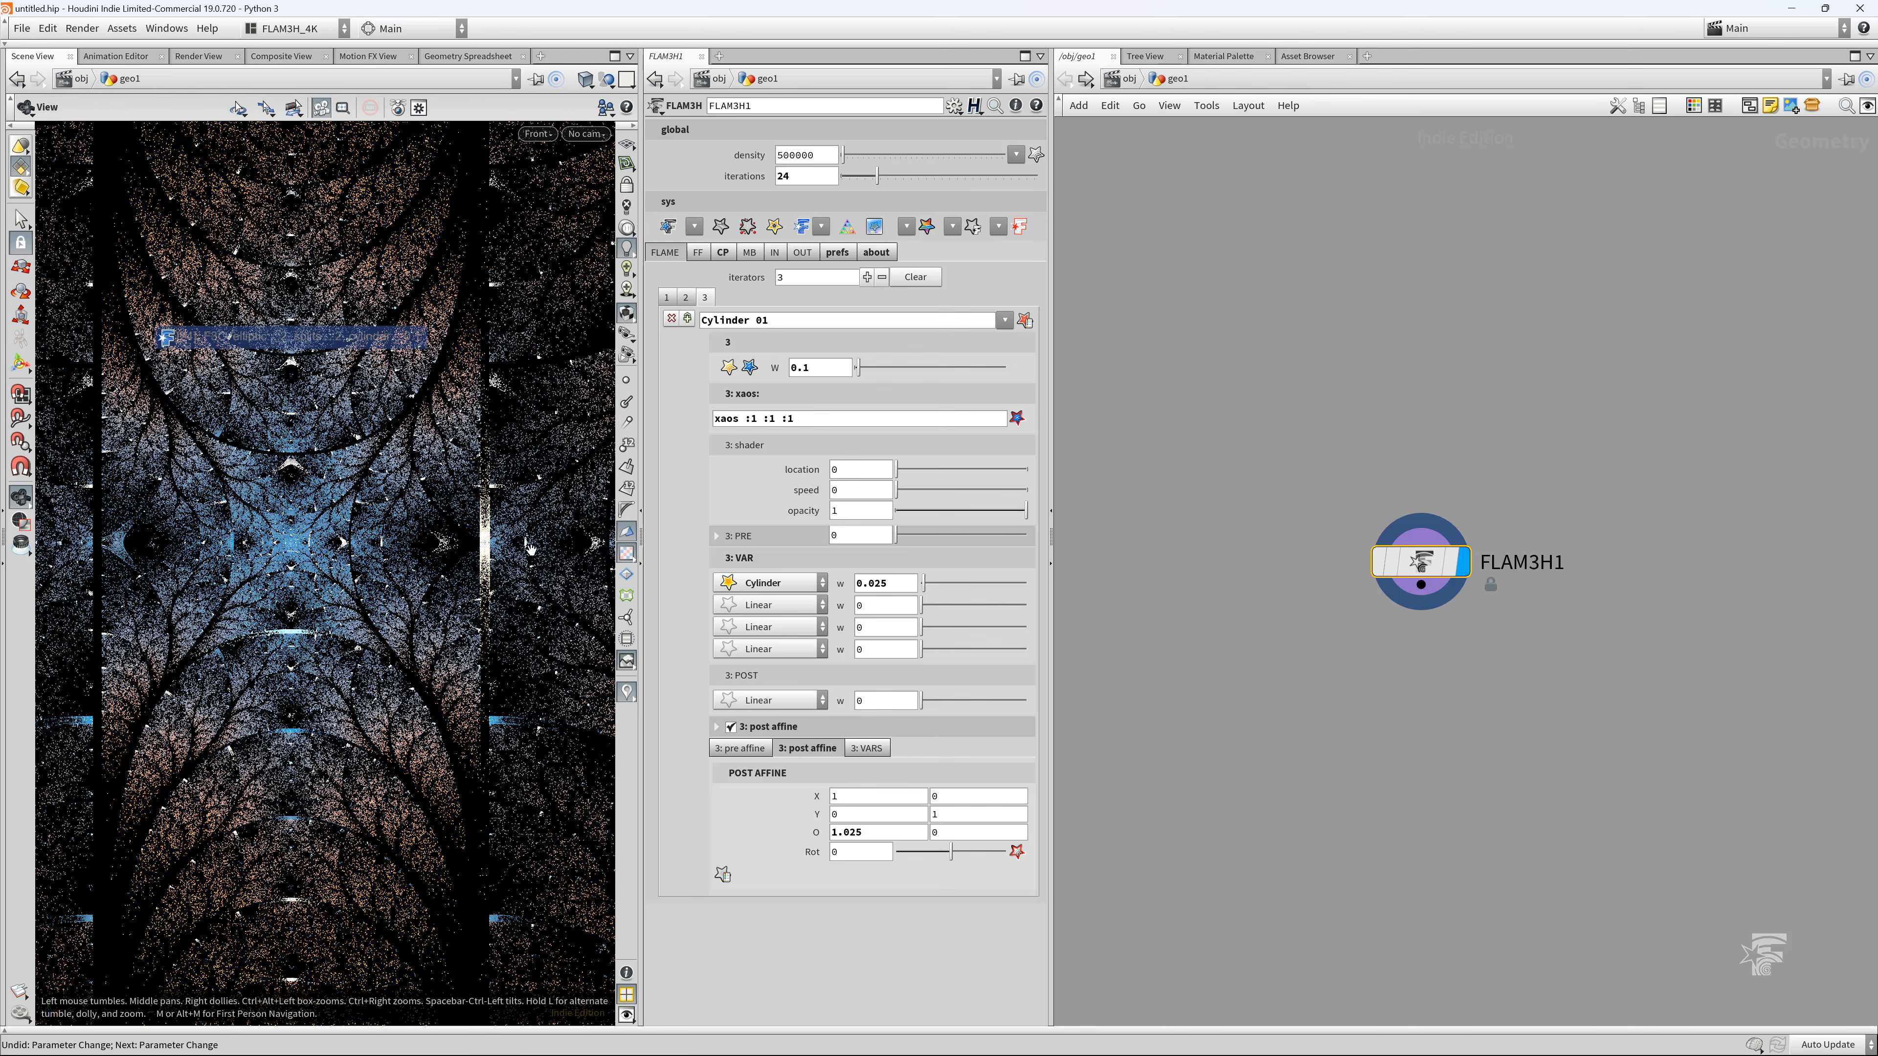
Switch the Cylinder 01 iterator off and on again to compare its contribution to the flame
{"action": "left_click", "coordinate": [729, 368]}
{"action": "left_click", "coordinate": [729, 368]}
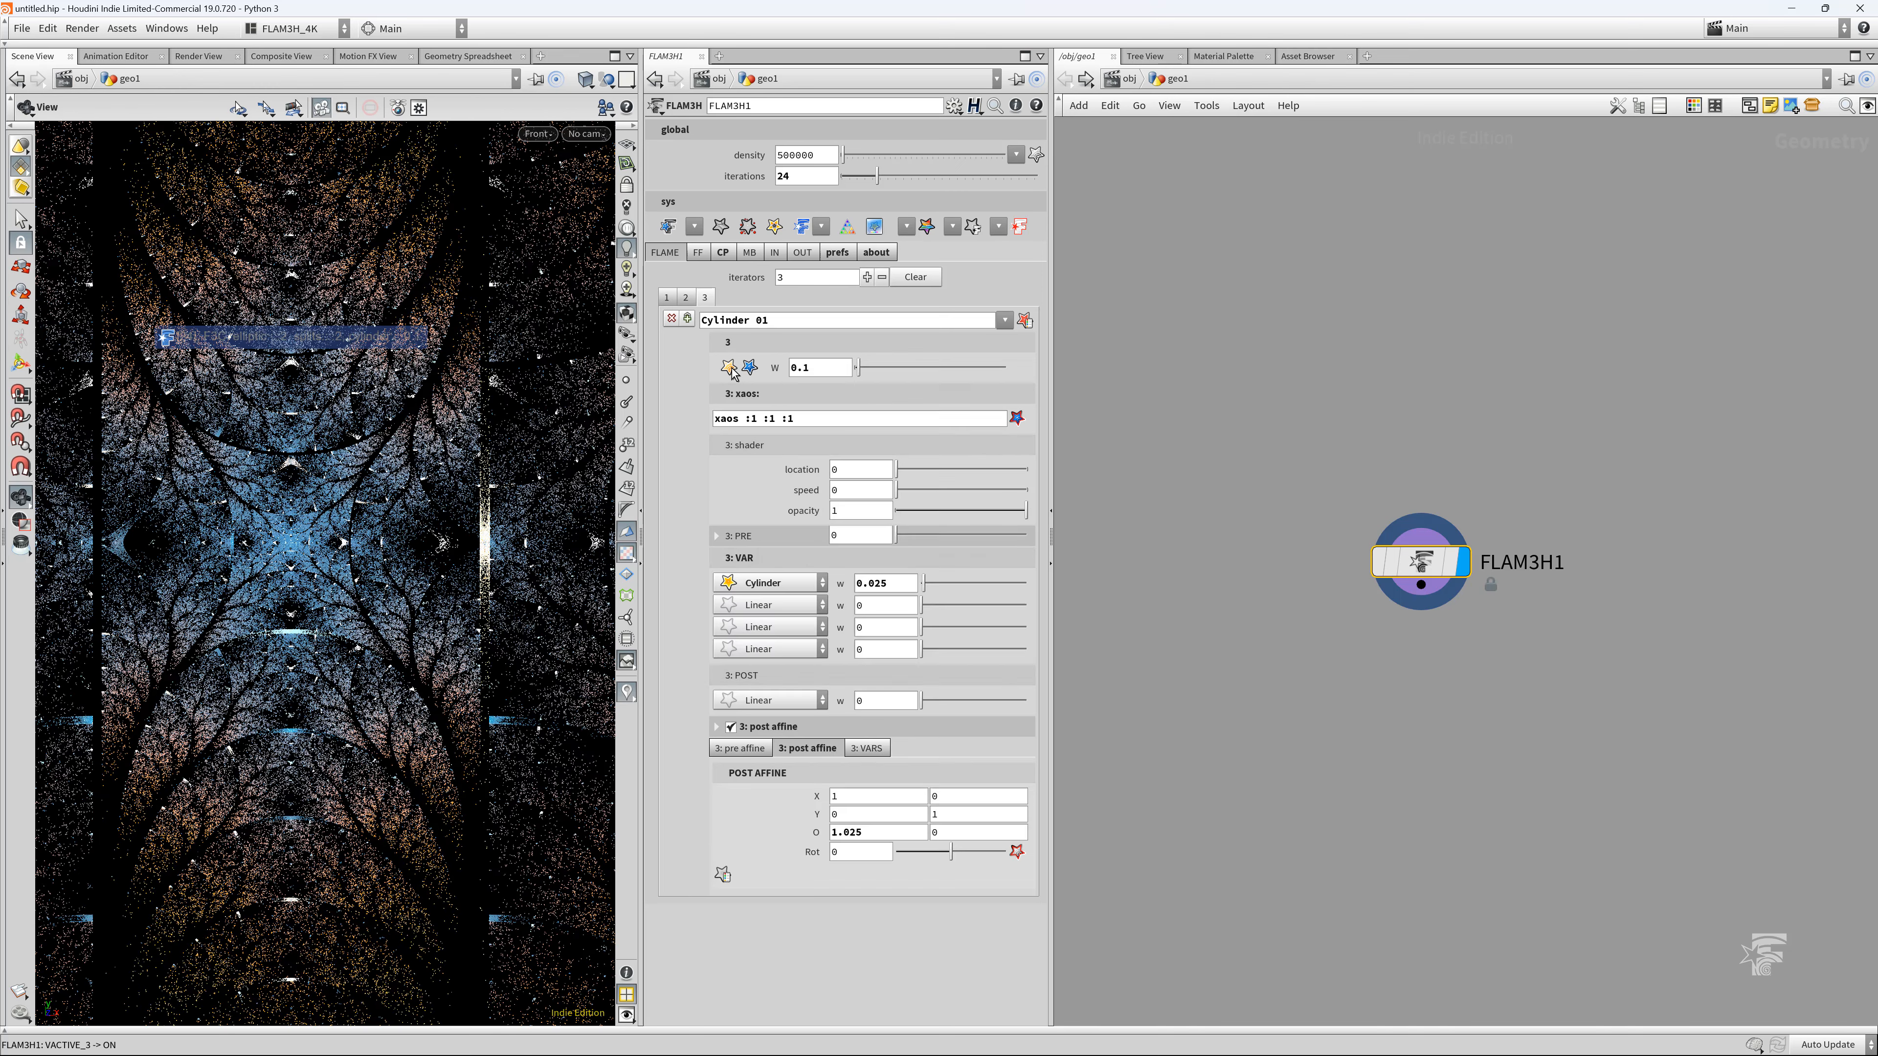
{"action": "left_click", "coordinate": [730, 368]}
{"action": "left_click", "coordinate": [730, 368]}
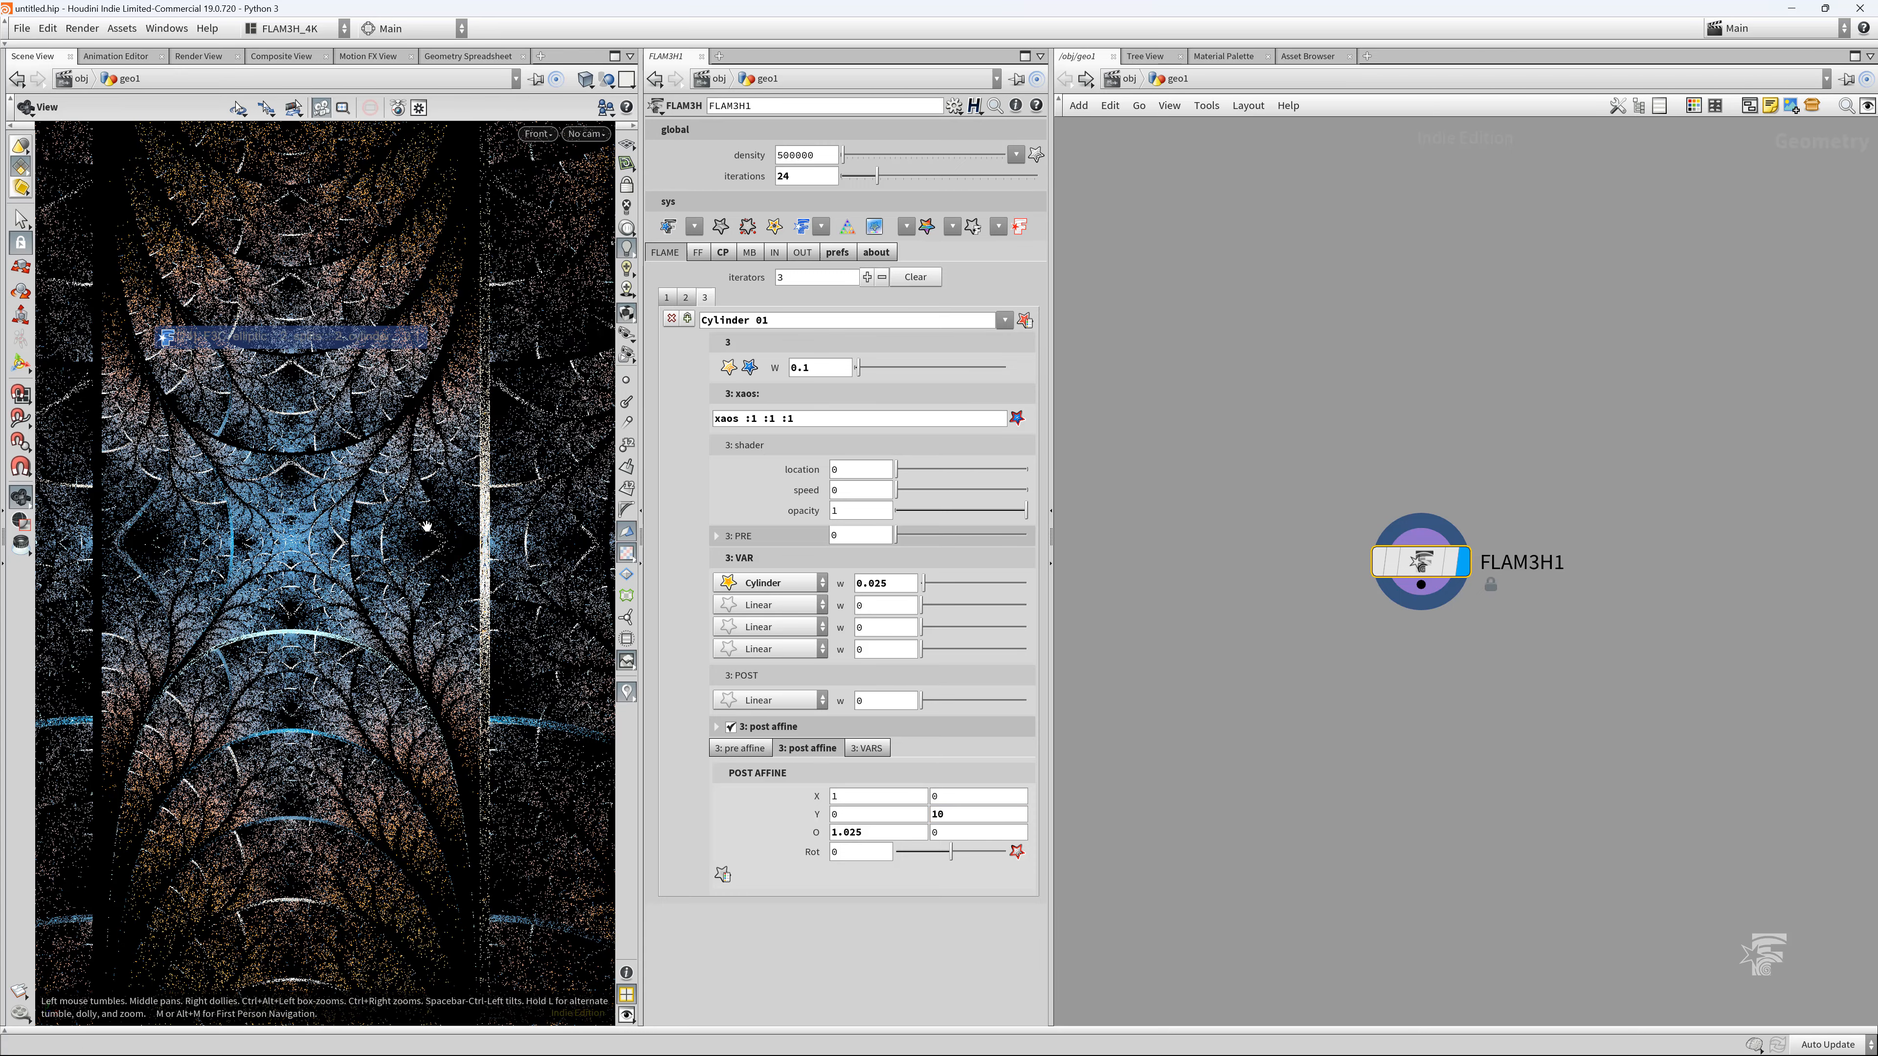
Expand the Cylinder 01 iterator's PRE variations and set the Pre blur weight to 10
{"action": "right_click_drag", "start_coordinate": [425, 526], "coordinate": [367, 563]}
{"action": "mouse_move", "coordinate": [455, 570]}
{"action": "middle_mouse_down"}
{"action": "mouse_move", "coordinate": [449, 611]}
{"action": "mouse_move", "coordinate": [435, 592]}
{"action": "middle_mouse_up"}
{"action": "right_click_drag", "start_coordinate": [437, 592], "coordinate": [754, 506]}
{"action": "middle_click_drag", "start_coordinate": [463, 571], "coordinate": [399, 536]}
{"action": "middle_click_drag", "start_coordinate": [439, 415], "coordinate": [440, 258]}
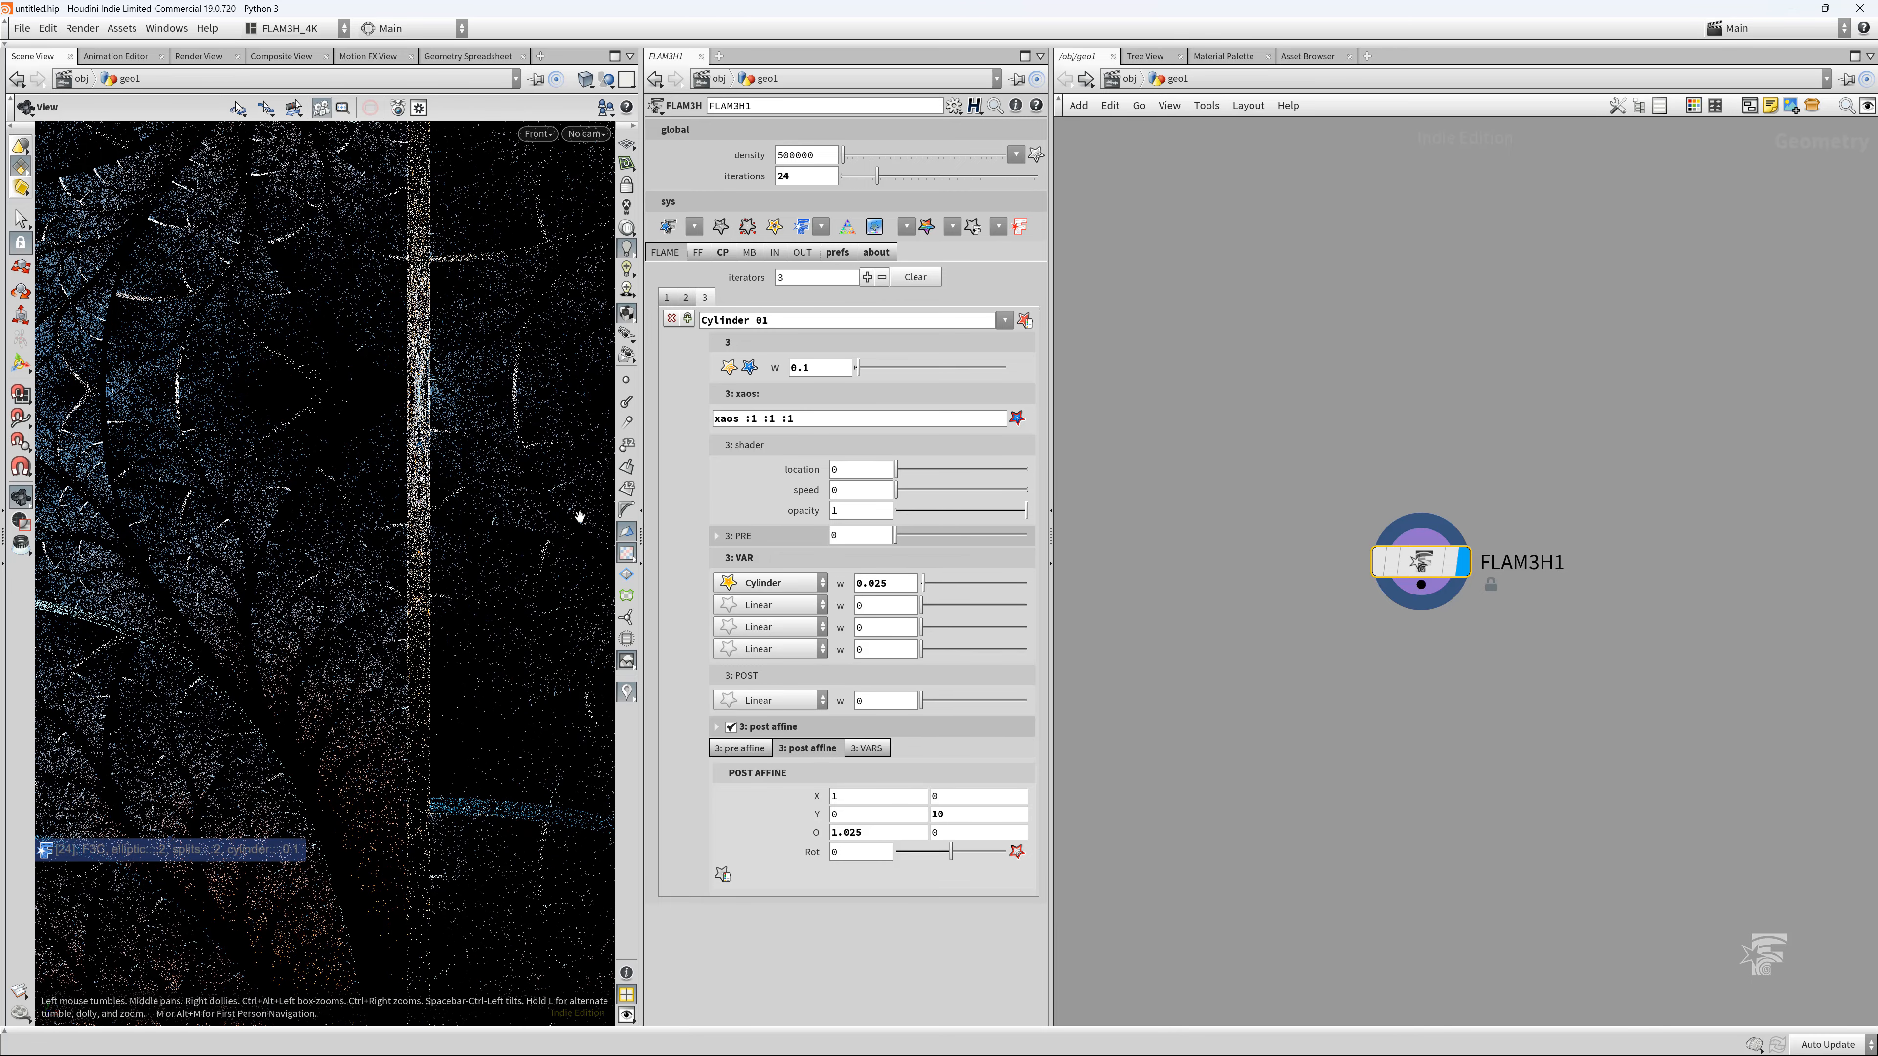
{"action": "left_click", "coordinate": [754, 535]}
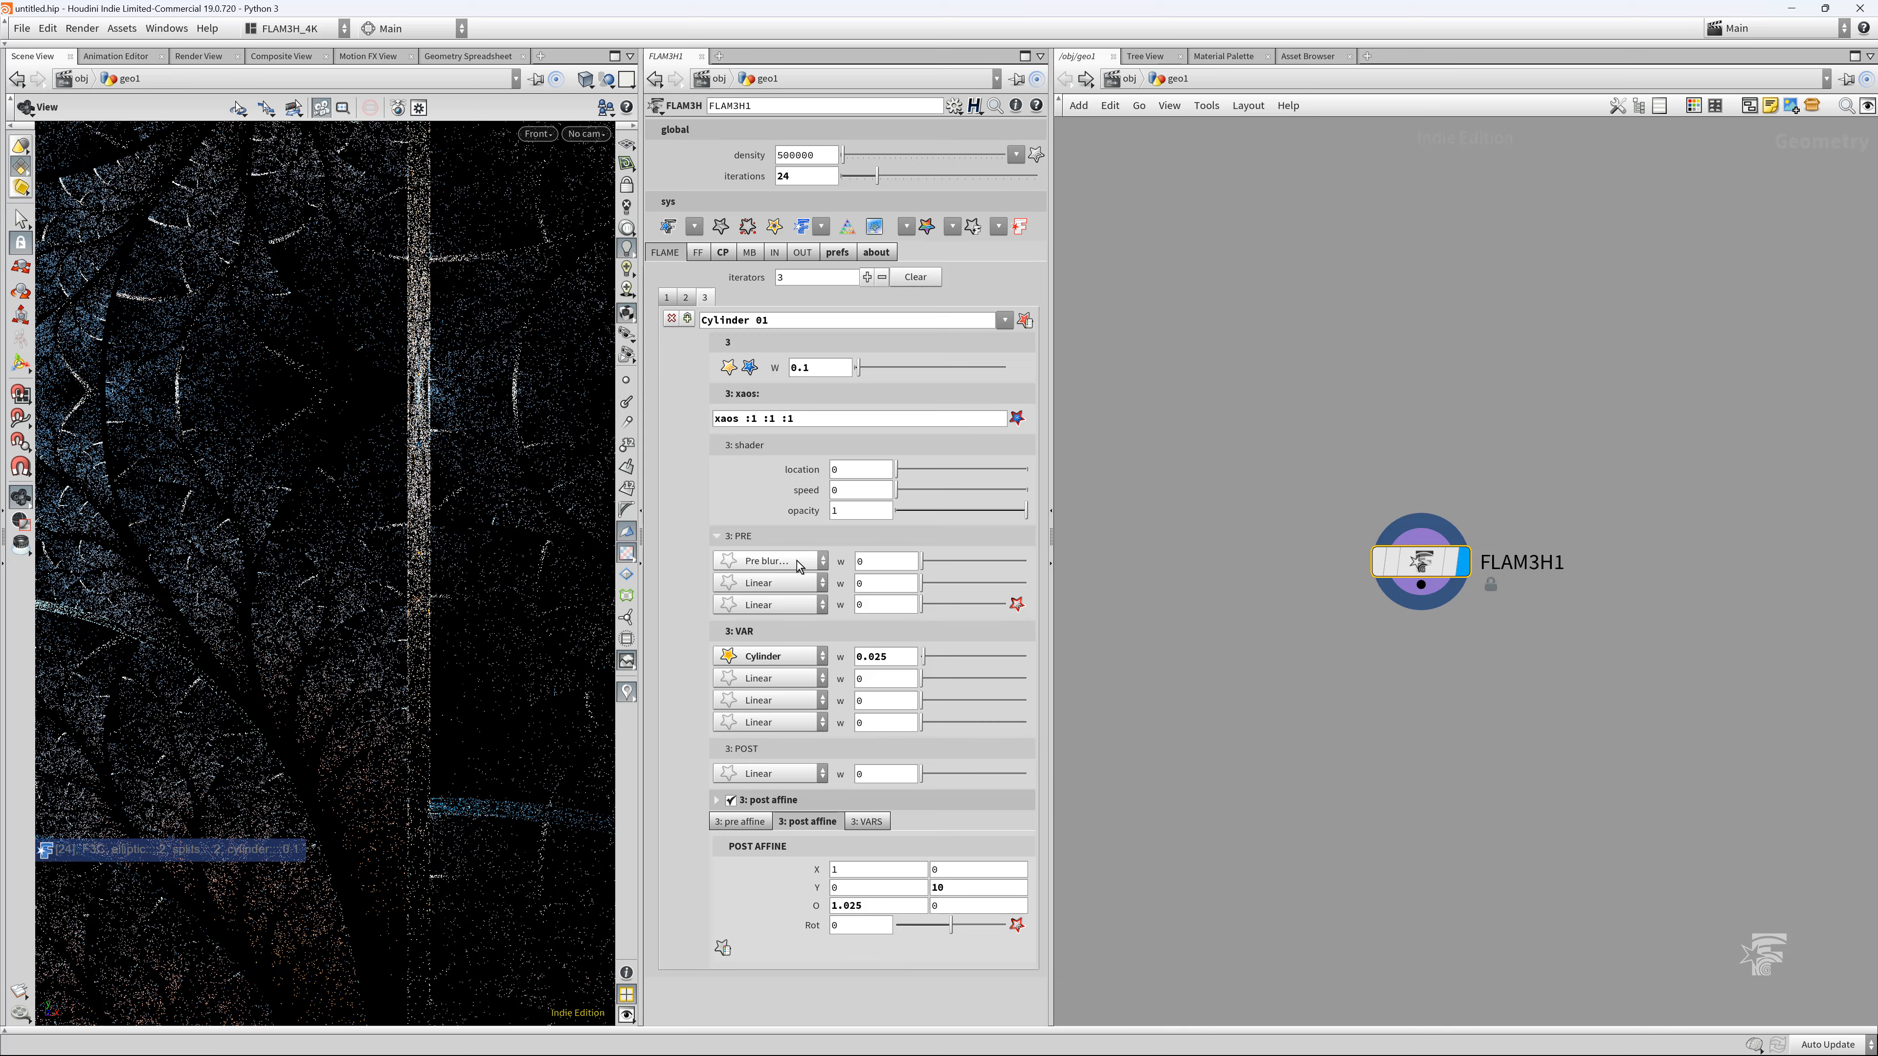
{"action": "left_click_drag", "start_coordinate": [887, 564], "coordinate": [814, 565]}
{"action": "type", "text": "10"}
{"action": "key", "text": "Return"}
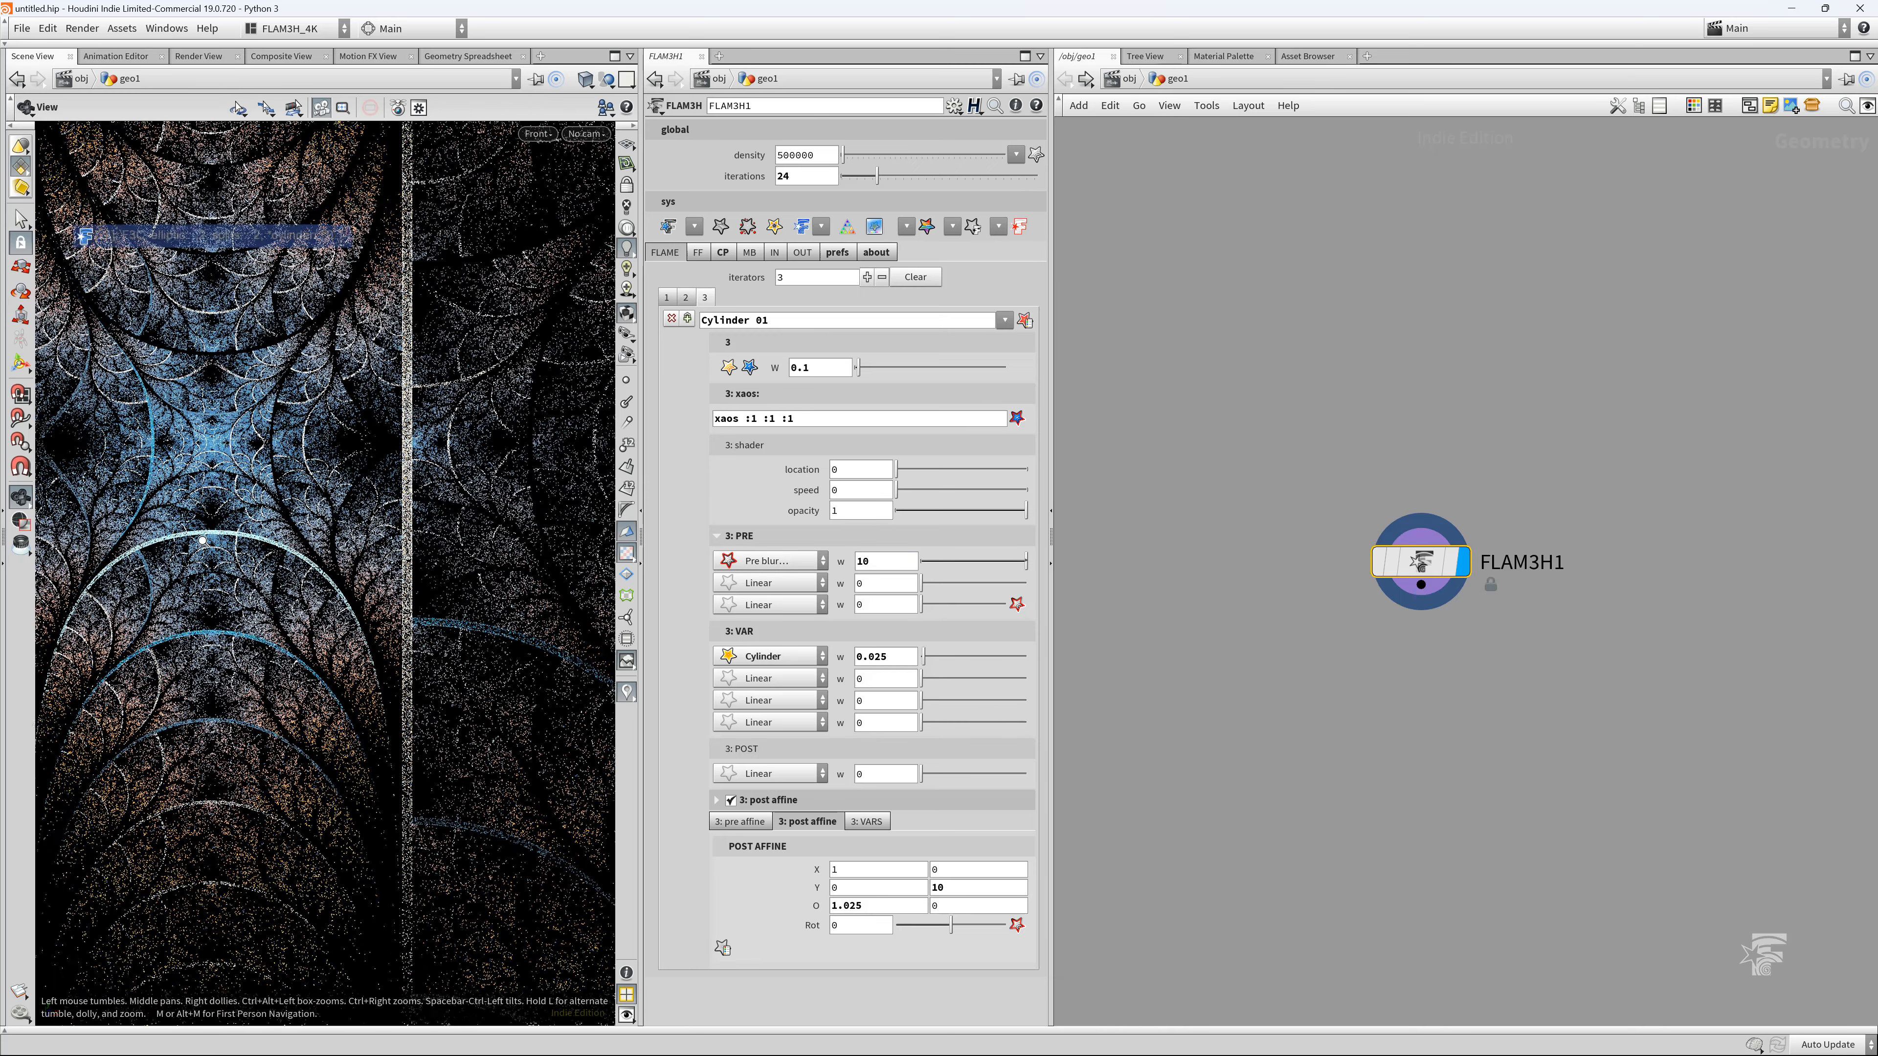
Add a fourth iterator to the flame
{"action": "right_click_drag", "start_coordinate": [202, 541], "coordinate": [205, 563]}
{"action": "middle_click_drag", "start_coordinate": [362, 549], "coordinate": [384, 601]}
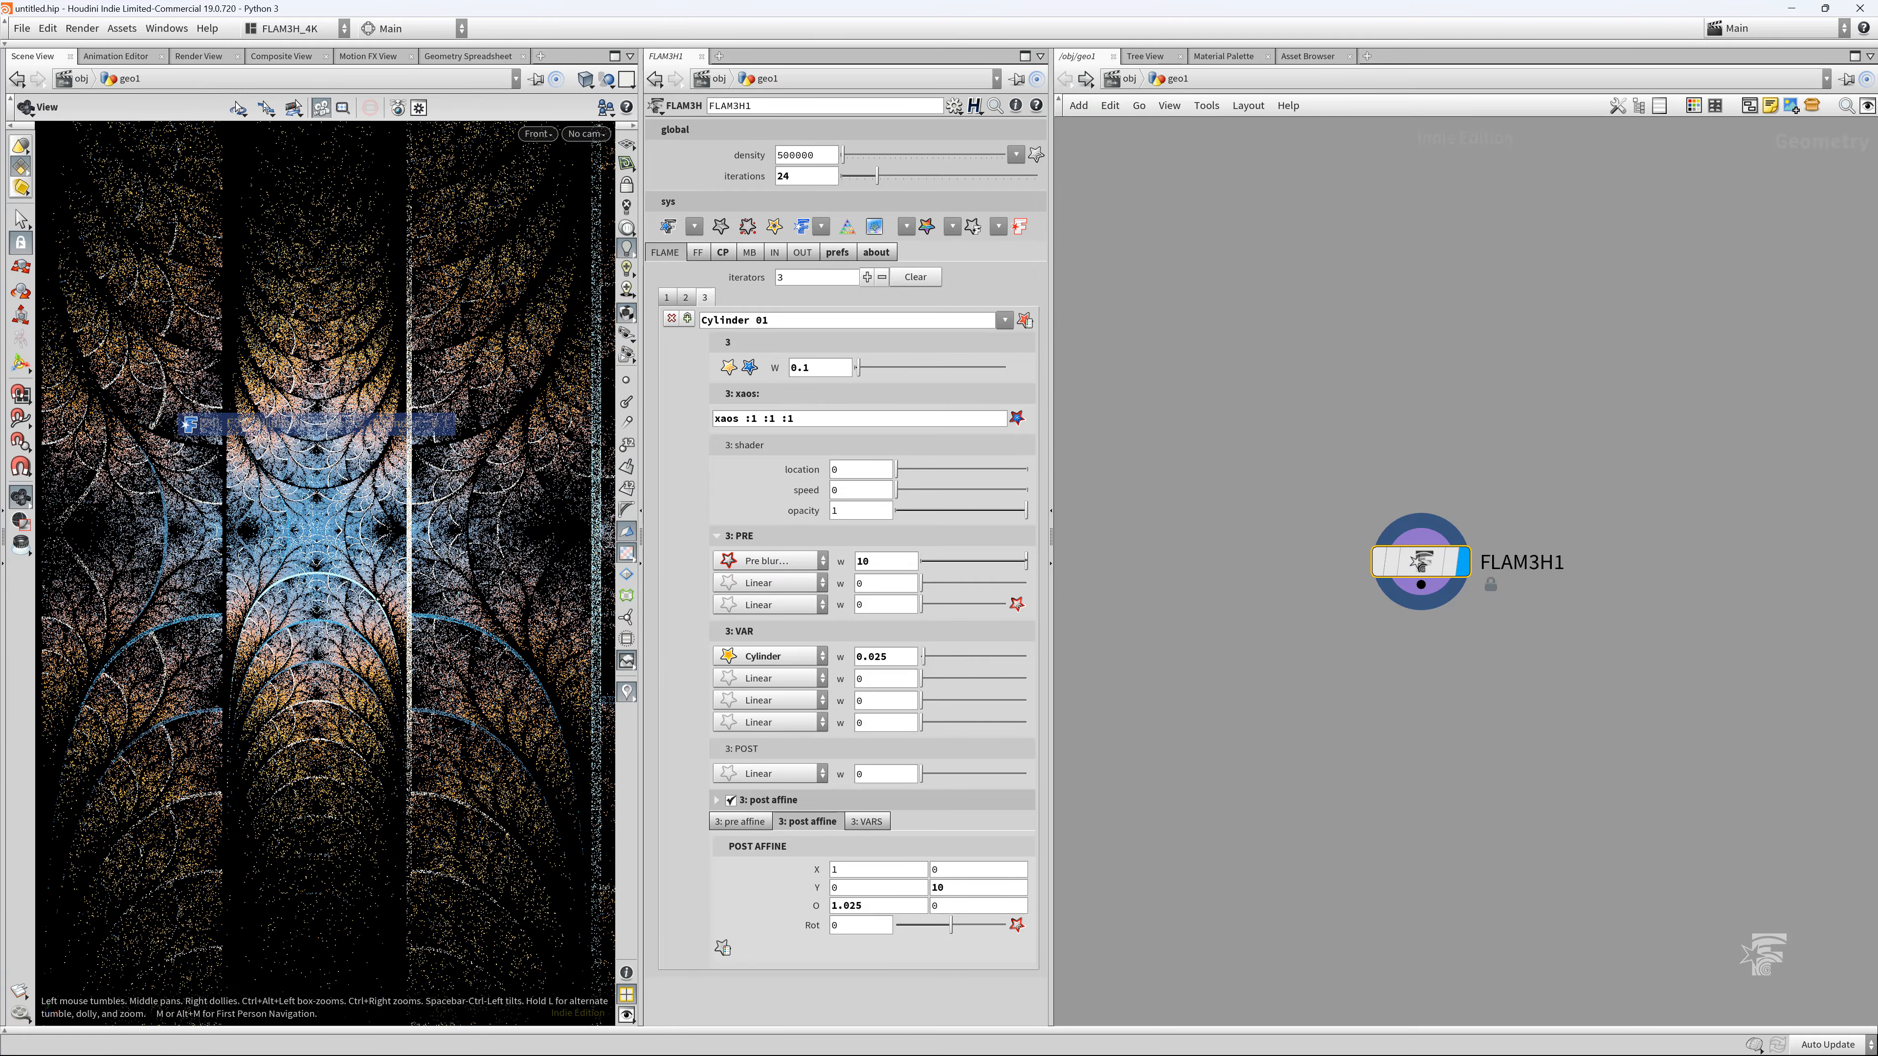
{"action": "left_click", "coordinate": [867, 278]}
Mark the Cylinder 01 iterator as the source for copying its values
{"action": "left_click", "coordinate": [707, 297]}
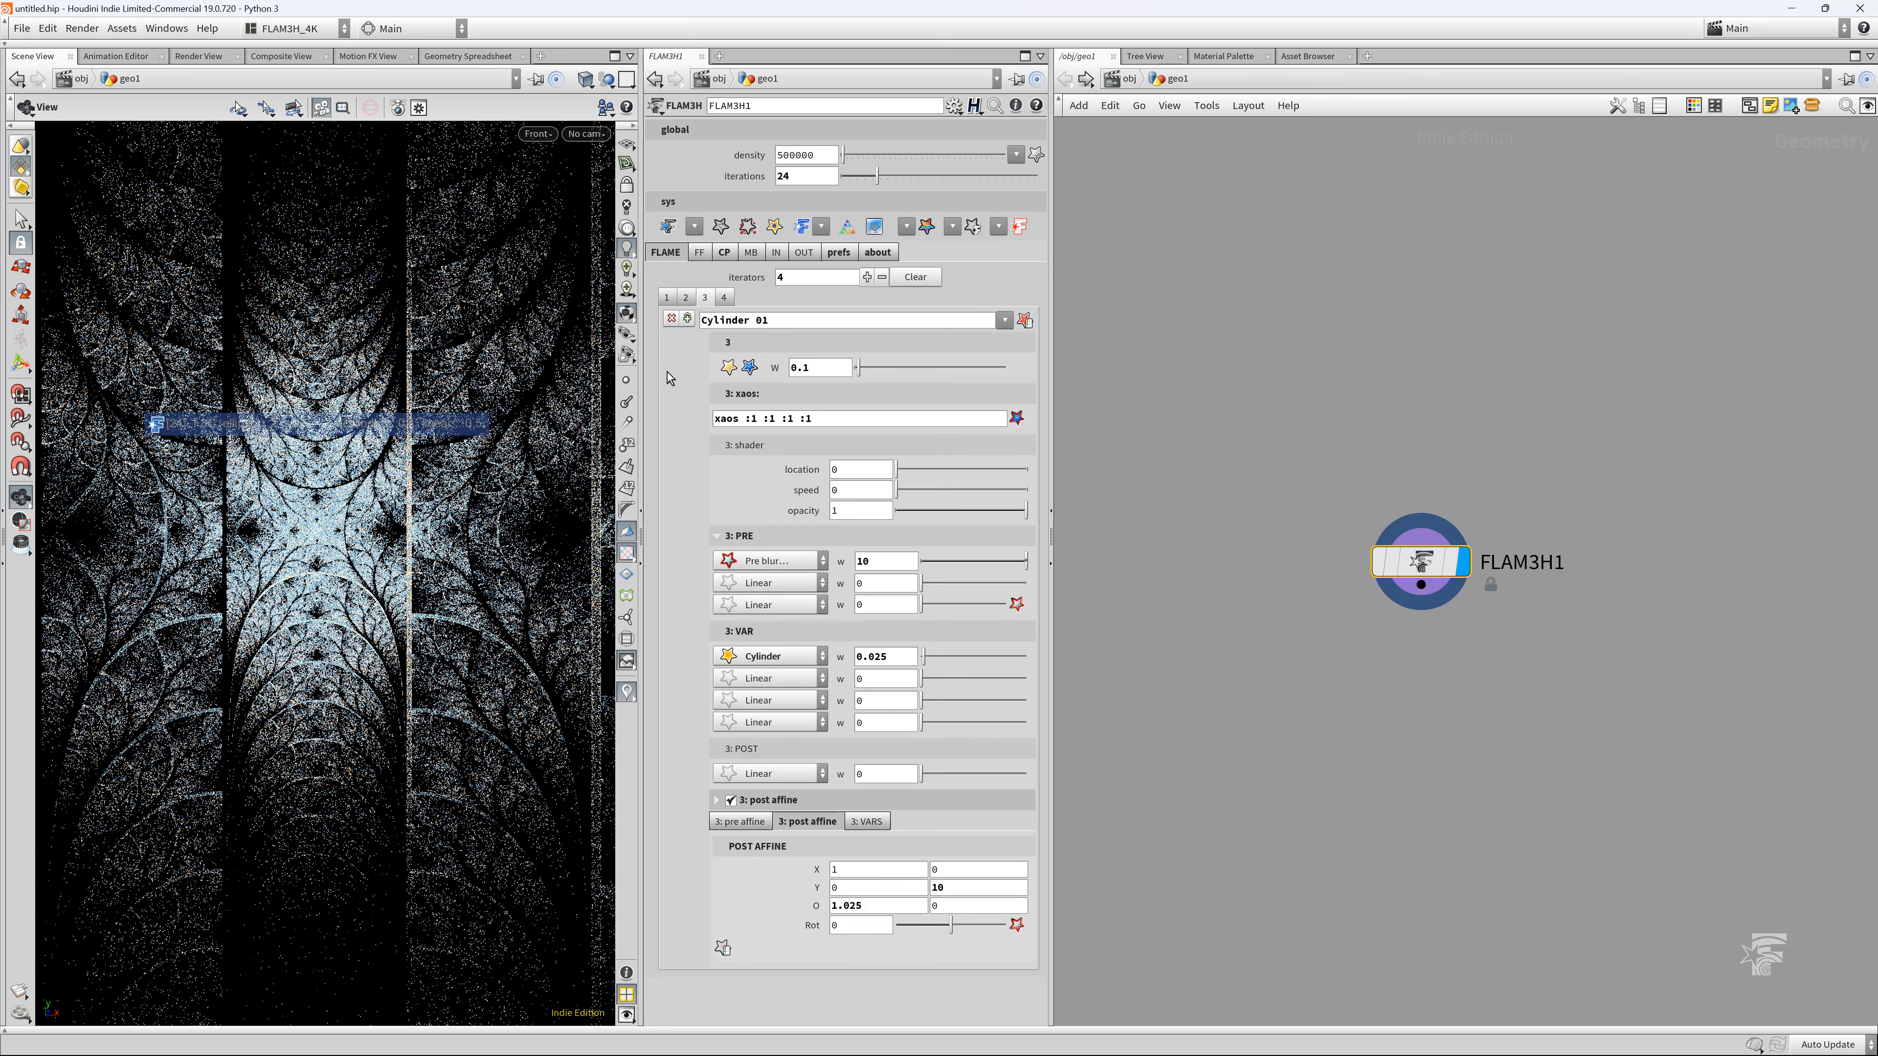
{"action": "left_click", "coordinate": [1025, 322]}
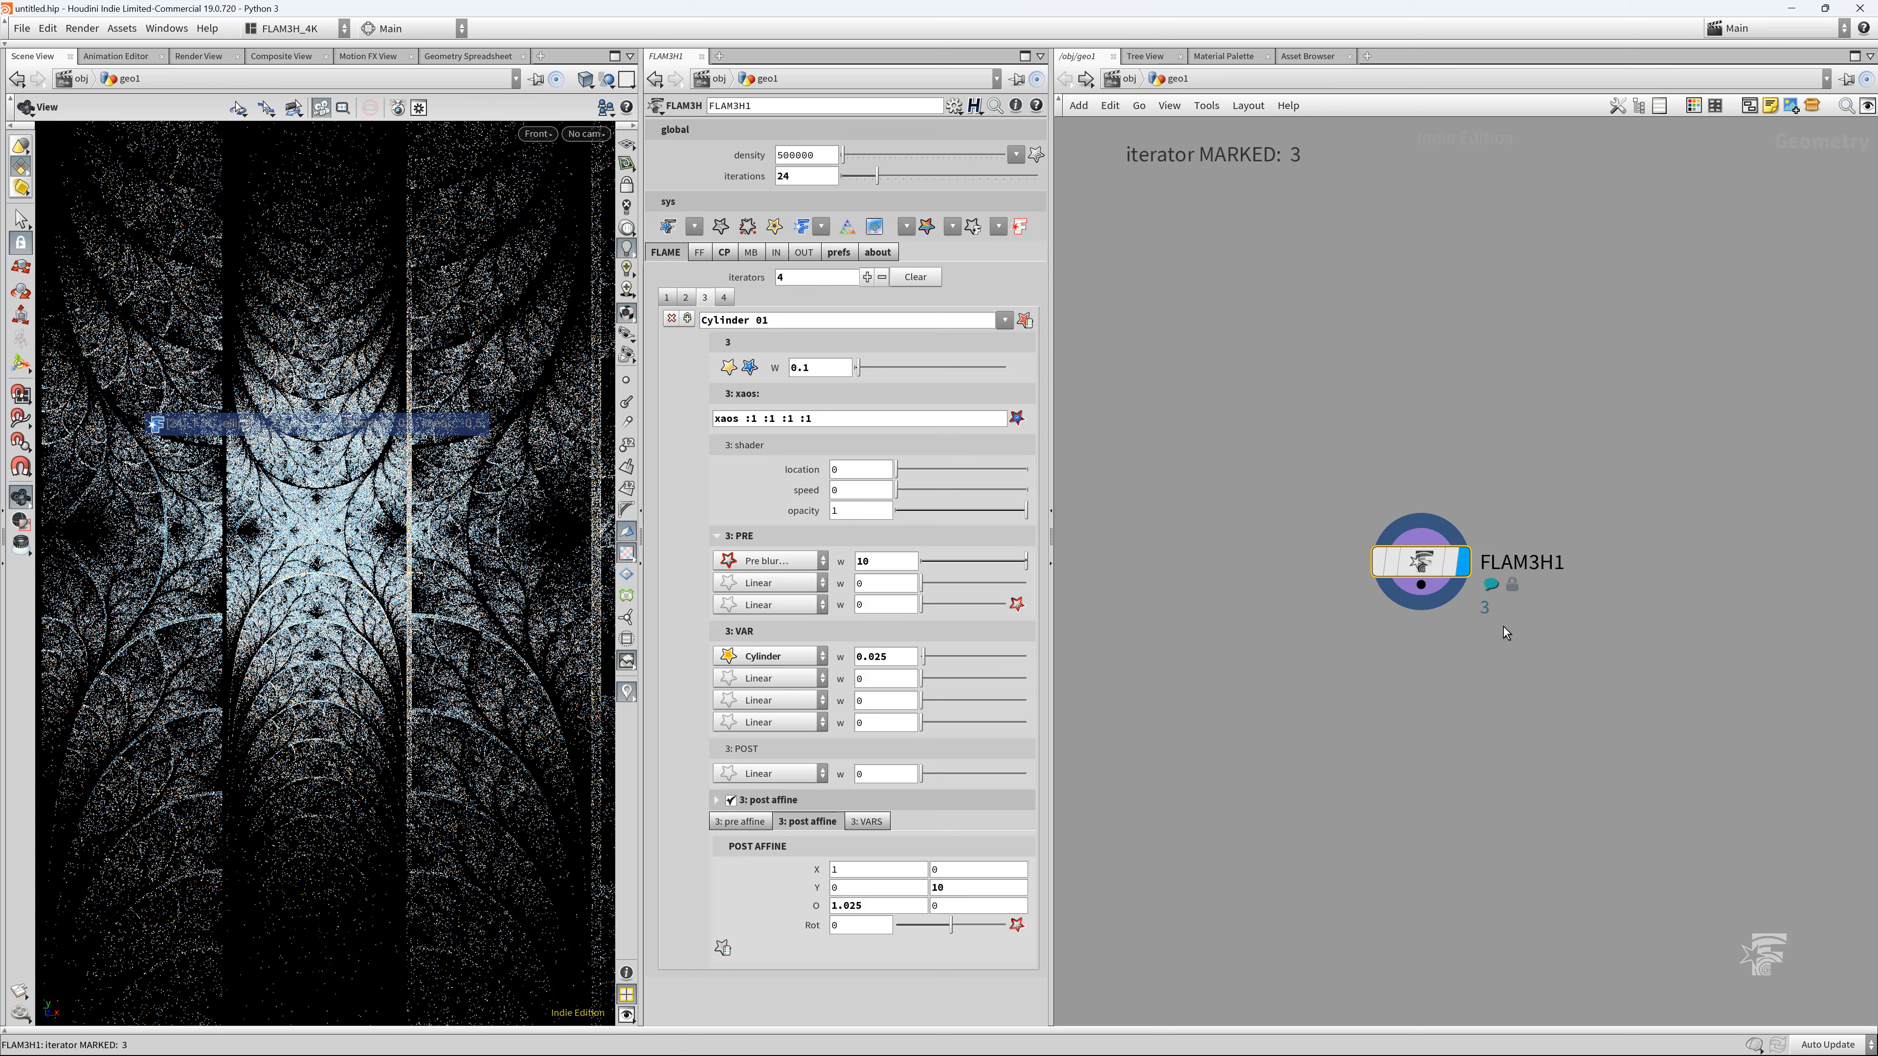
{"action": "left_click", "coordinate": [1025, 321]}
{"action": "left_click", "coordinate": [1025, 321]}
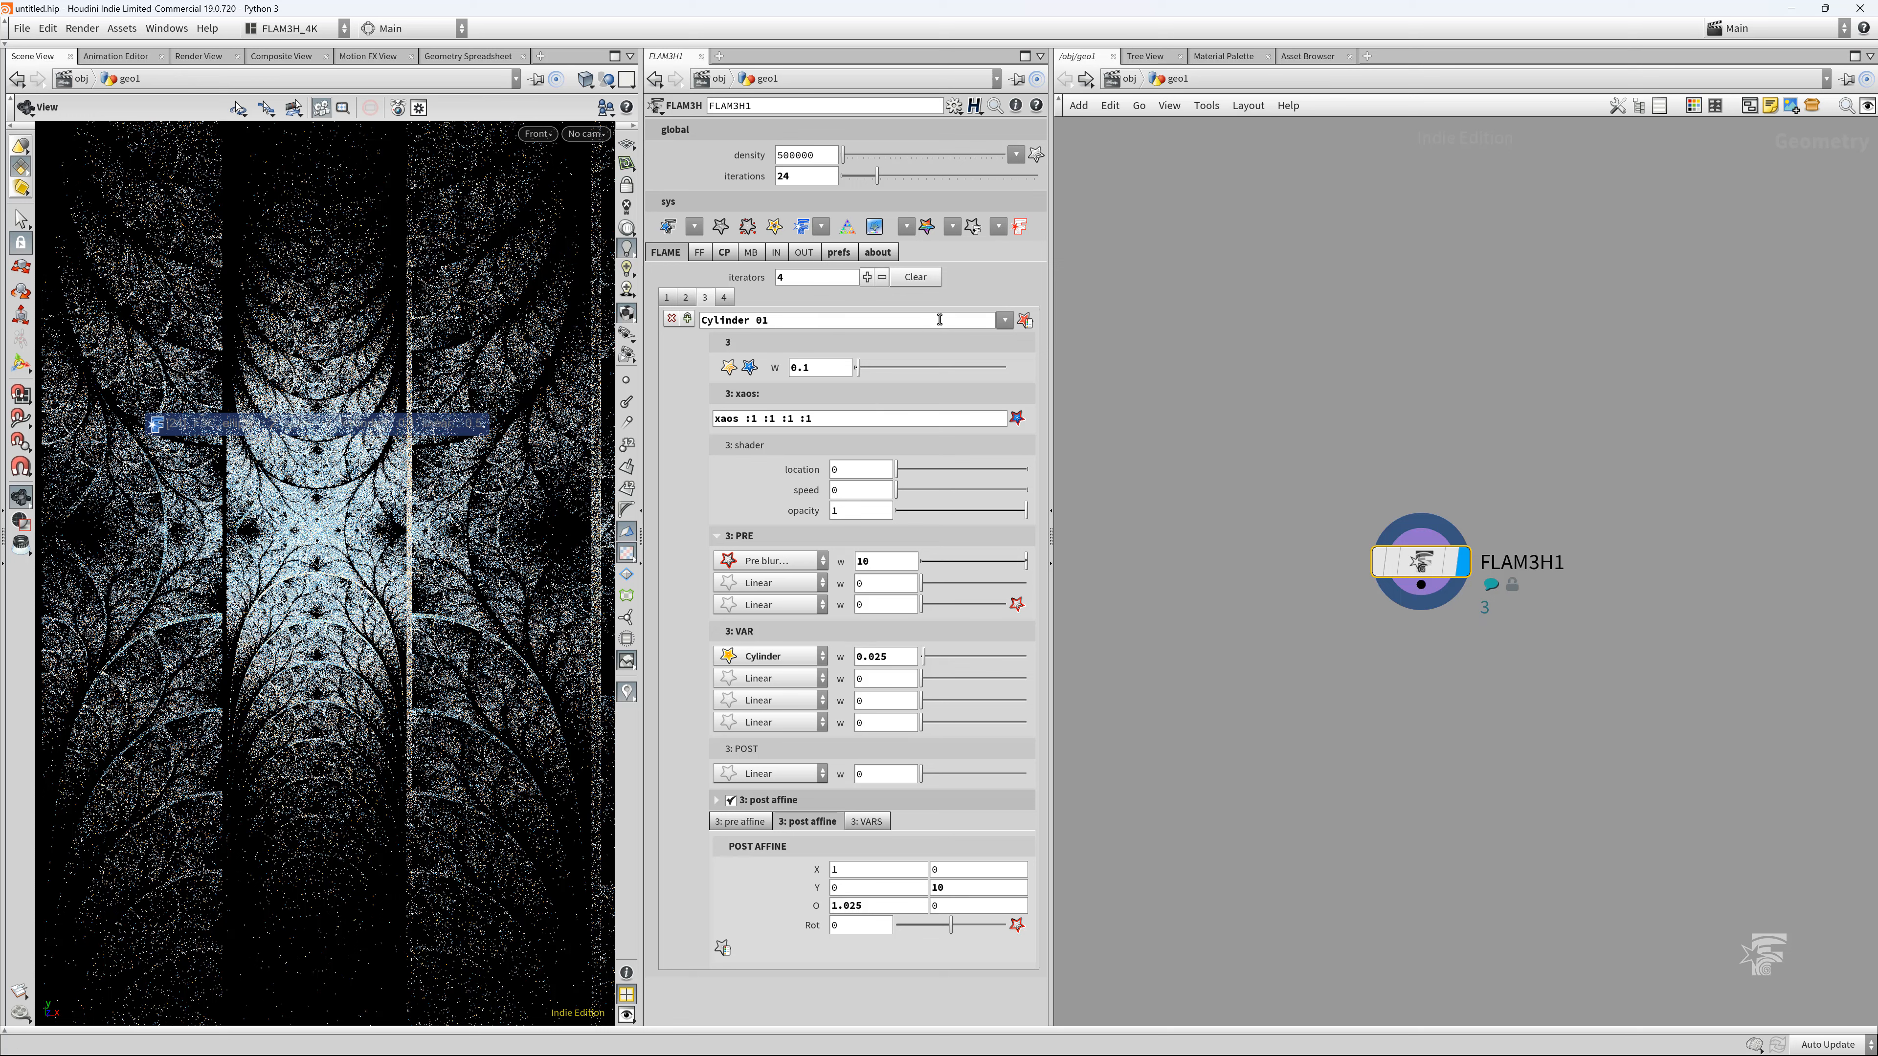
{"action": "left_click", "coordinate": [1004, 320]}
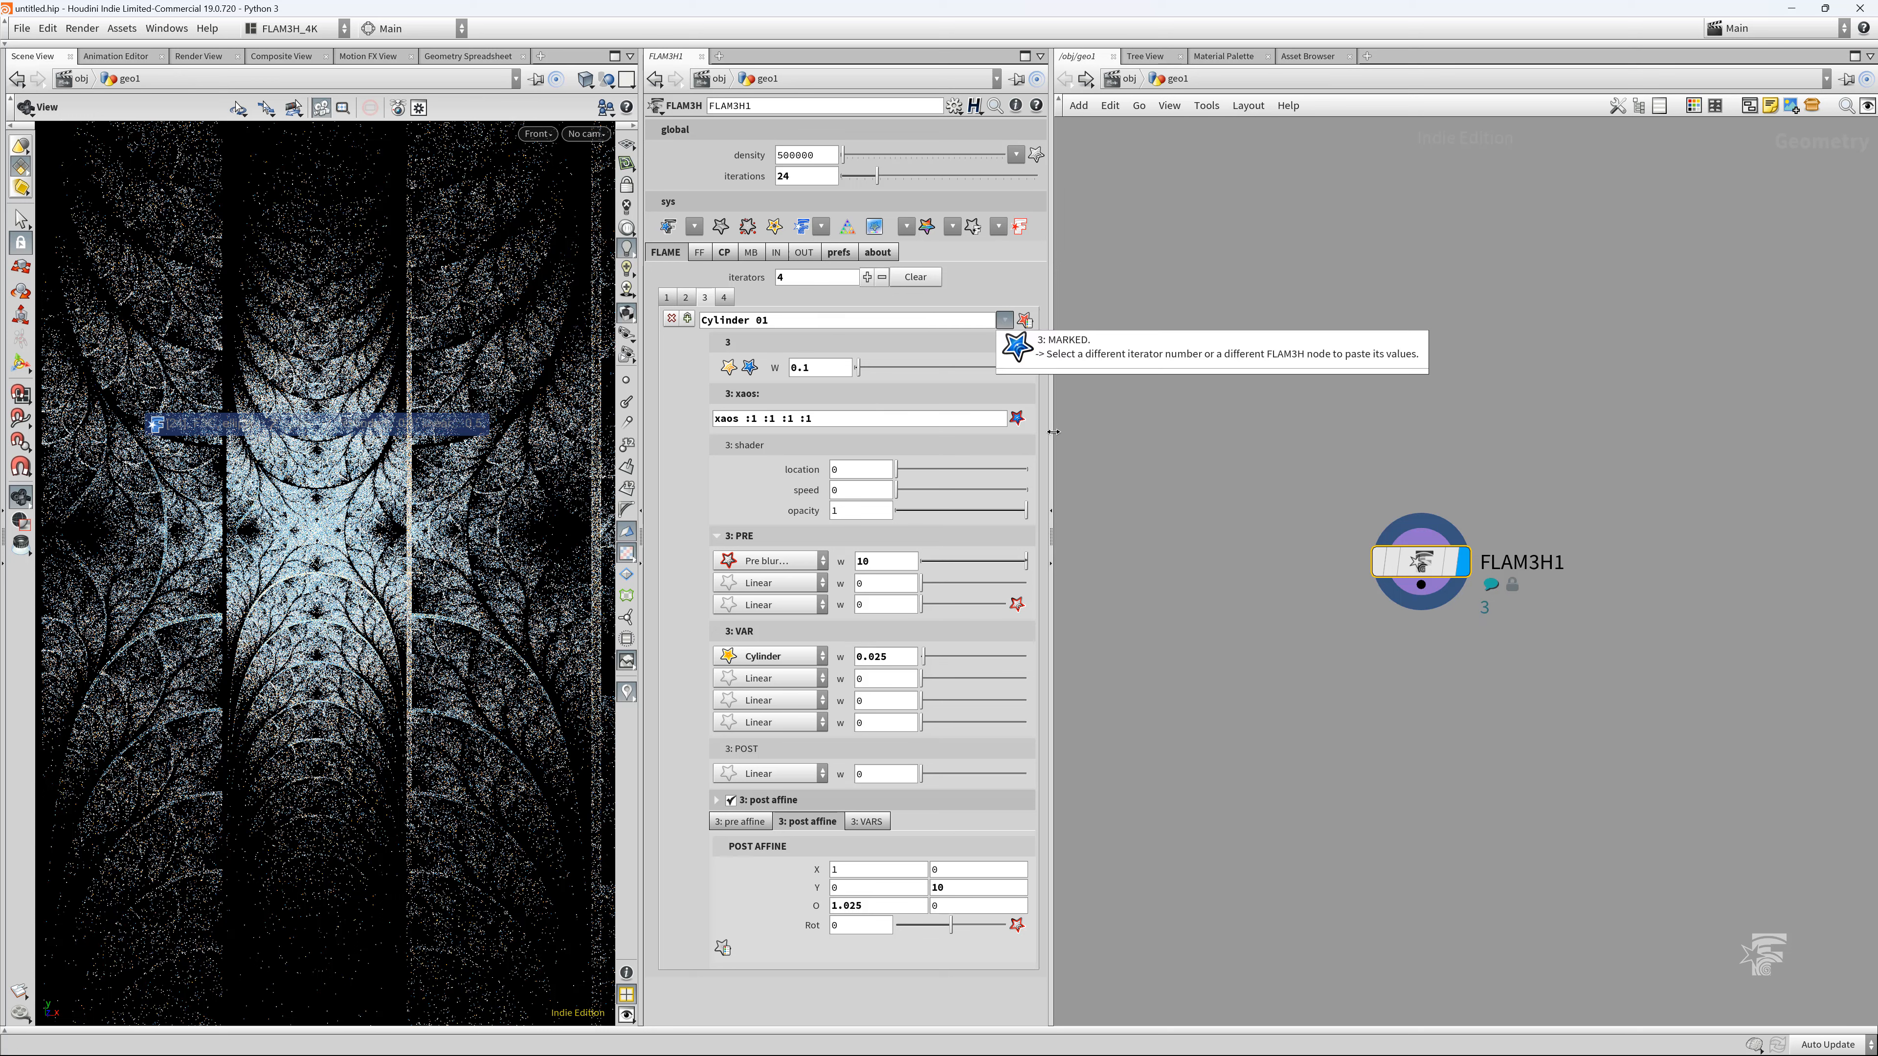
Paste all values of the marked third iterator into the fourth iterator
{"action": "left_click", "coordinate": [725, 300]}
{"action": "left_click", "coordinate": [1005, 320]}
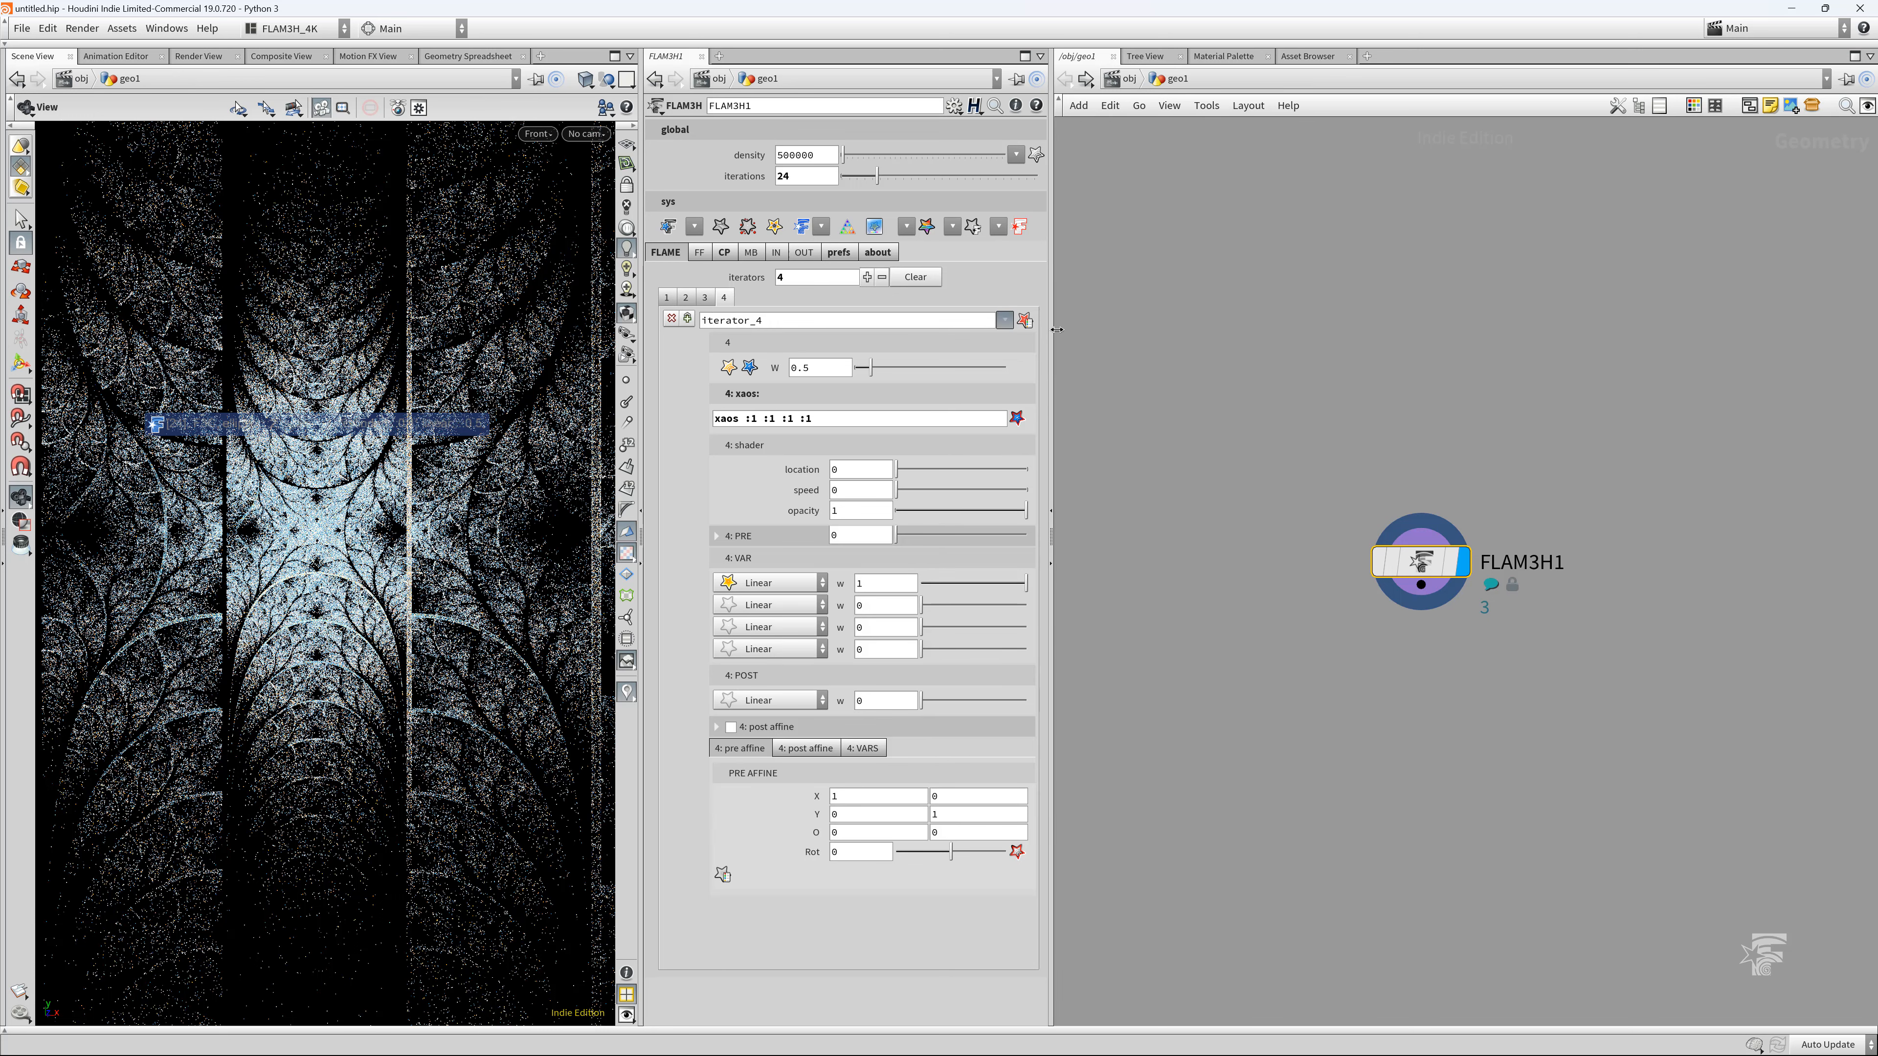
{"action": "left_click", "coordinate": [1040, 354]}
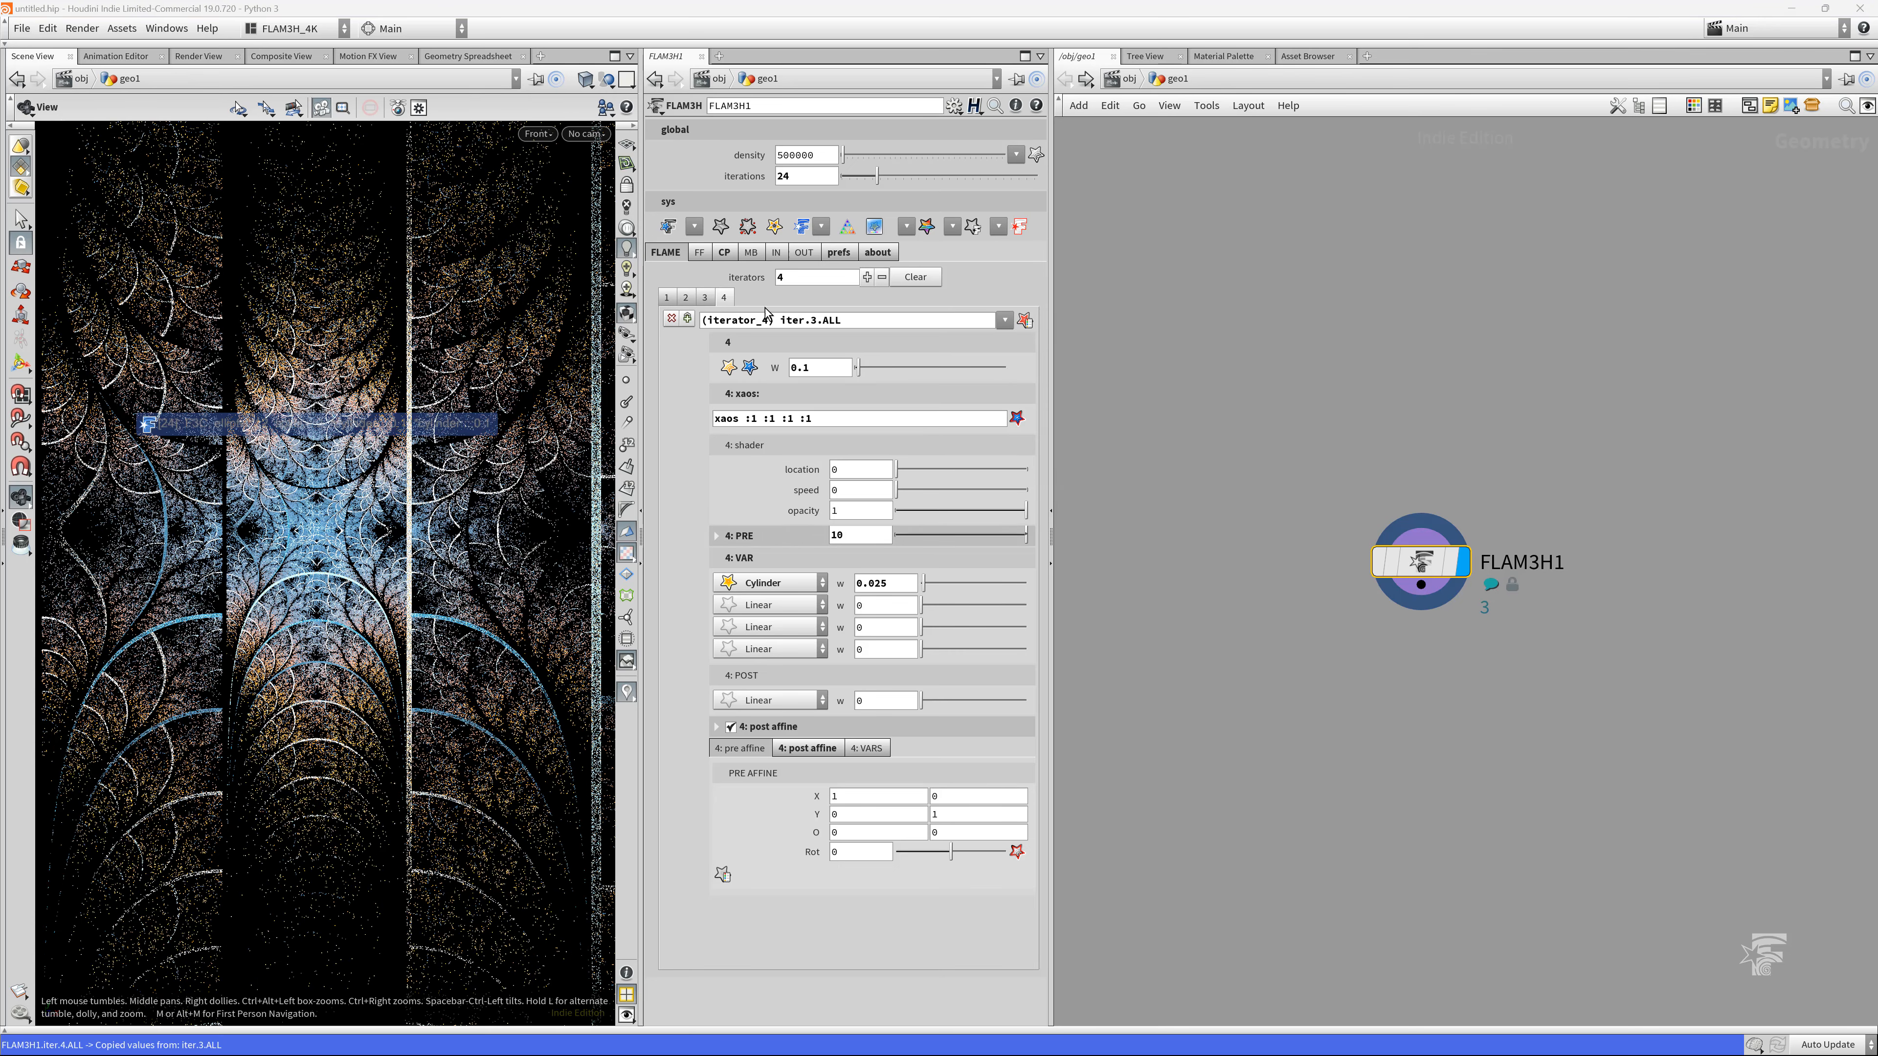
Check the third iterator's post affine offset and set the fourth iterator's post affine O offset to -1.025 in X
{"action": "left_click", "coordinate": [705, 297]}
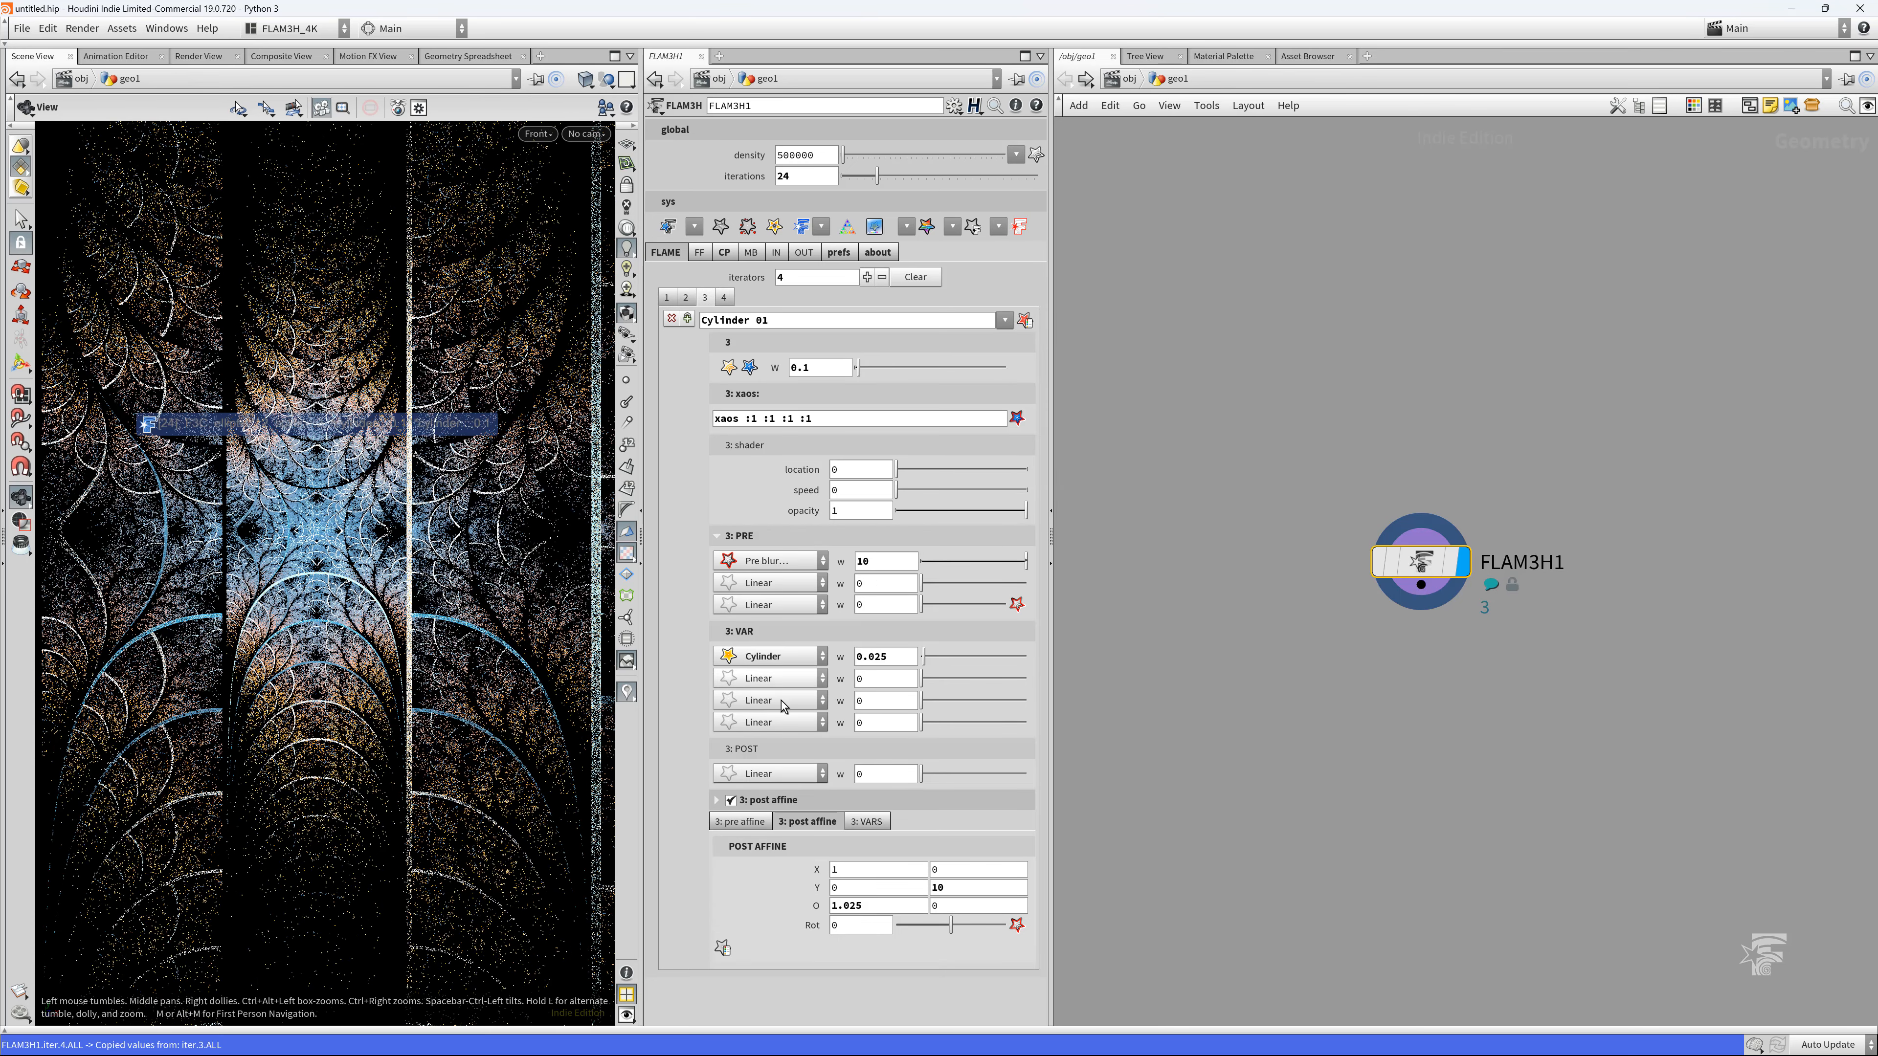
{"action": "left_click", "coordinate": [858, 903]}
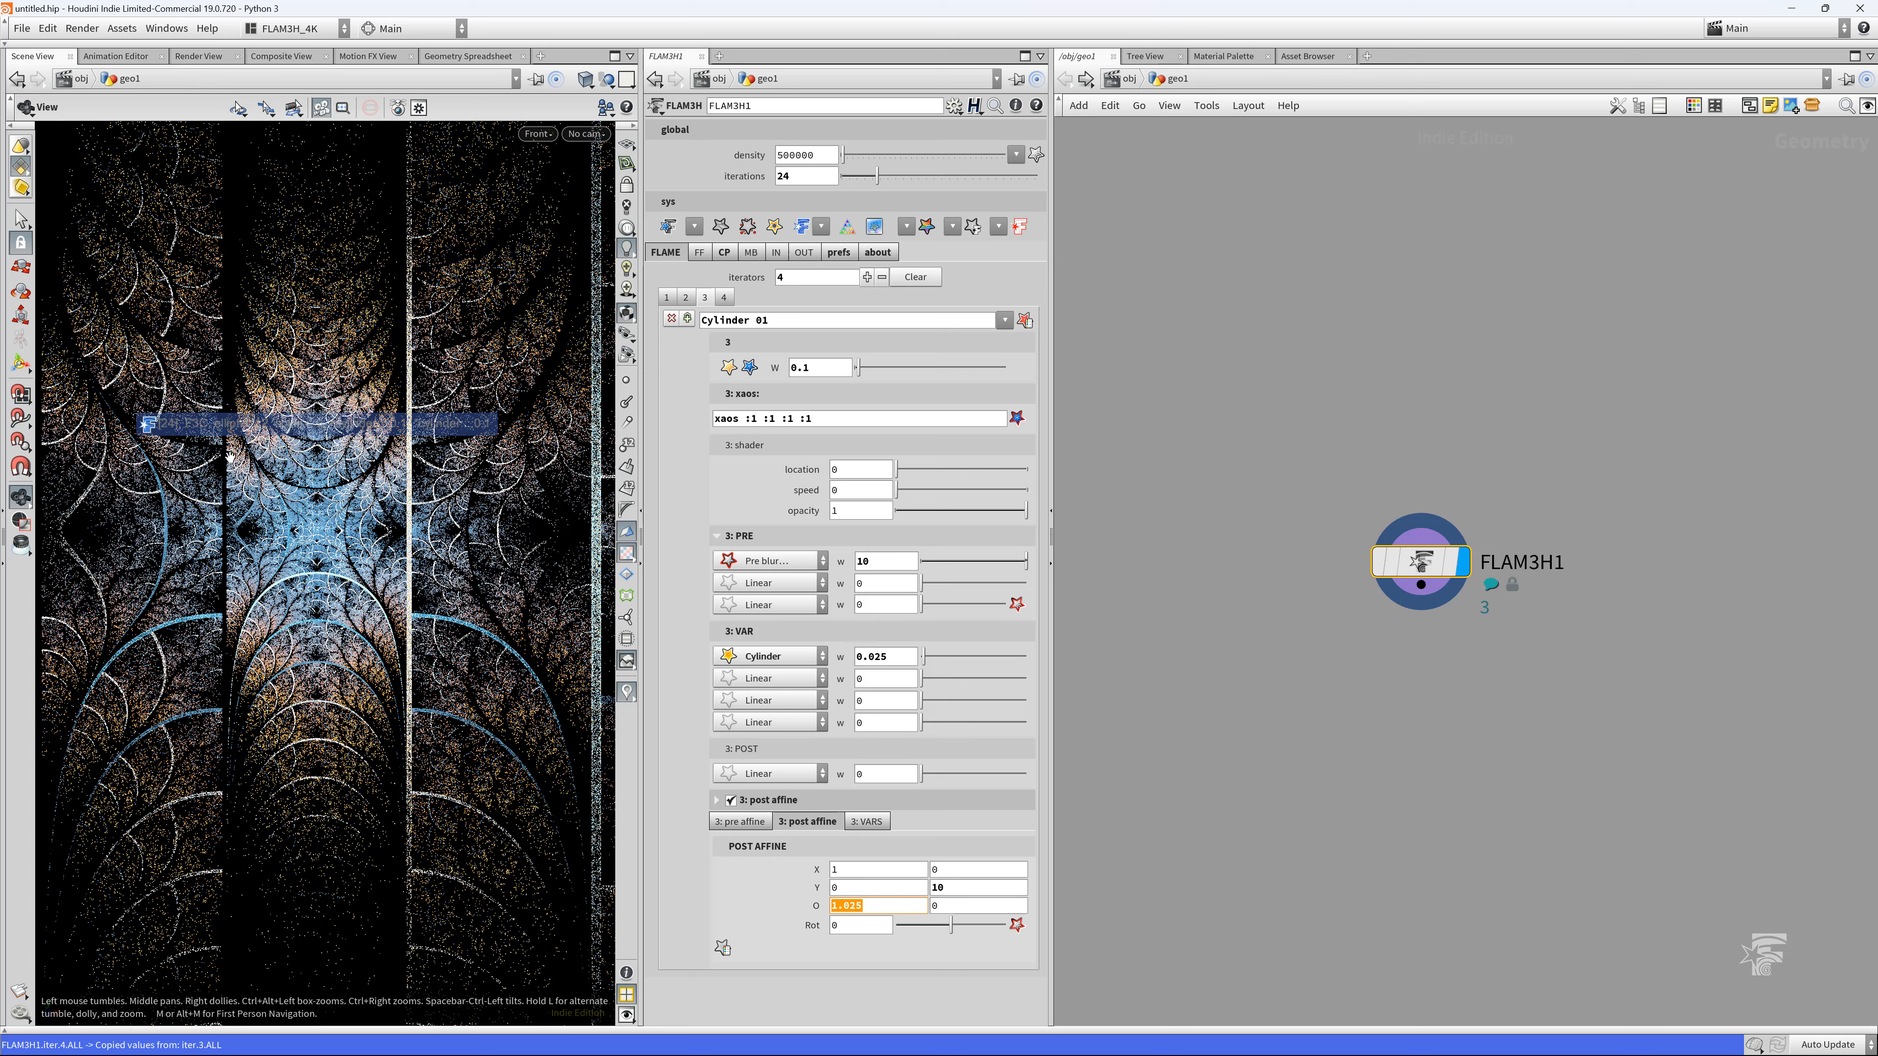
{"action": "left_click", "coordinate": [723, 297]}
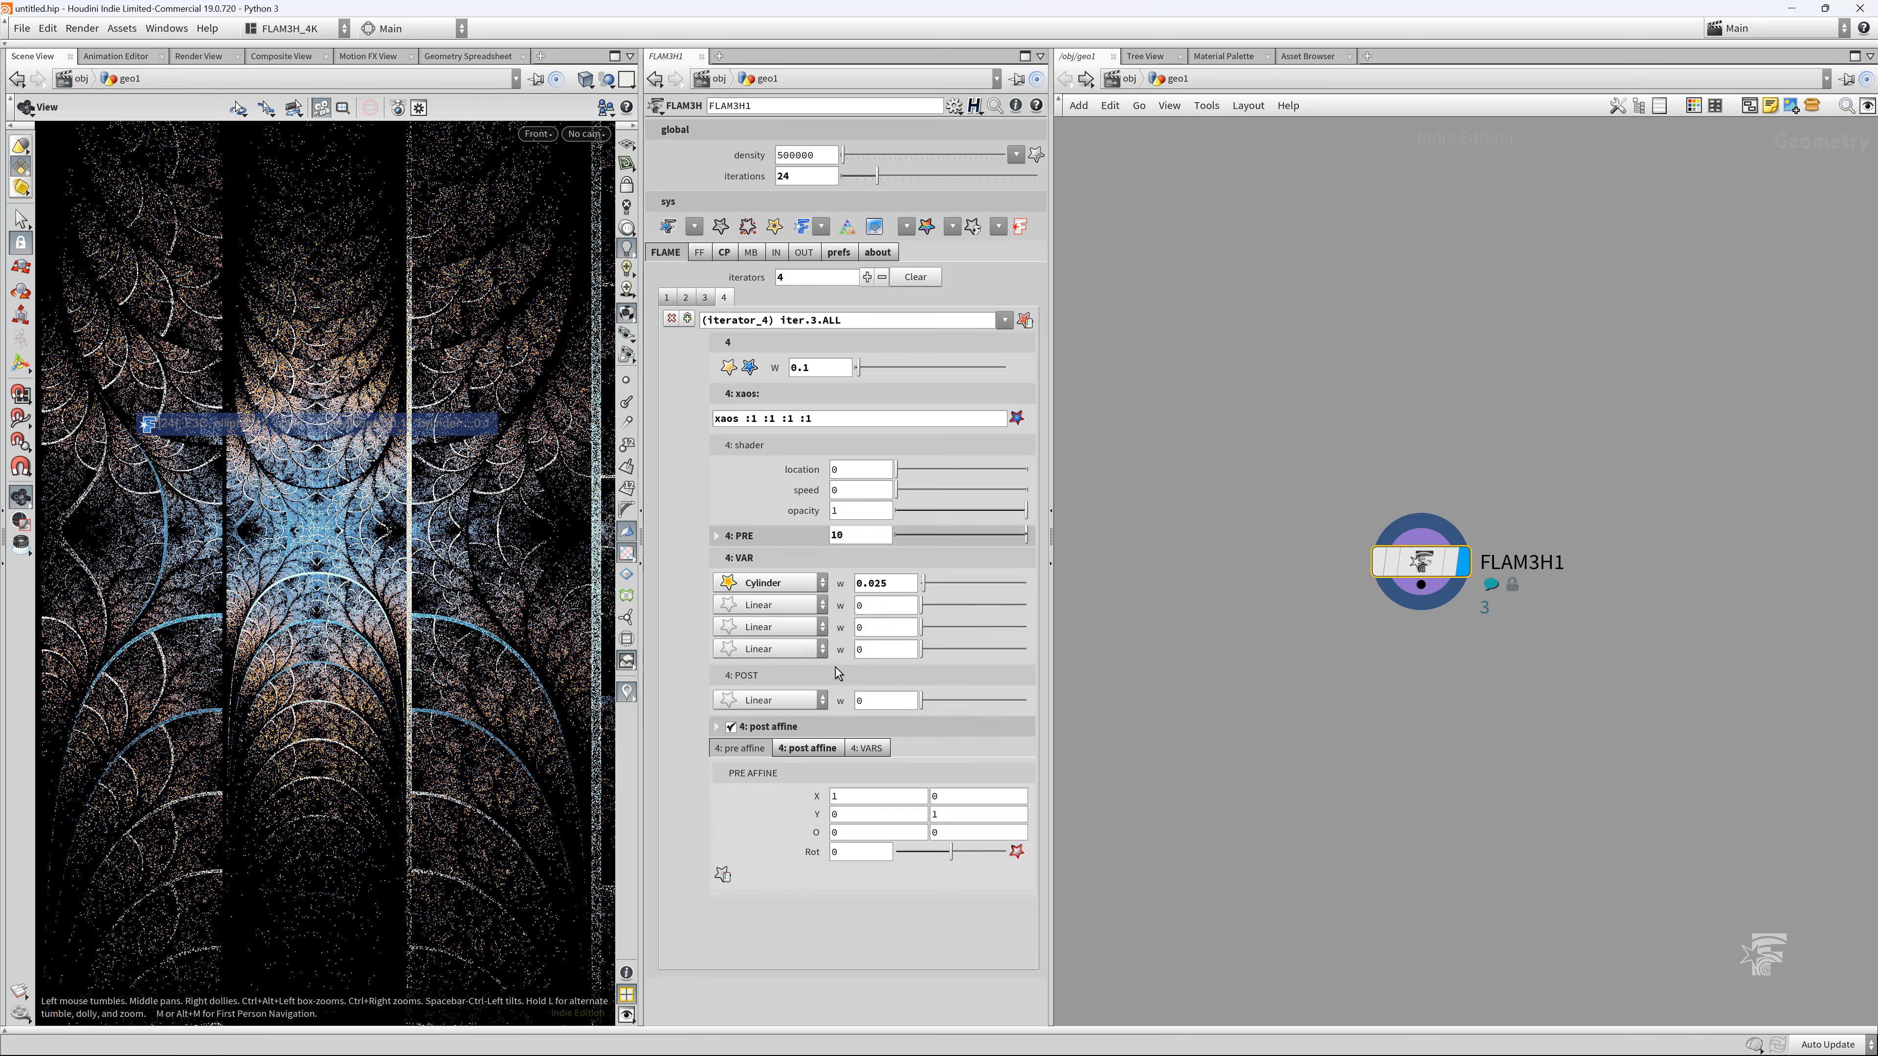
{"action": "left_click", "coordinate": [835, 748]}
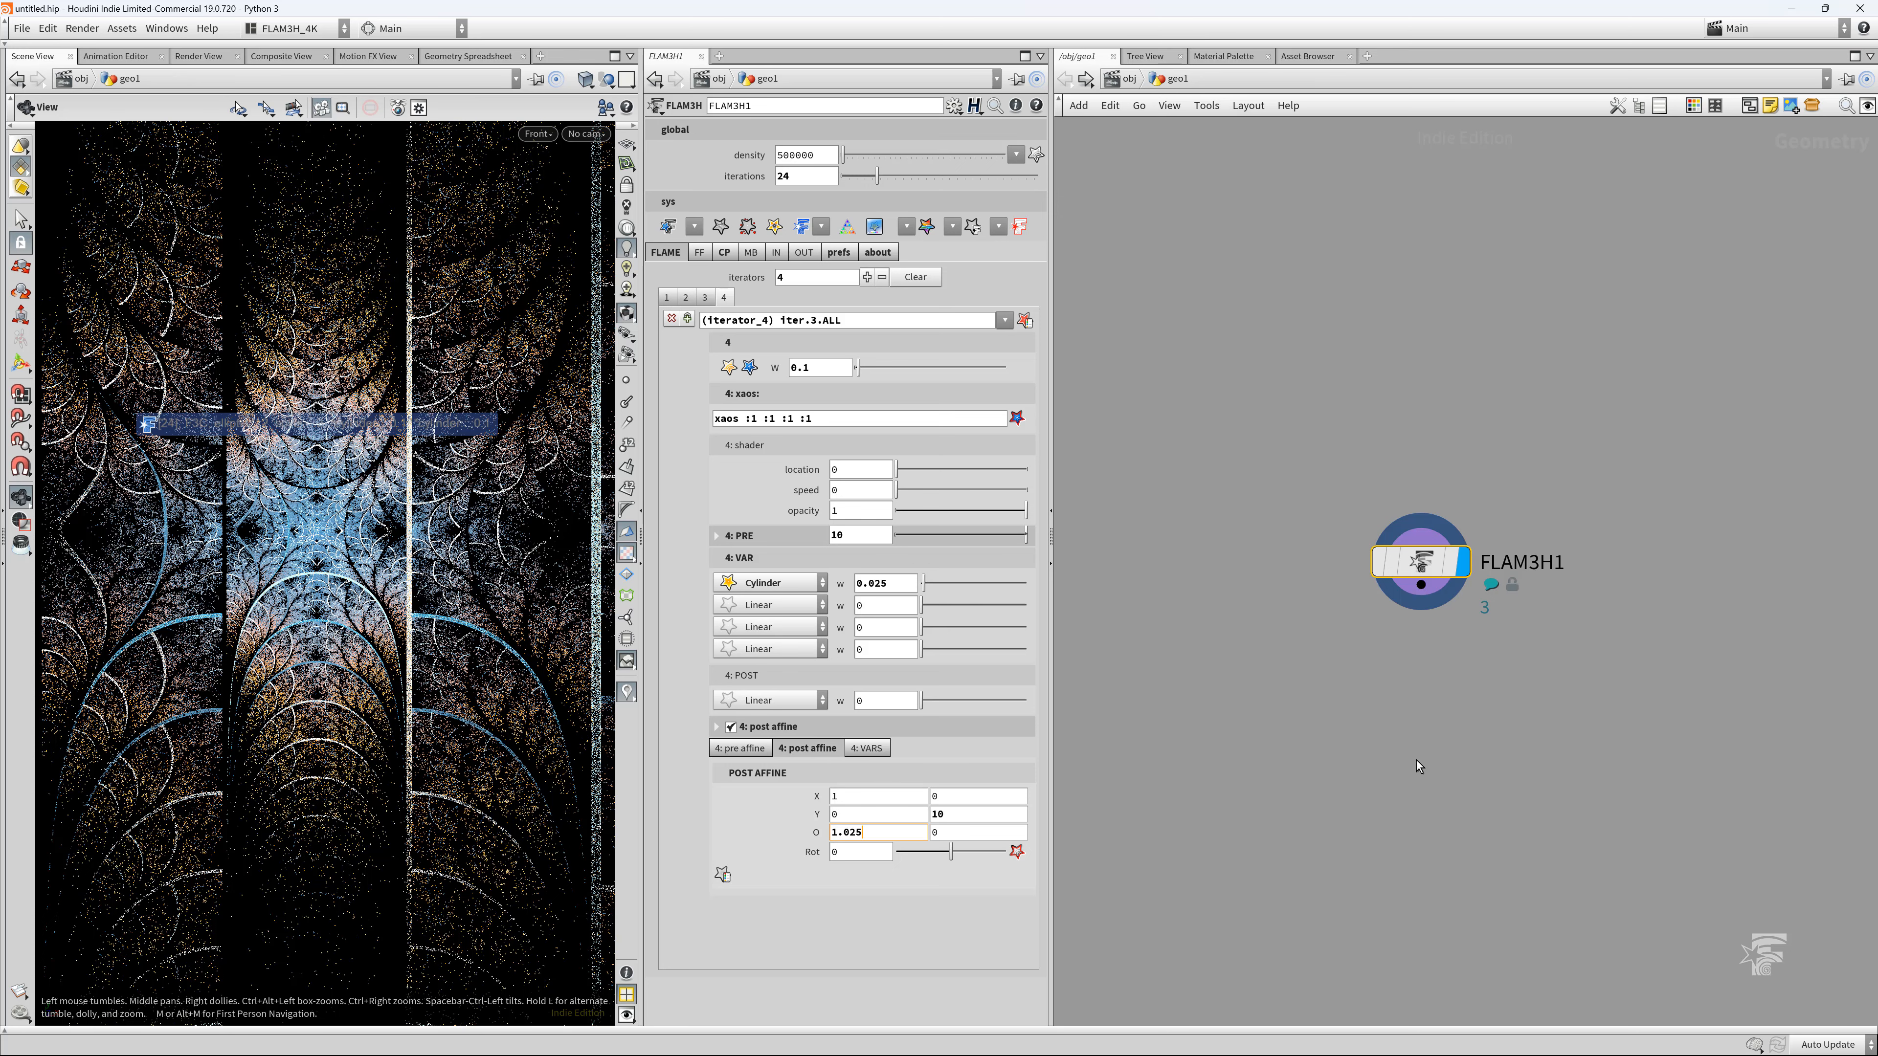
{"action": "type", "text": "-"}
{"action": "key", "text": "Return"}
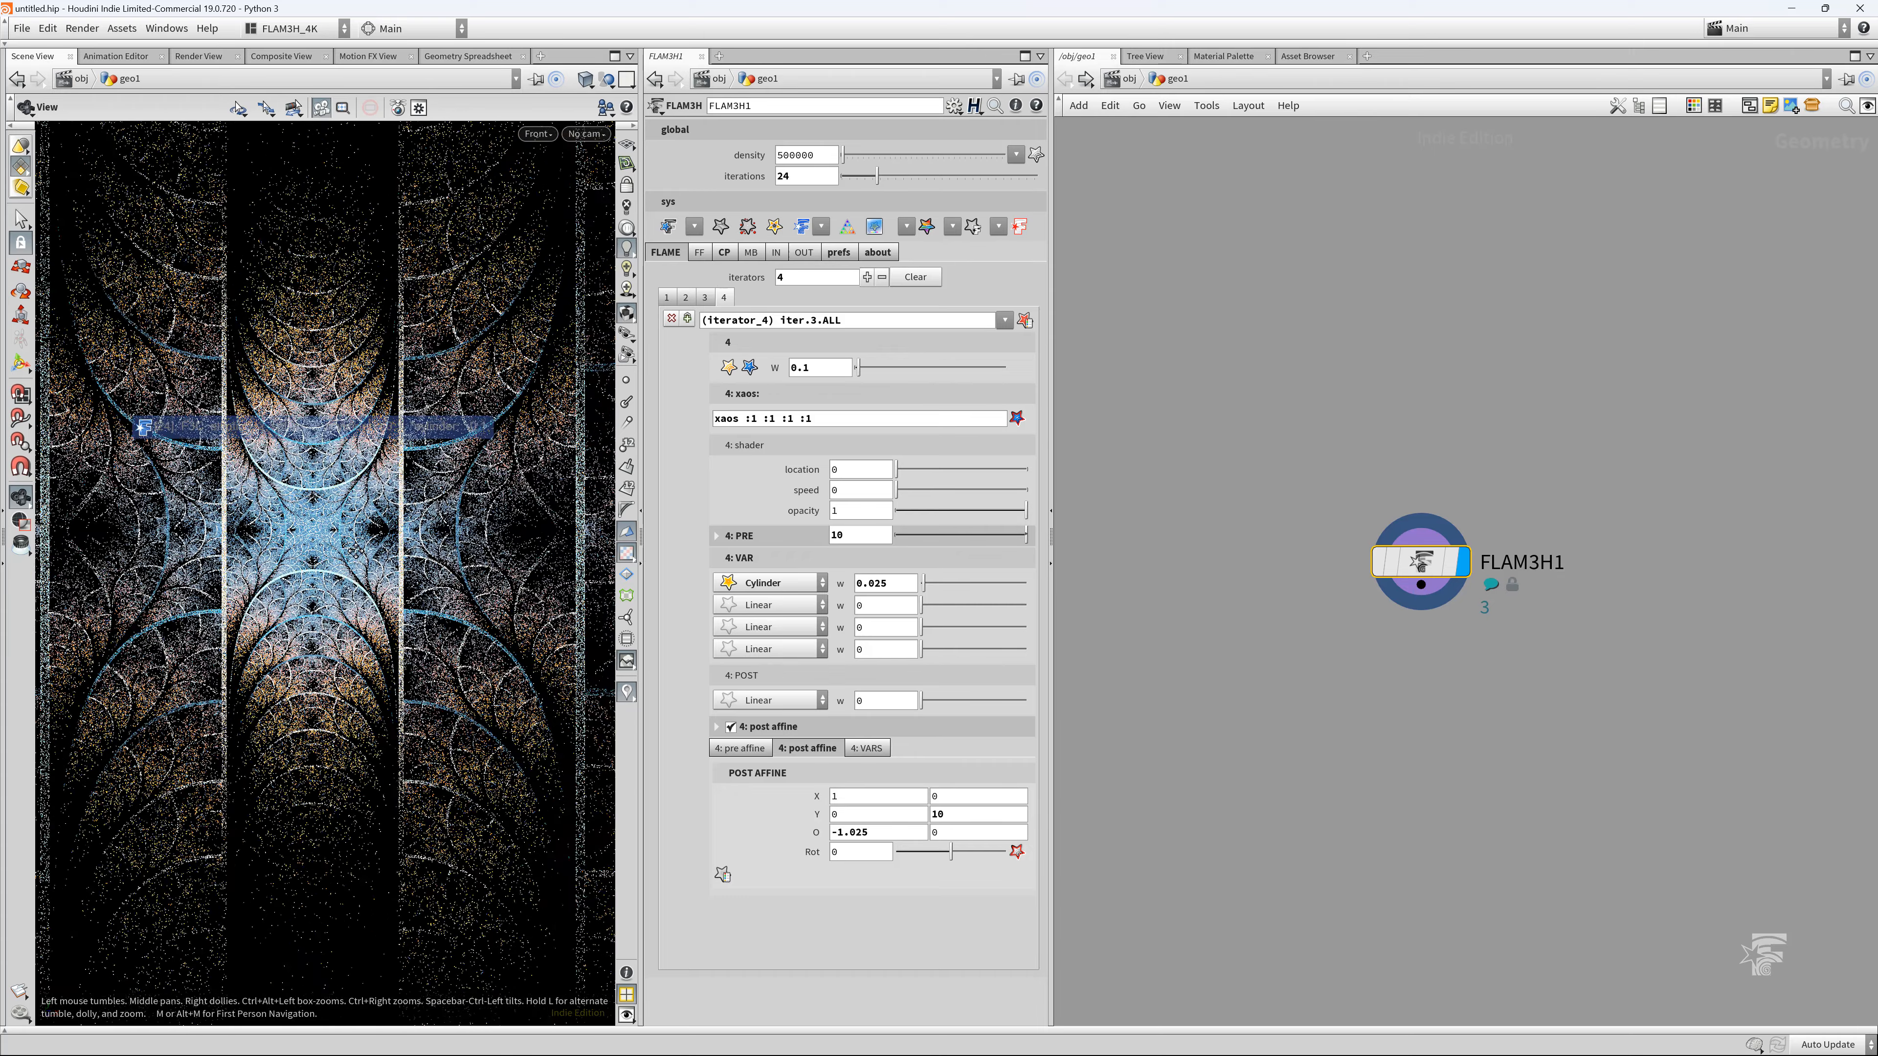
Set the third iterator's shader location to 0.1 and its shader speed to 0.15
{"action": "middle_click_drag", "start_coordinate": [356, 551], "coordinate": [358, 567]}
{"action": "mouse_move", "coordinate": [302, 565]}
{"action": "right_mouse_down"}
{"action": "mouse_move", "coordinate": [537, 533]}
{"action": "mouse_move", "coordinate": [331, 553]}
{"action": "right_mouse_up"}
{"action": "middle_click_drag", "start_coordinate": [312, 568], "coordinate": [301, 575]}
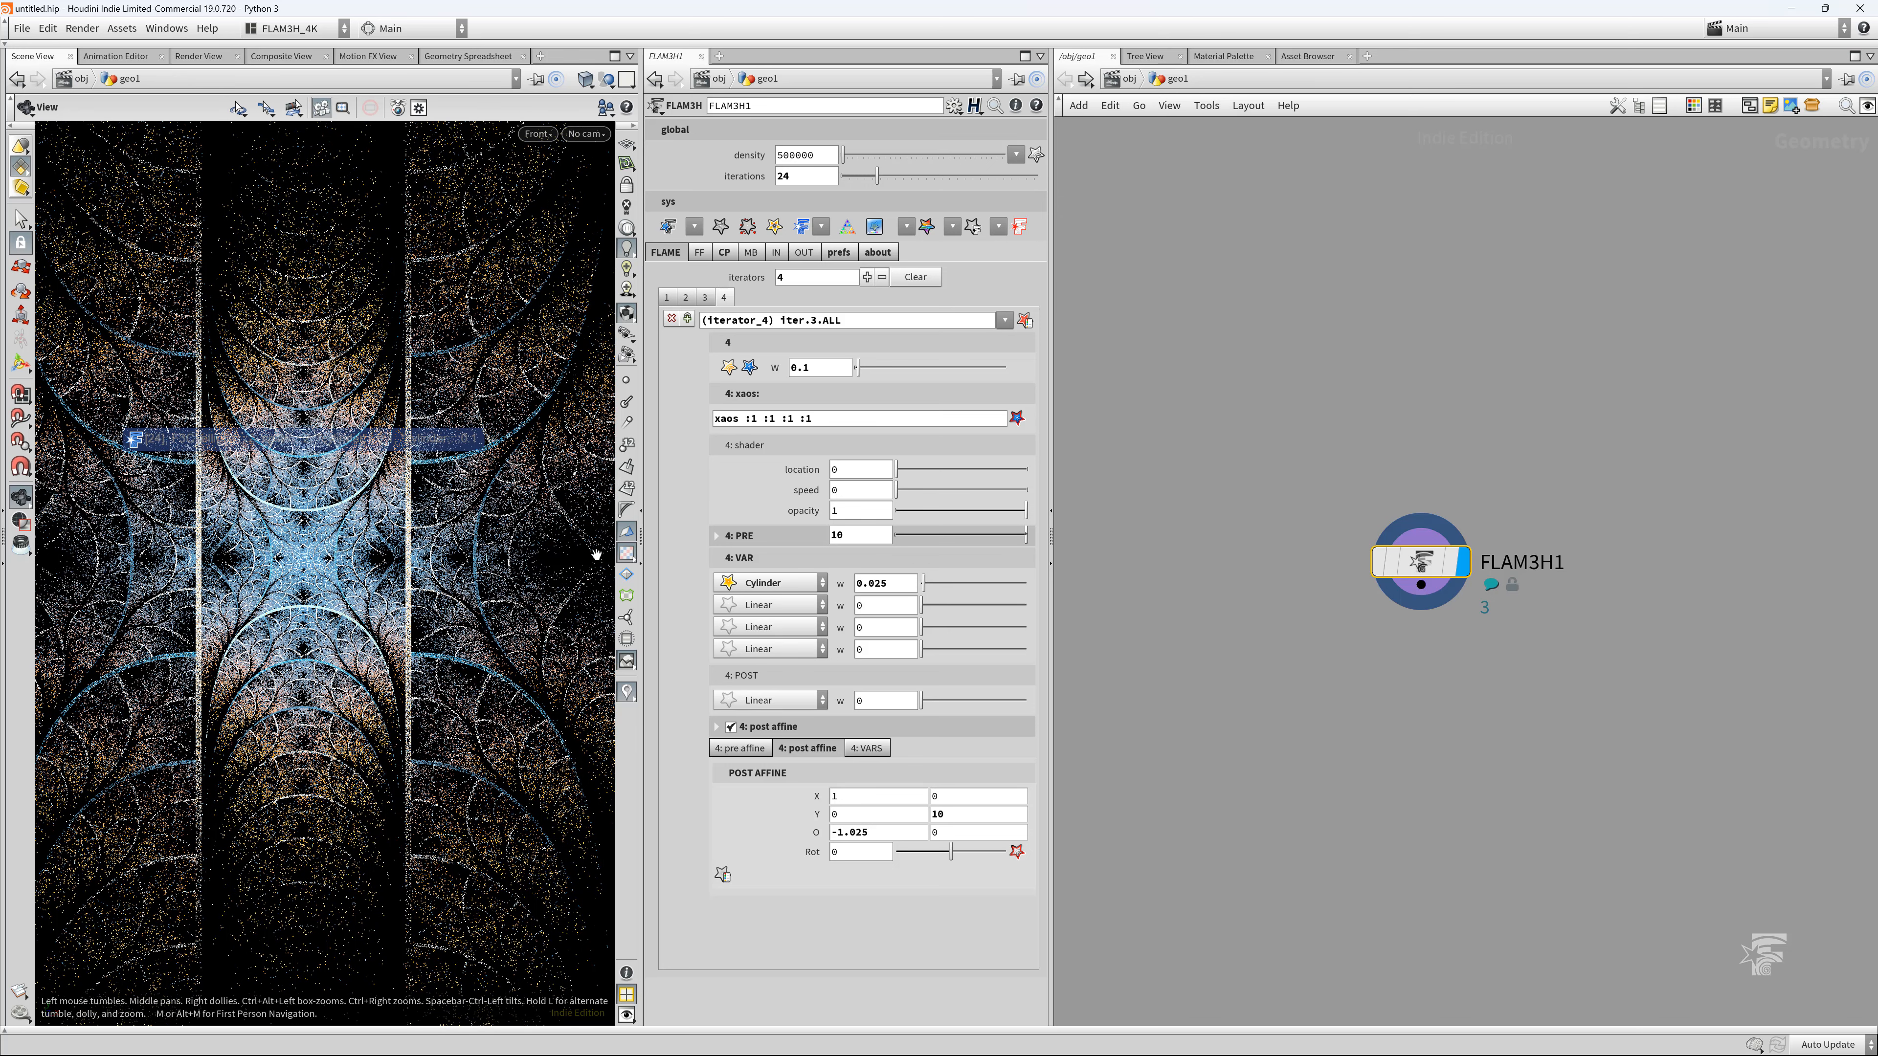
{"action": "left_click", "coordinate": [705, 296]}
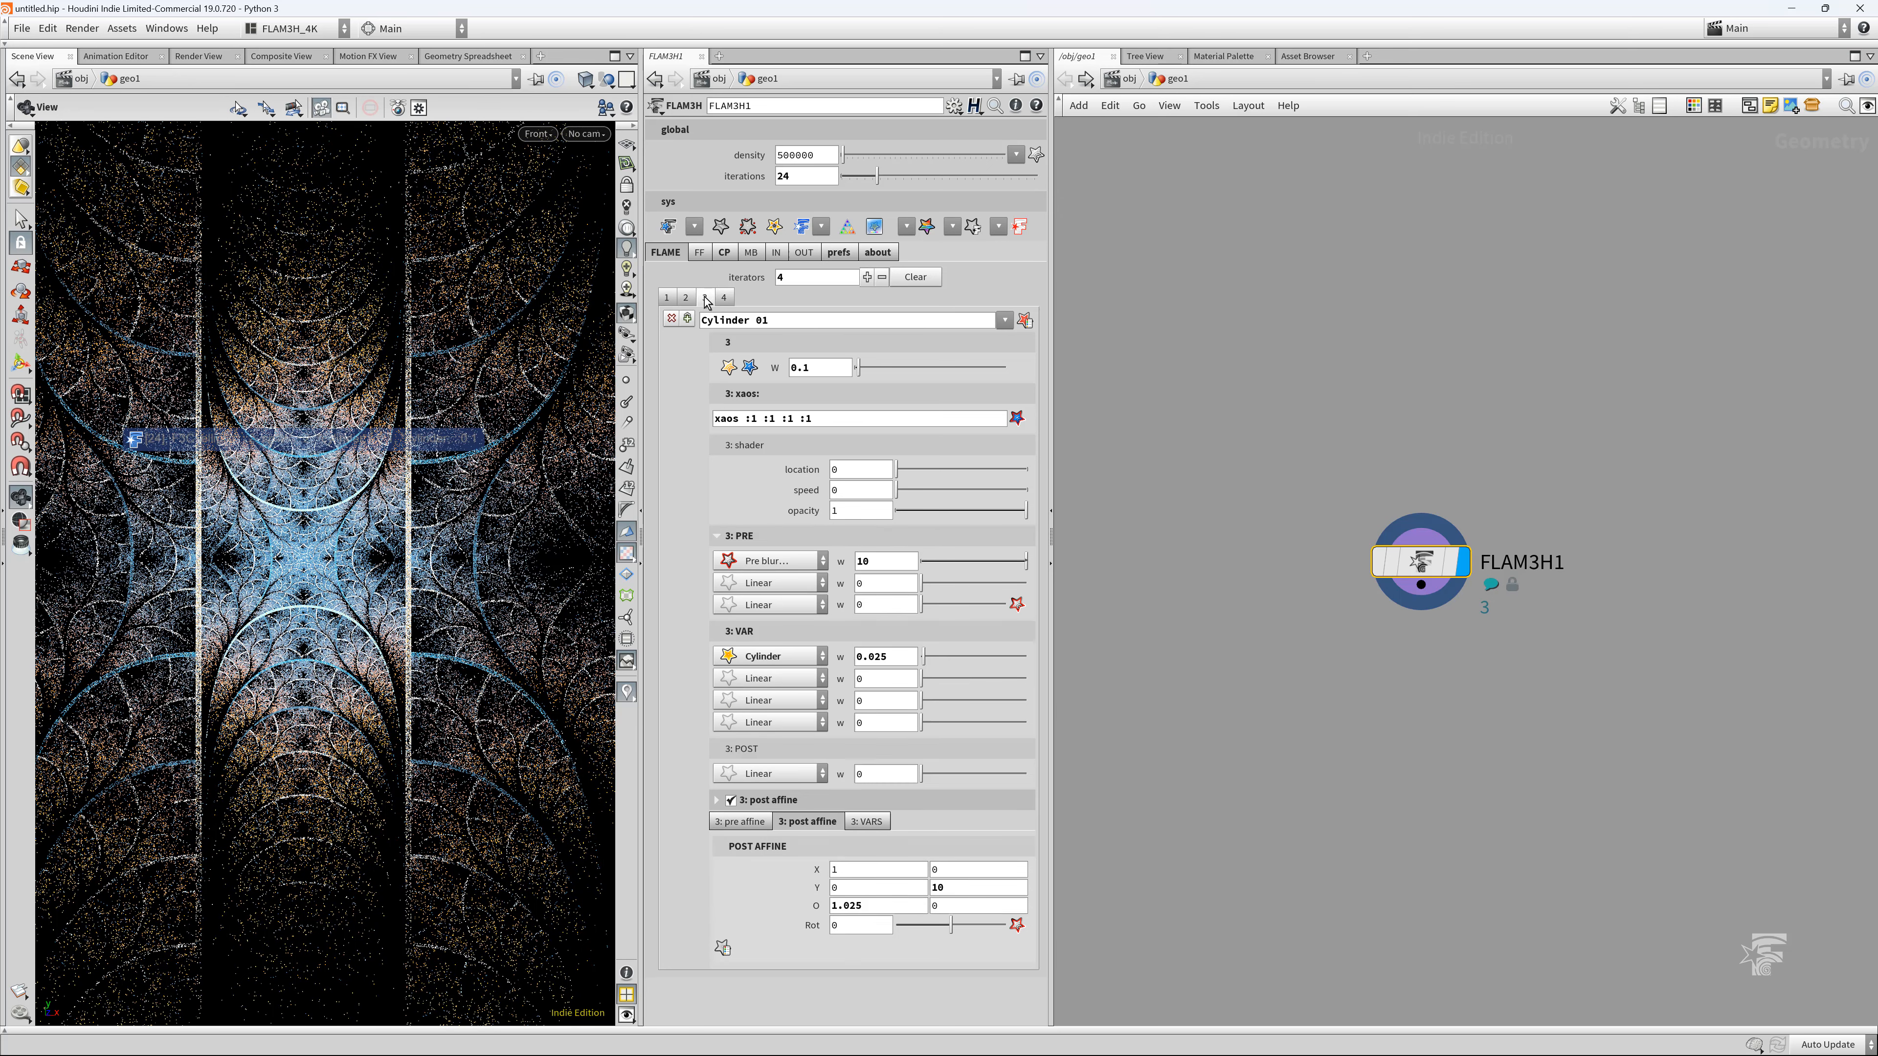
{"action": "left_click", "coordinate": [880, 471]}
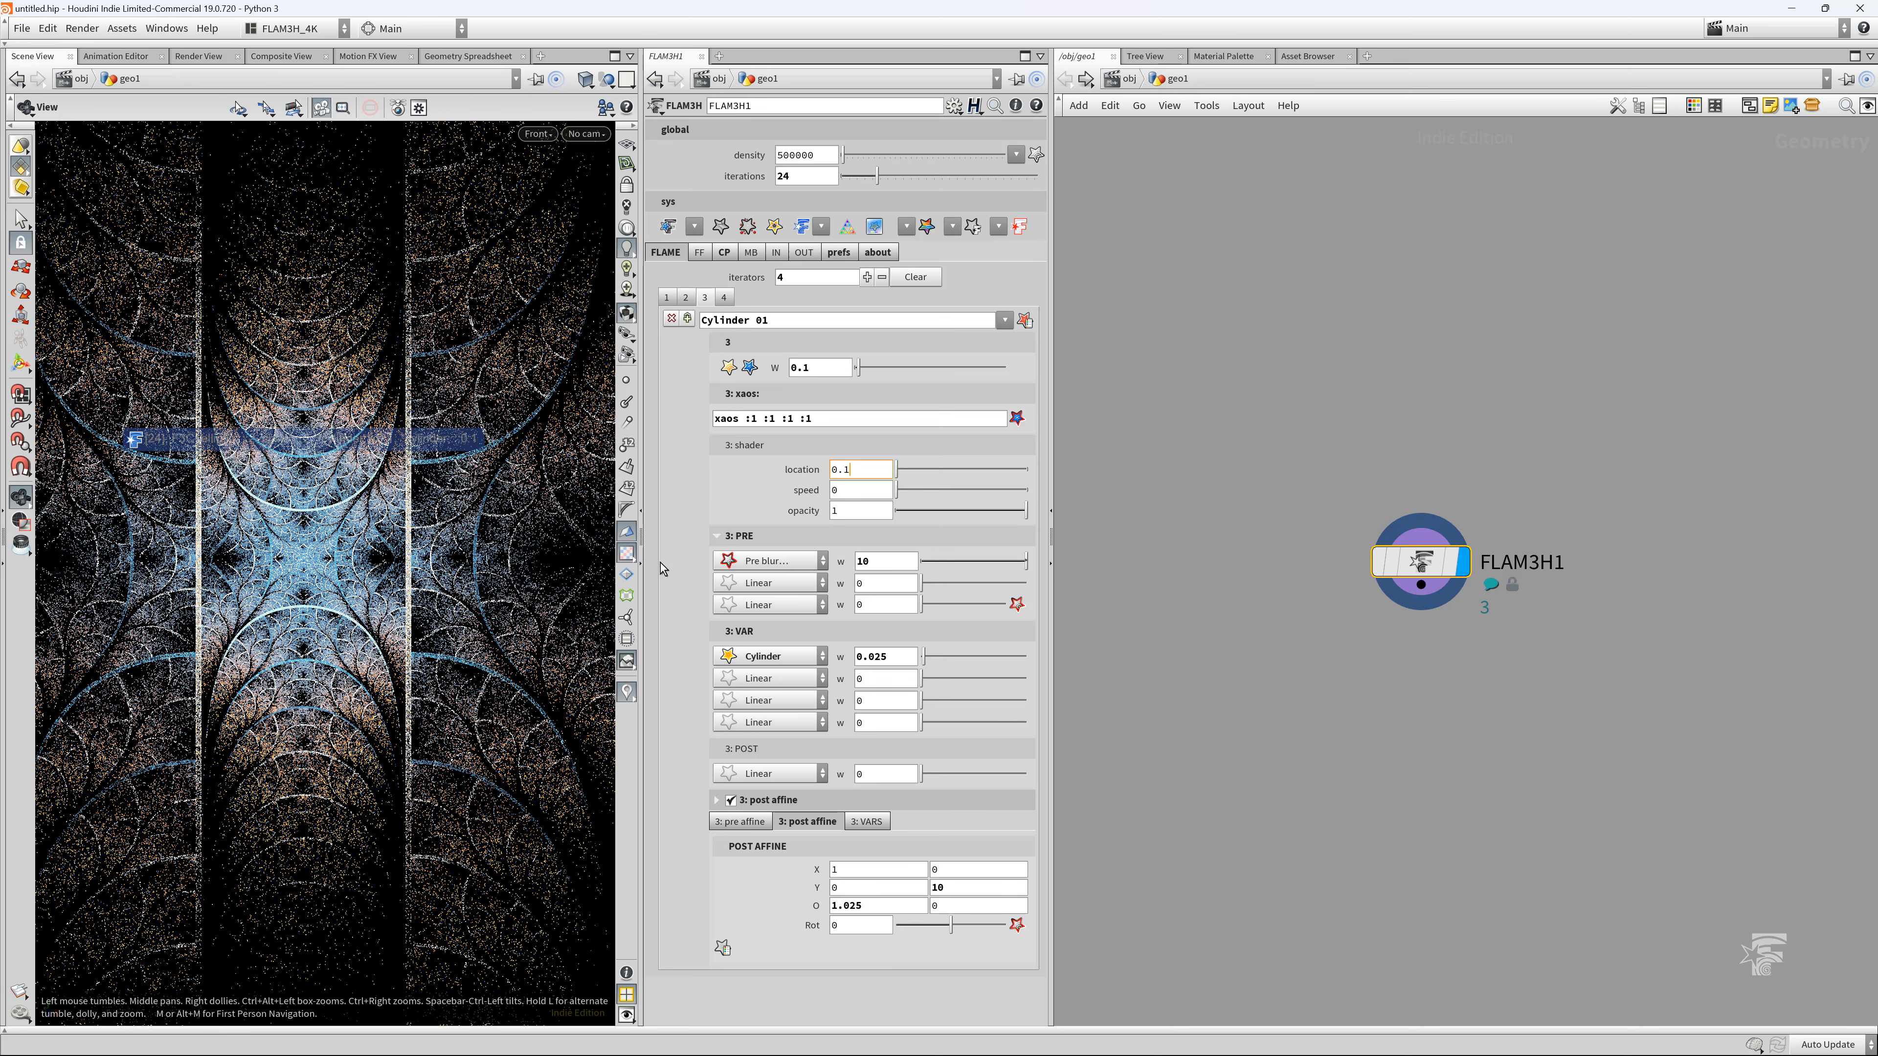
{"action": "key", "text": "Return"}
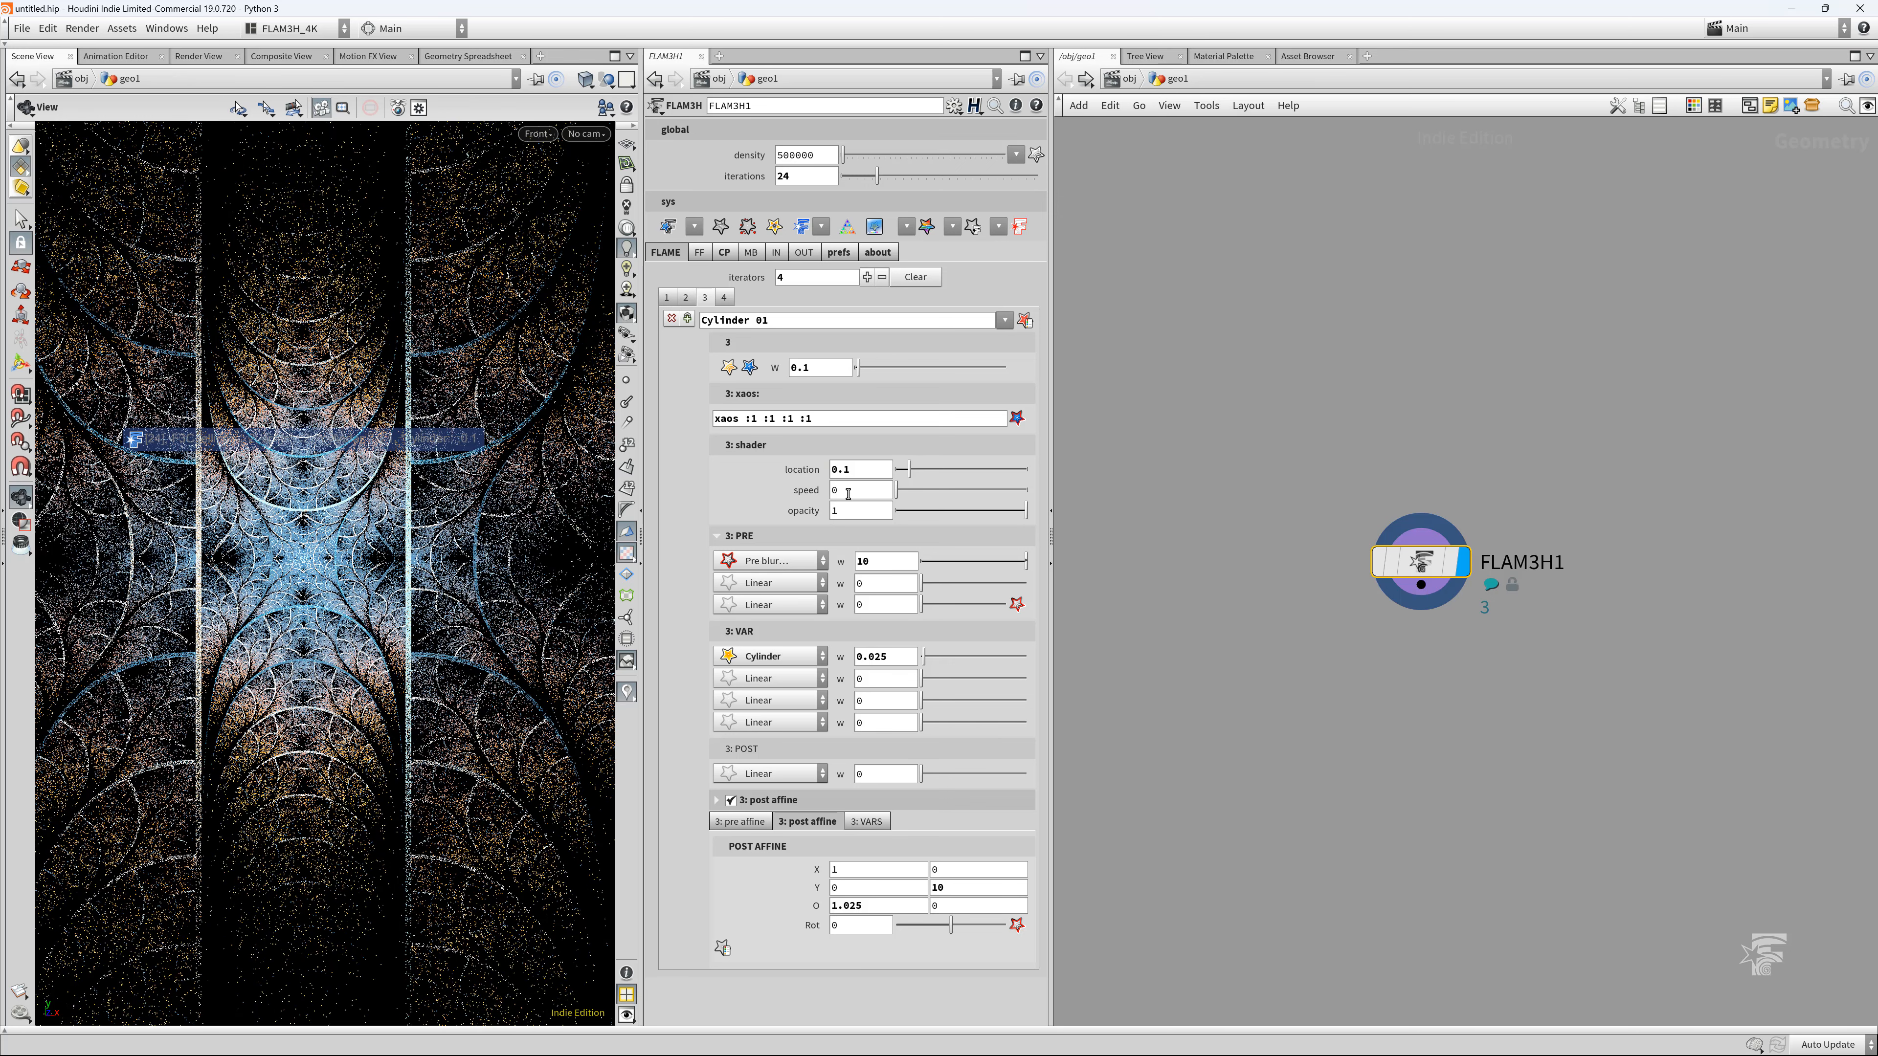
{"action": "type", "text": "0.15"}
{"action": "key", "text": "Return"}
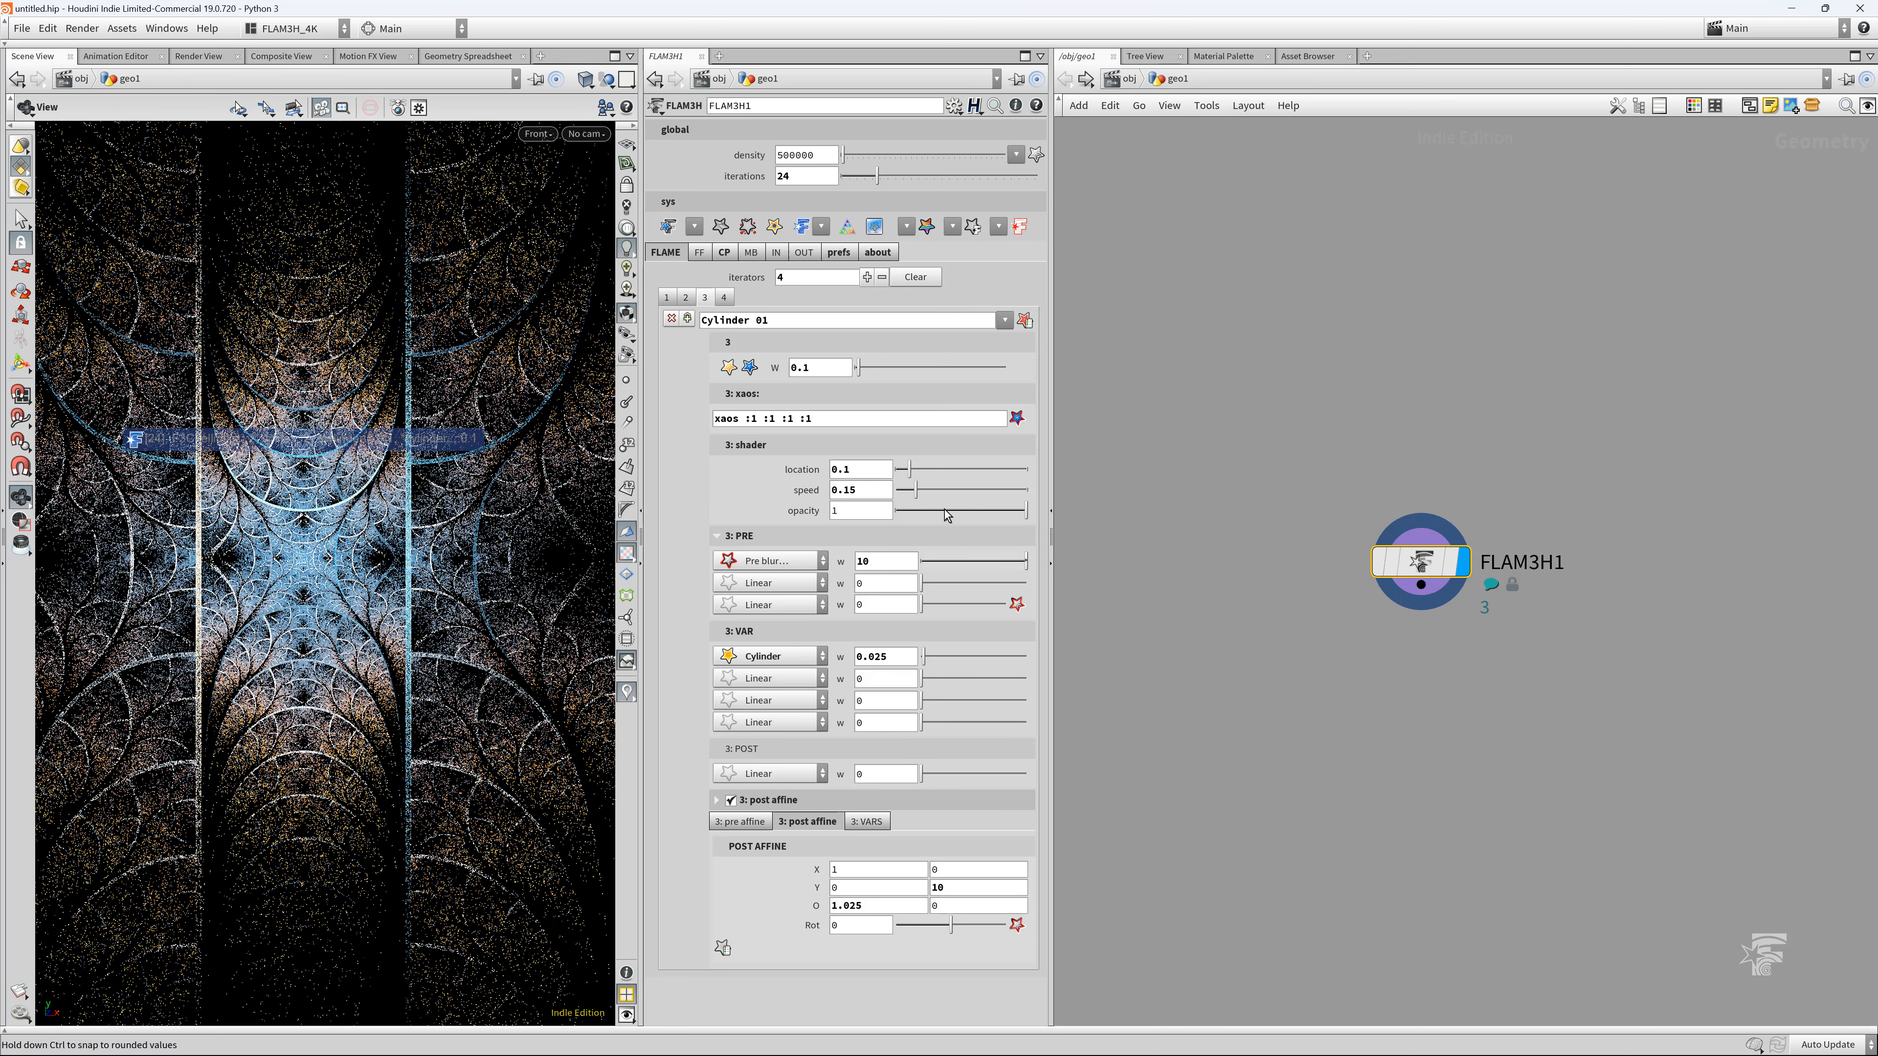
Set the third iterator's shader speed to 0.395 and its shader location to 0.195
{"action": "double_click", "coordinate": [864, 489]}
{"action": "type", "text": "0.395"}
{"action": "key", "text": "Return"}
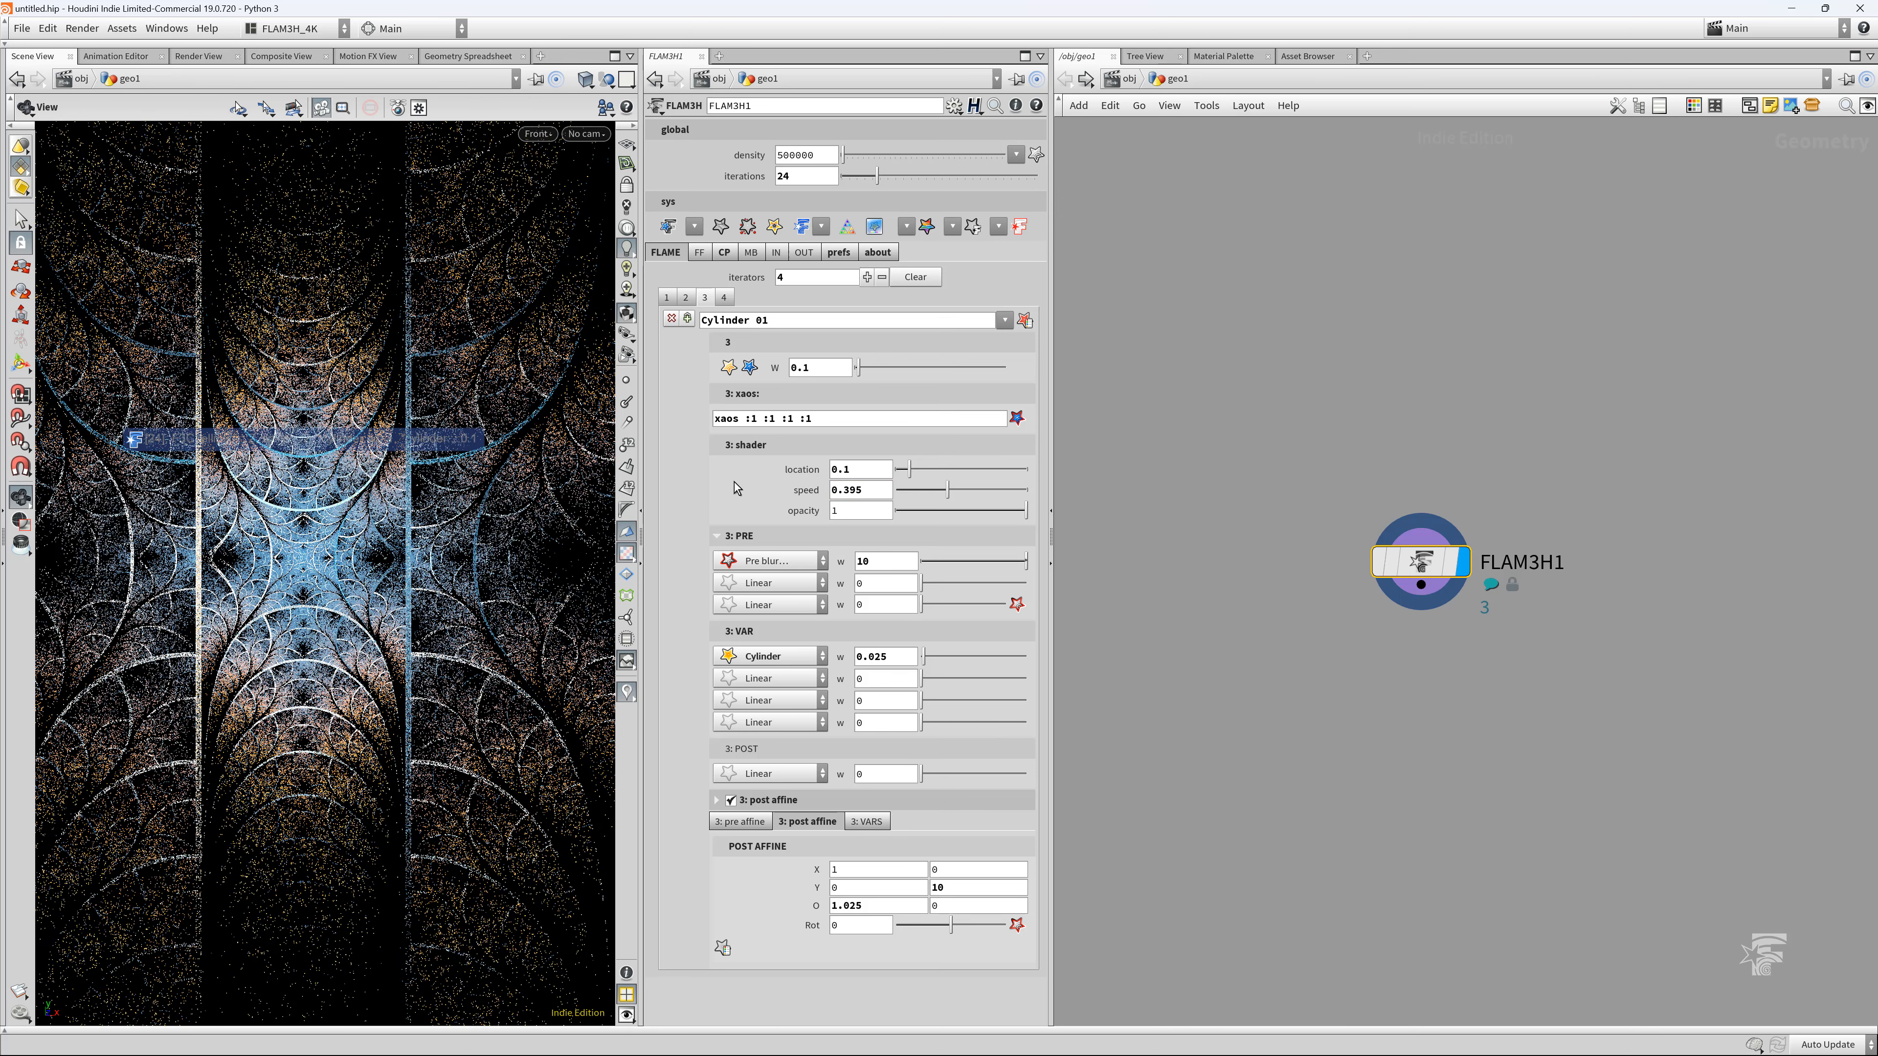
{"action": "left_click_drag", "start_coordinate": [866, 471], "coordinate": [670, 470]}
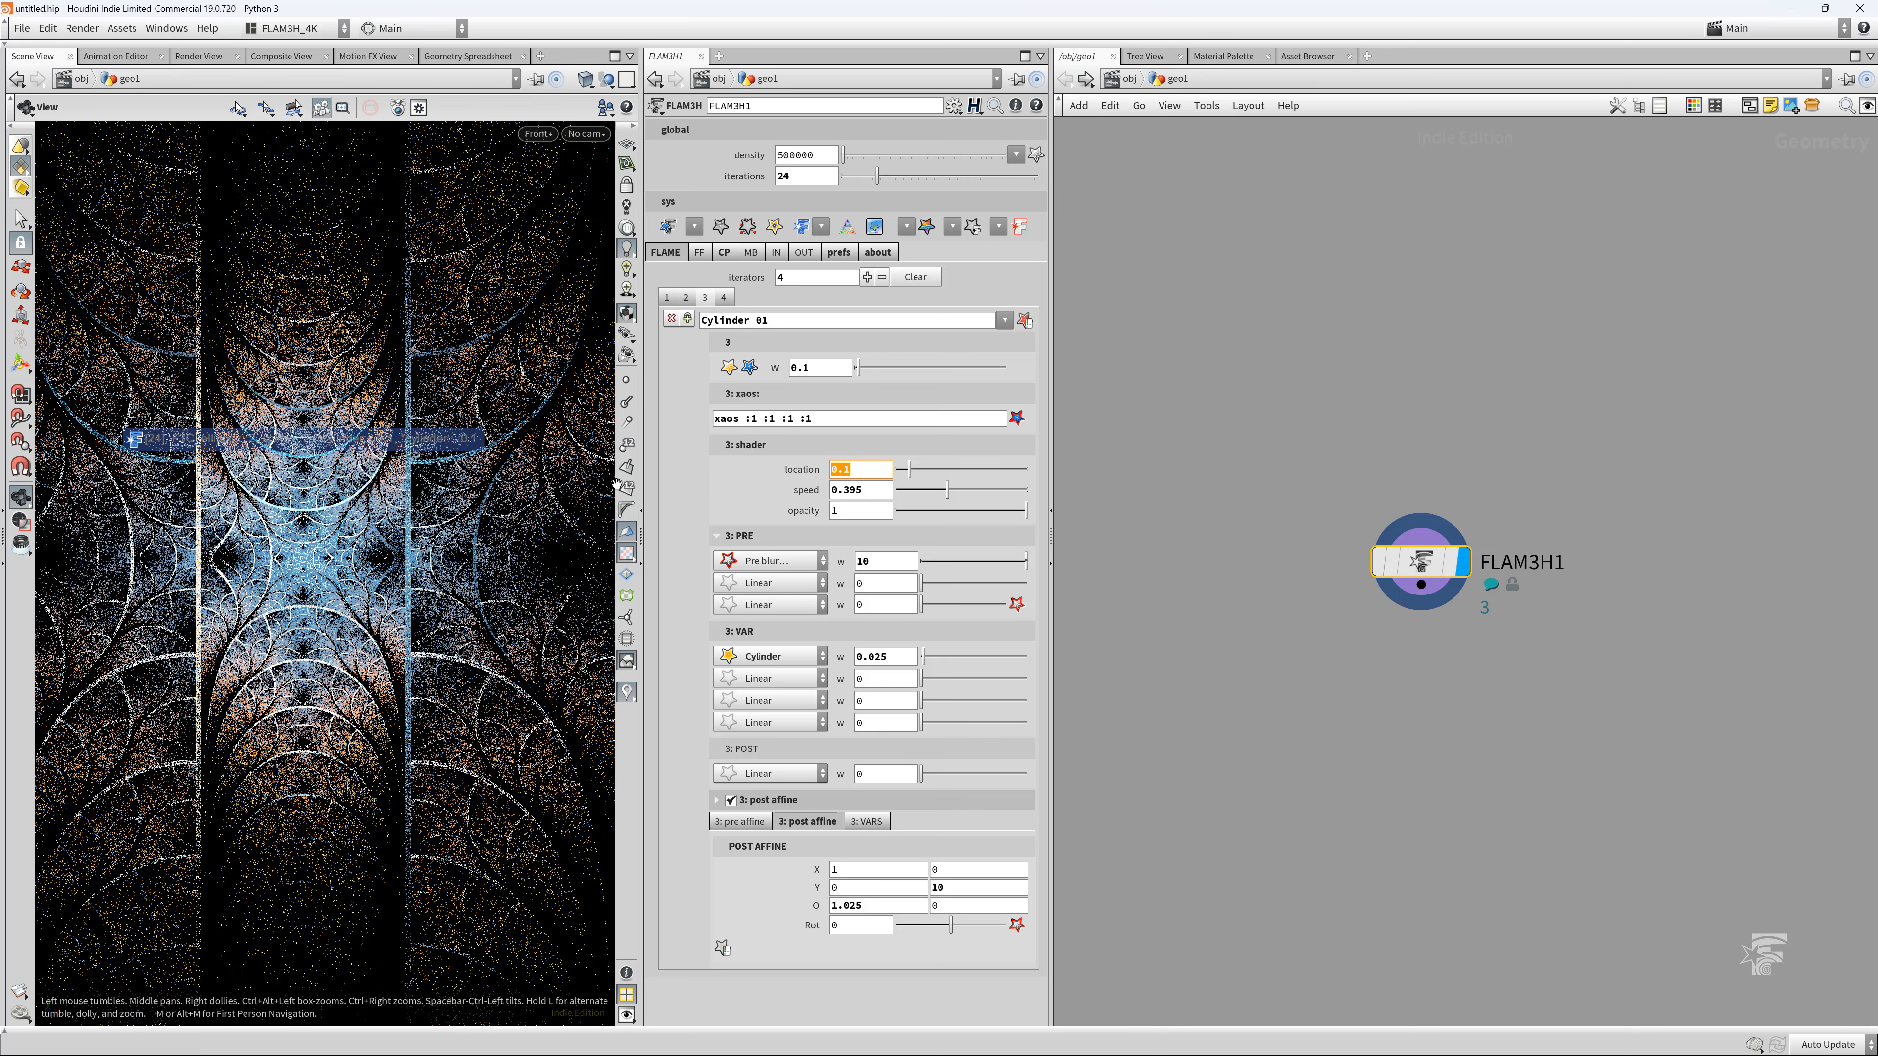
{"action": "type", "text": "0.195"}
{"action": "key", "text": "Return"}
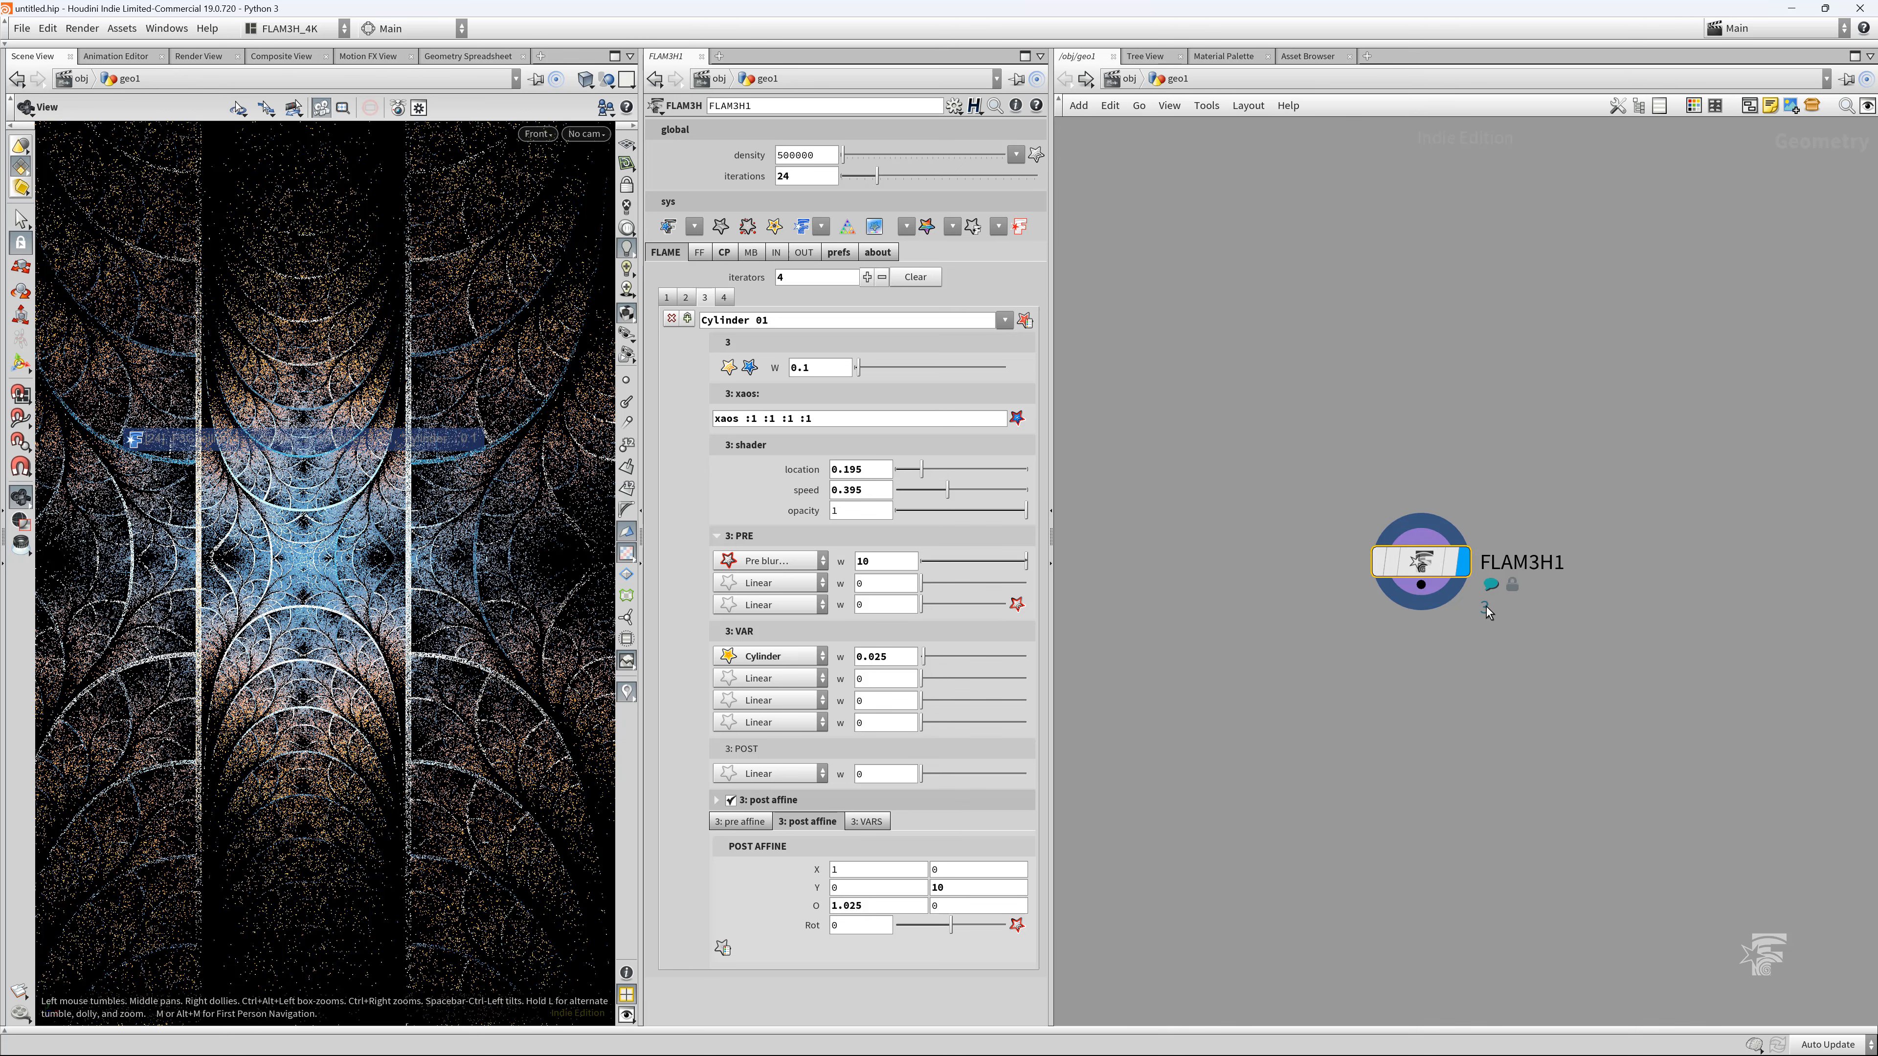
Paste only the shader values of the marked third iterator into the fourth iterator
{"action": "left_click", "coordinate": [724, 297]}
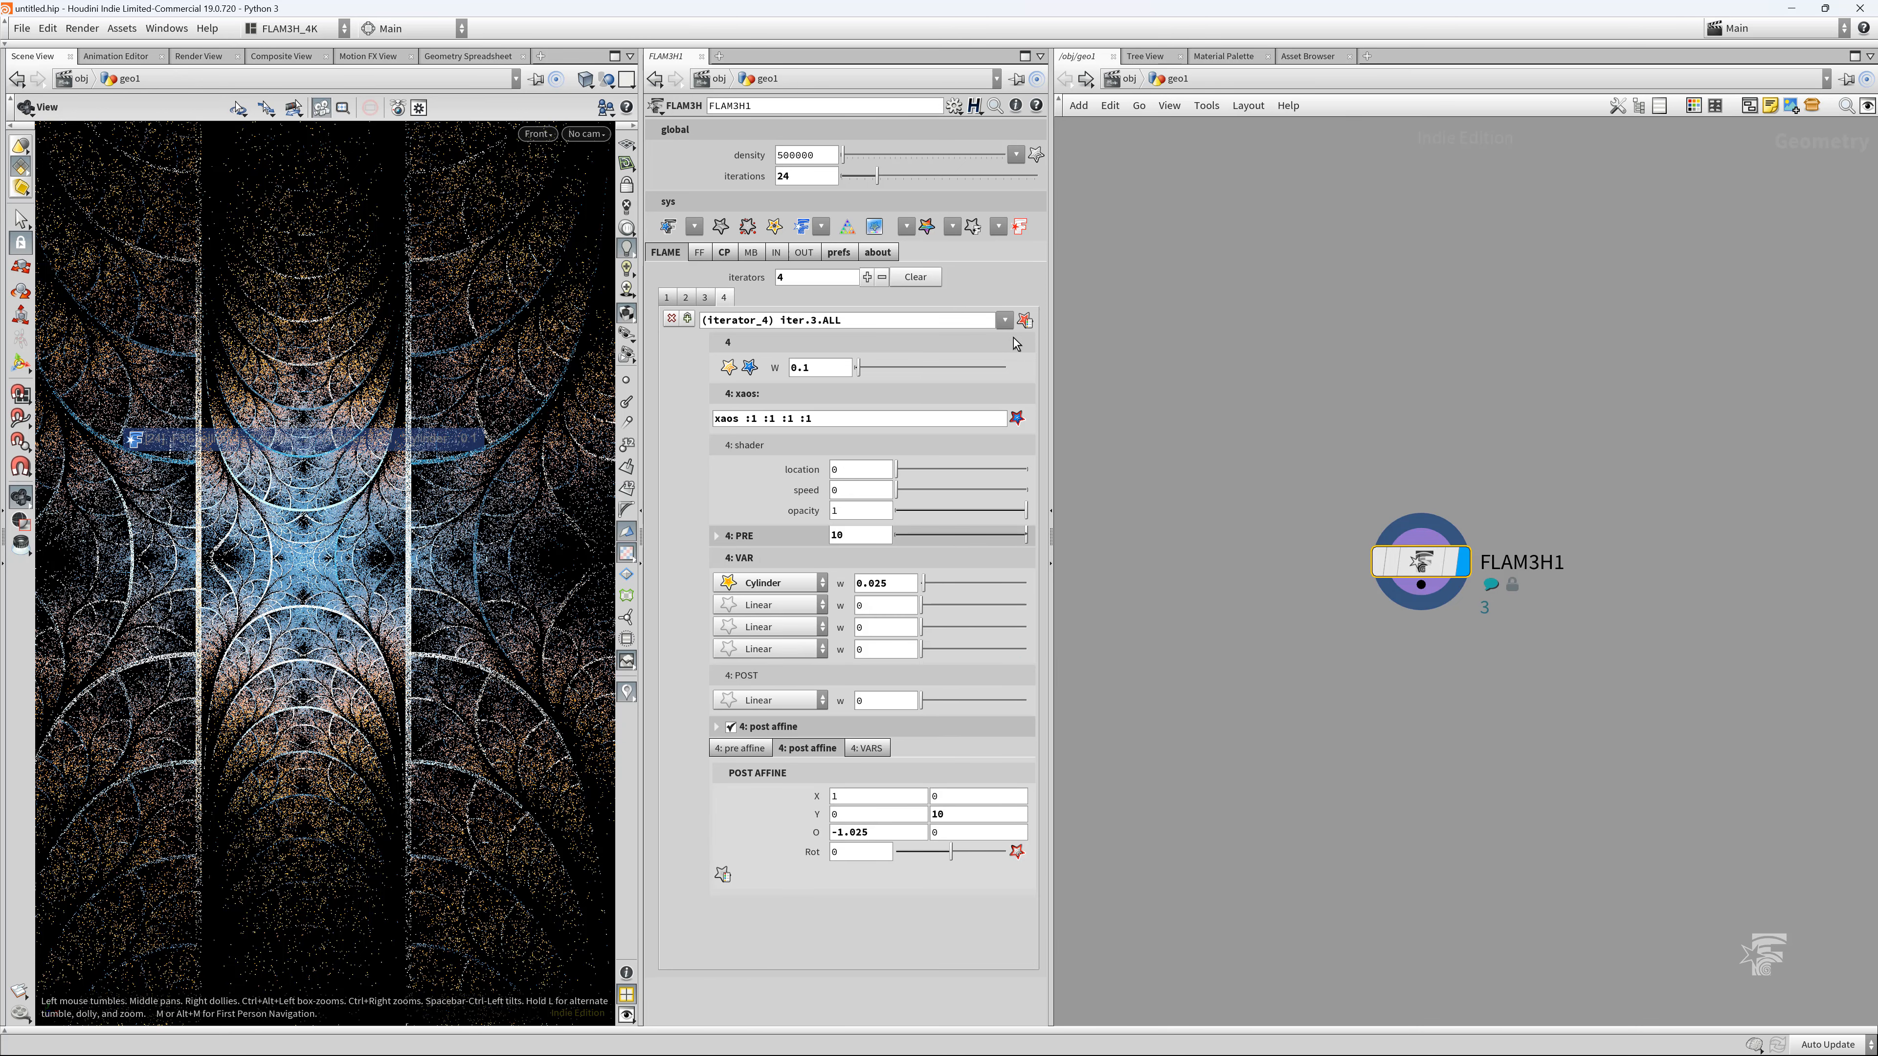
{"action": "left_click", "coordinate": [1005, 321]}
{"action": "left_click", "coordinate": [1041, 403]}
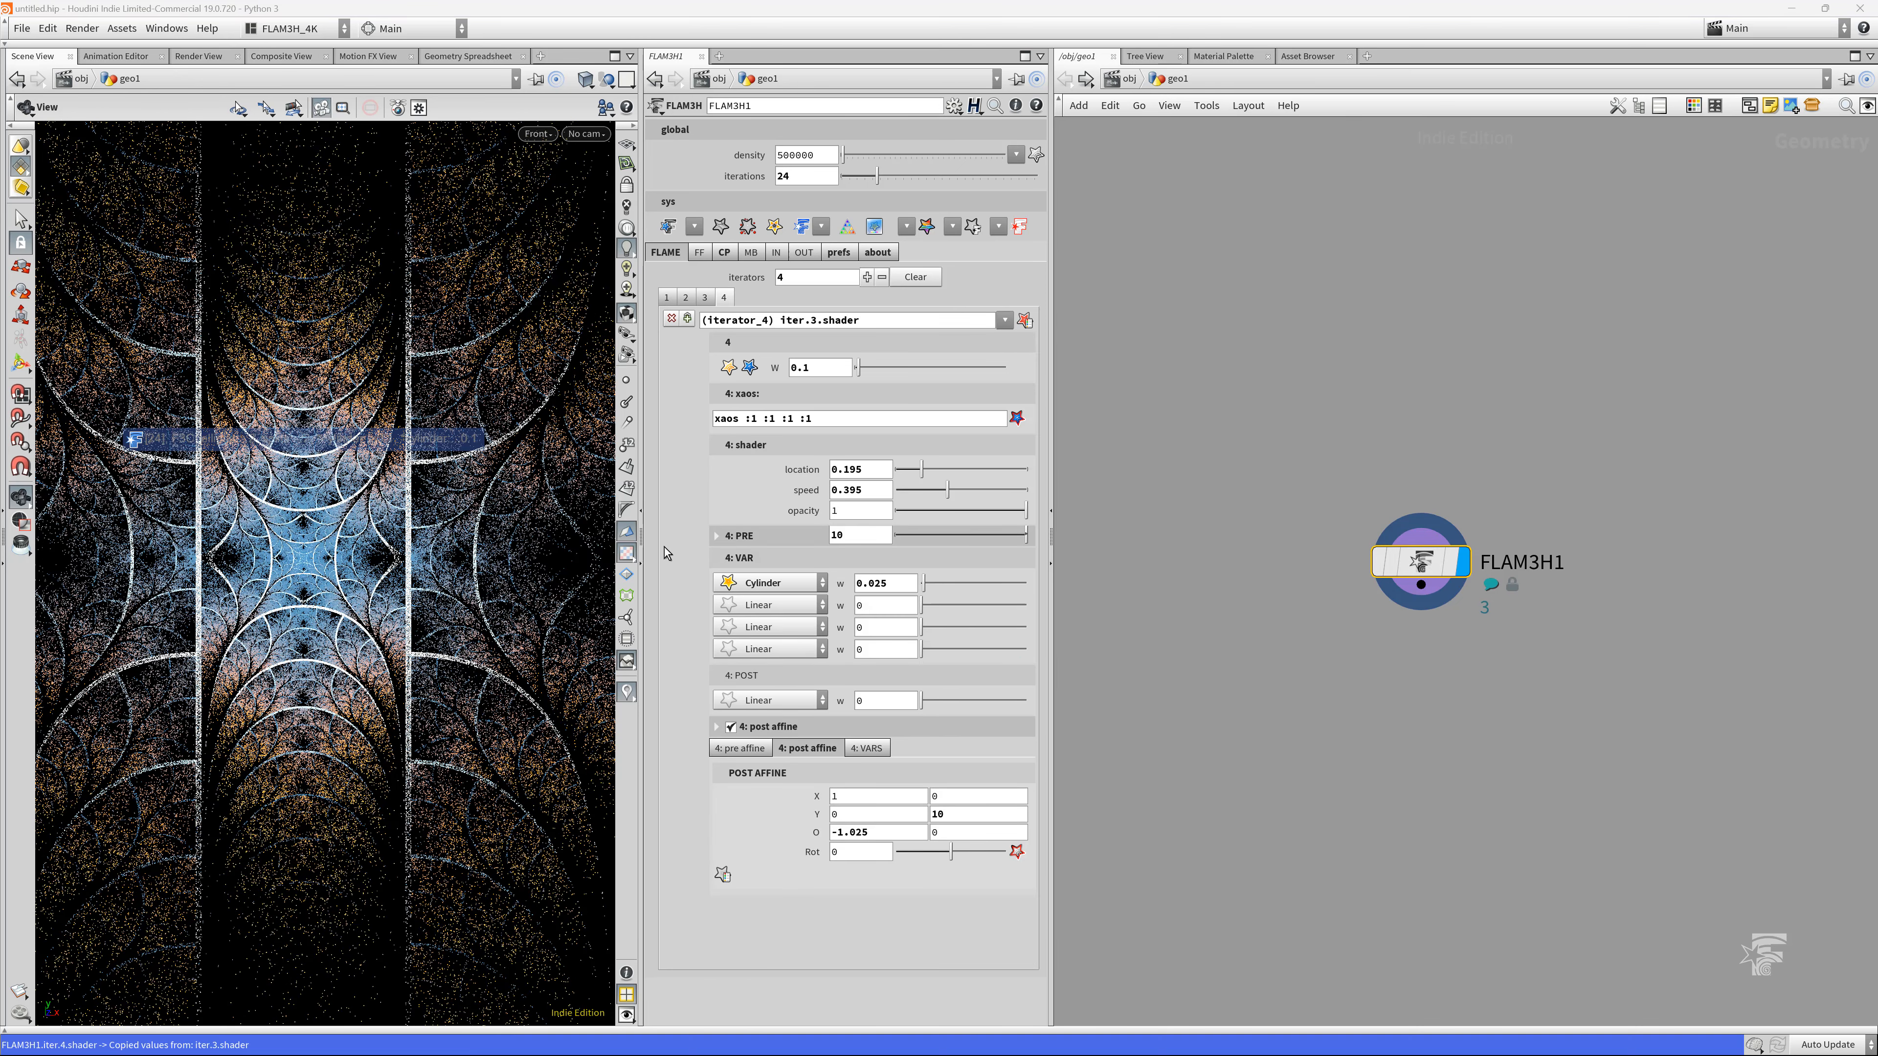
{"action": "mouse_move", "coordinate": [295, 563]}
{"action": "right_mouse_down"}
{"action": "mouse_move", "coordinate": [230, 591]}
{"action": "mouse_move", "coordinate": [601, 552]}
{"action": "mouse_move", "coordinate": [316, 587]}
{"action": "right_mouse_up"}
{"action": "middle_click_drag", "start_coordinate": [292, 586], "coordinate": [302, 596]}
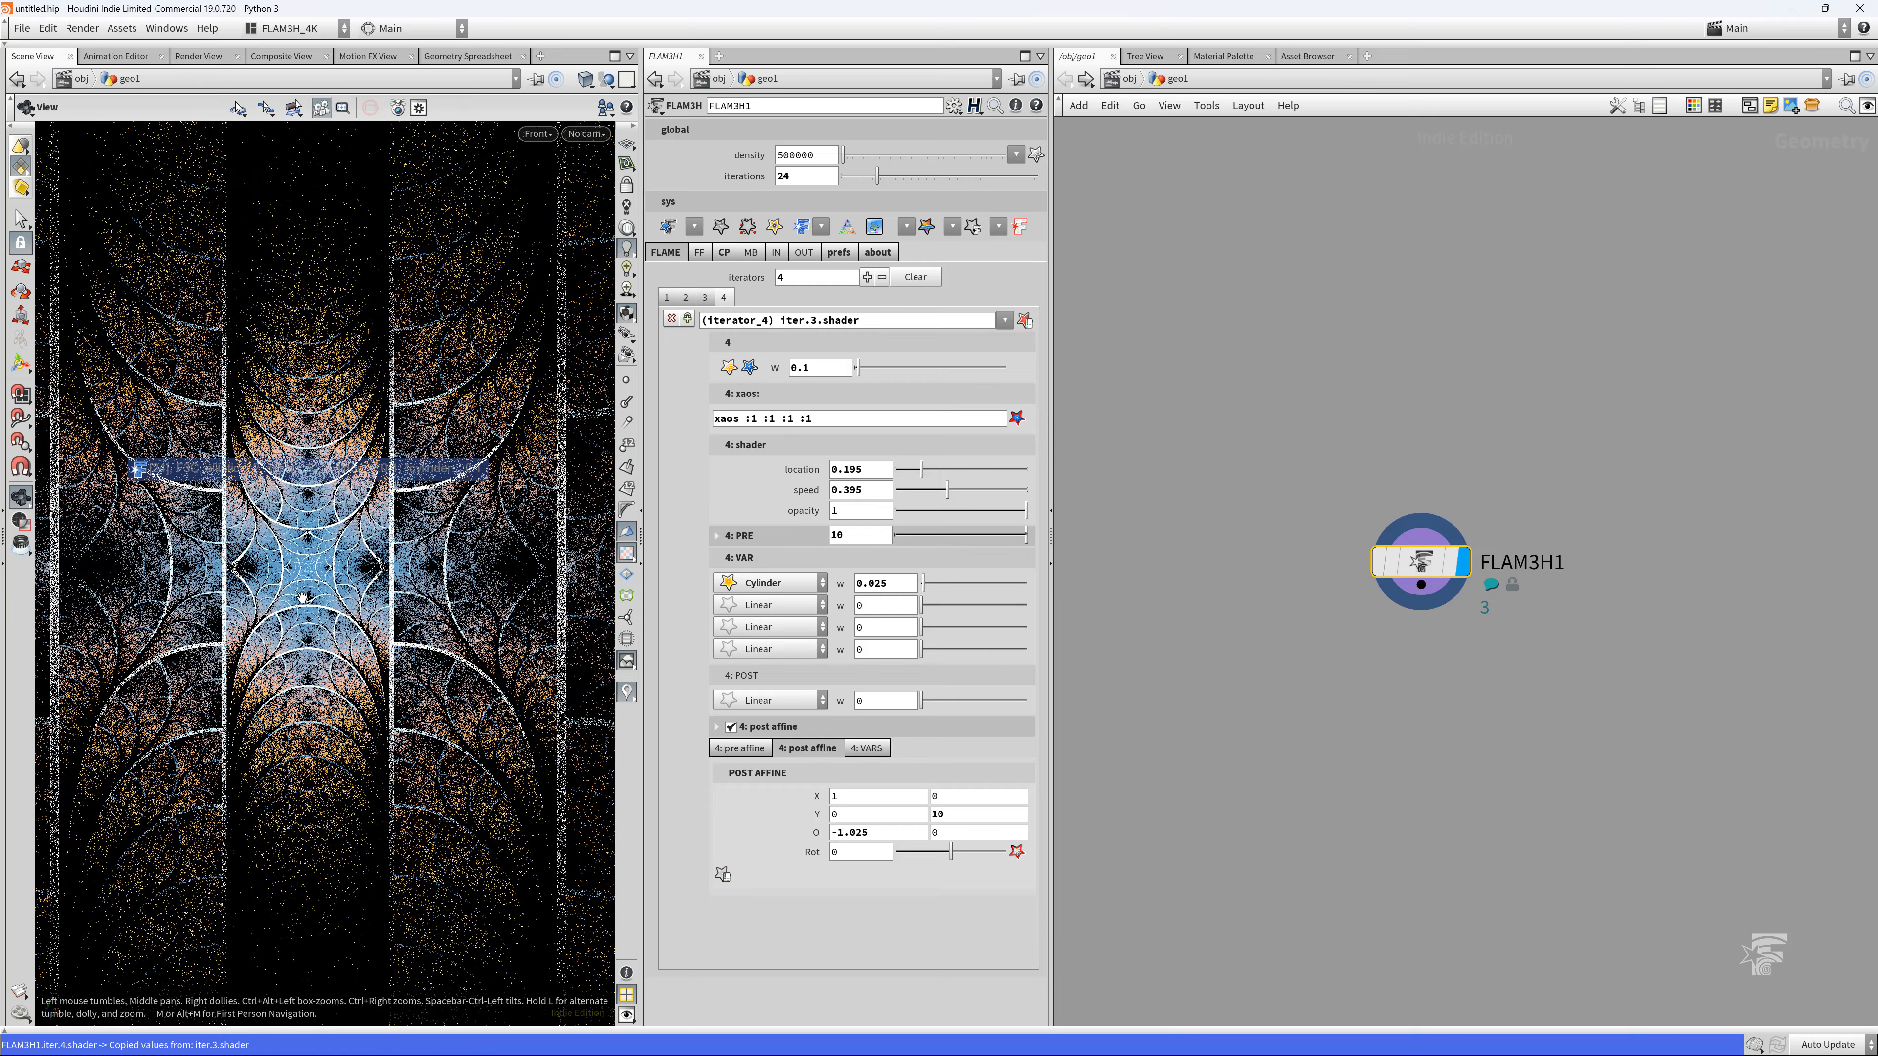
Set the saturation value of the palette's HSV correction to 1.75
{"action": "left_click", "coordinate": [724, 252]}
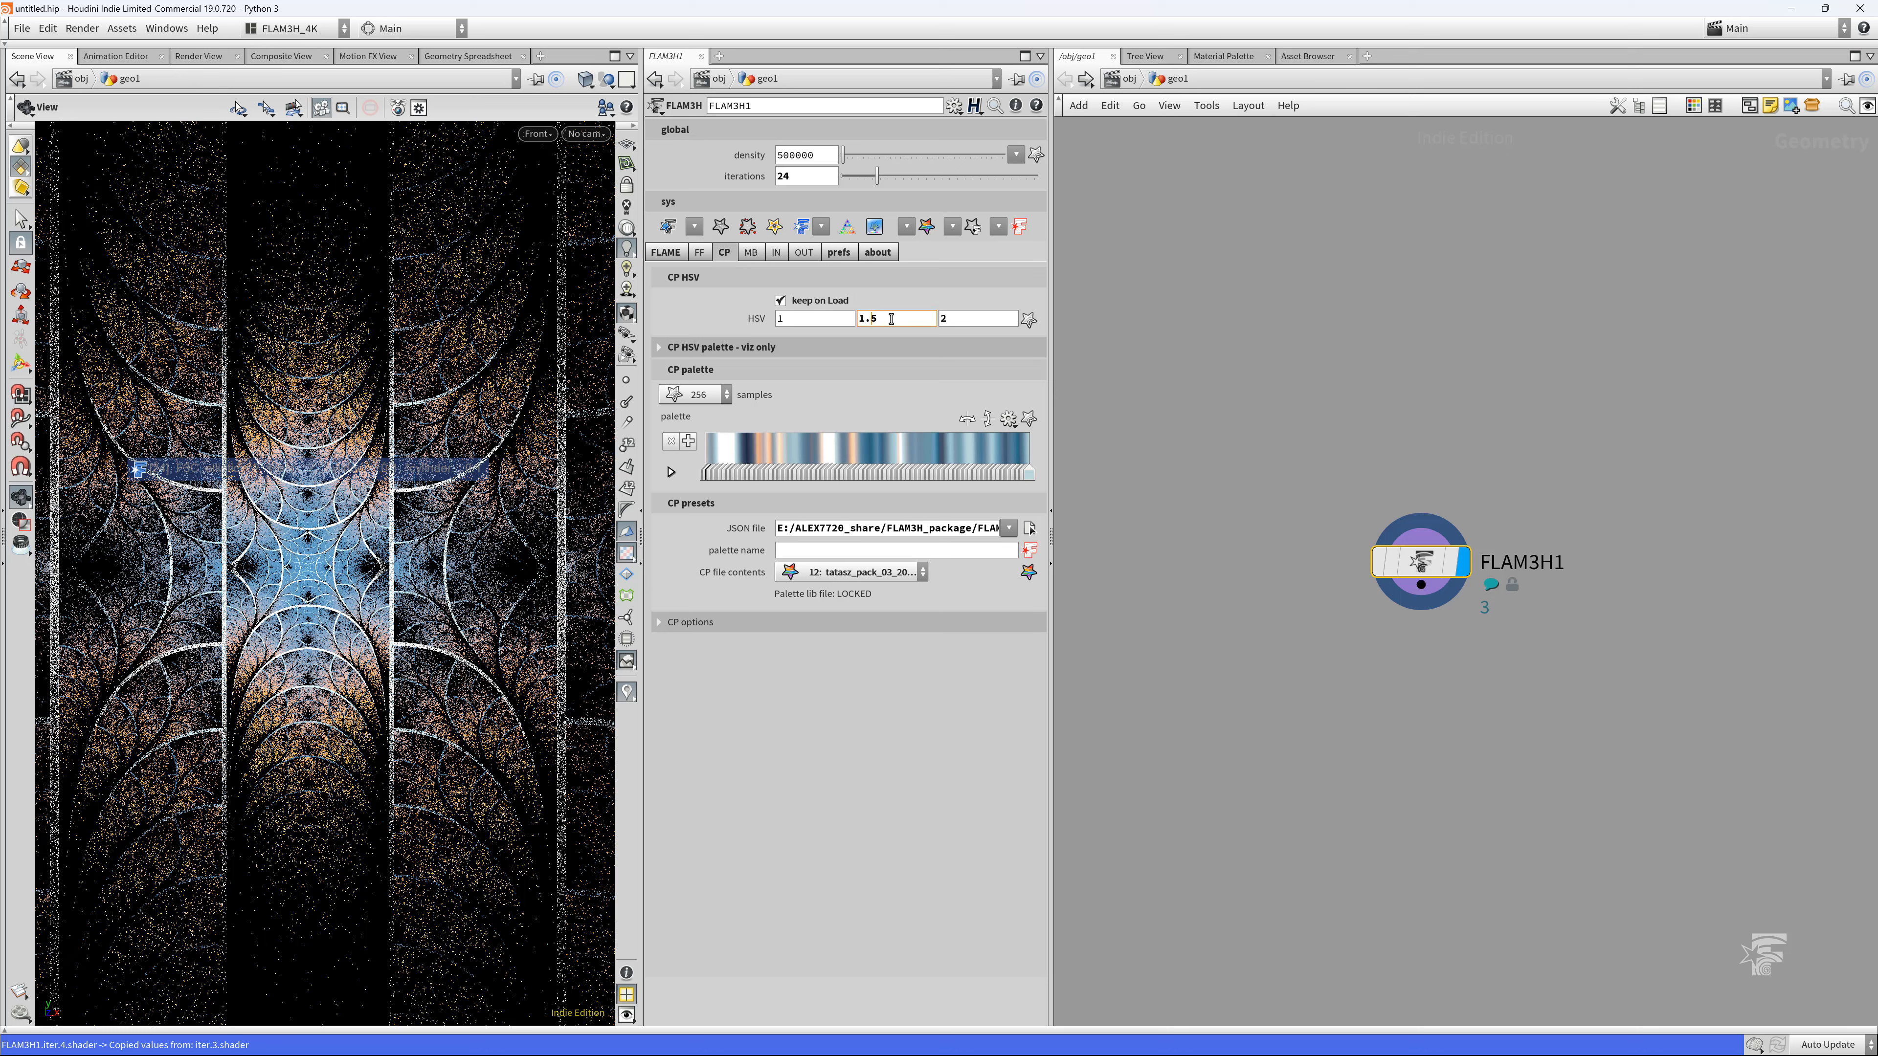
{"action": "key", "text": "Return"}
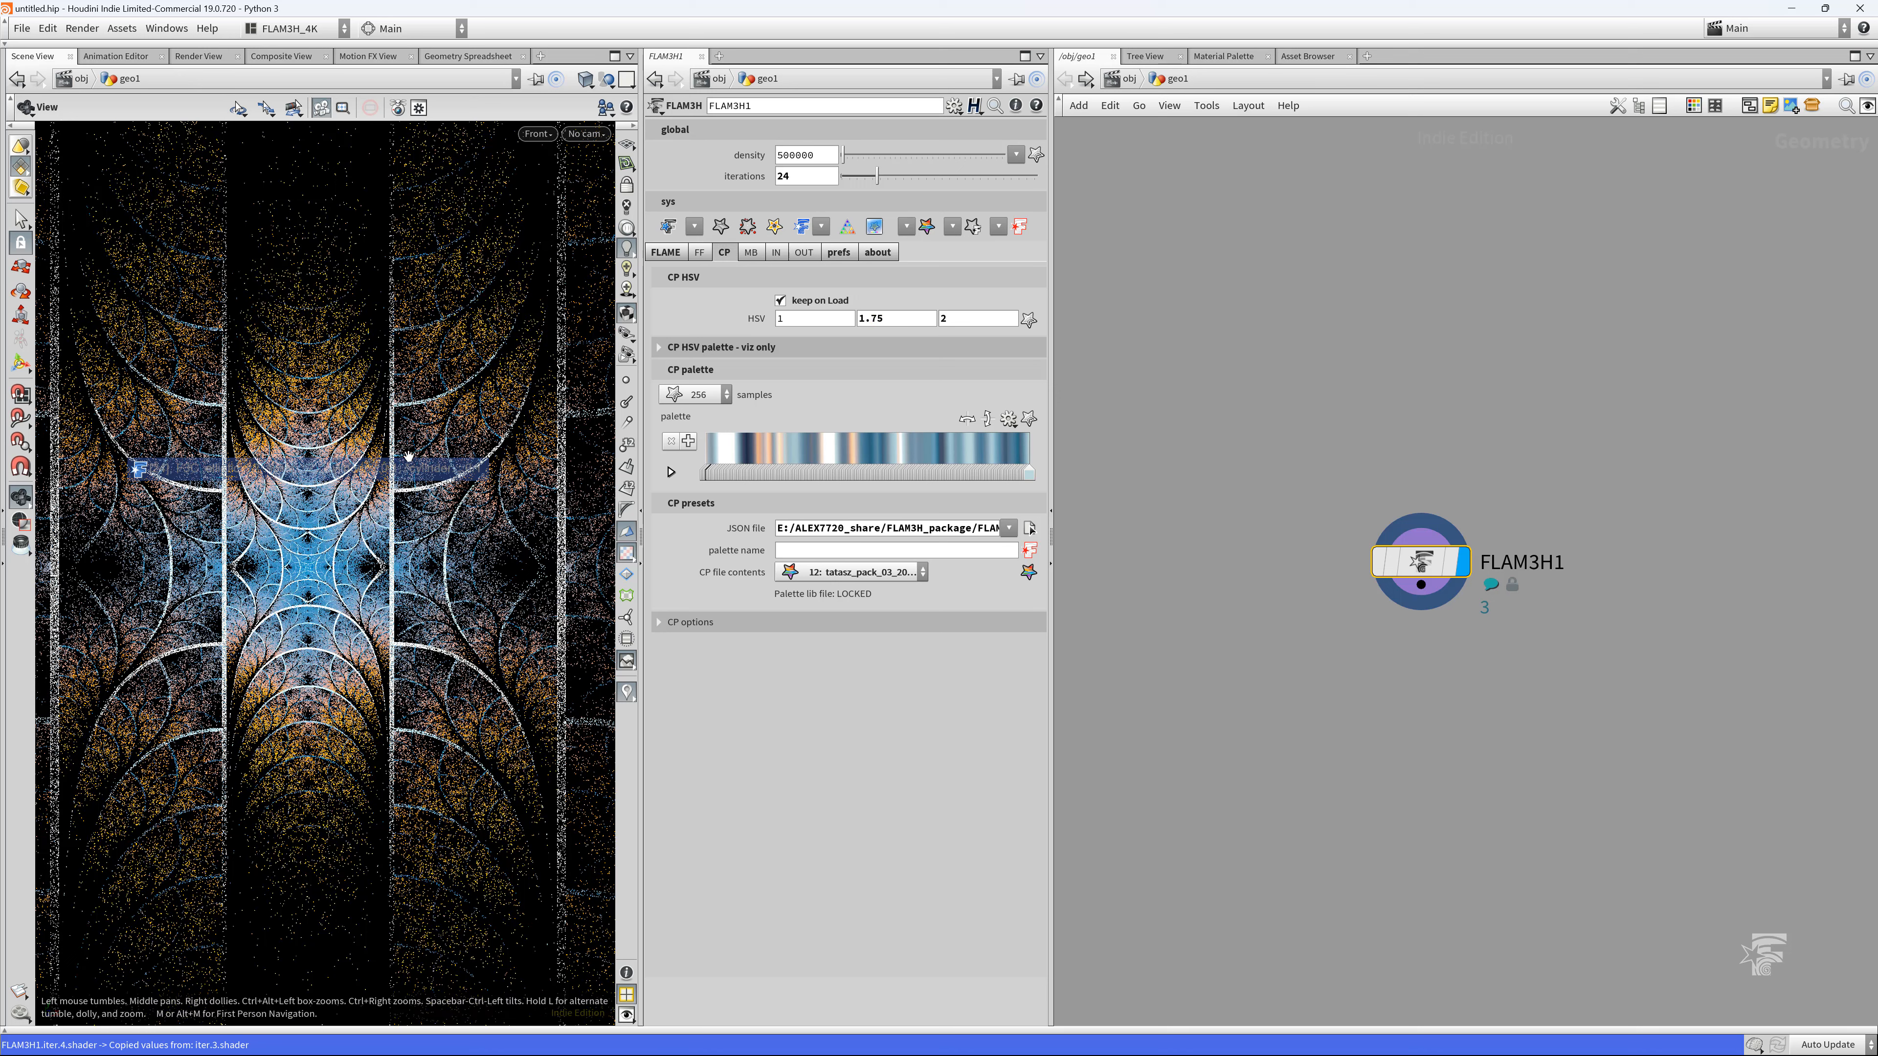
{"action": "mouse_move", "coordinate": [304, 558]}
{"action": "right_mouse_down"}
{"action": "mouse_move", "coordinate": [537, 526]}
{"action": "mouse_move", "coordinate": [329, 551]}
{"action": "right_mouse_up"}
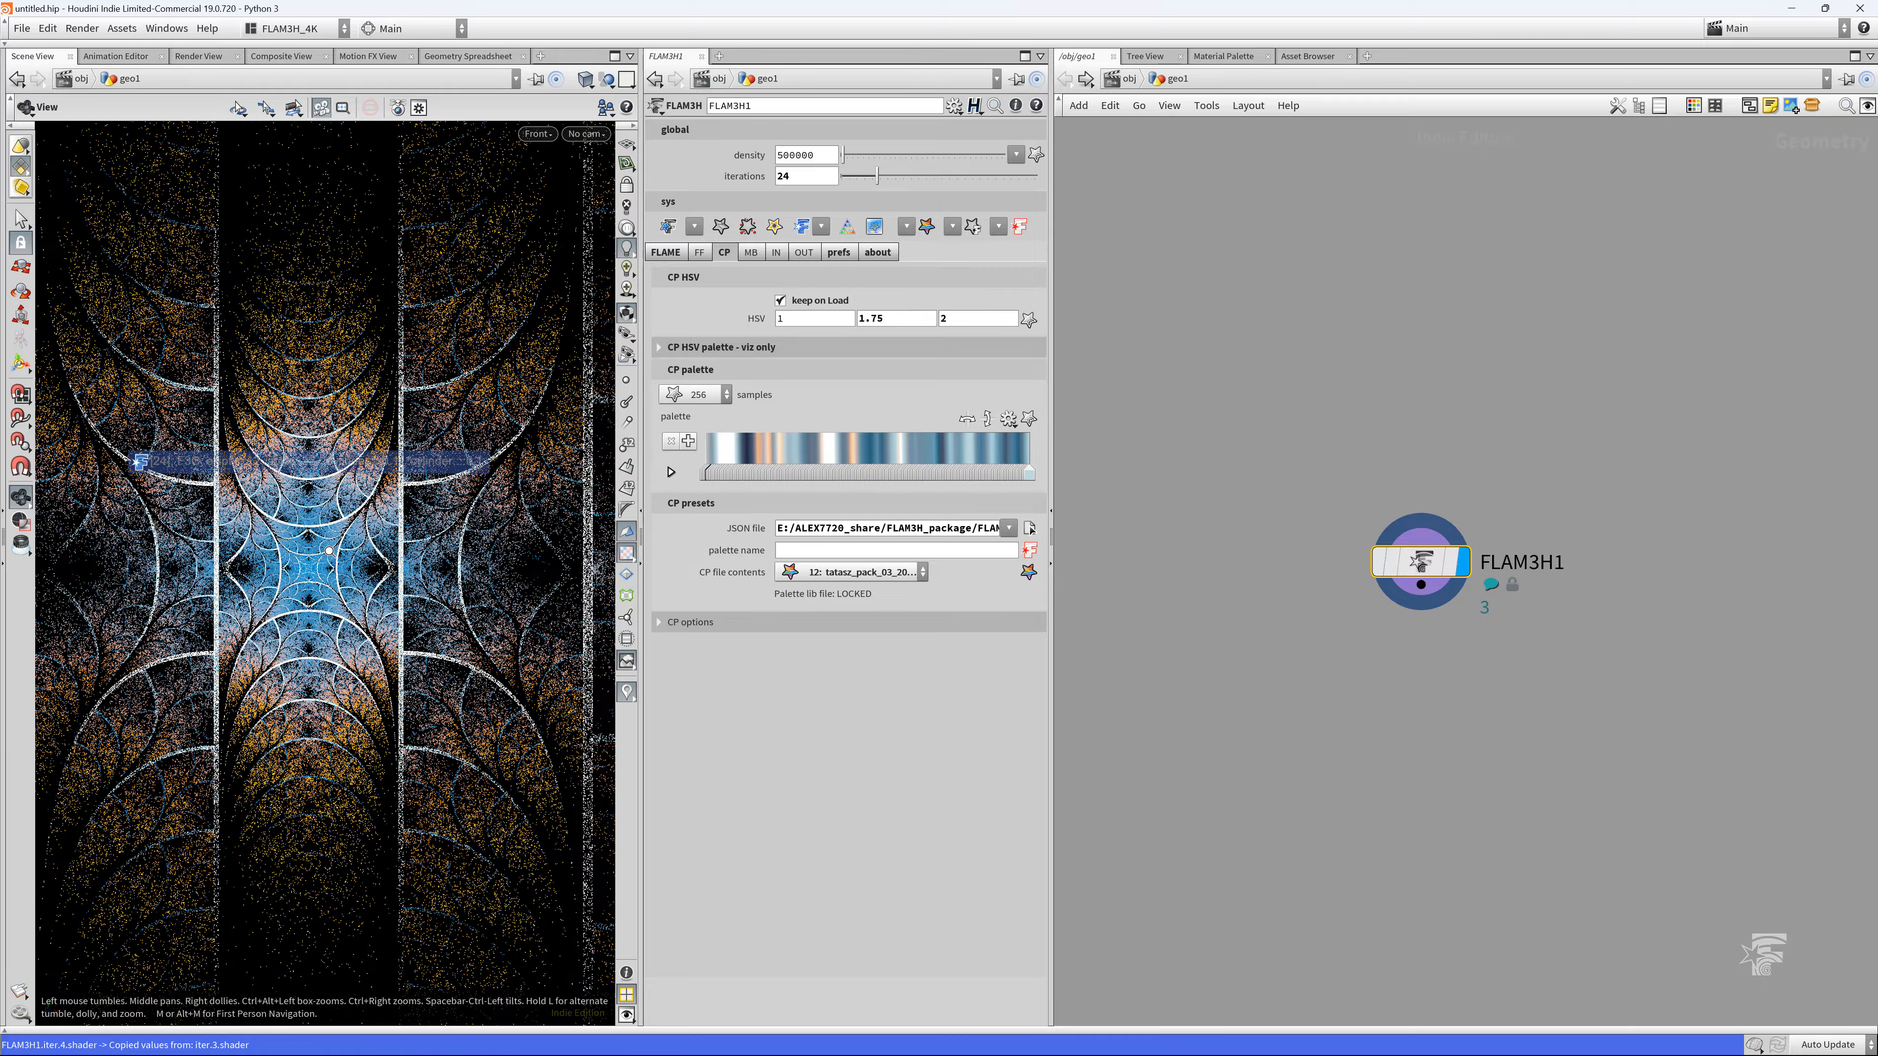
Unmark the iterator that is marked as the source for copying values
{"action": "left_click", "coordinate": [669, 251]}
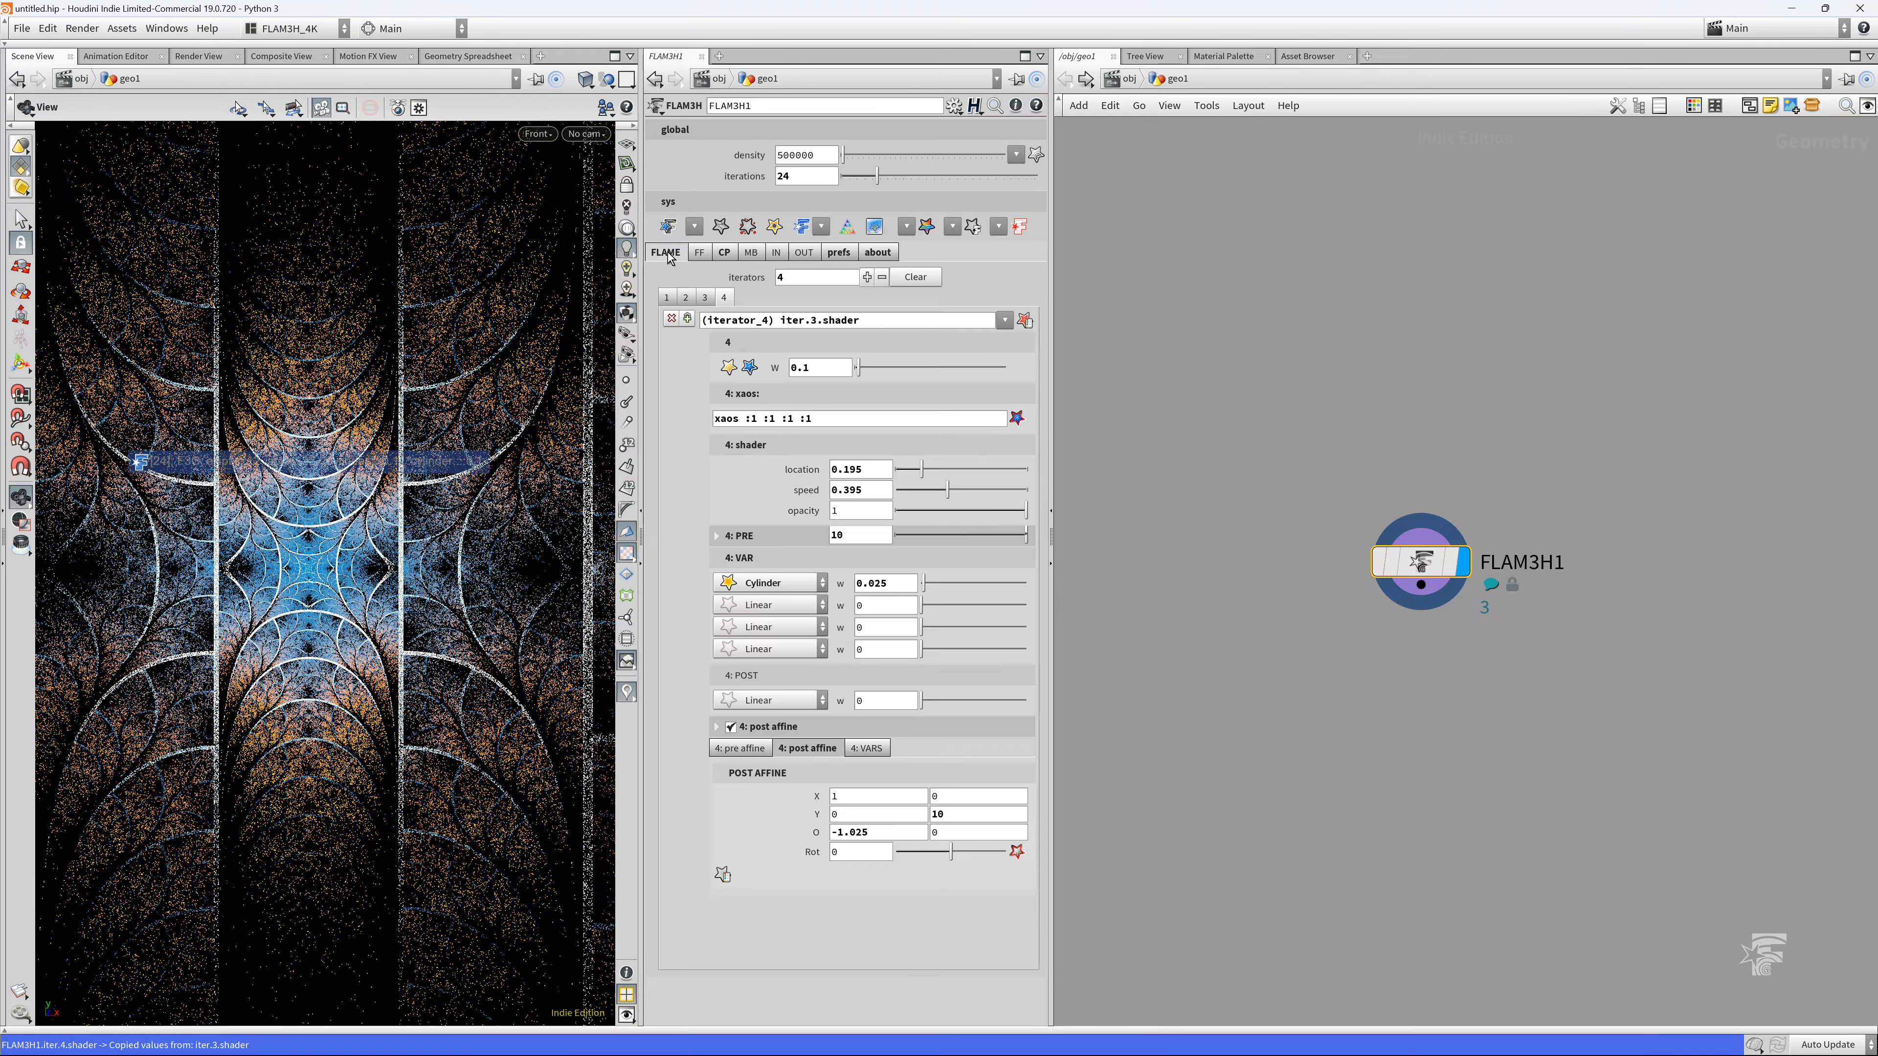
{"action": "left_click", "coordinate": [1024, 320]}
{"action": "left_click", "coordinate": [1024, 320]}
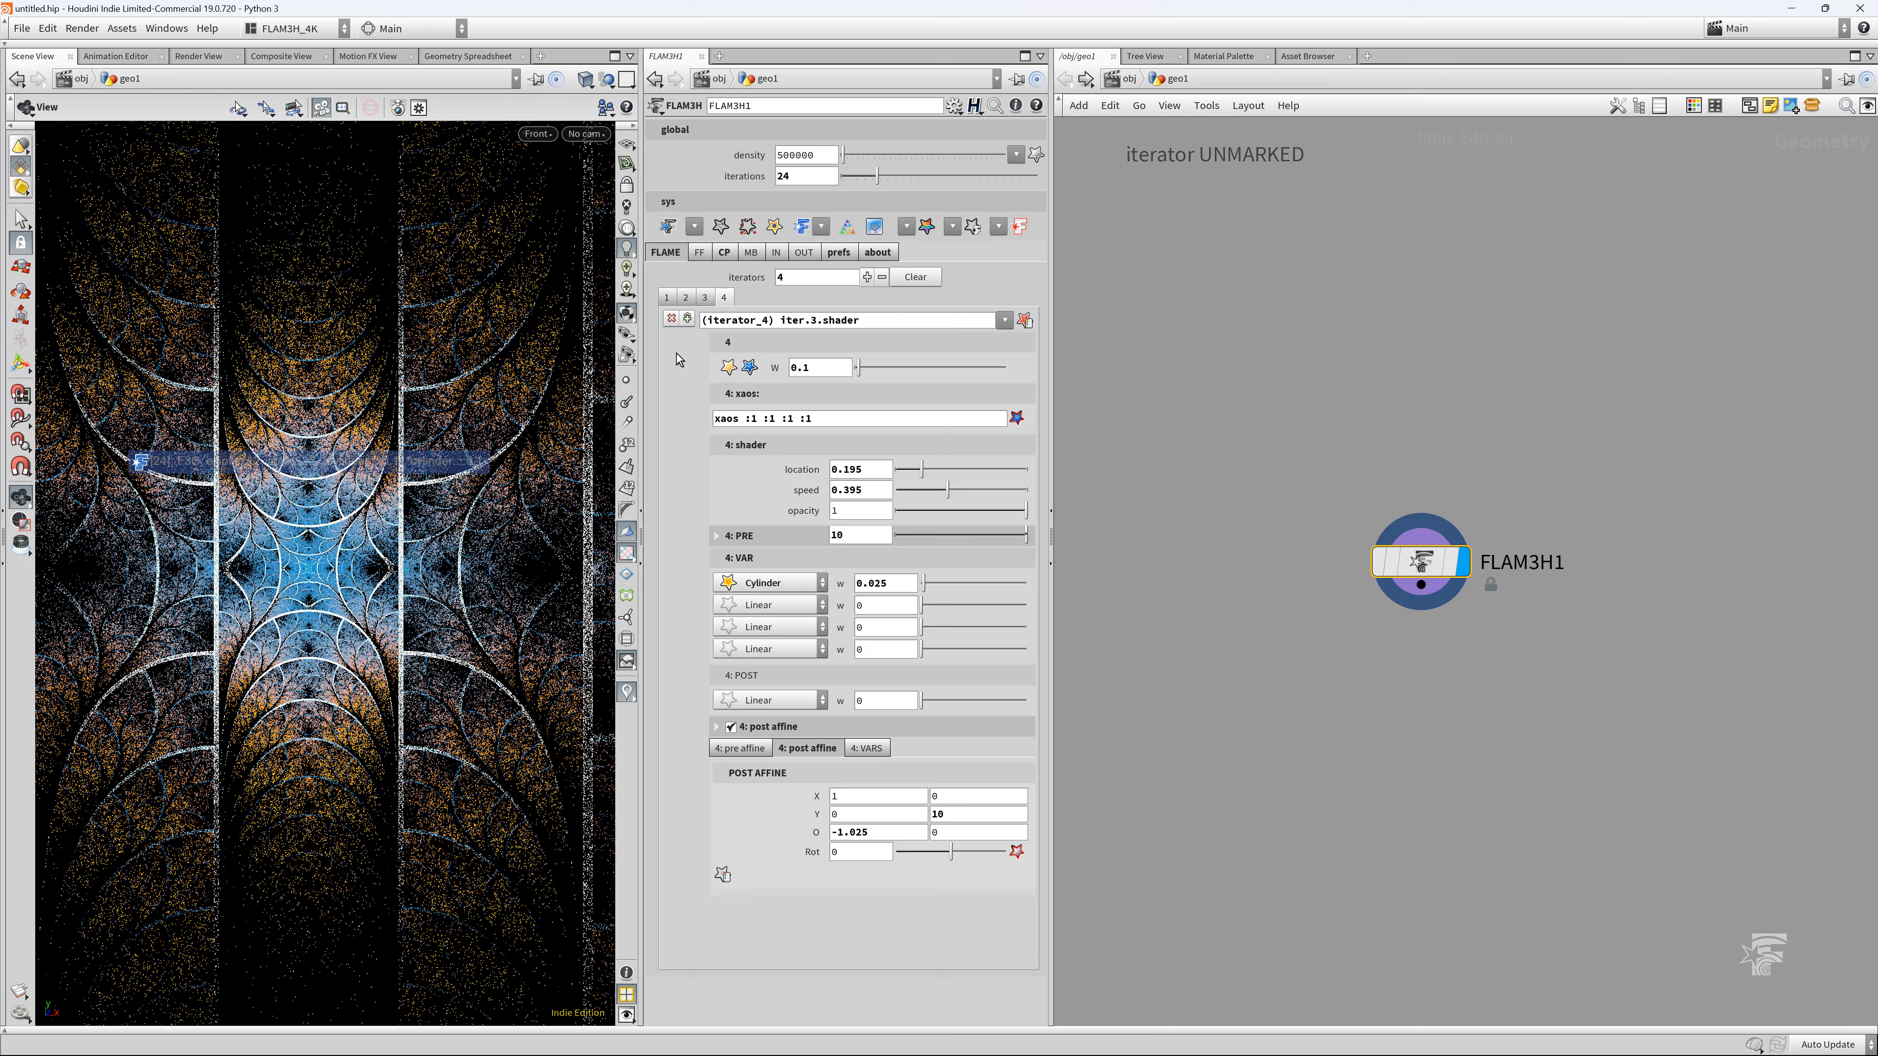
Select the Cylinder 01 iterator, toggle it off and on to identify its side, and rename it Cylinder right
{"action": "left_click", "coordinate": [694, 226]}
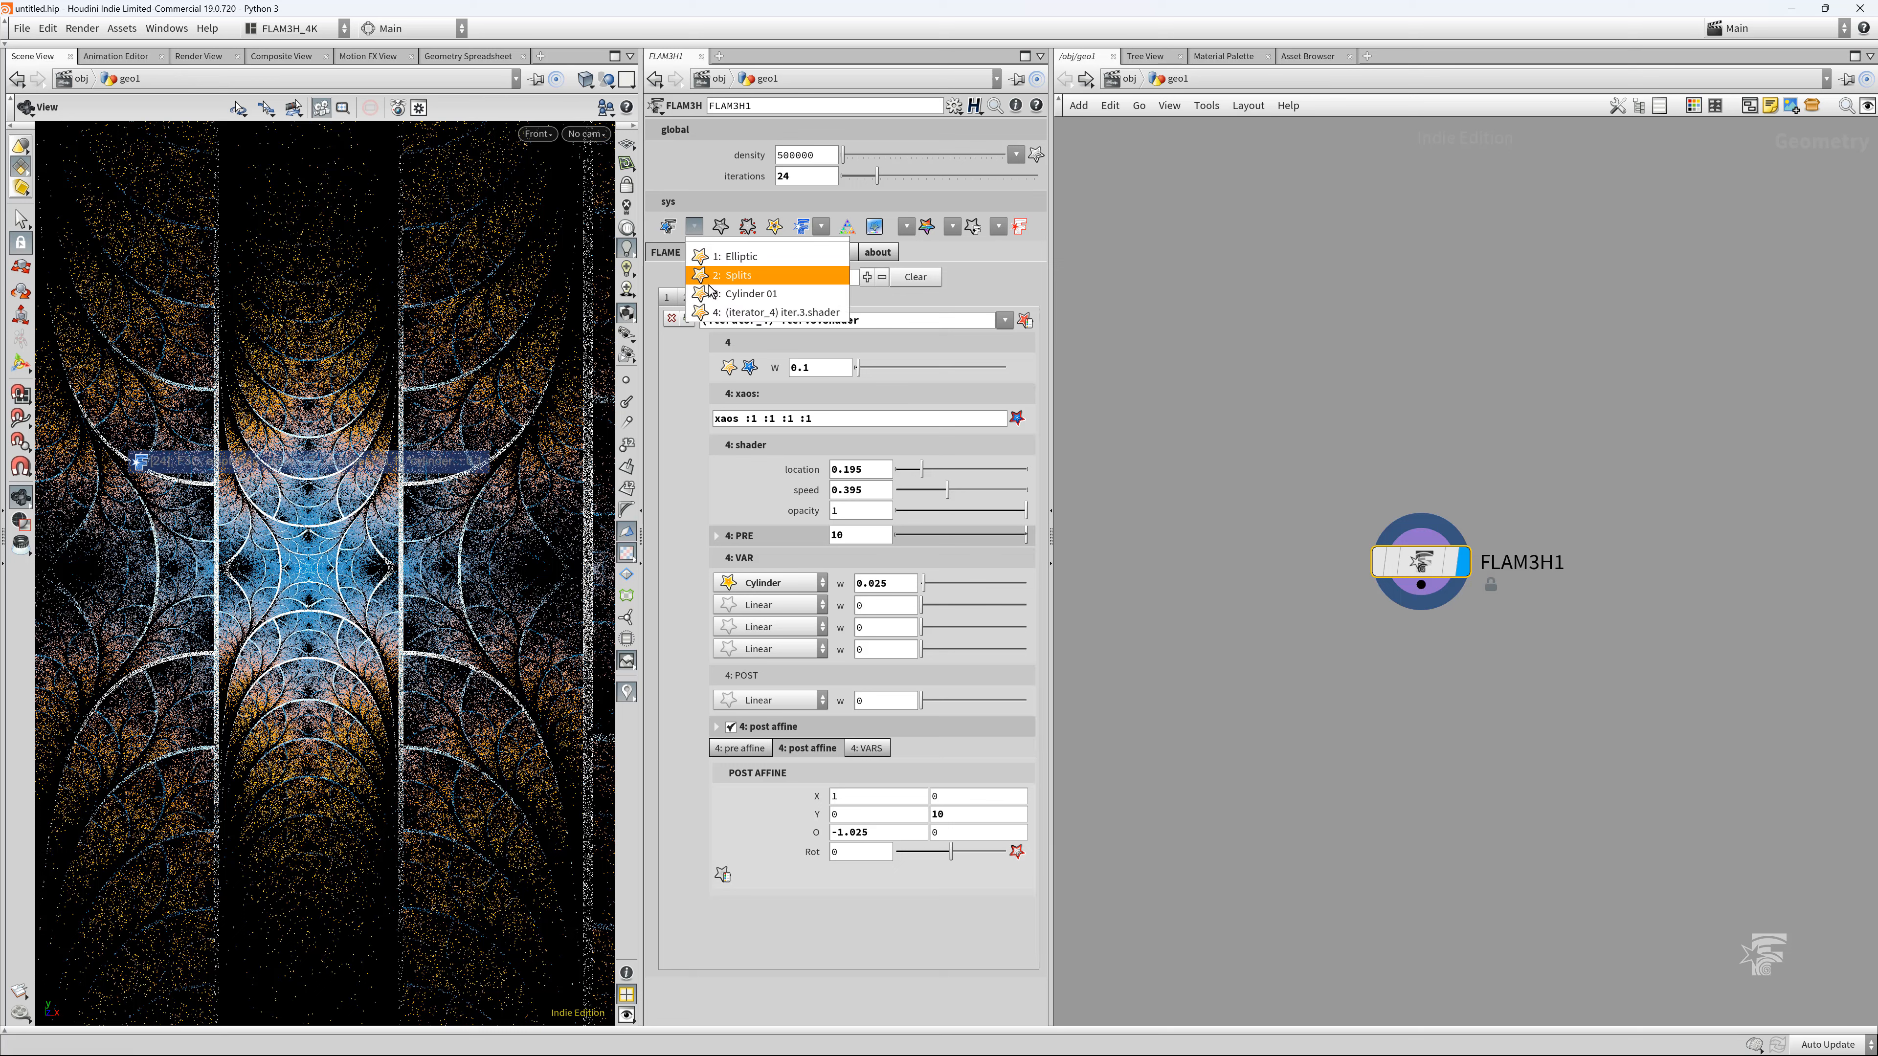
{"action": "left_click", "coordinate": [747, 294]}
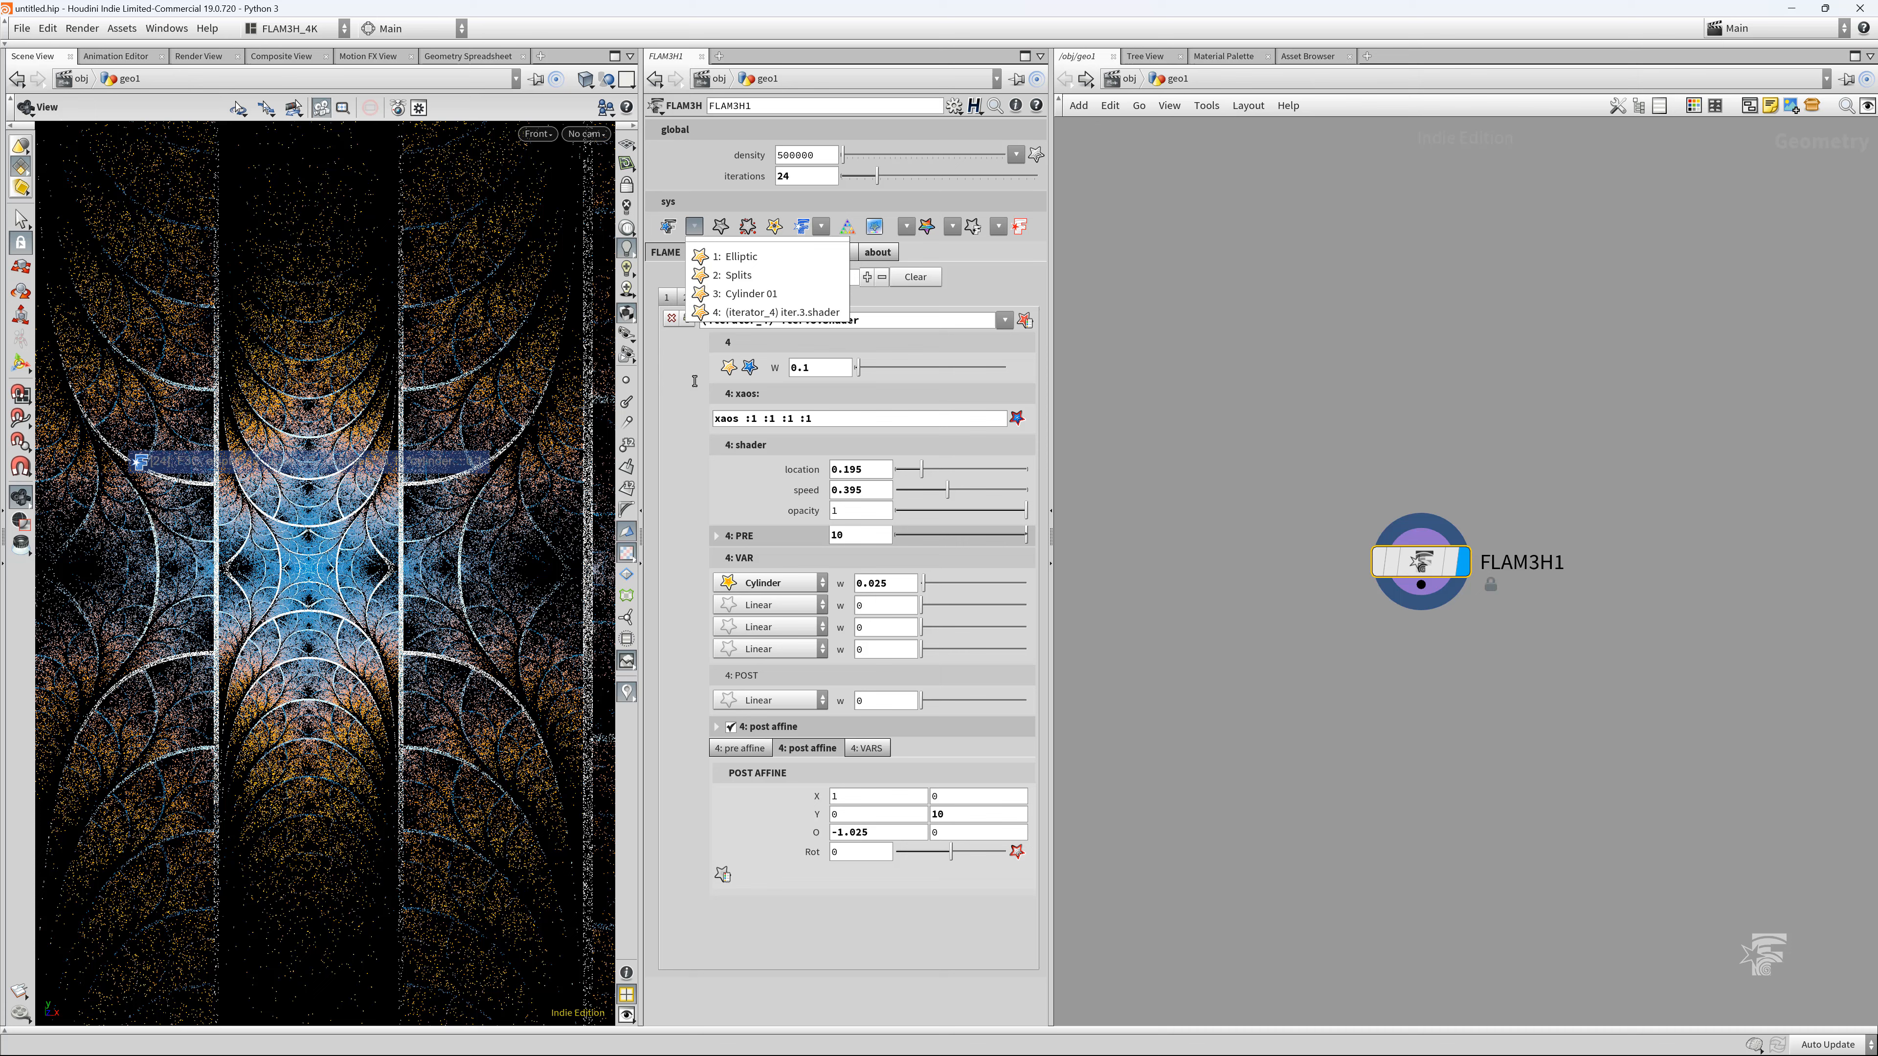
{"action": "left_click", "coordinate": [731, 368]}
{"action": "left_click", "coordinate": [730, 368]}
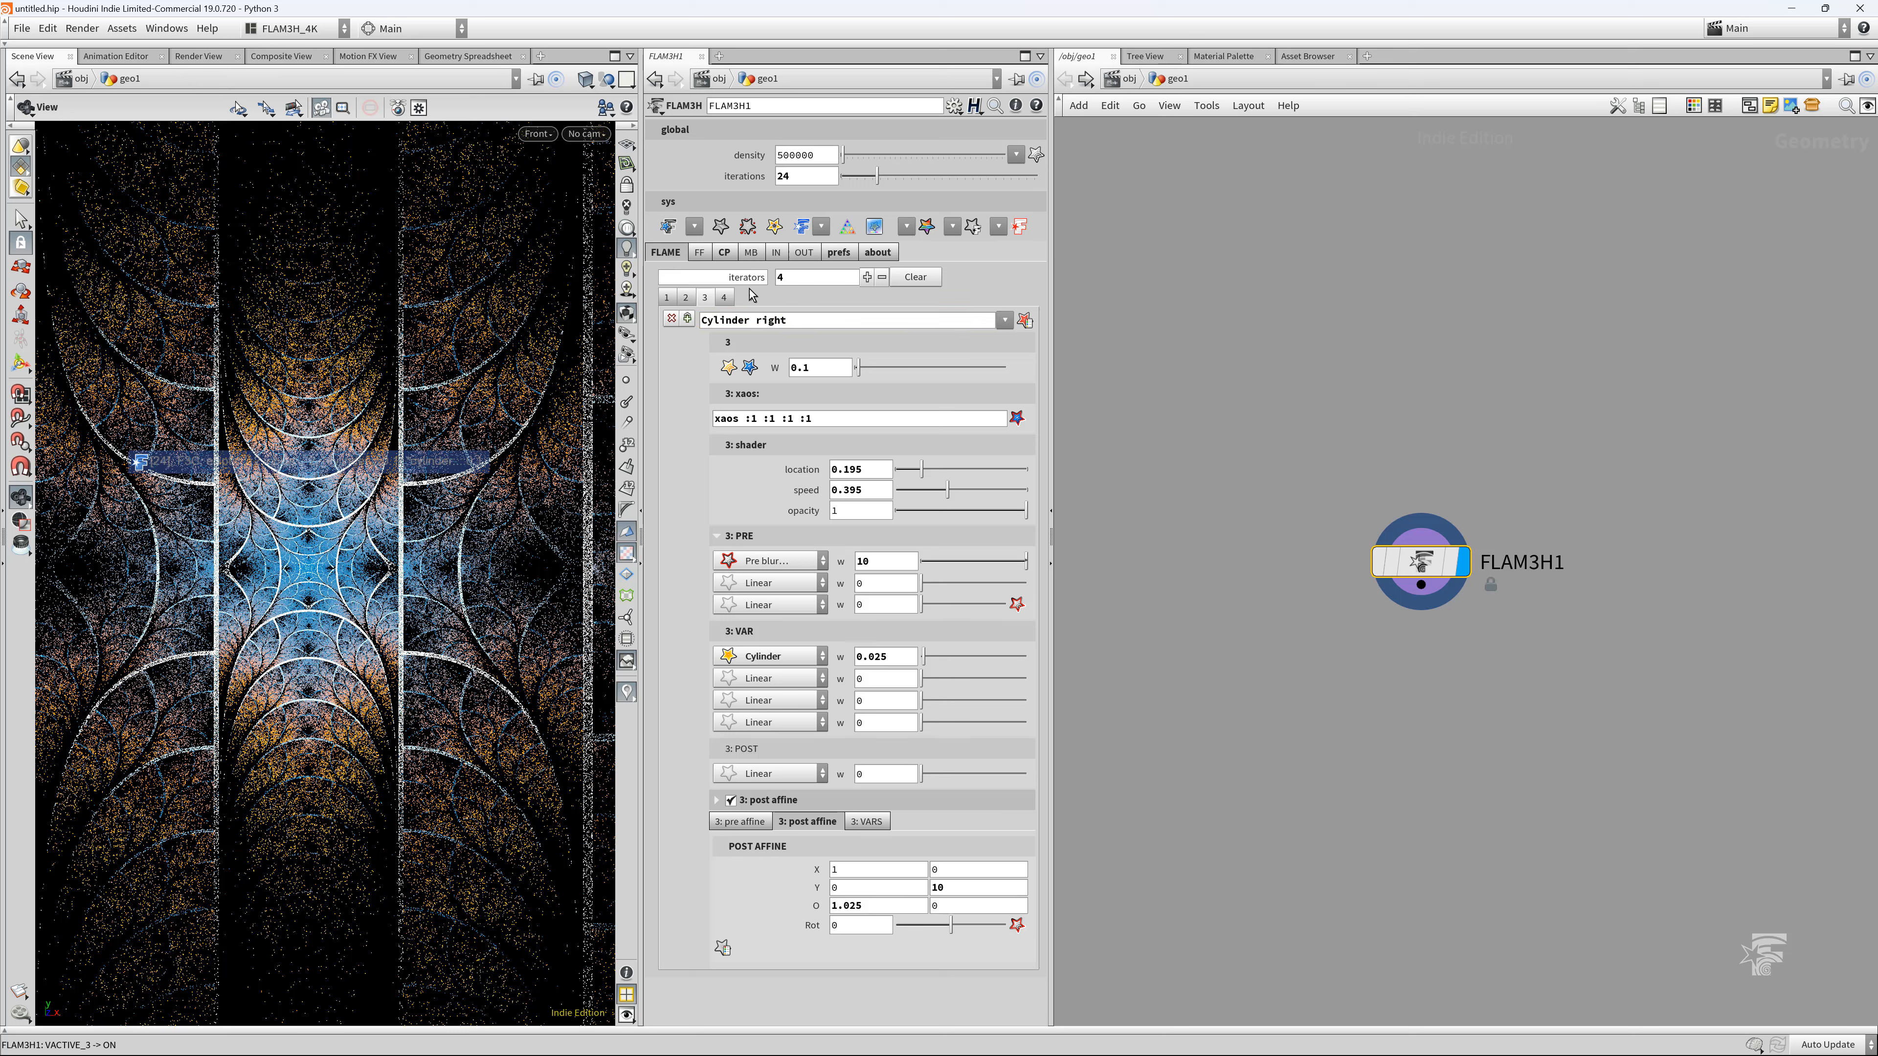
Rename the fourth iterator as Cylinder left and toggle it off and on to check its side of the flame
{"action": "left_click_drag", "start_coordinate": [790, 320], "coordinate": [684, 323]}
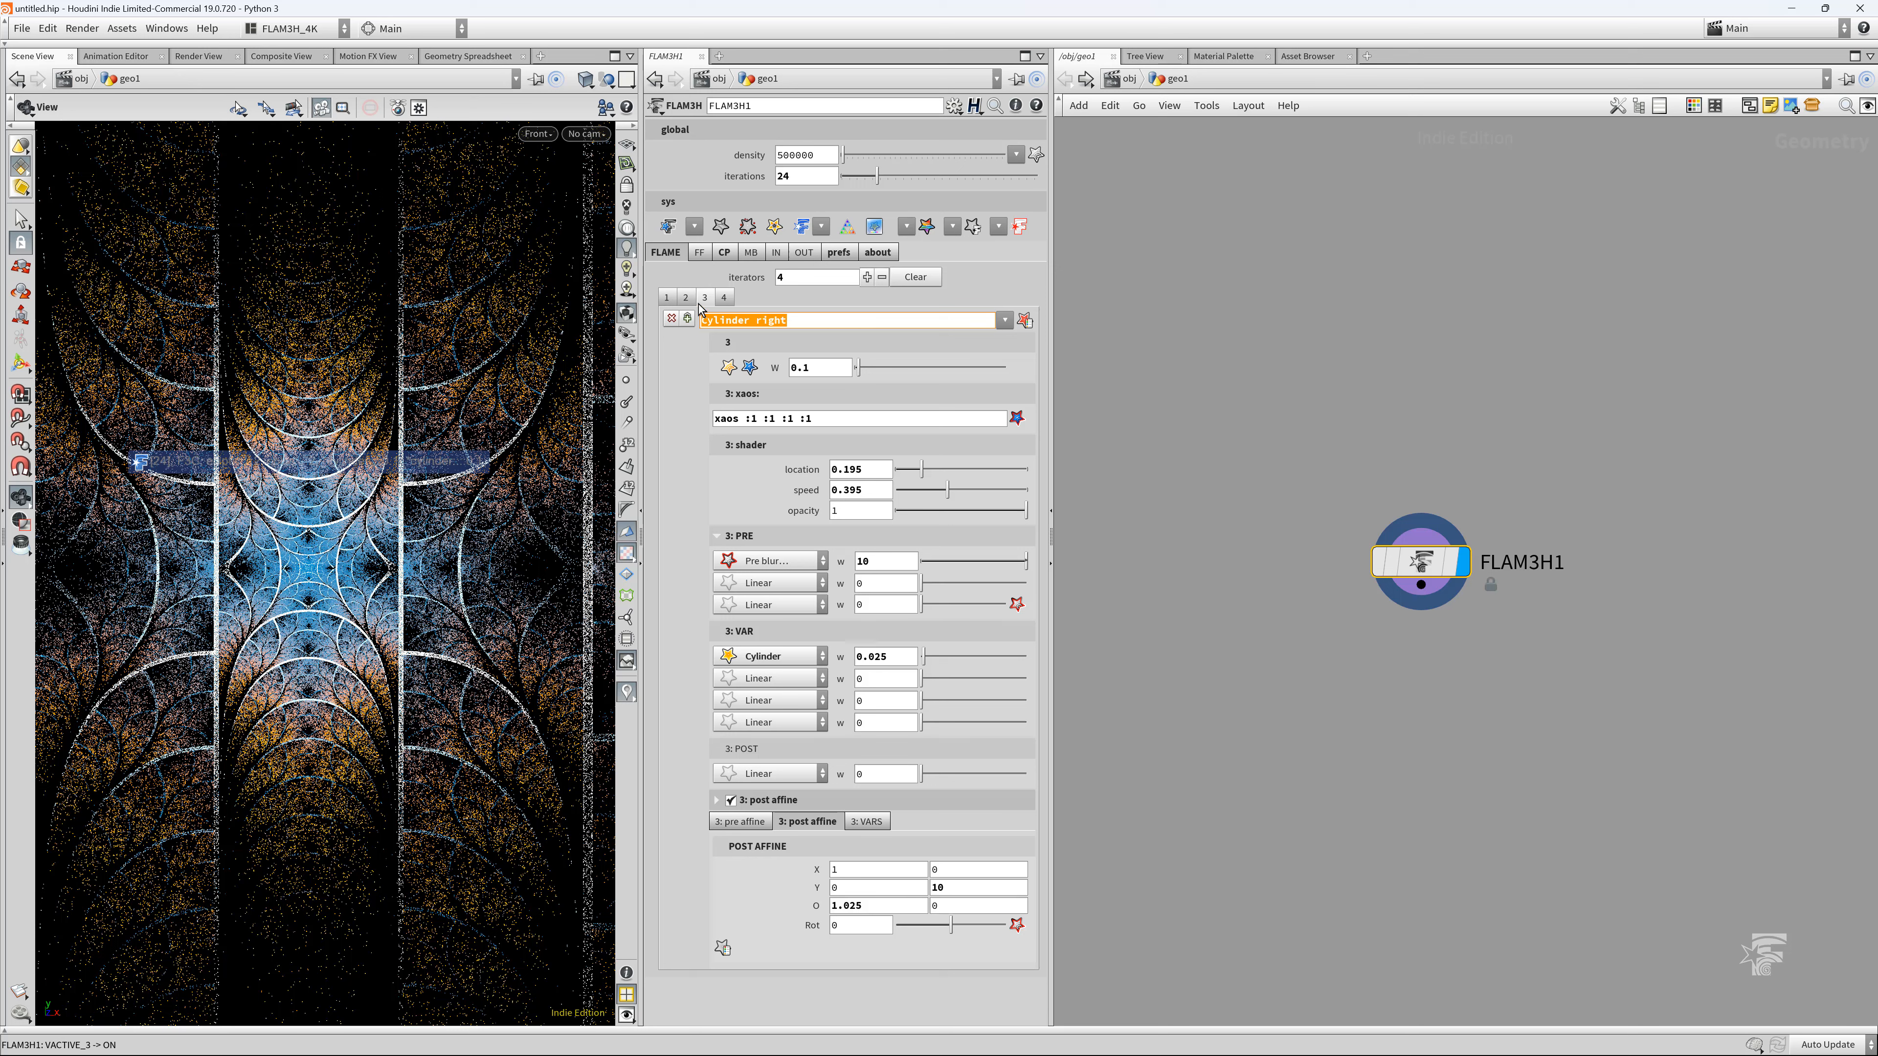
{"action": "left_click", "coordinate": [724, 296]}
{"action": "left_click", "coordinate": [730, 323]}
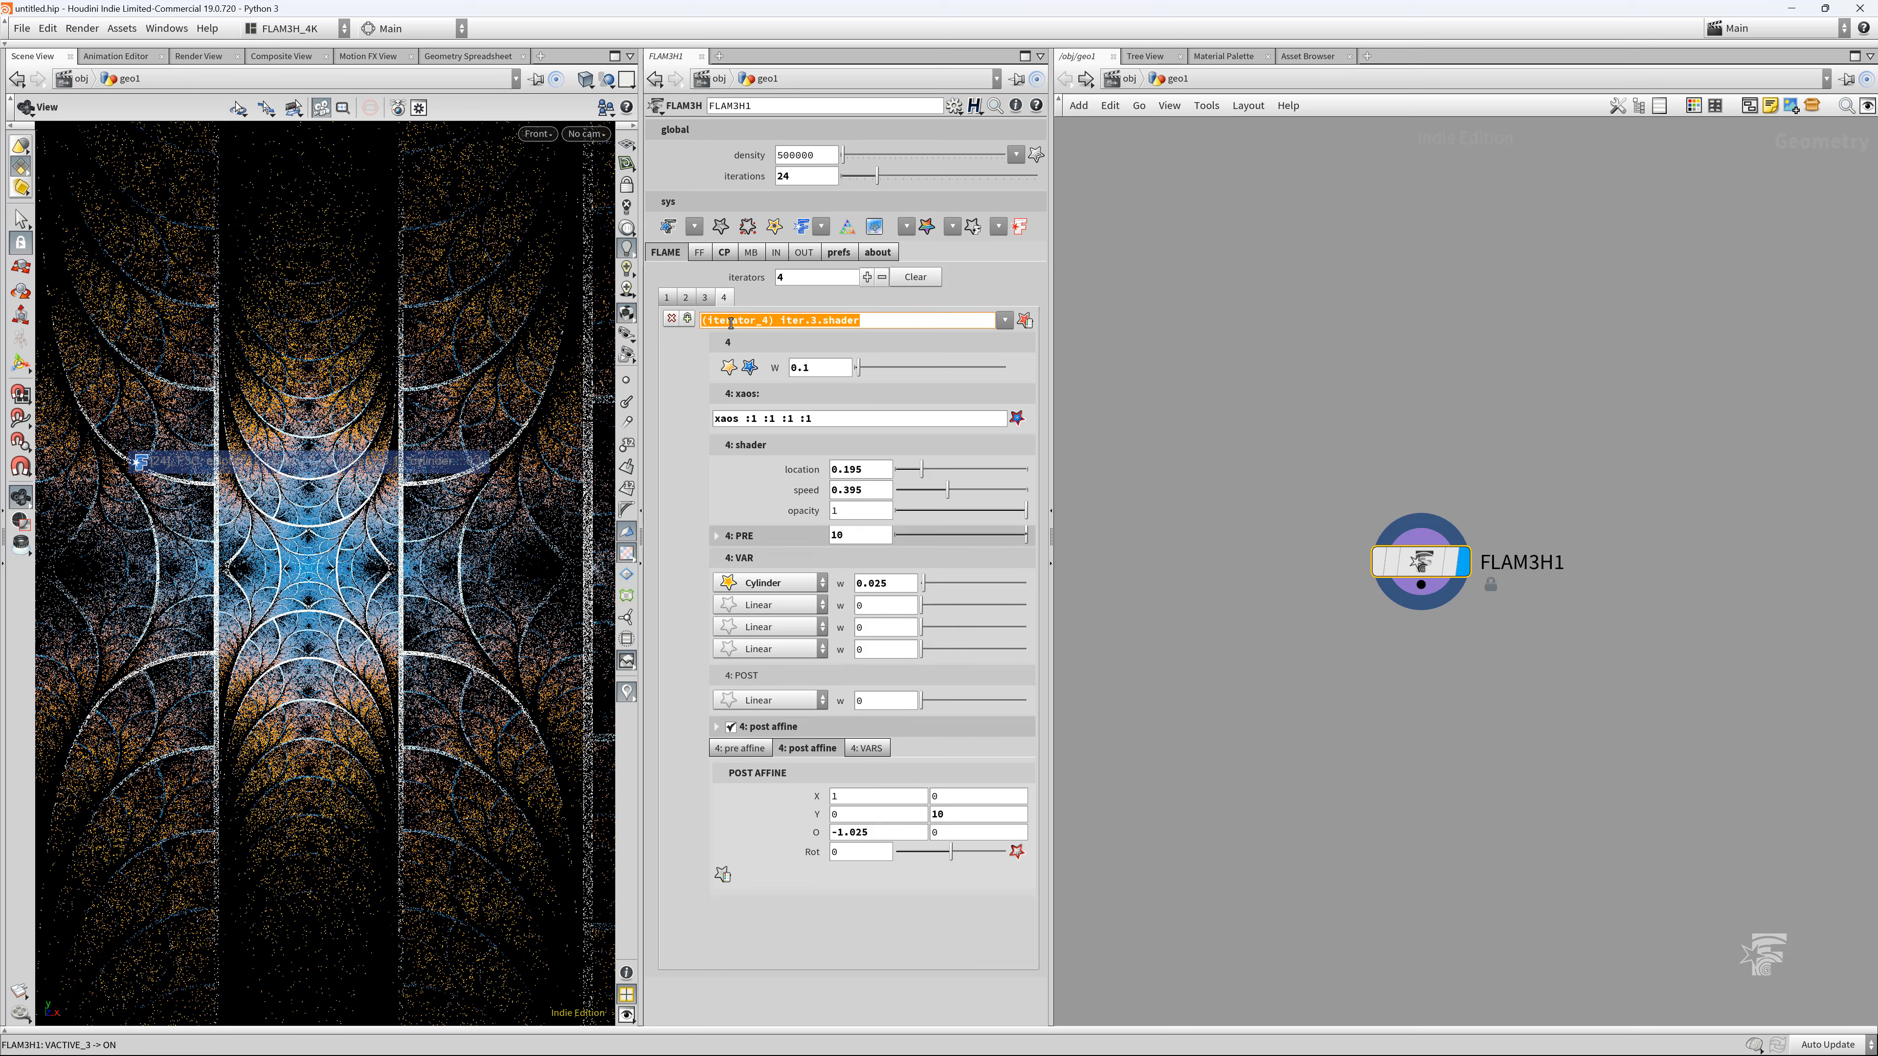
{"action": "key", "text": "ctrl+v"}
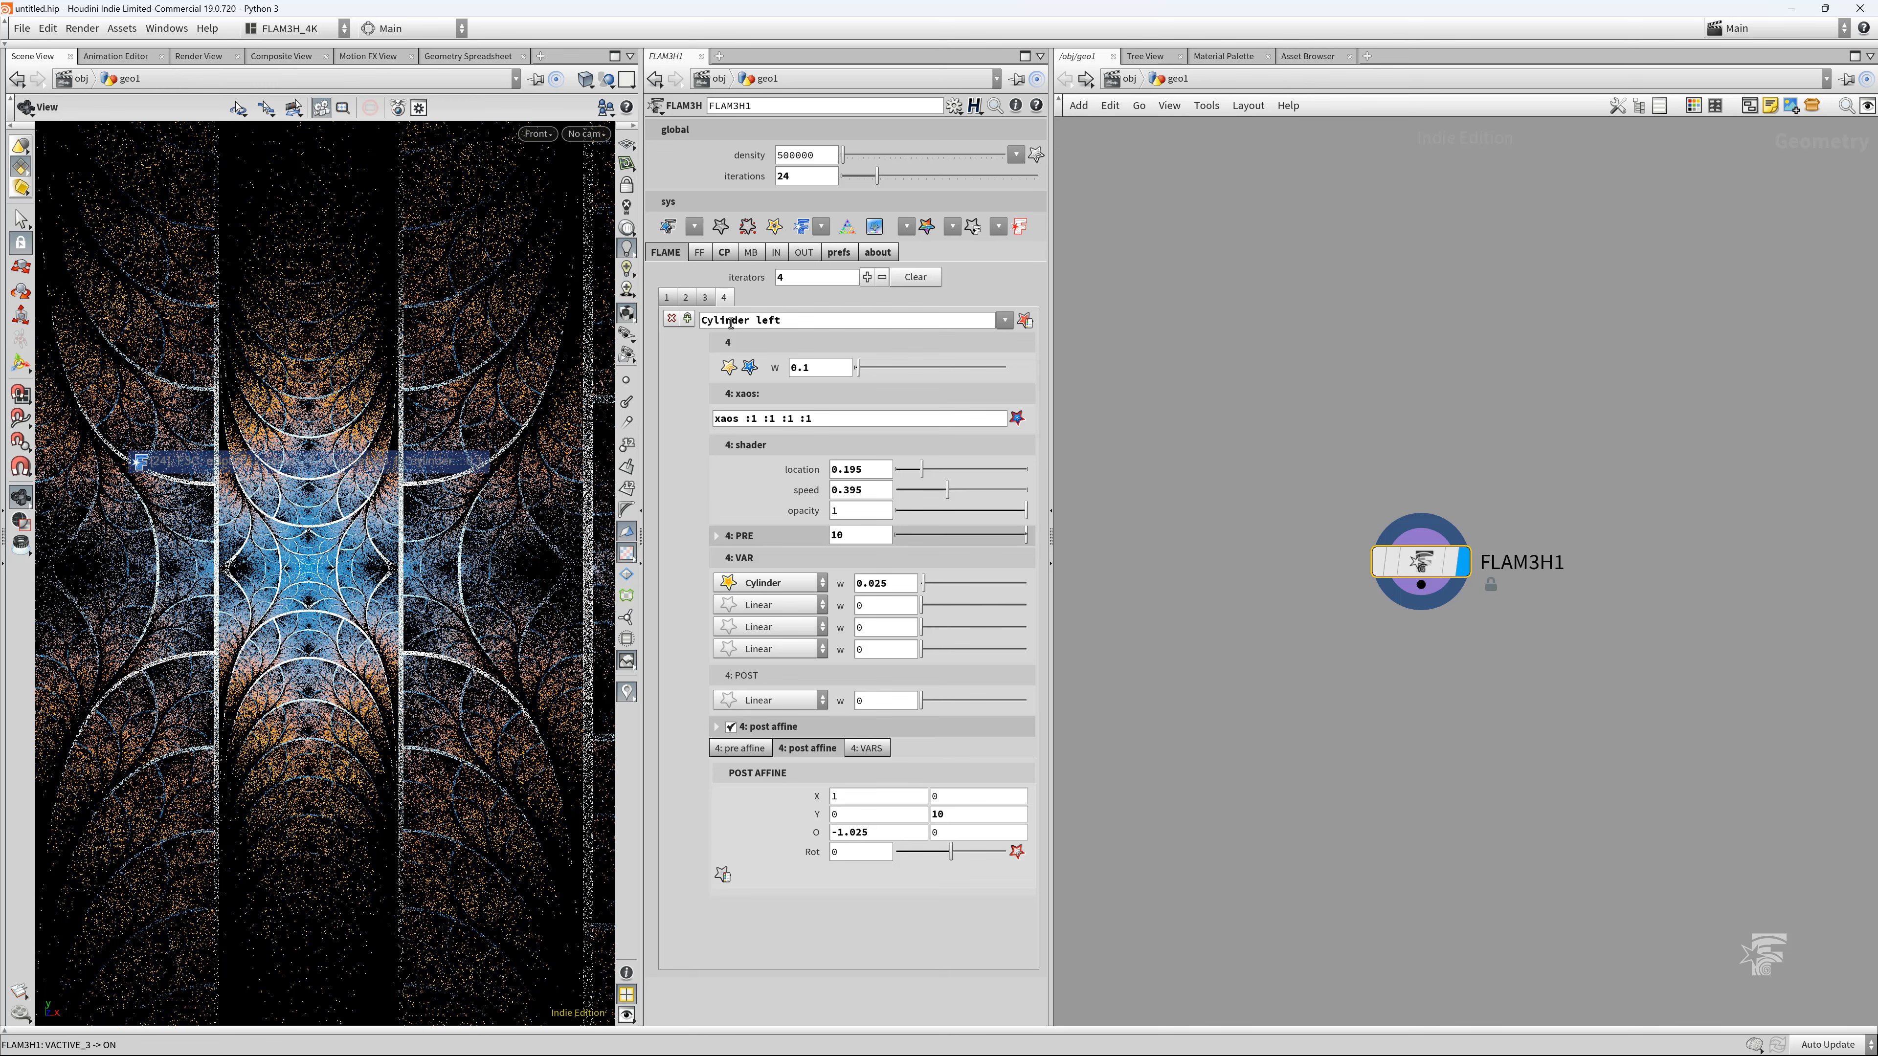
{"action": "left_click", "coordinate": [730, 367]}
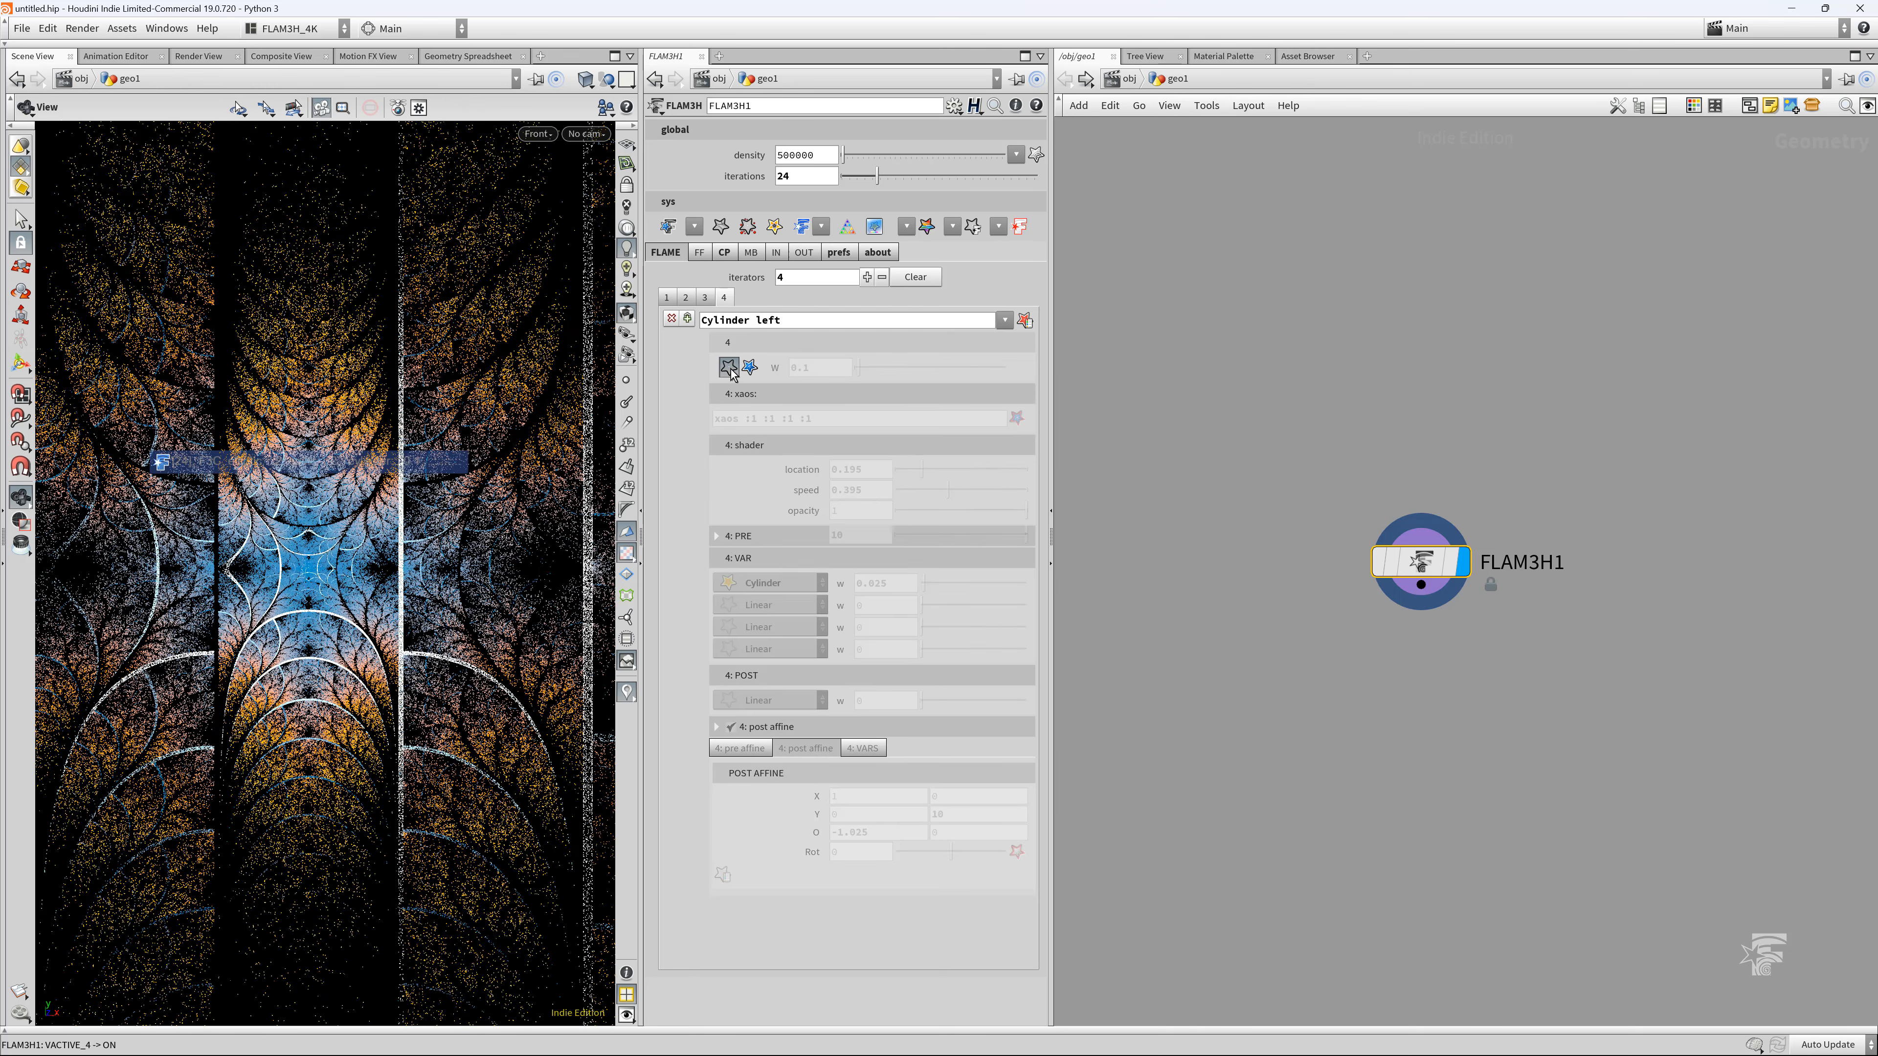
{"action": "left_click", "coordinate": [732, 368]}
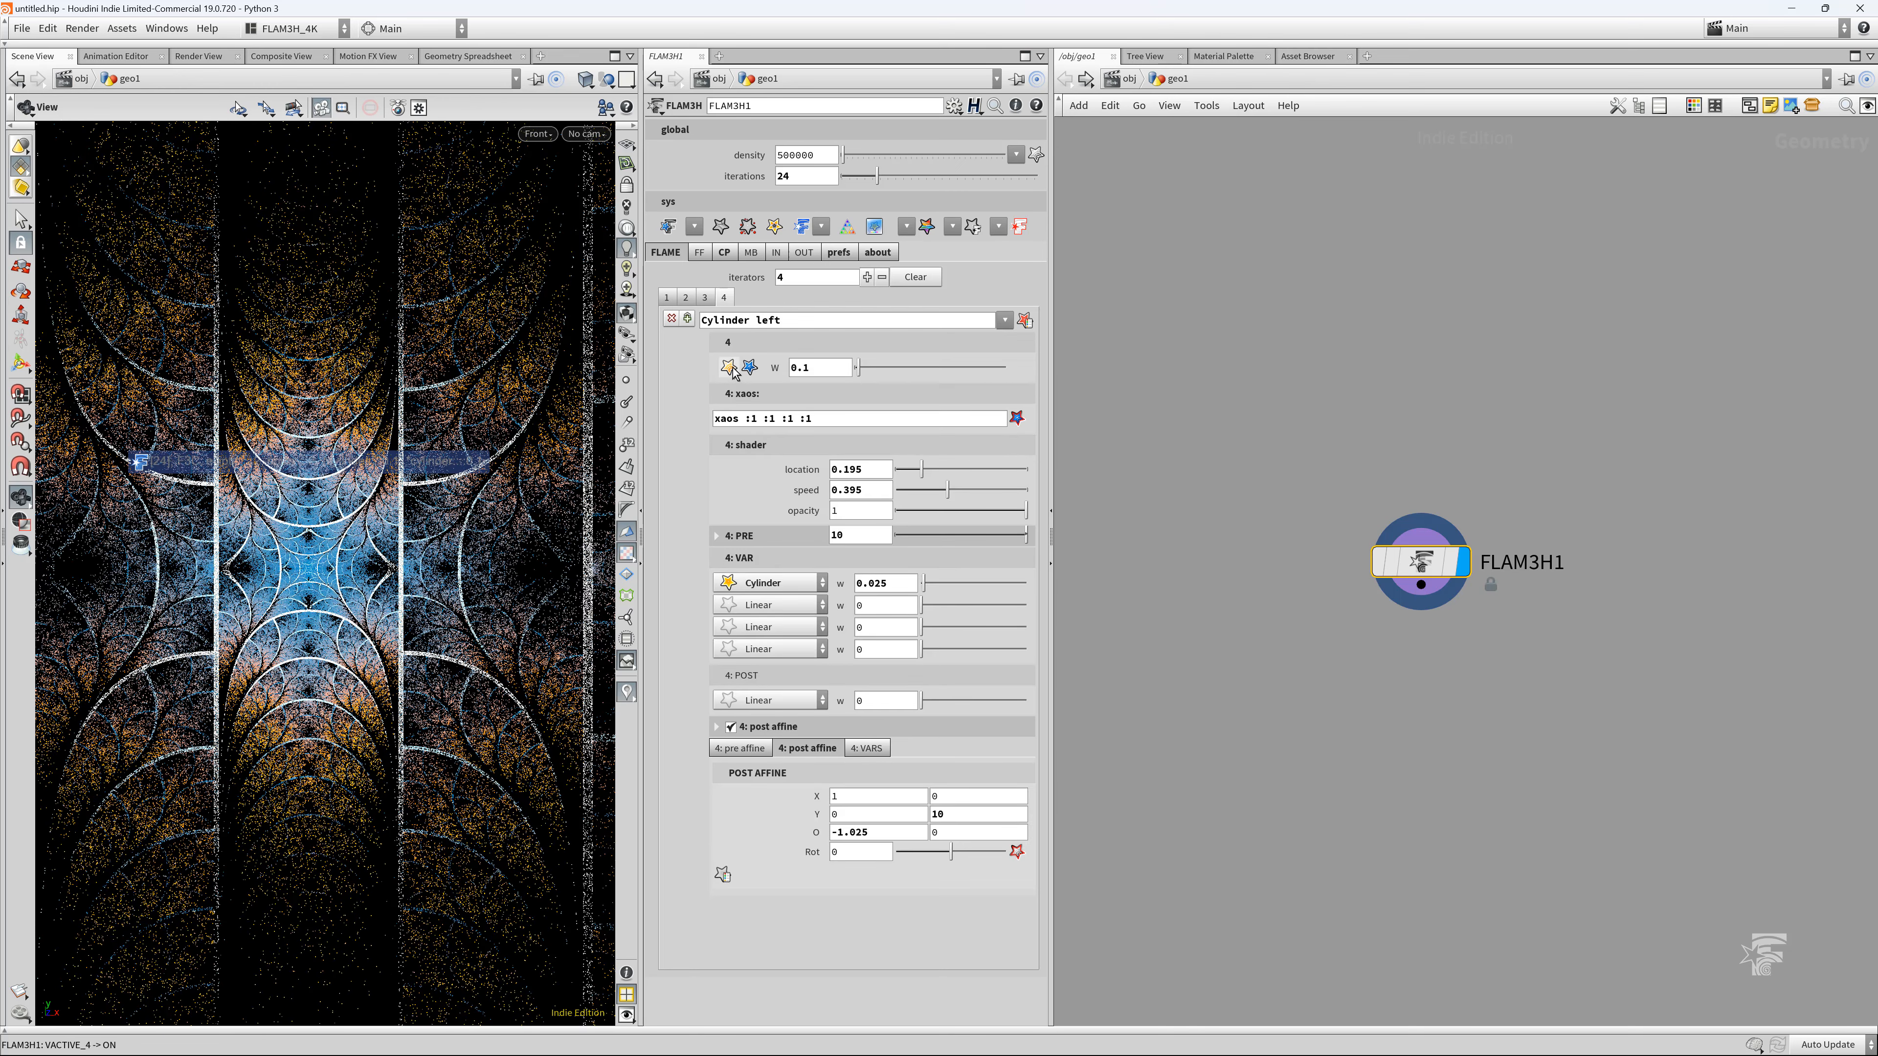
Enable the final flame transform and set its first variation to Mobius
{"action": "left_click", "coordinate": [699, 252]}
{"action": "left_click", "coordinate": [674, 302]}
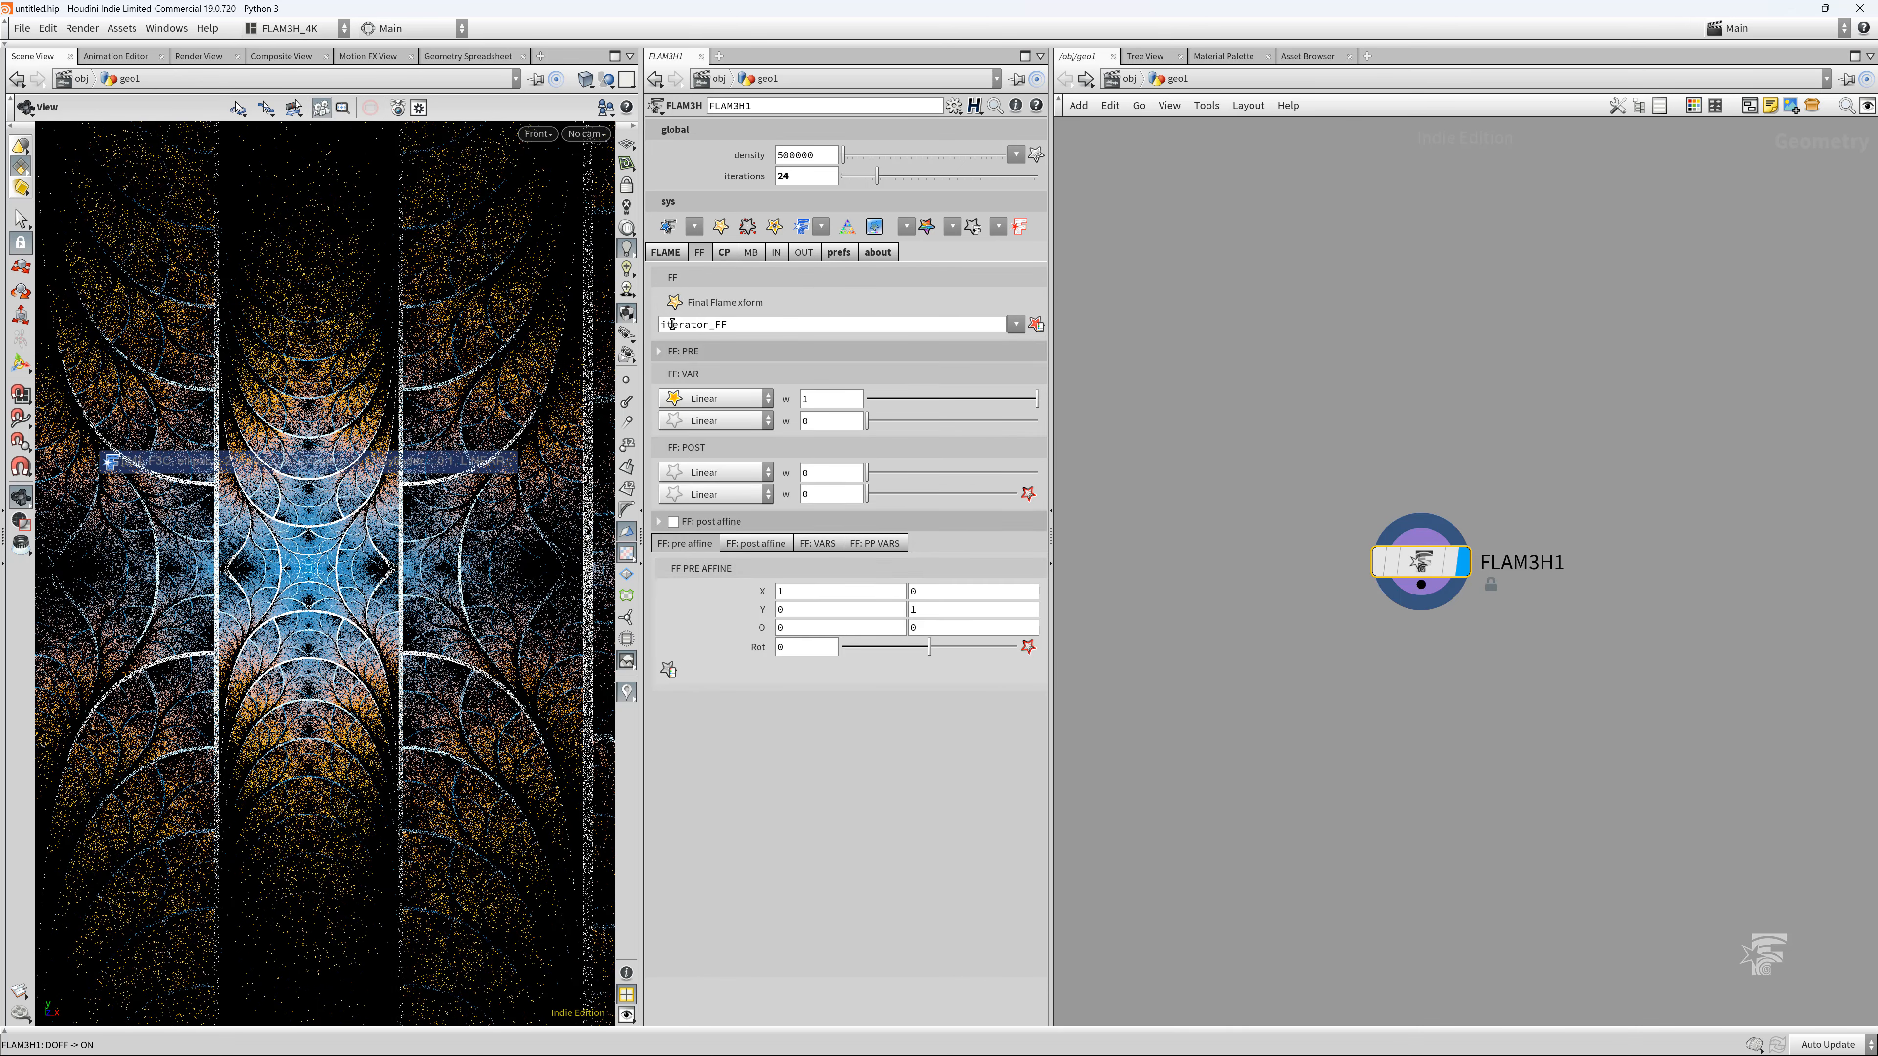
{"action": "left_click", "coordinate": [758, 399]}
{"action": "left_click_drag", "start_coordinate": [778, 442], "coordinate": [761, 671]}
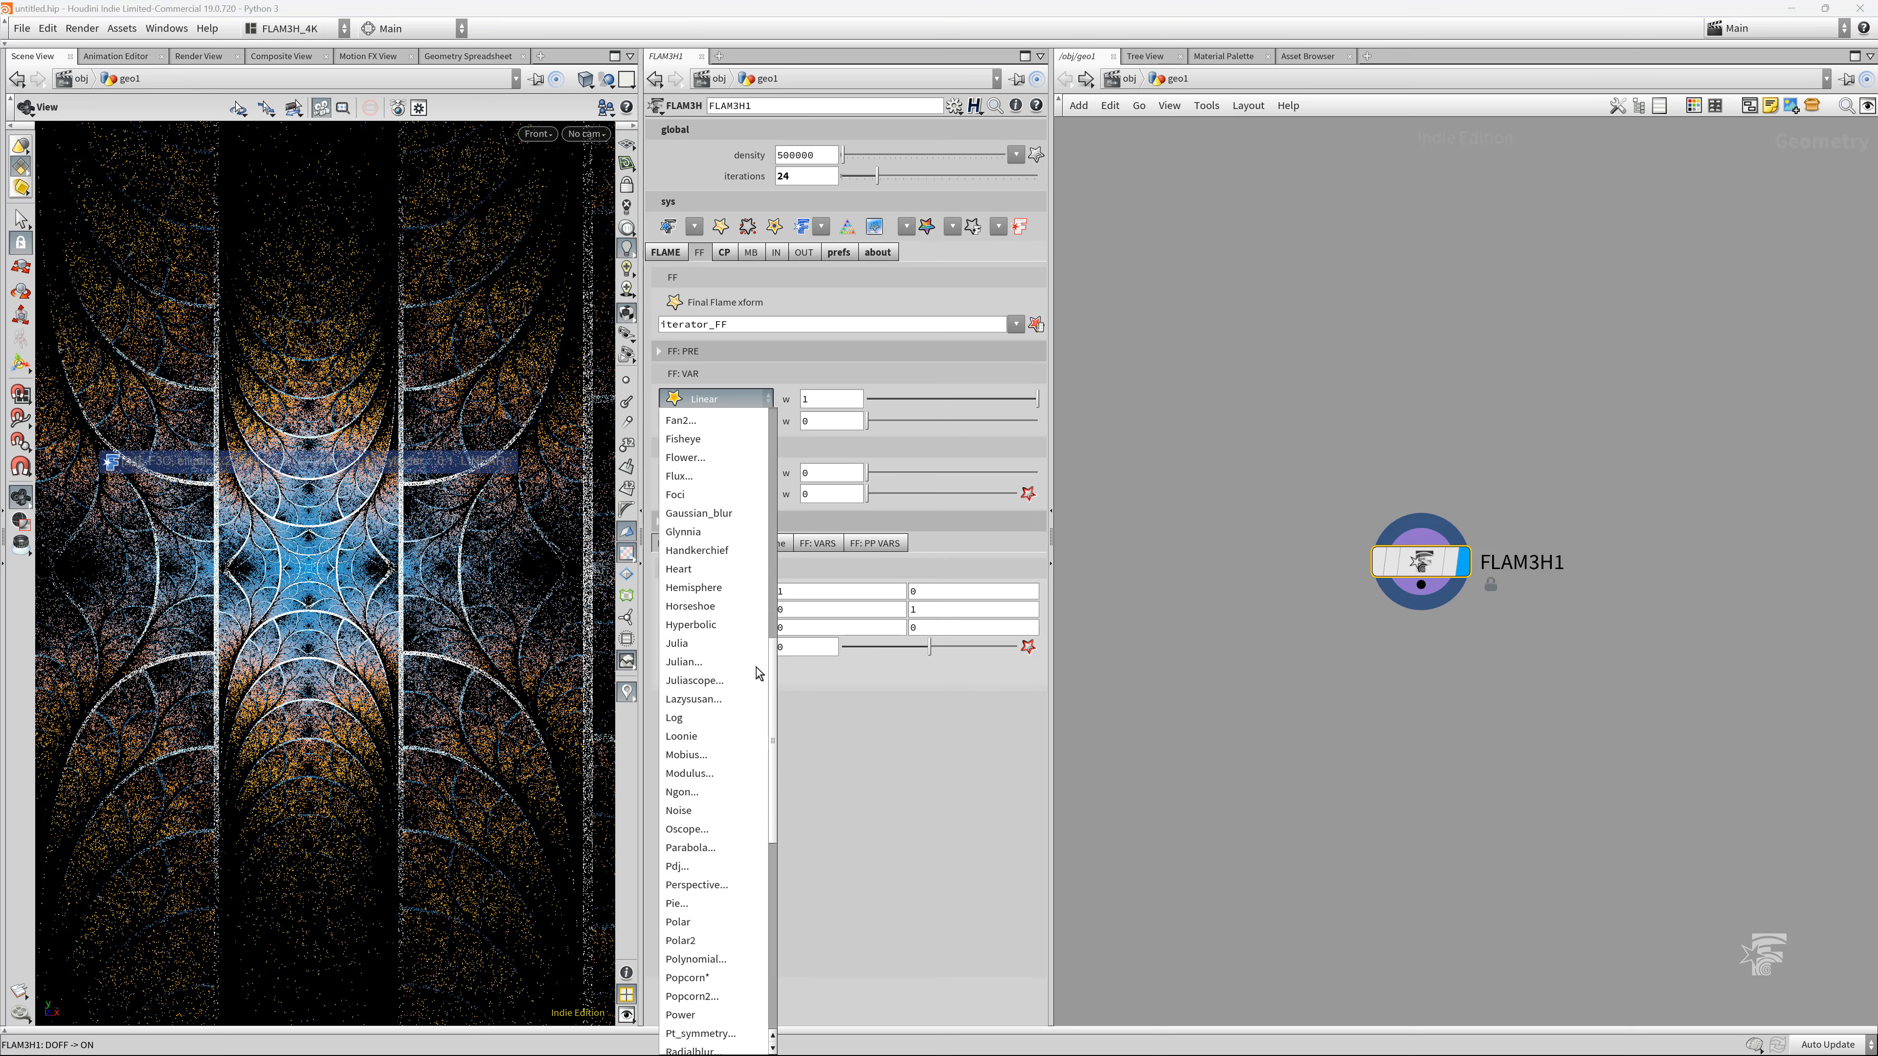
{"action": "left_click", "coordinate": [695, 752]}
{"action": "scroll", "coordinate": [434, 668], "scroll_direction": "up", "scroll_amount": 3}
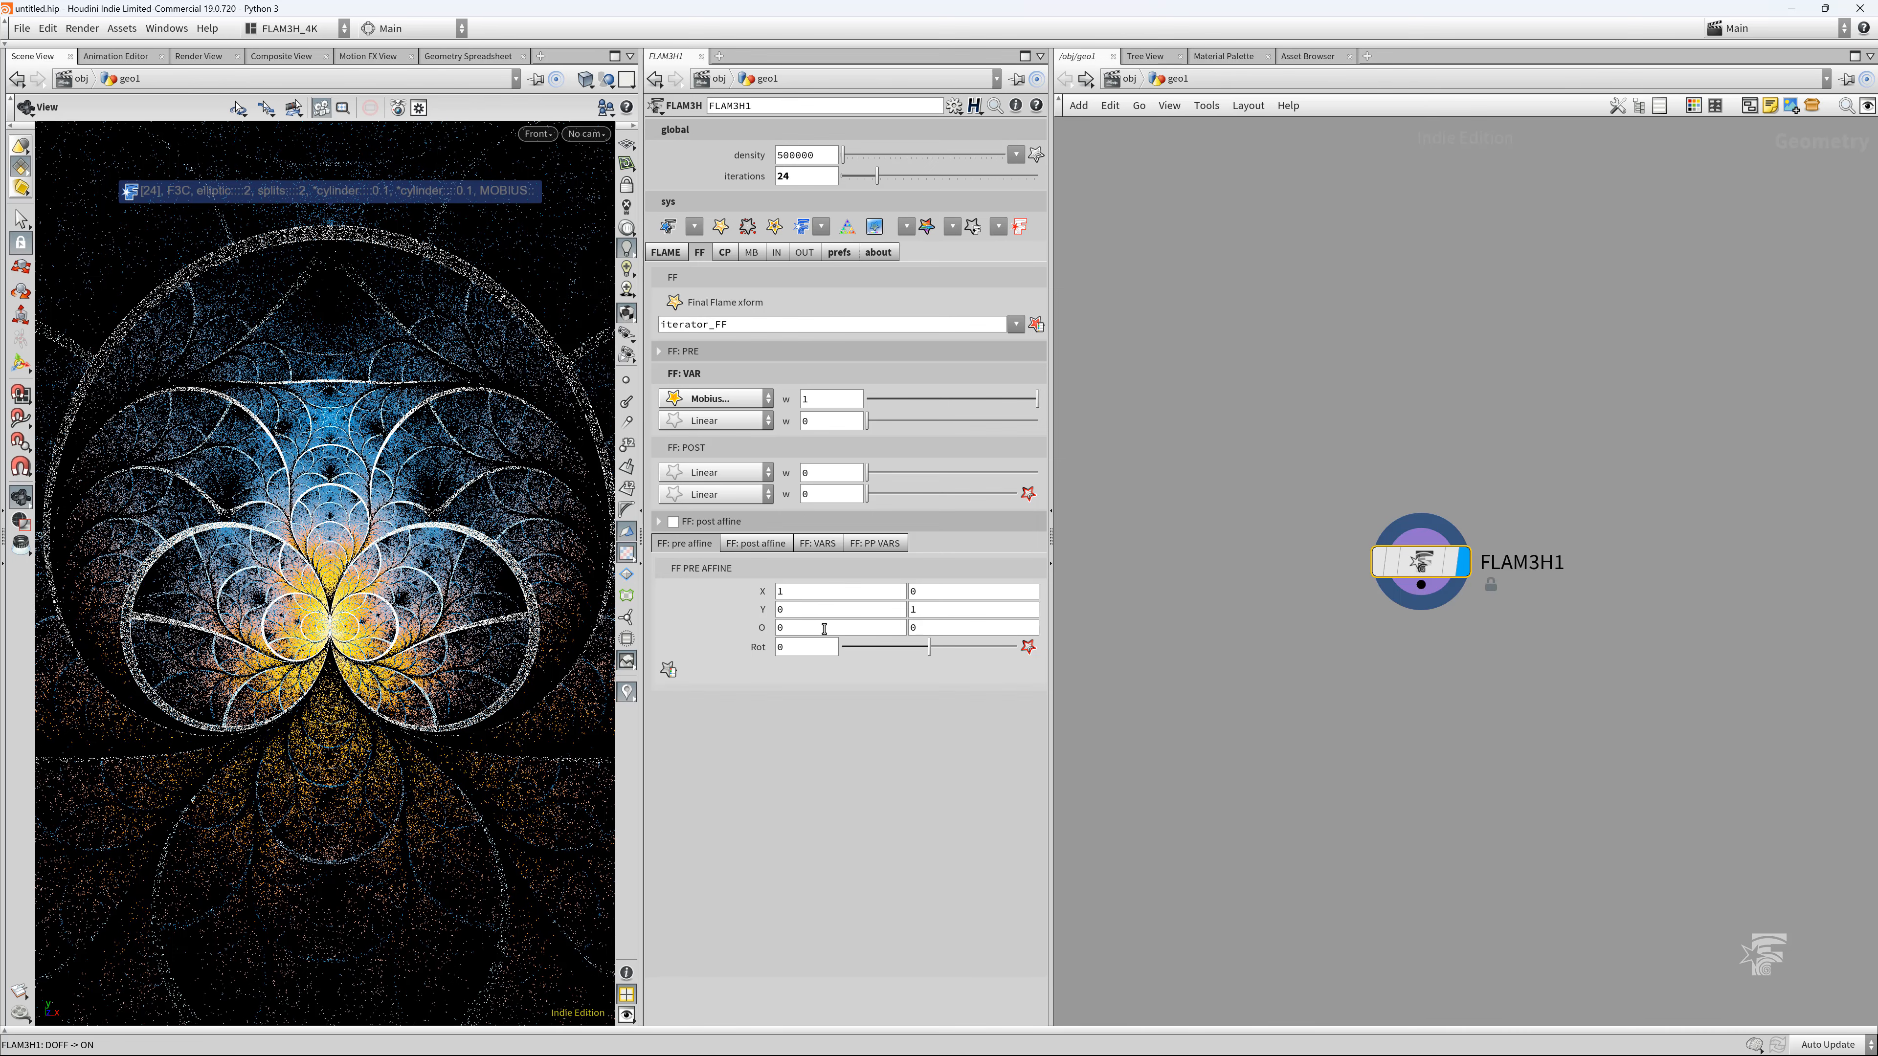
Set the final flame transform's pre affine O offset to -0.5 in X and 0.5 in Y
{"action": "middle_click_drag", "start_coordinate": [825, 629], "coordinate": [771, 627]}
{"action": "middle_click_drag", "start_coordinate": [922, 629], "coordinate": [976, 634]}
{"action": "scroll", "coordinate": [449, 636], "scroll_direction": "up", "scroll_amount": 5}
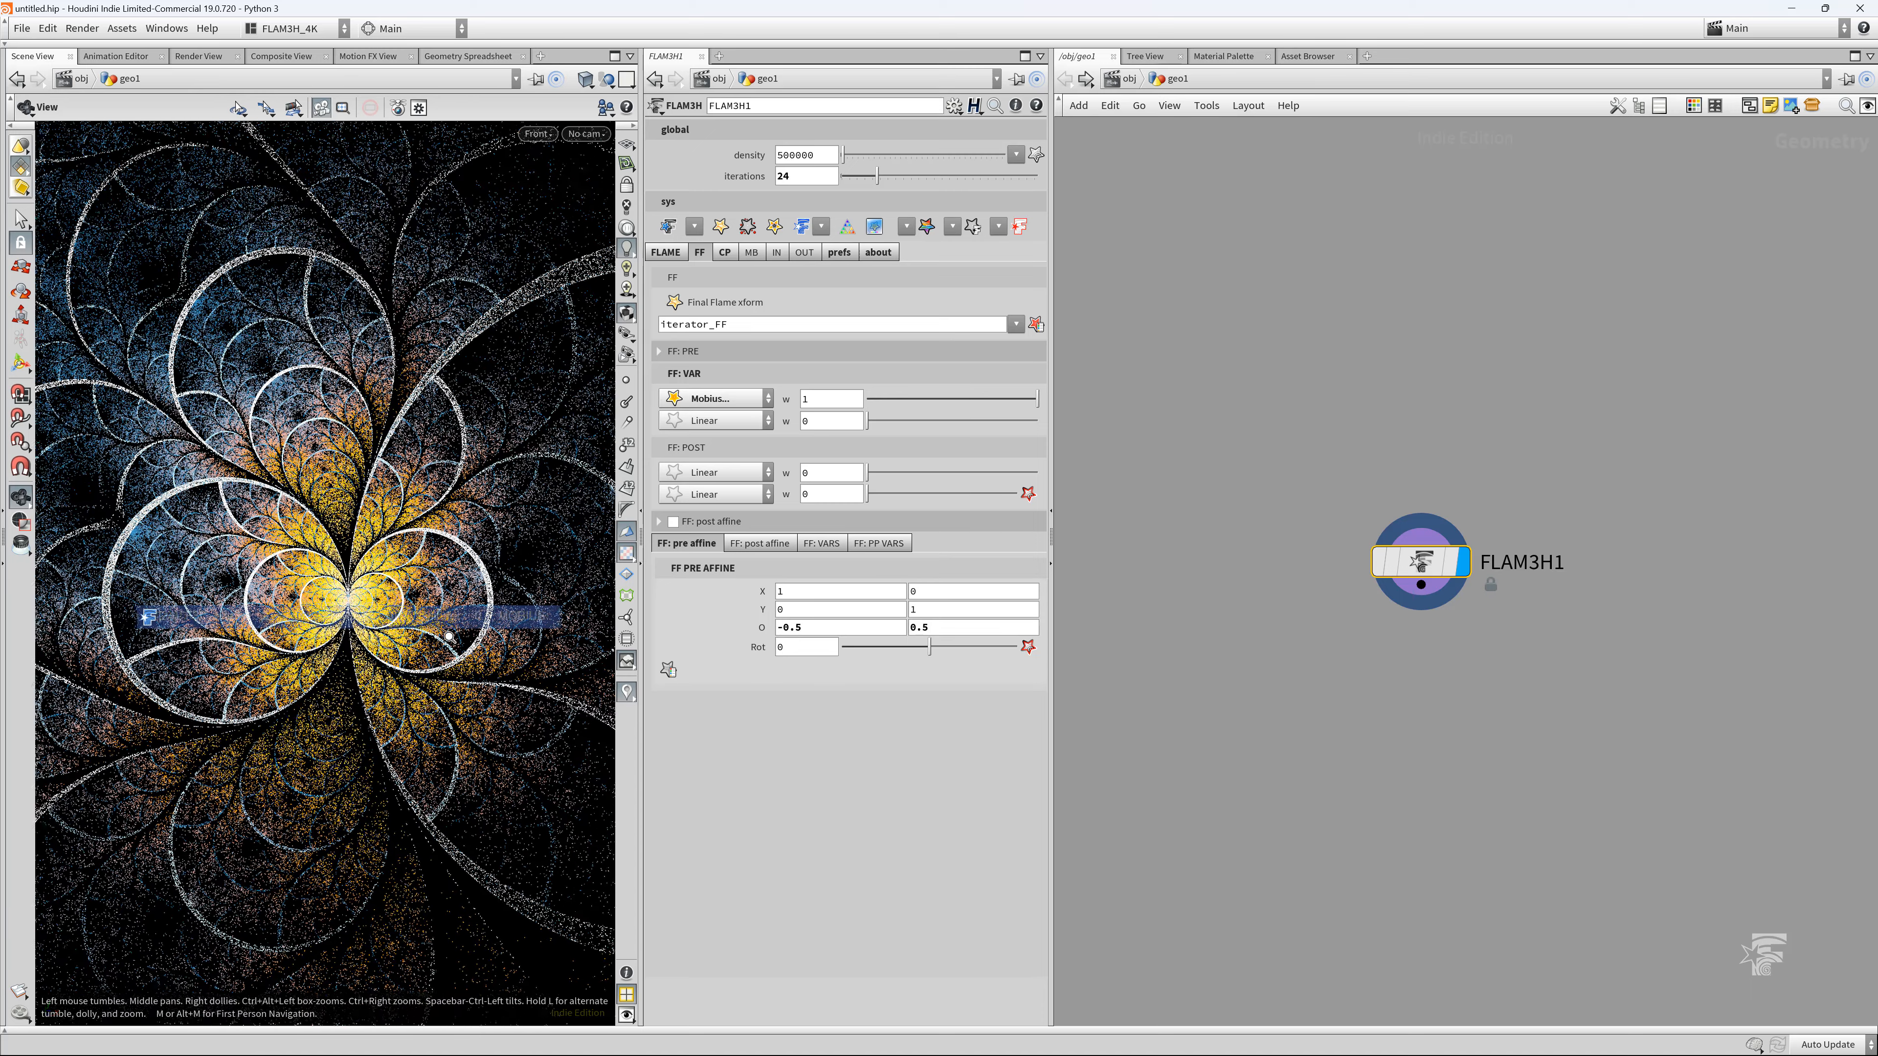
{"action": "right_click_drag", "start_coordinate": [449, 636], "coordinate": [444, 637]}
{"action": "middle_click_drag", "start_coordinate": [349, 670], "coordinate": [336, 653]}
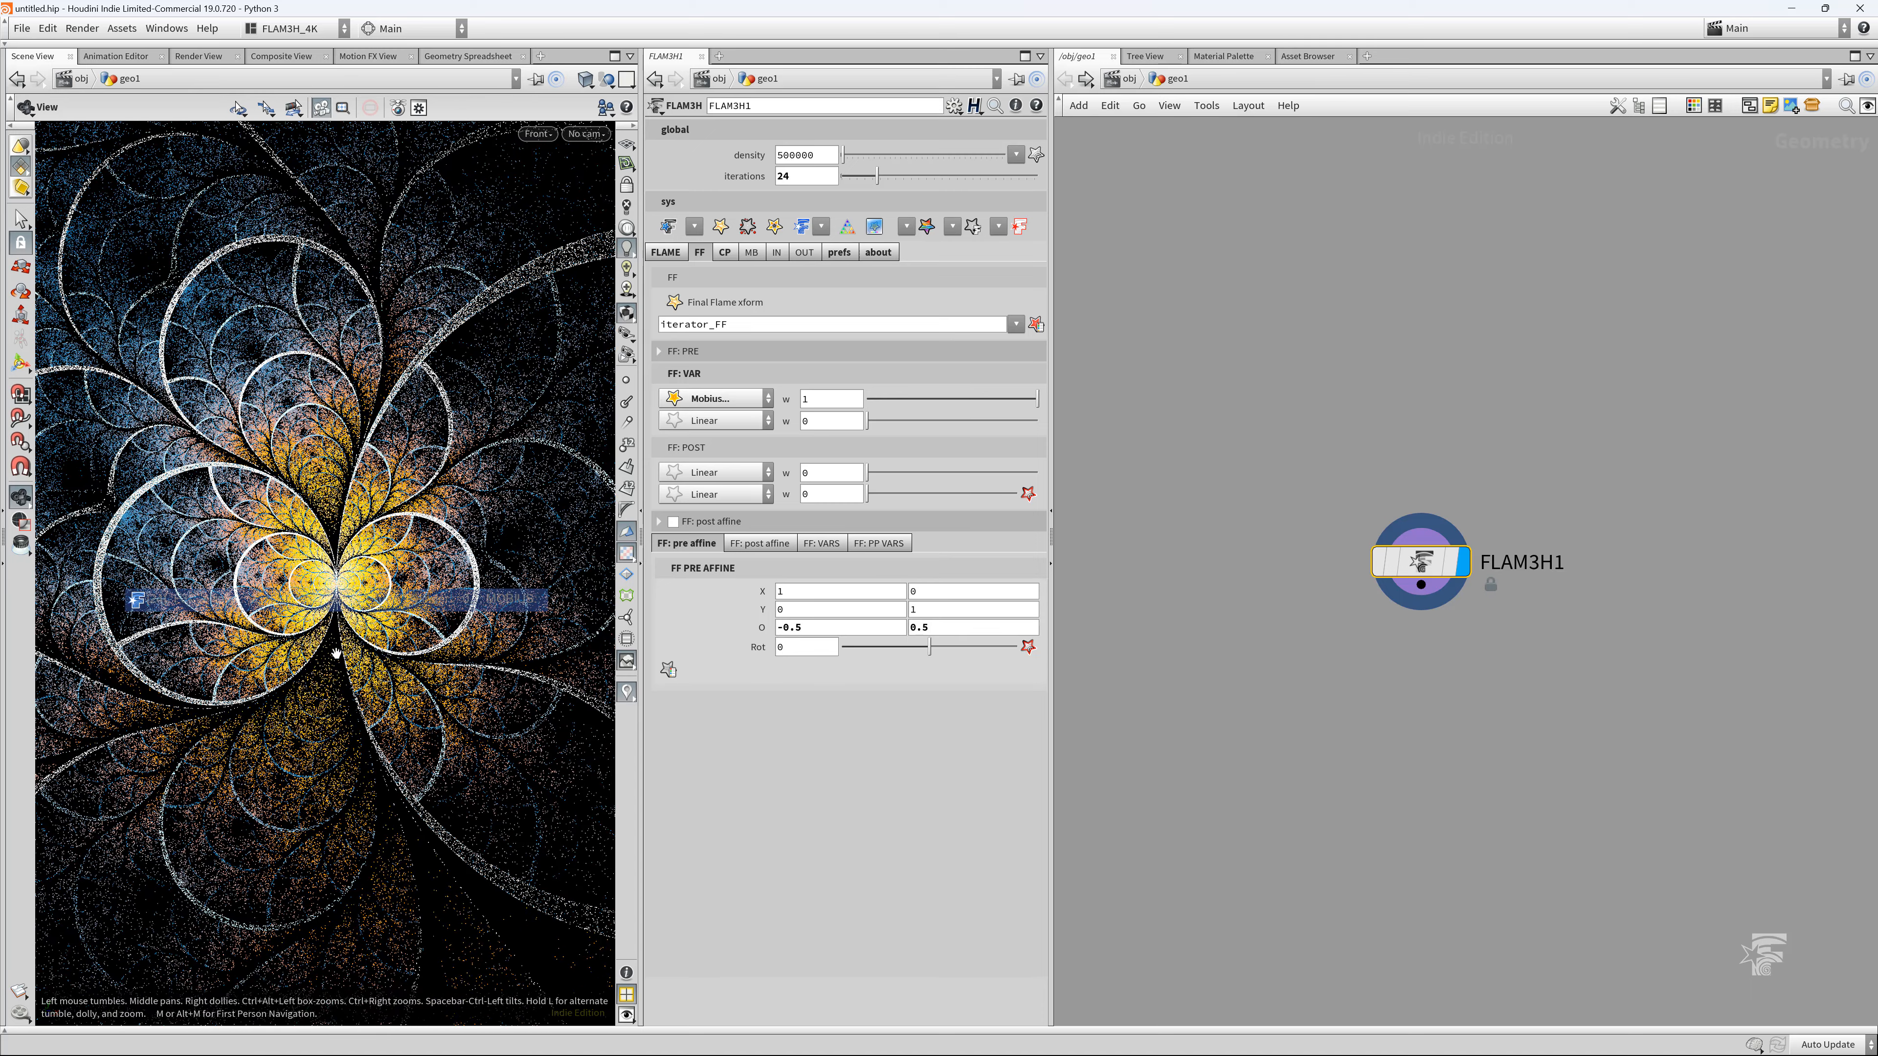
Turn off the flame information tag in the viewport and reframe the flame
{"action": "left_click", "coordinate": [802, 227]}
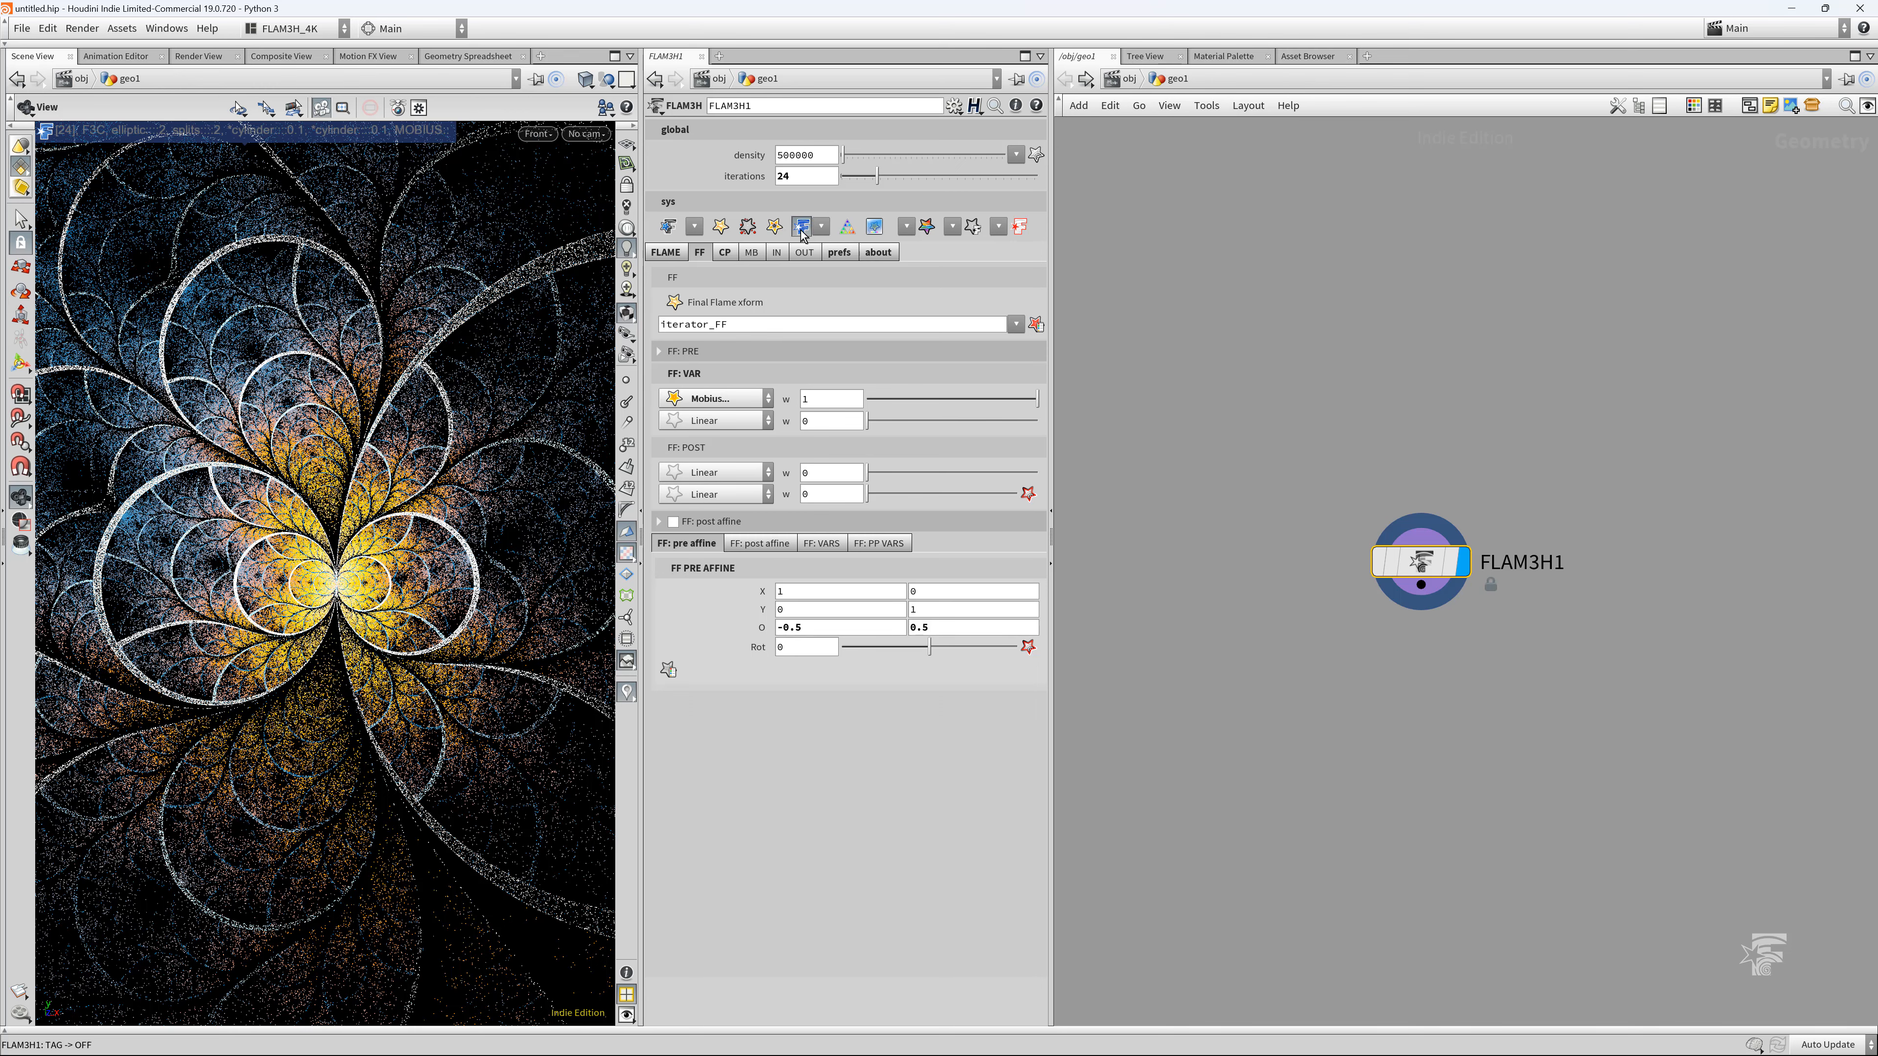
{"action": "right_click_drag", "start_coordinate": [312, 614], "coordinate": [240, 625]}
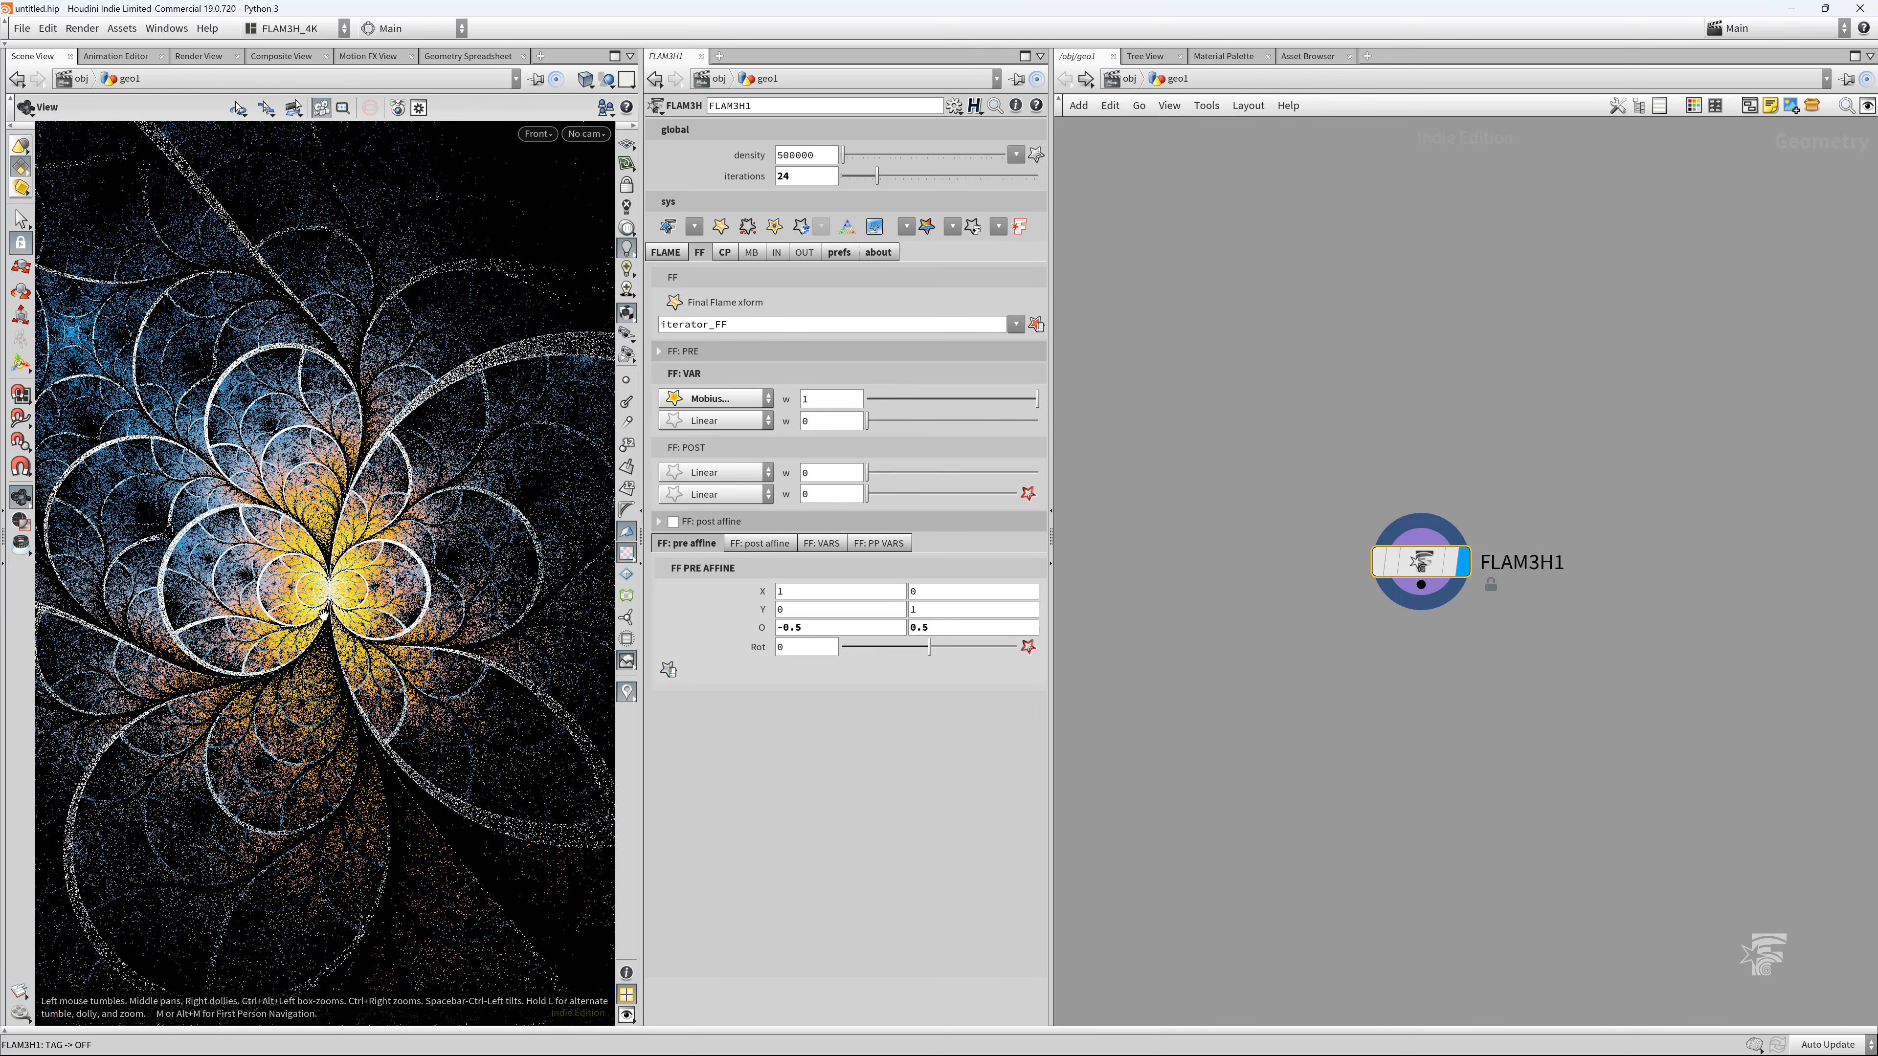
{"action": "middle_click_drag", "start_coordinate": [323, 614], "coordinate": [314, 627]}
Raise the flame's global density to the 15M points preset
{"action": "left_click", "coordinate": [666, 253]}
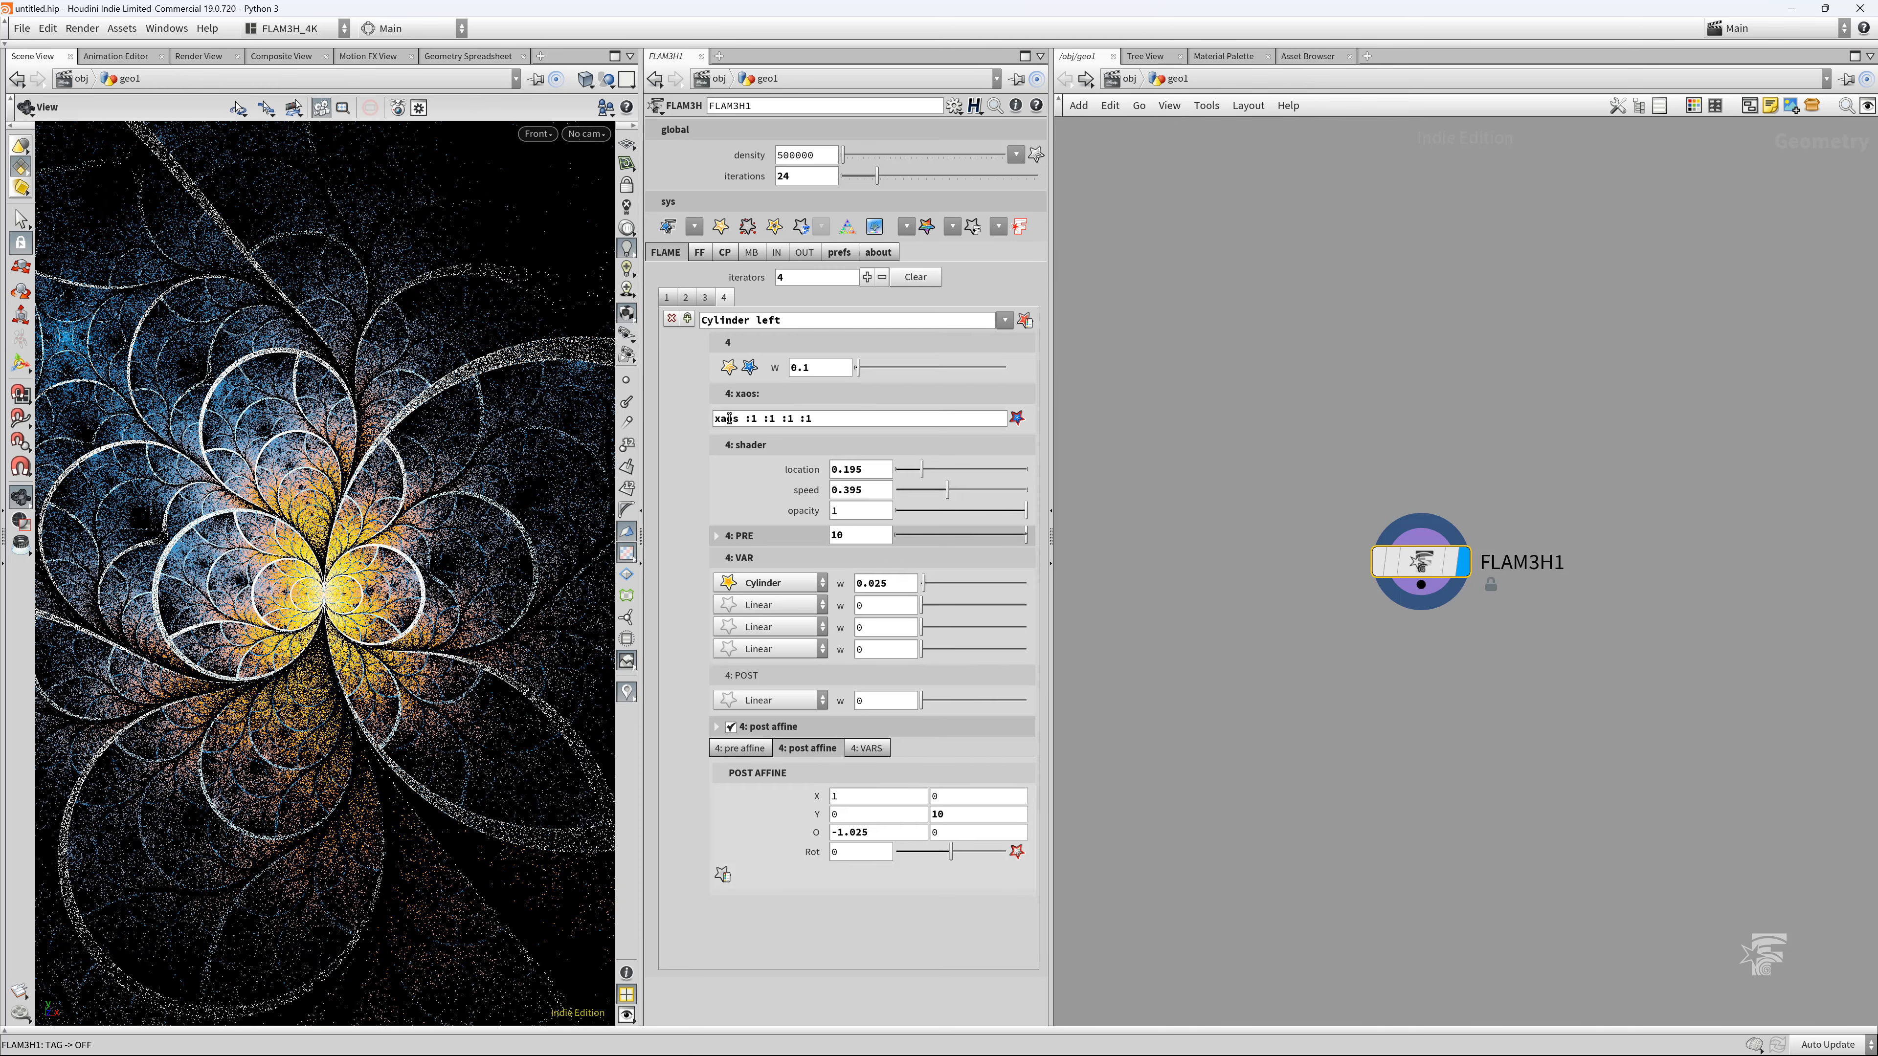
{"action": "left_click", "coordinate": [1015, 154]}
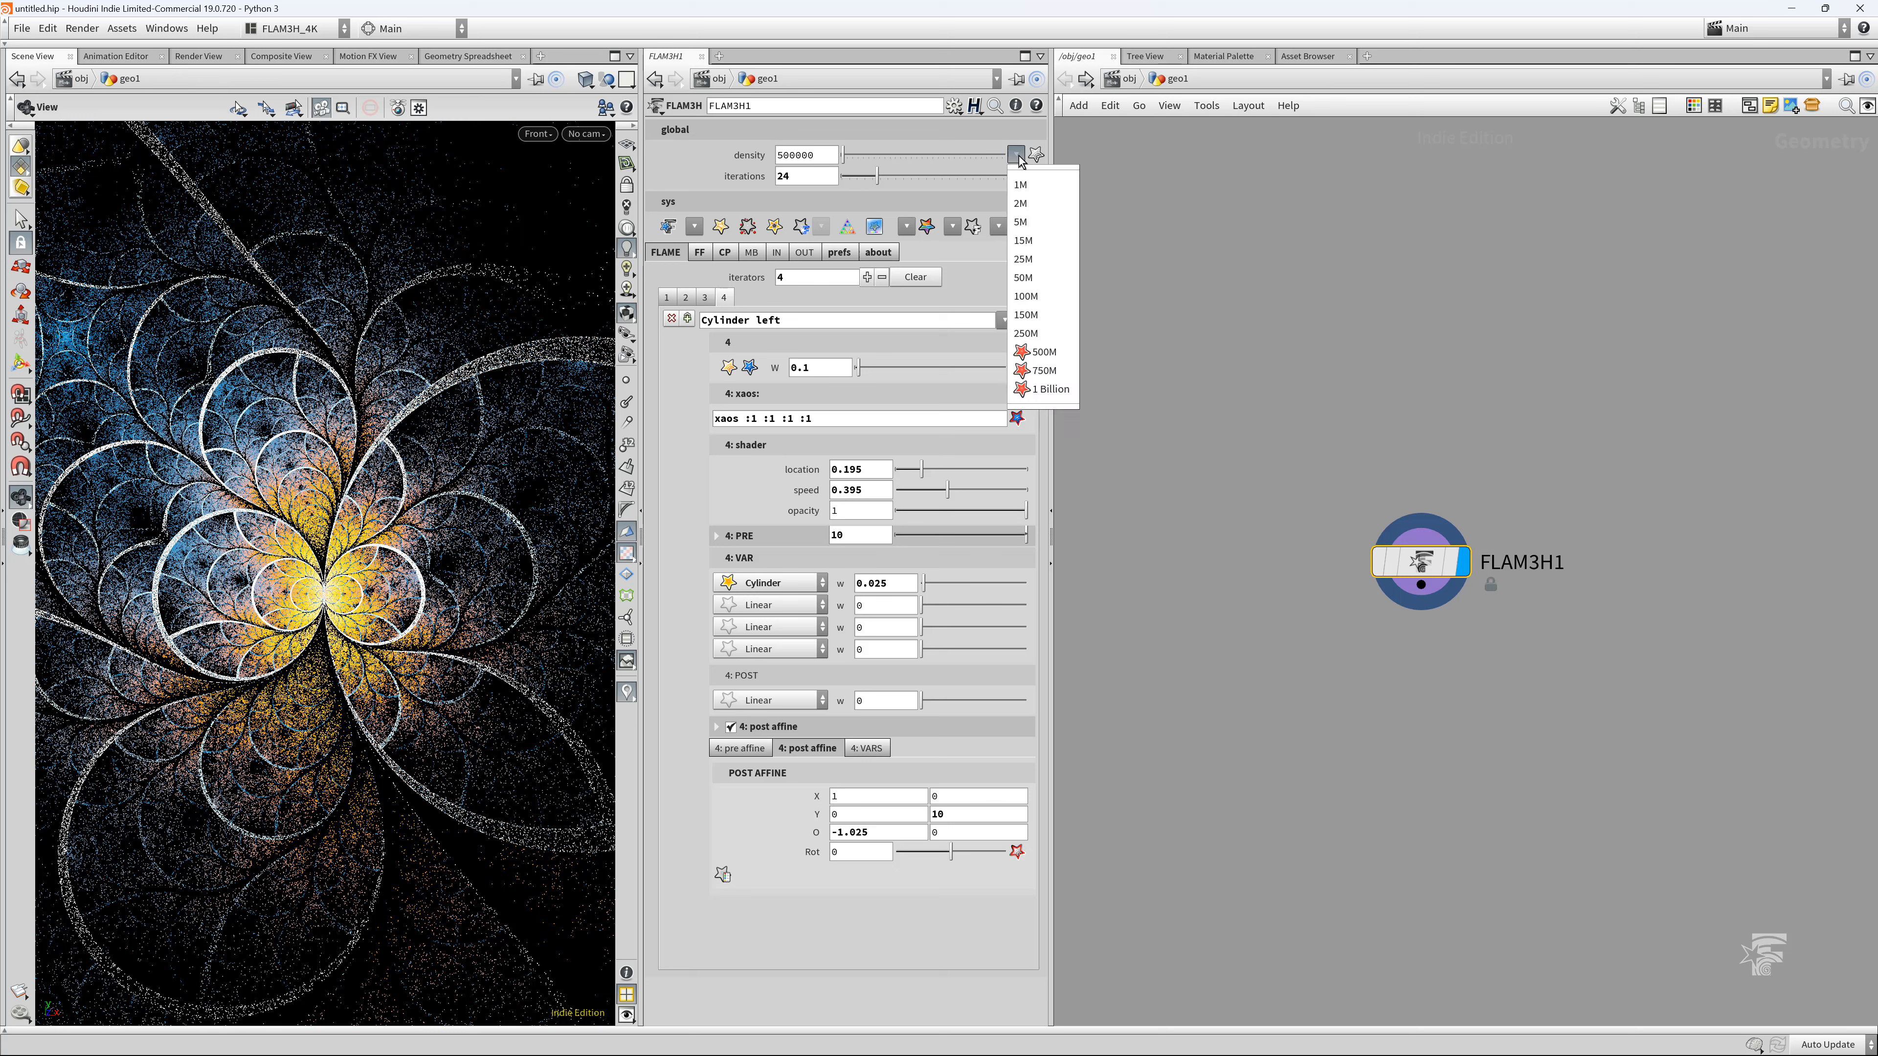
{"action": "left_click", "coordinate": [1029, 241]}
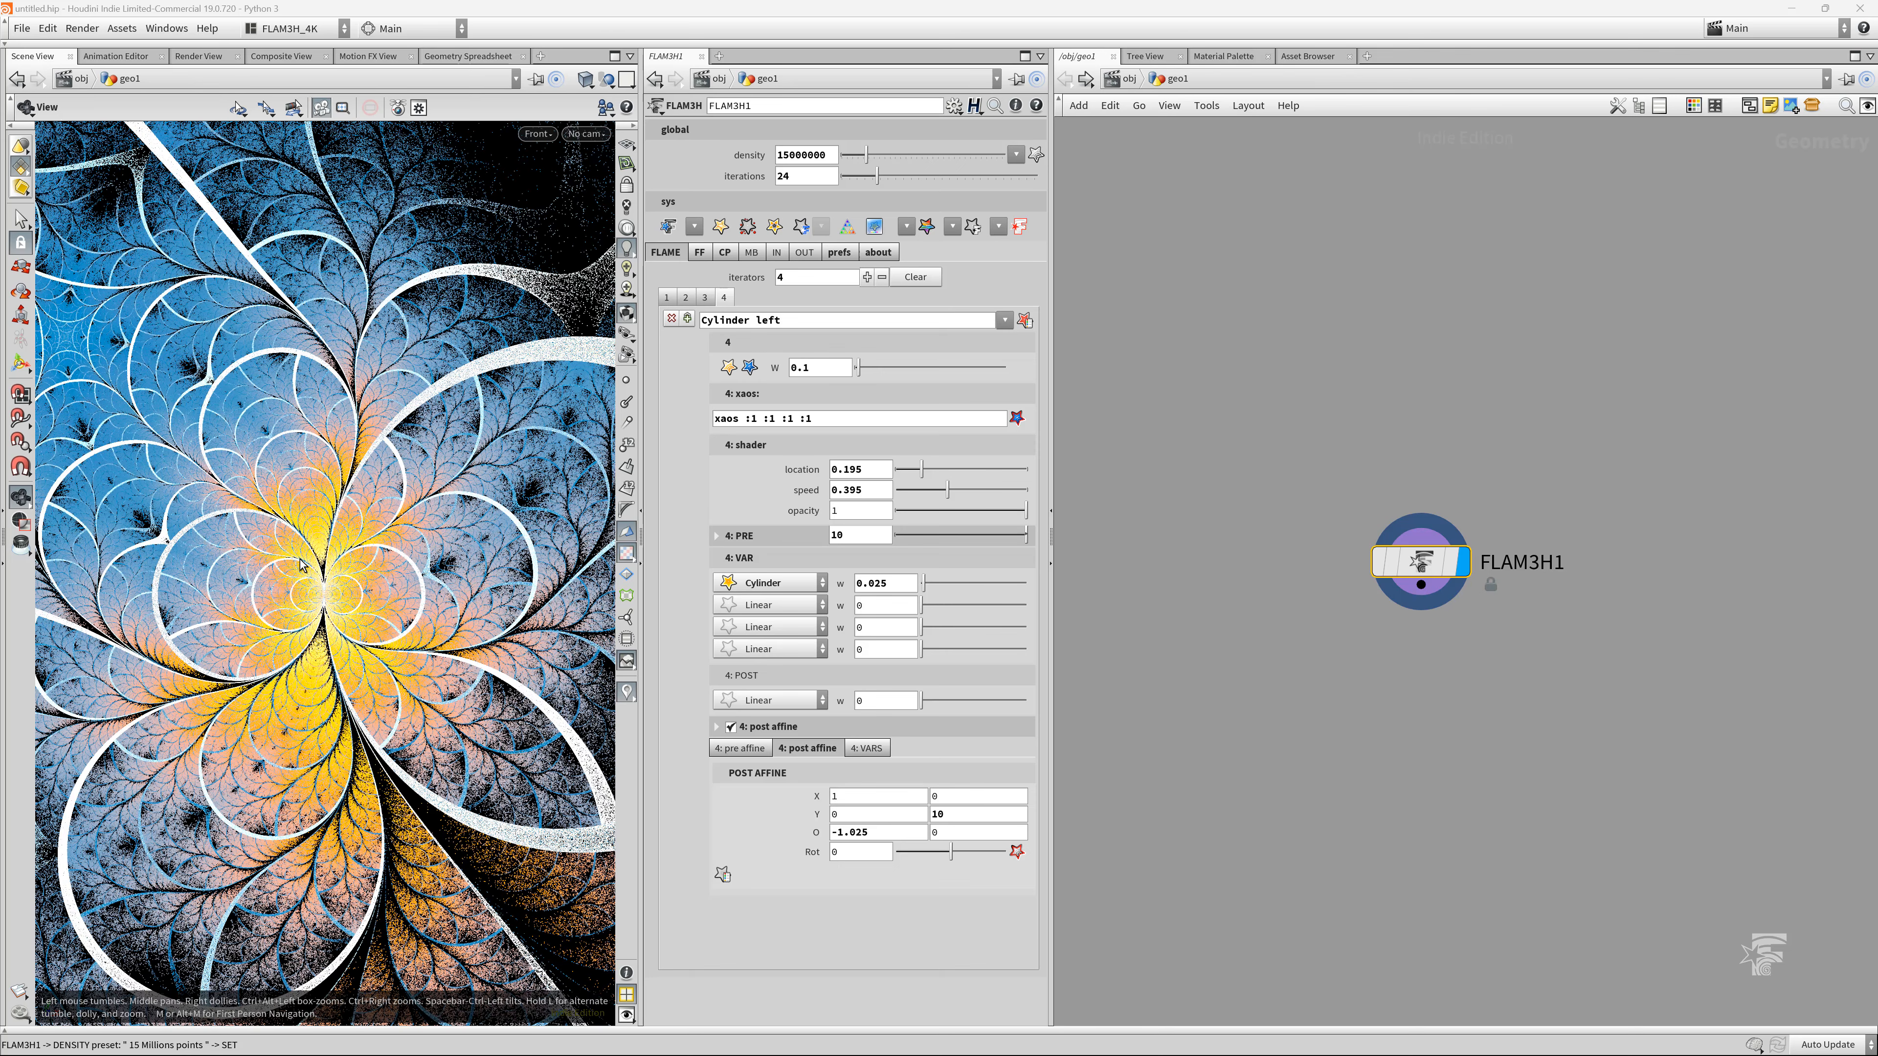
Set the viewport point display size to 0.4 in the FLAM3H preferences
{"action": "left_click", "coordinate": [837, 253]}
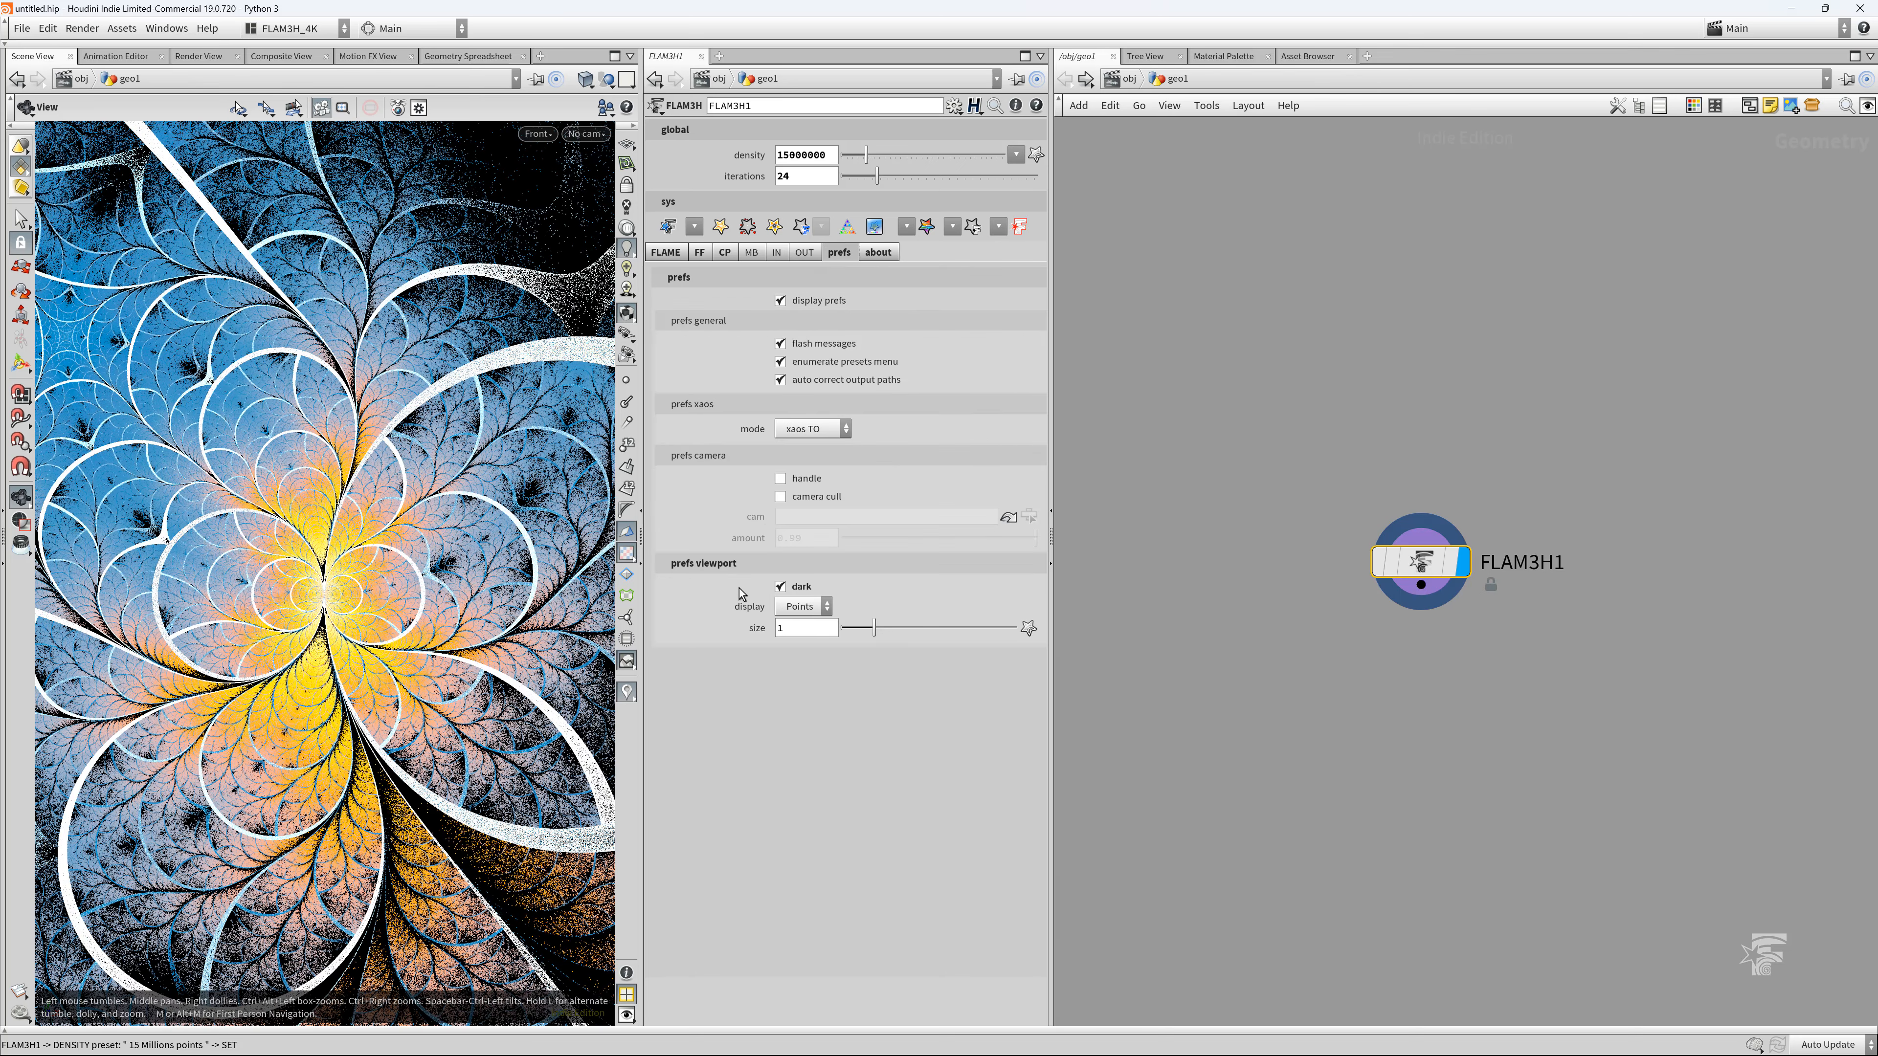
{"action": "type", "text": "0.4"}
{"action": "key", "text": "Return"}
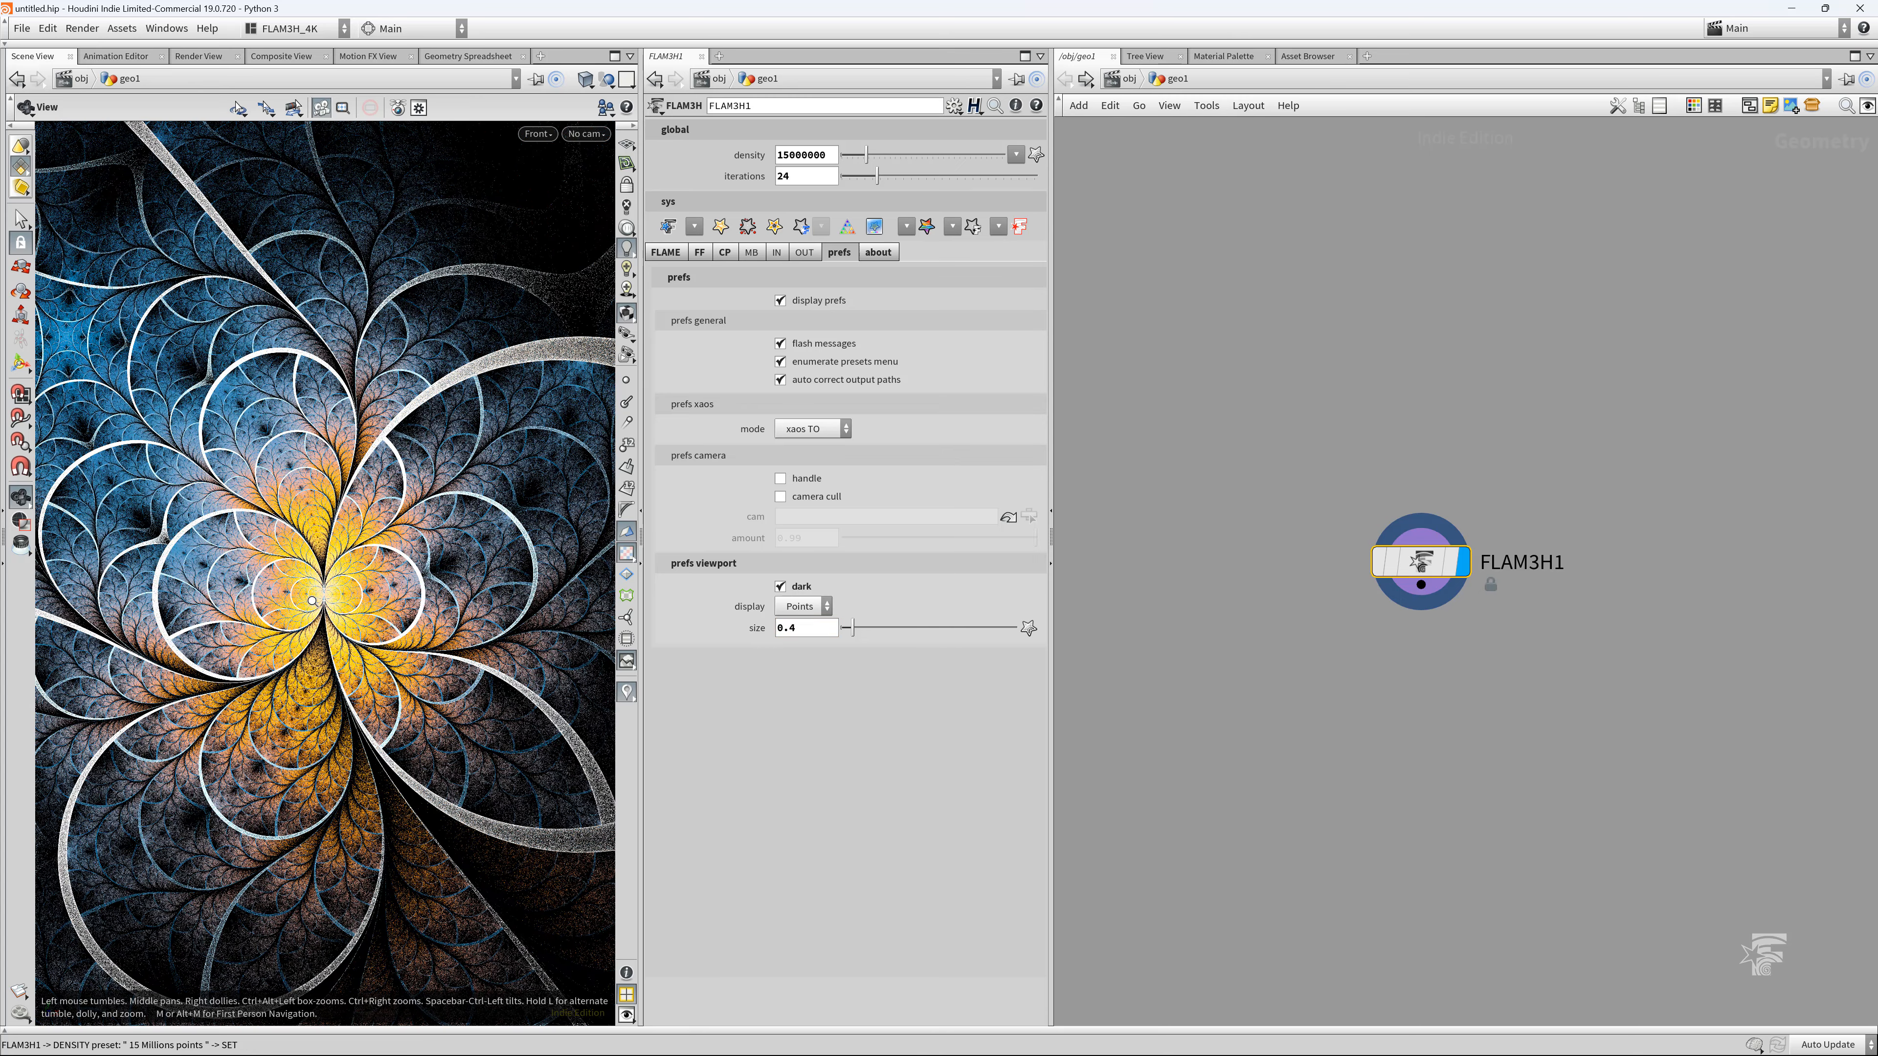
{"action": "scroll", "coordinate": [312, 601], "scroll_direction": "up", "scroll_amount": 3}
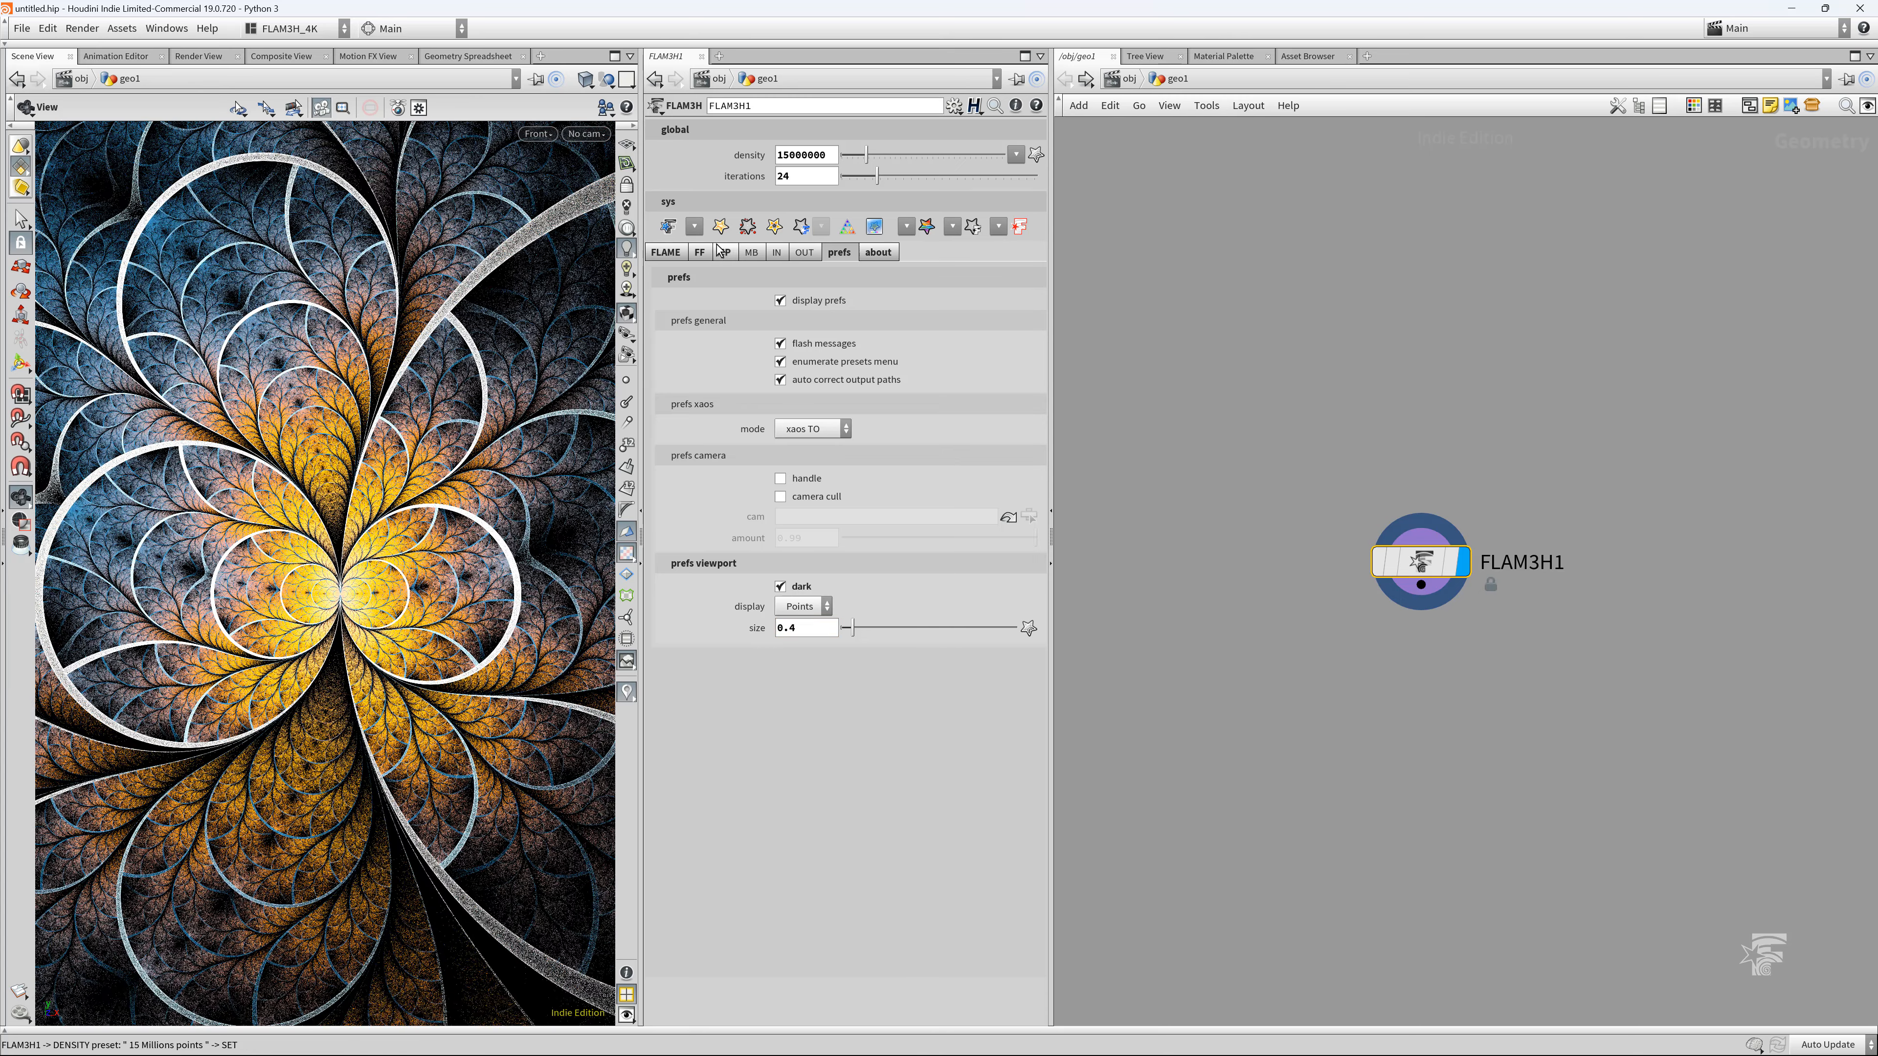
Set the real c coefficient of the final flame transform's Mobius variation to 0.5 and reframe the flame
{"action": "left_click", "coordinate": [724, 252]}
{"action": "left_click", "coordinate": [666, 252]}
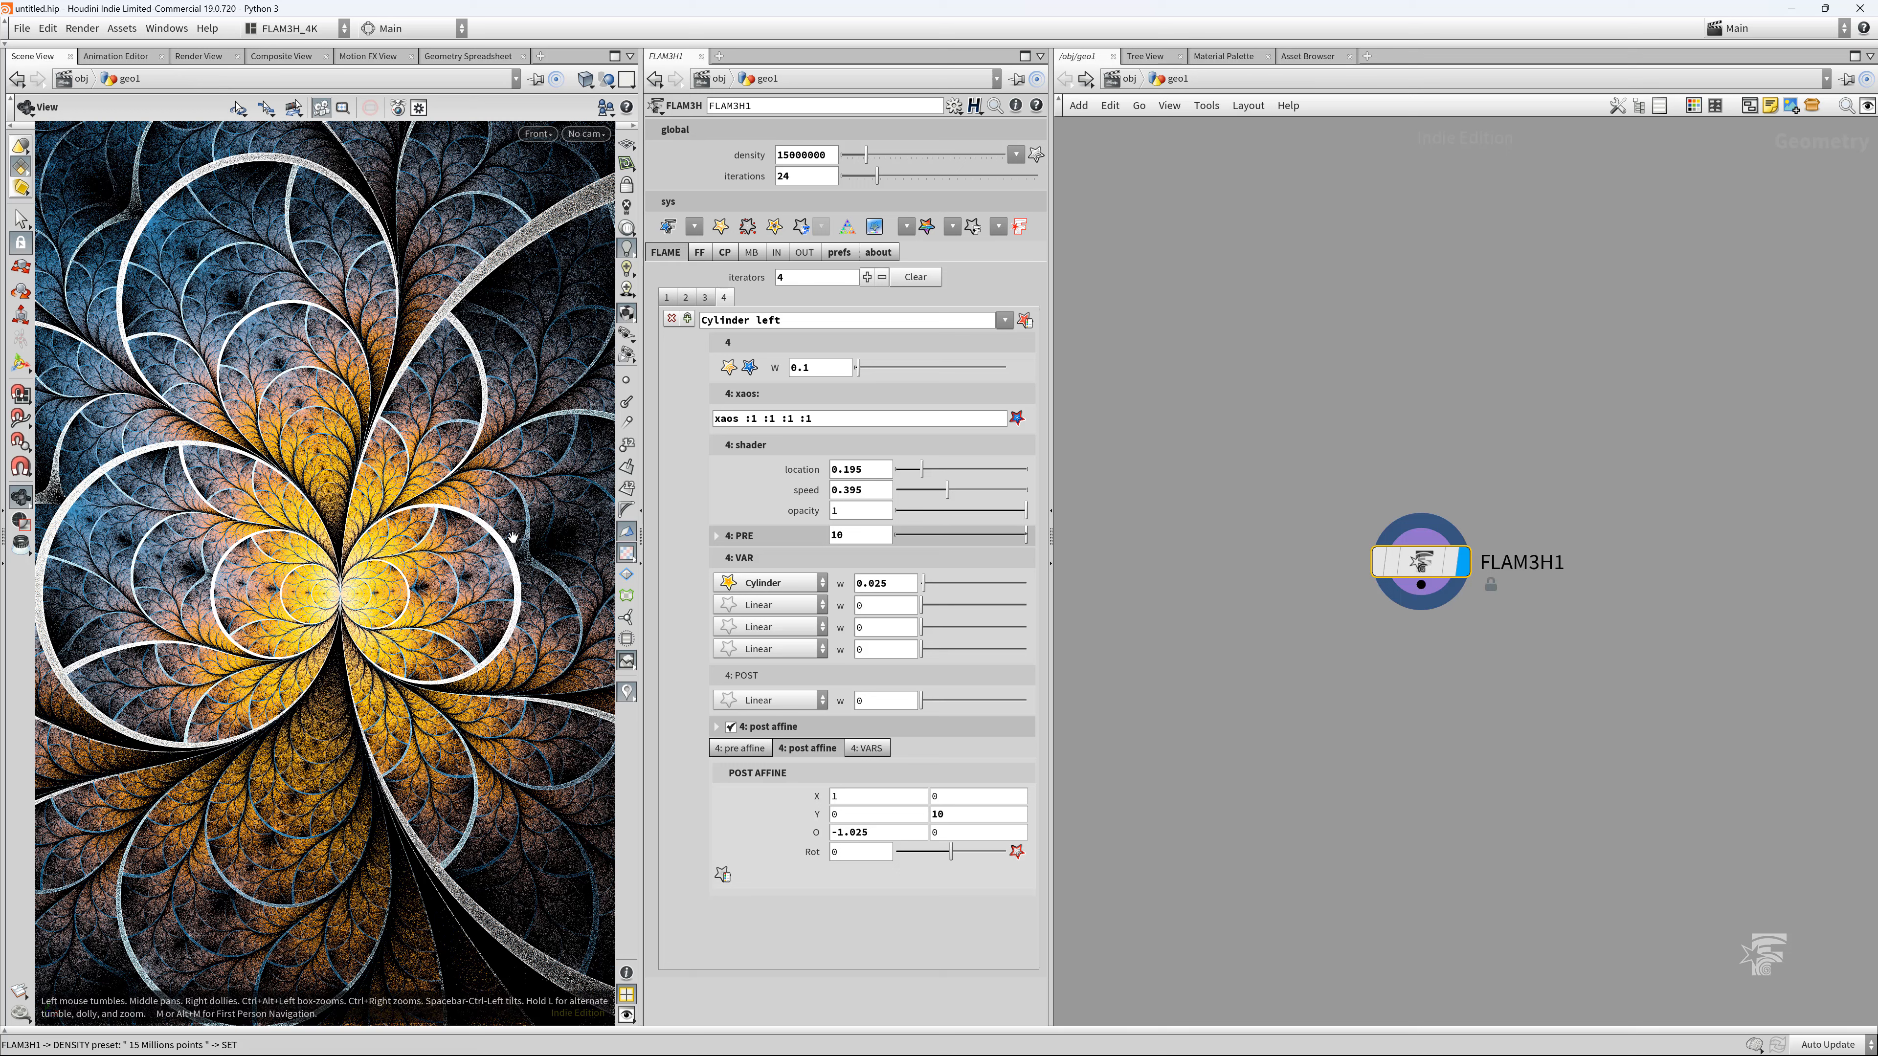
{"action": "left_click", "coordinate": [699, 252]}
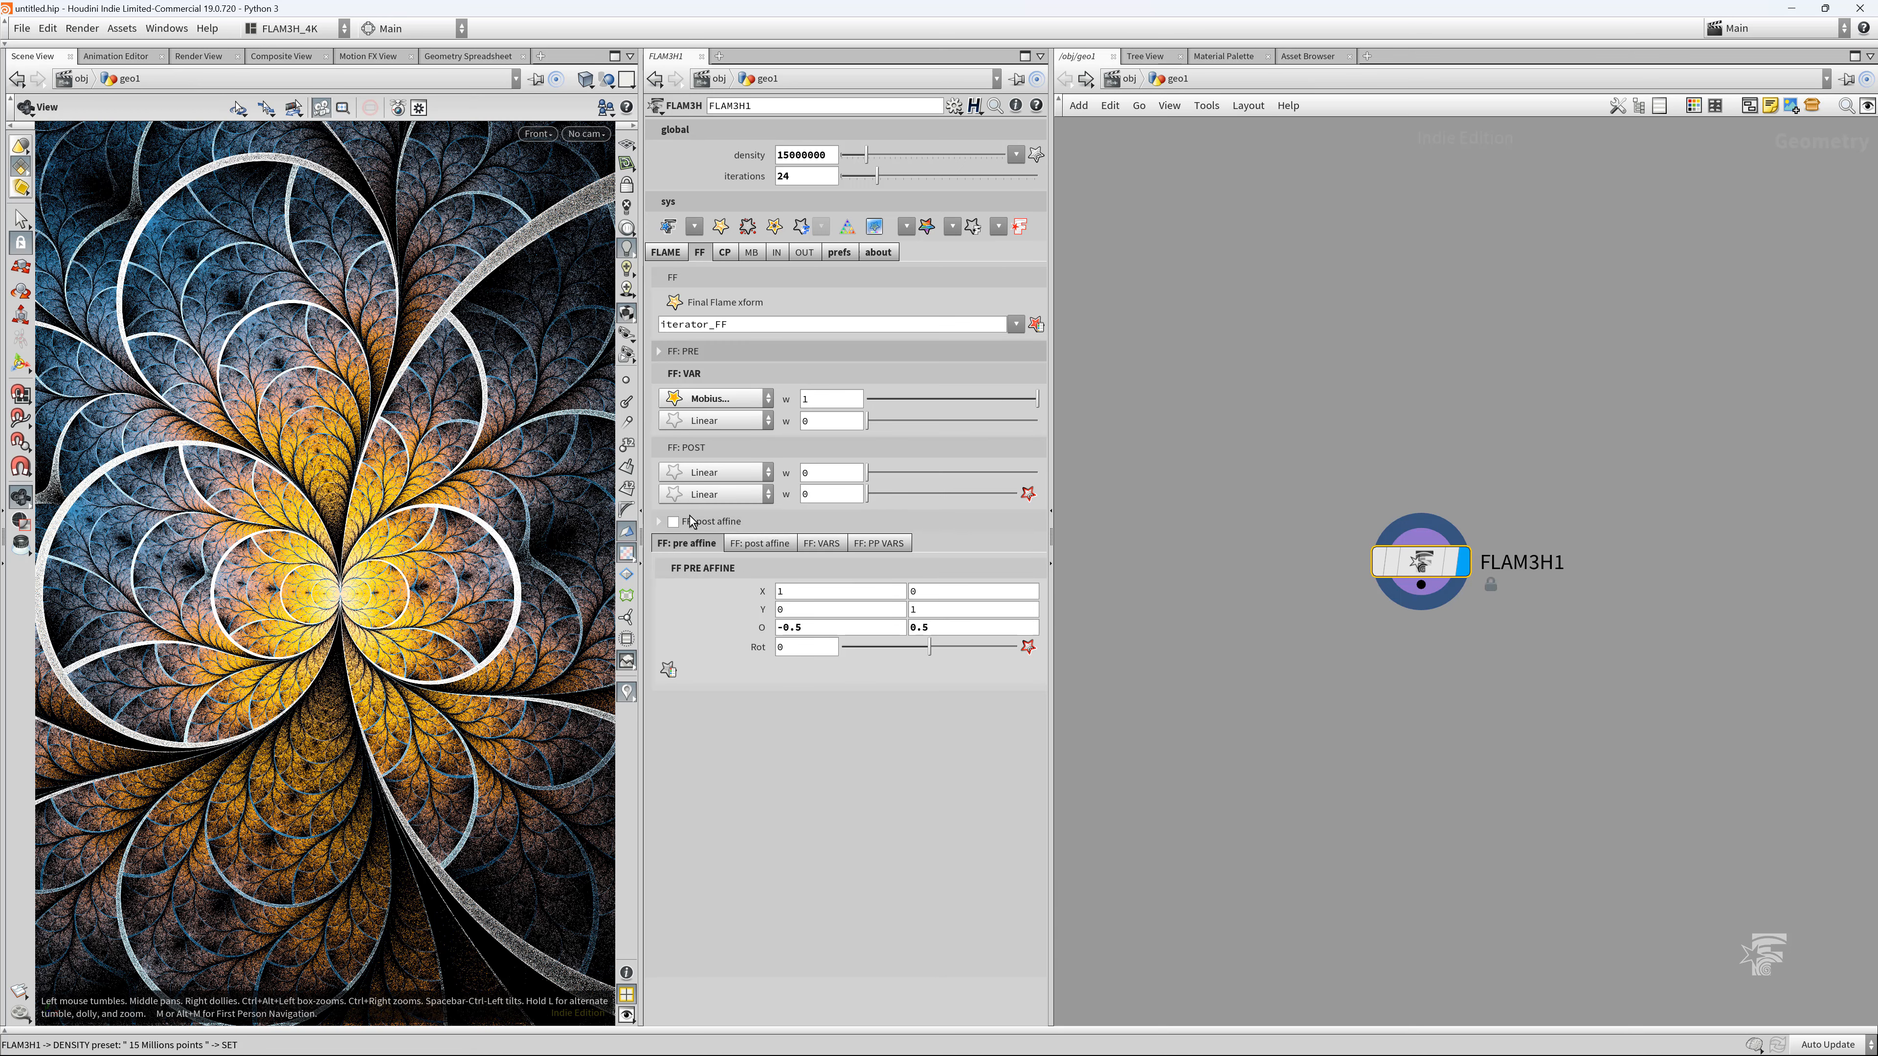
{"action": "left_click", "coordinate": [822, 547]}
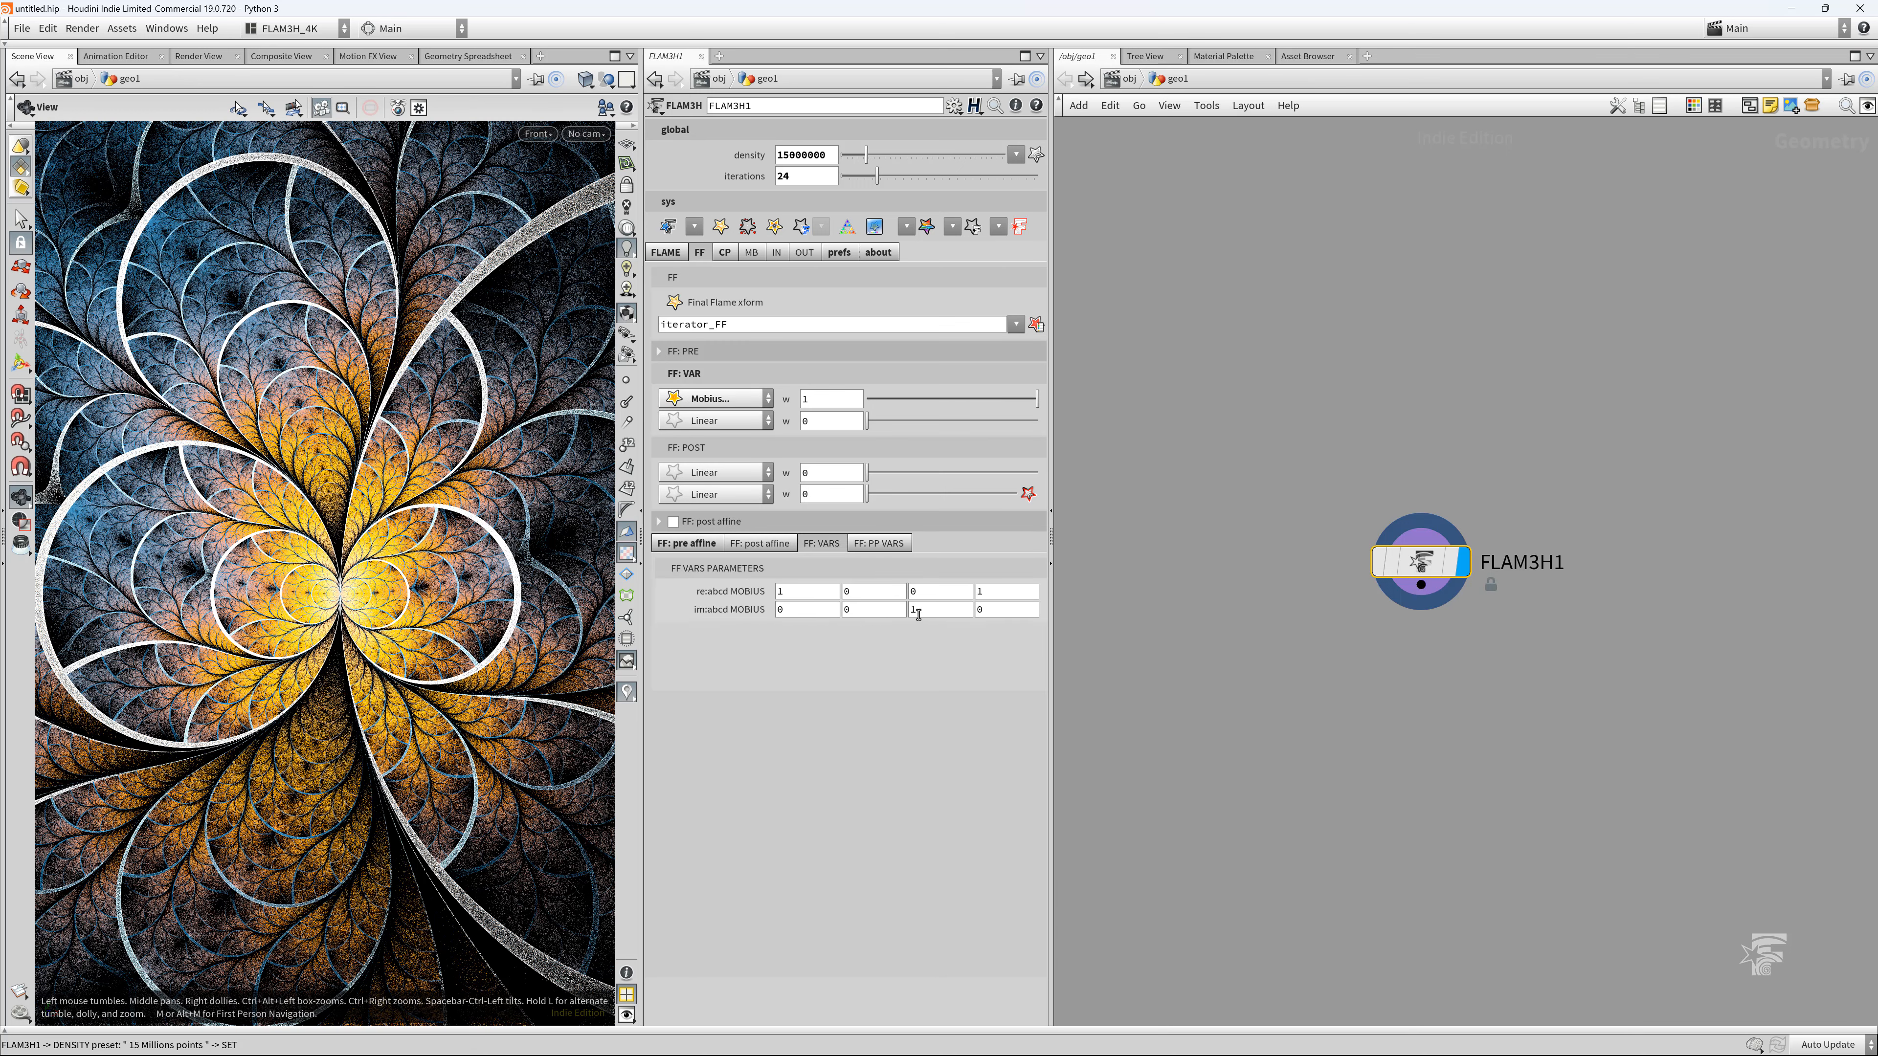
{"action": "double_click", "coordinate": [935, 592]}
{"action": "key", "text": "Return"}
{"action": "middle_click_drag", "start_coordinate": [468, 529], "coordinate": [308, 635]}
{"action": "scroll", "coordinate": [307, 635], "scroll_direction": "down", "scroll_amount": 3}
{"action": "scroll", "coordinate": [330, 633], "scroll_direction": "up", "scroll_amount": 5}
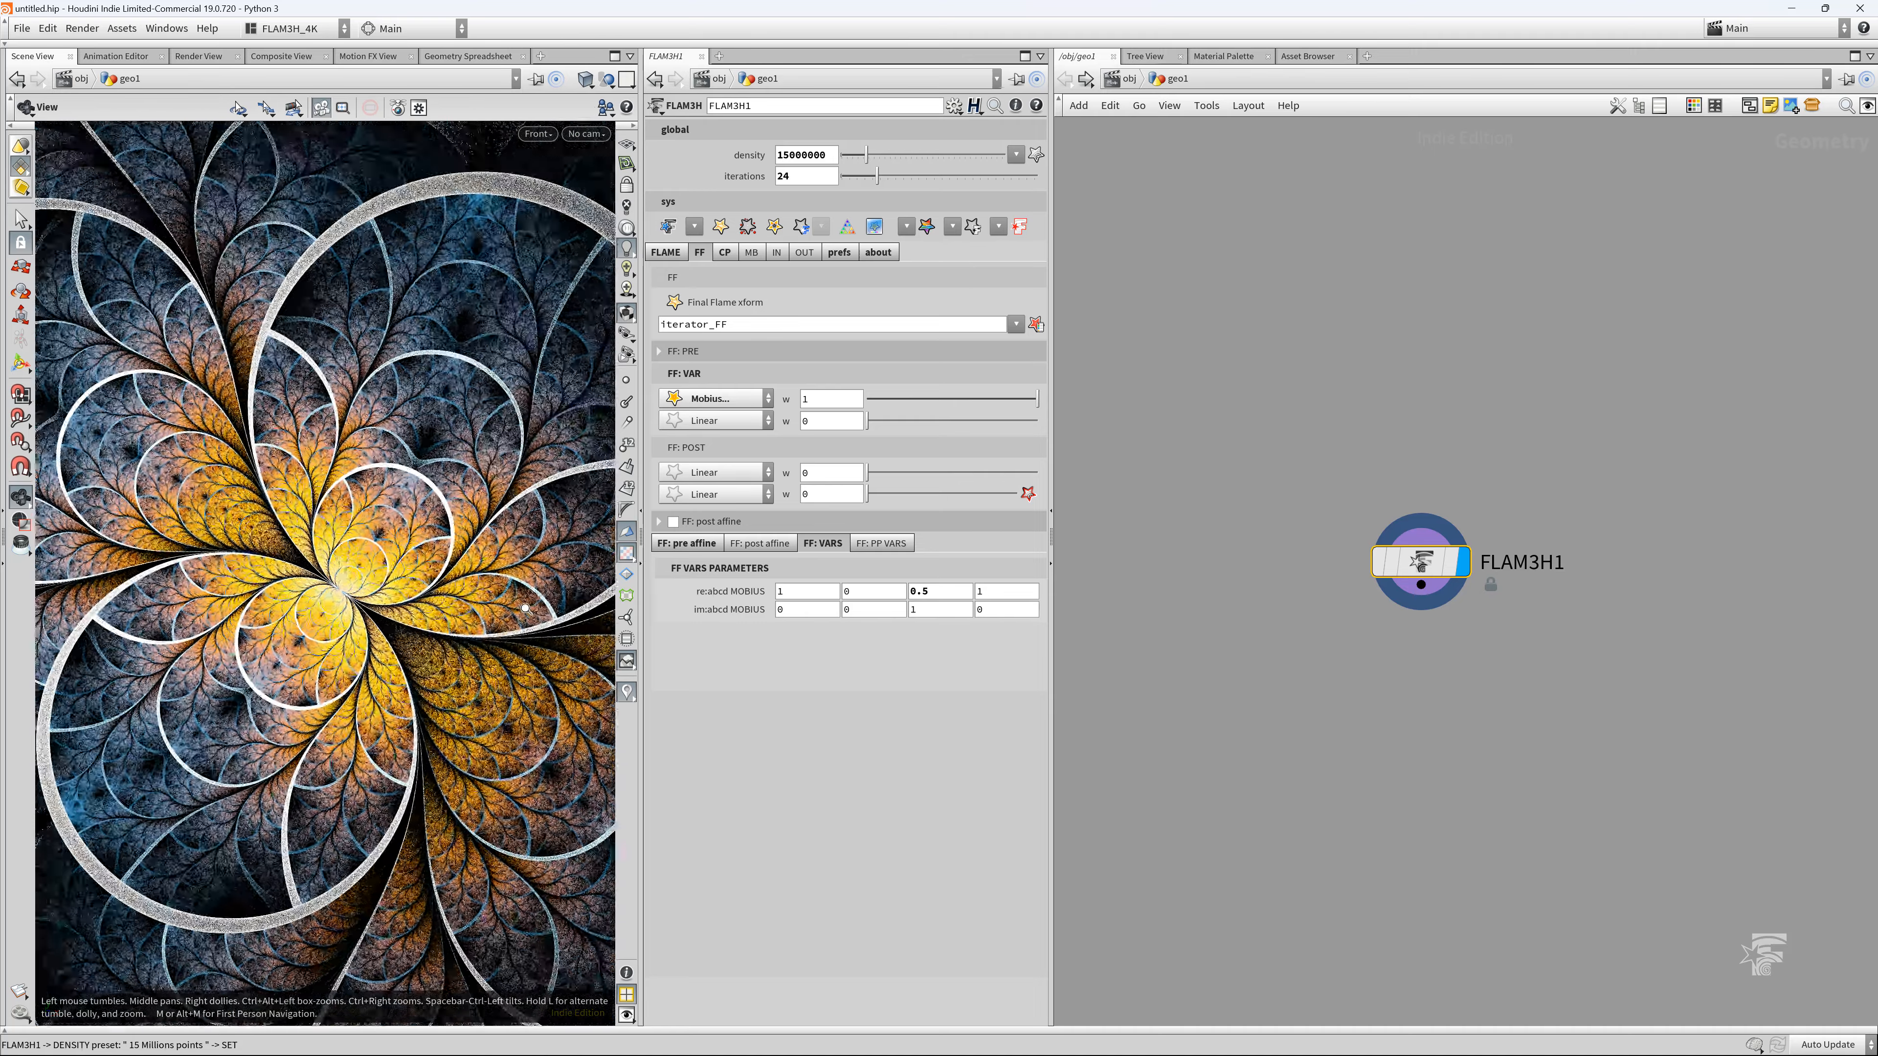
{"action": "middle_click_drag", "start_coordinate": [361, 692], "coordinate": [380, 676]}
{"action": "left_click", "coordinate": [688, 543]}
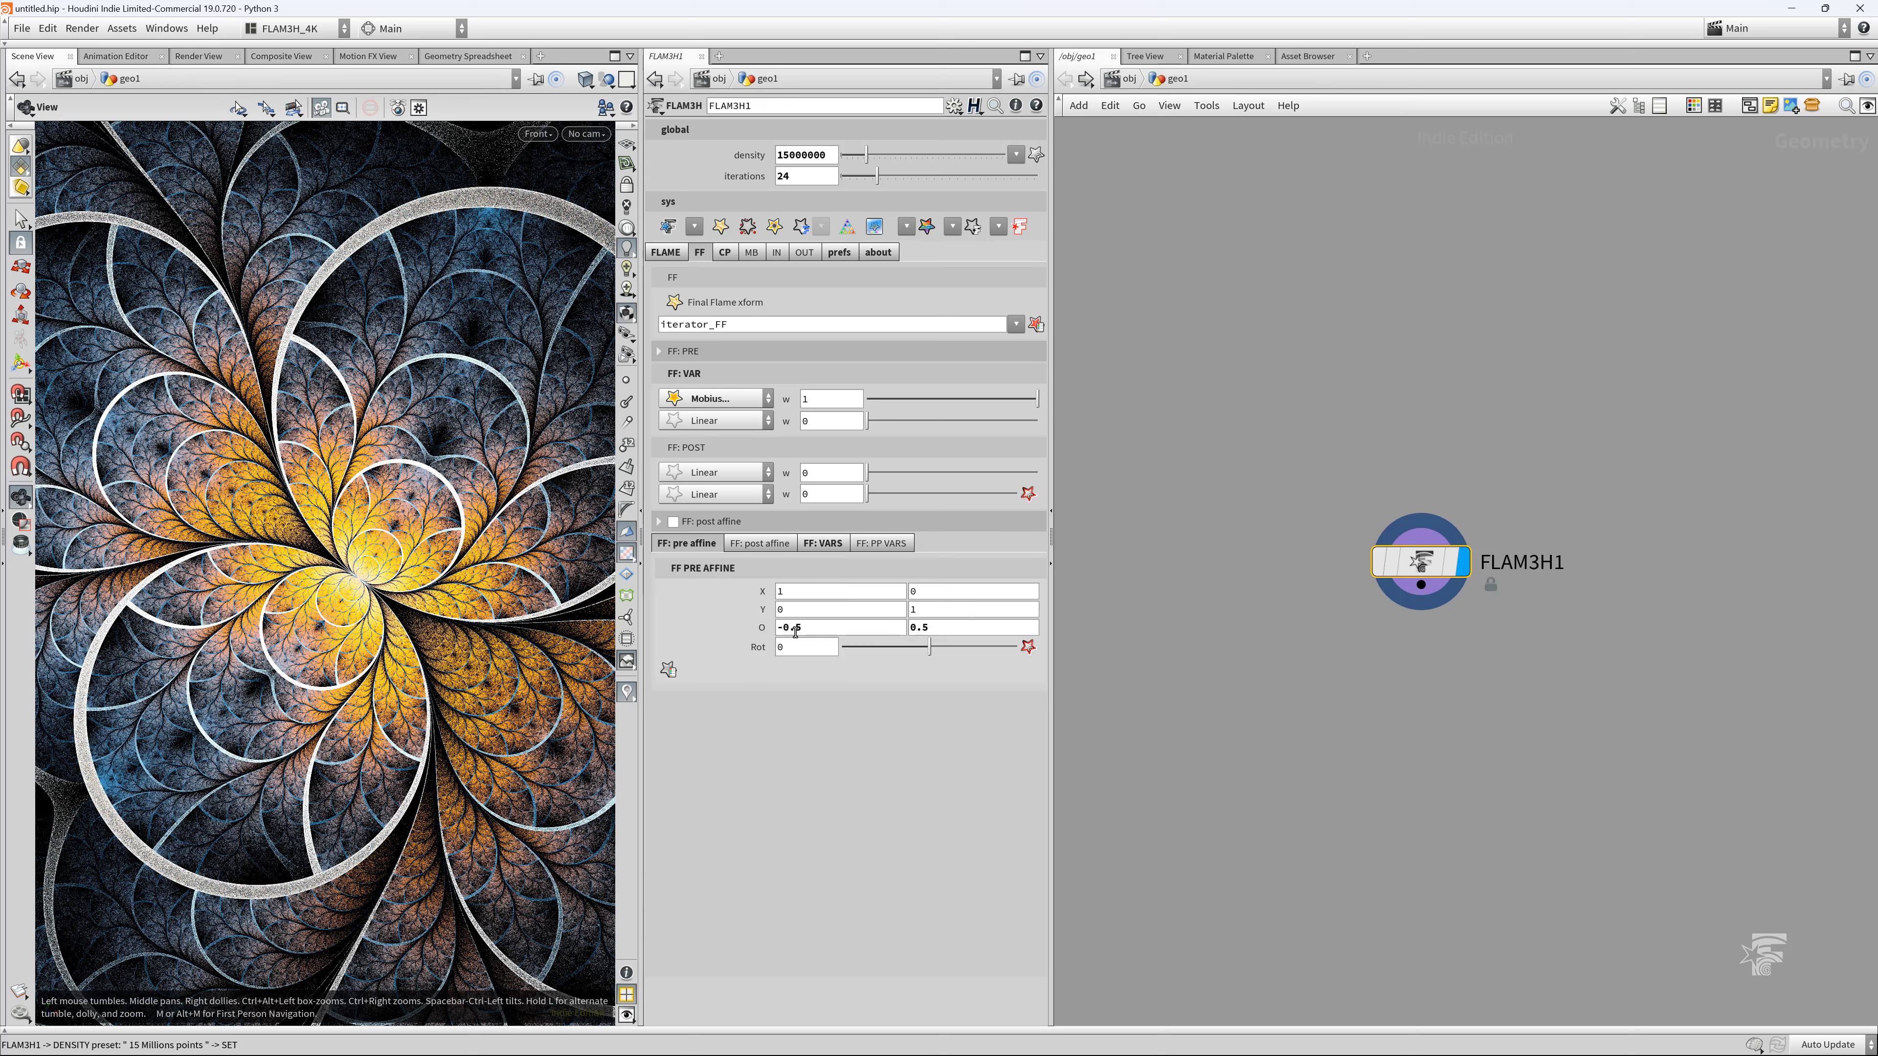
{"action": "left_click", "coordinate": [822, 543]}
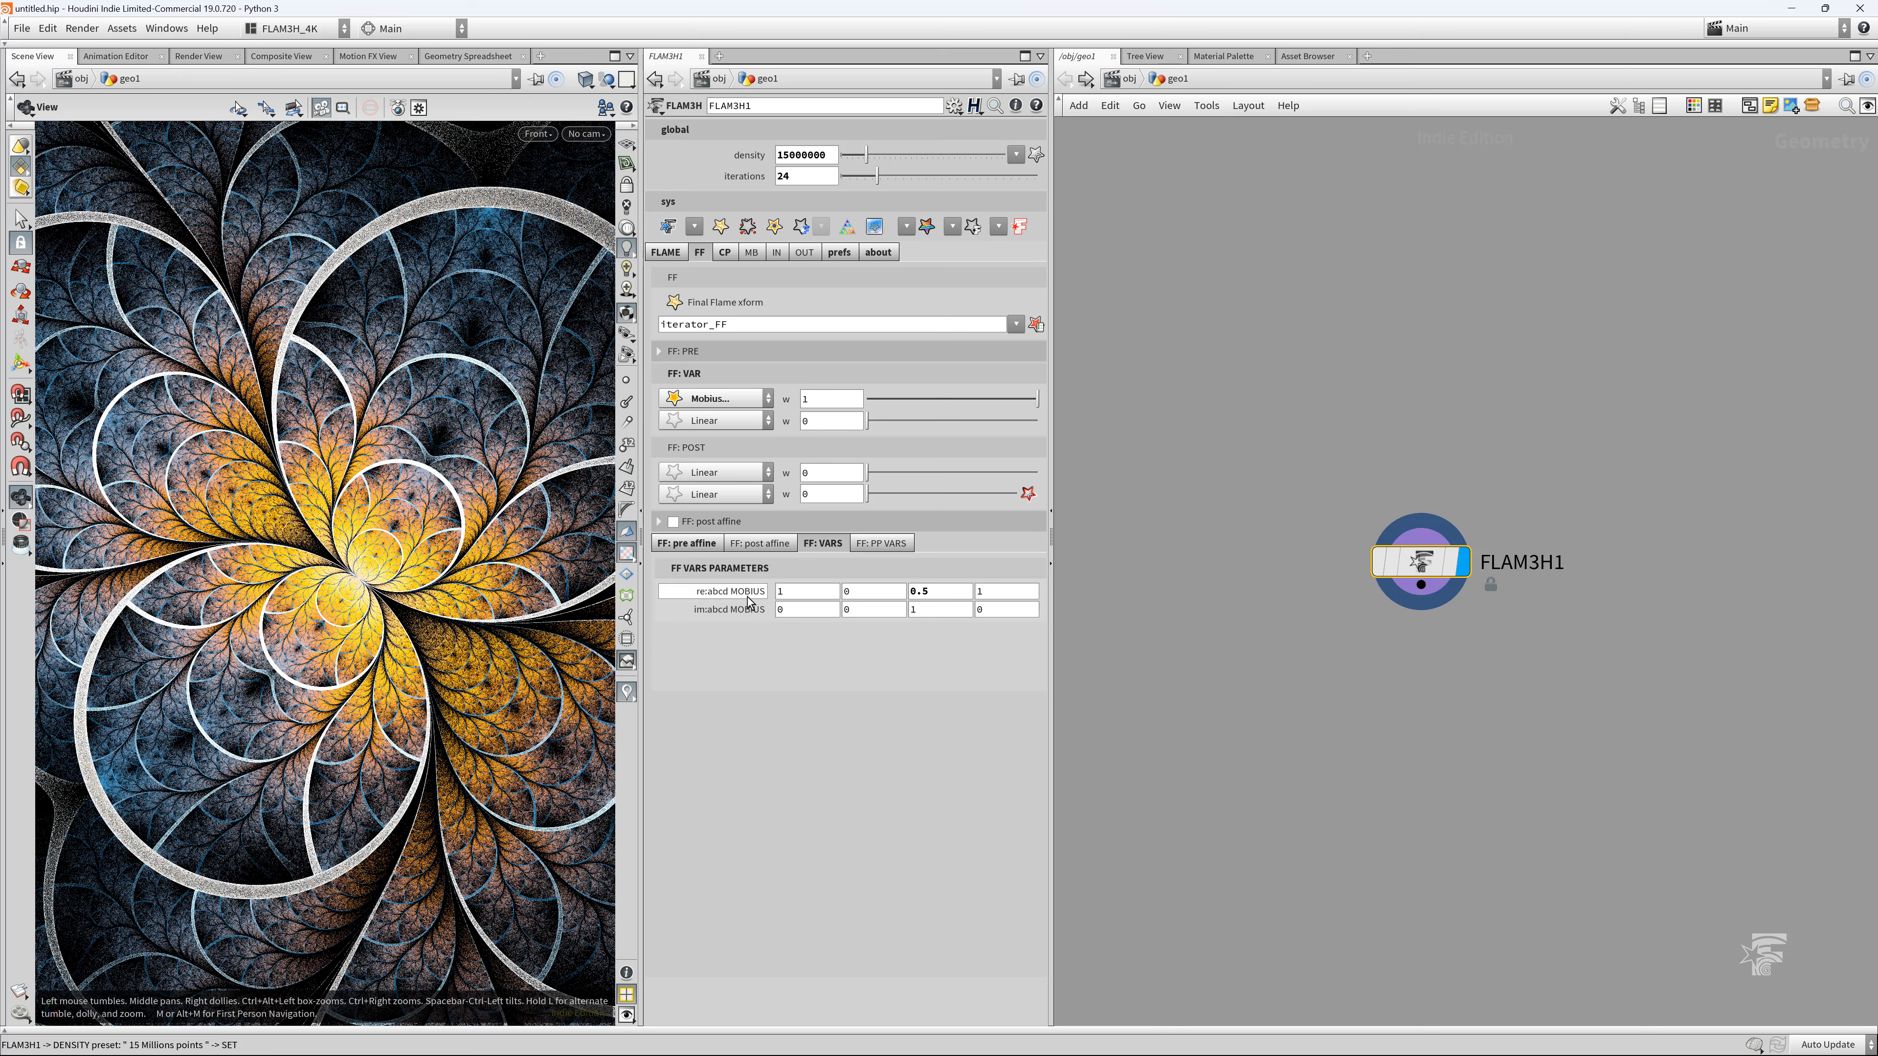
{"action": "left_click", "coordinate": [686, 543]}
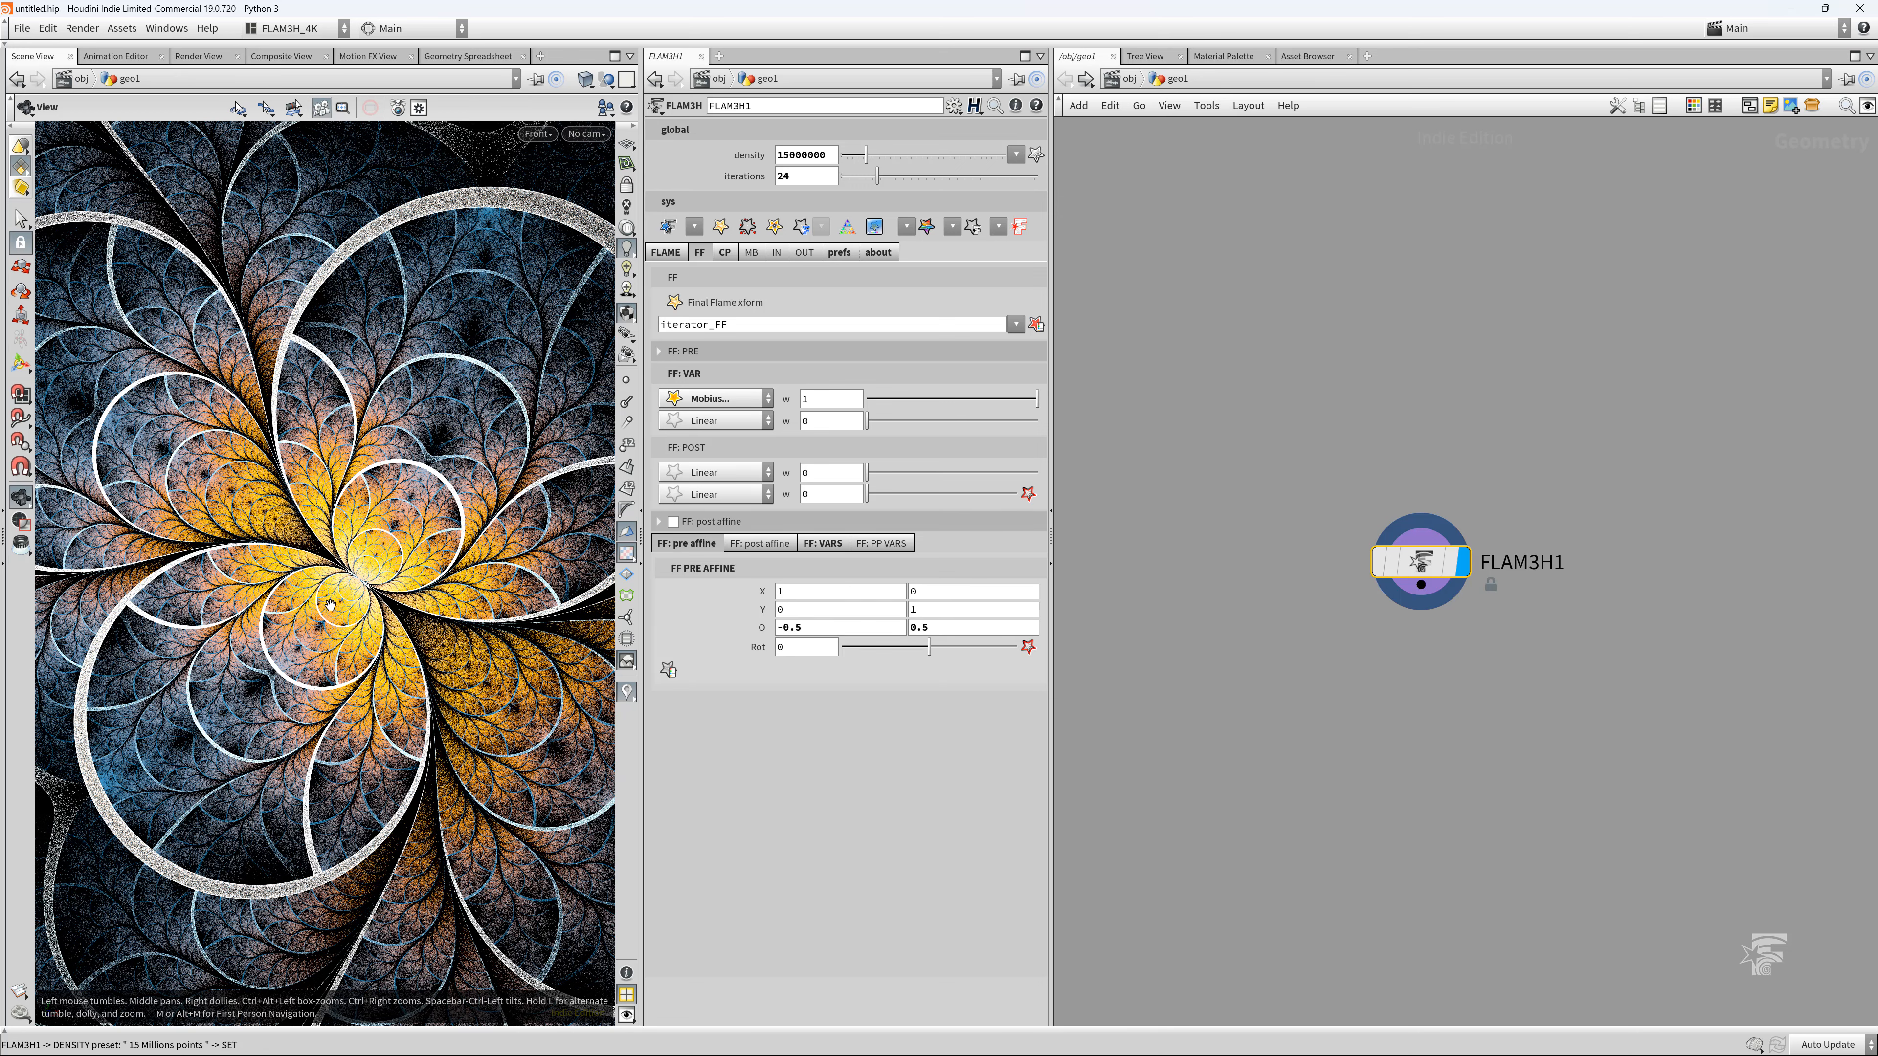
{"action": "right_click_drag", "start_coordinate": [206, 612], "coordinate": [383, 623]}
{"action": "middle_click_drag", "start_coordinate": [383, 622], "coordinate": [316, 631]}
{"action": "right_click_drag", "start_coordinate": [345, 629], "coordinate": [337, 628]}
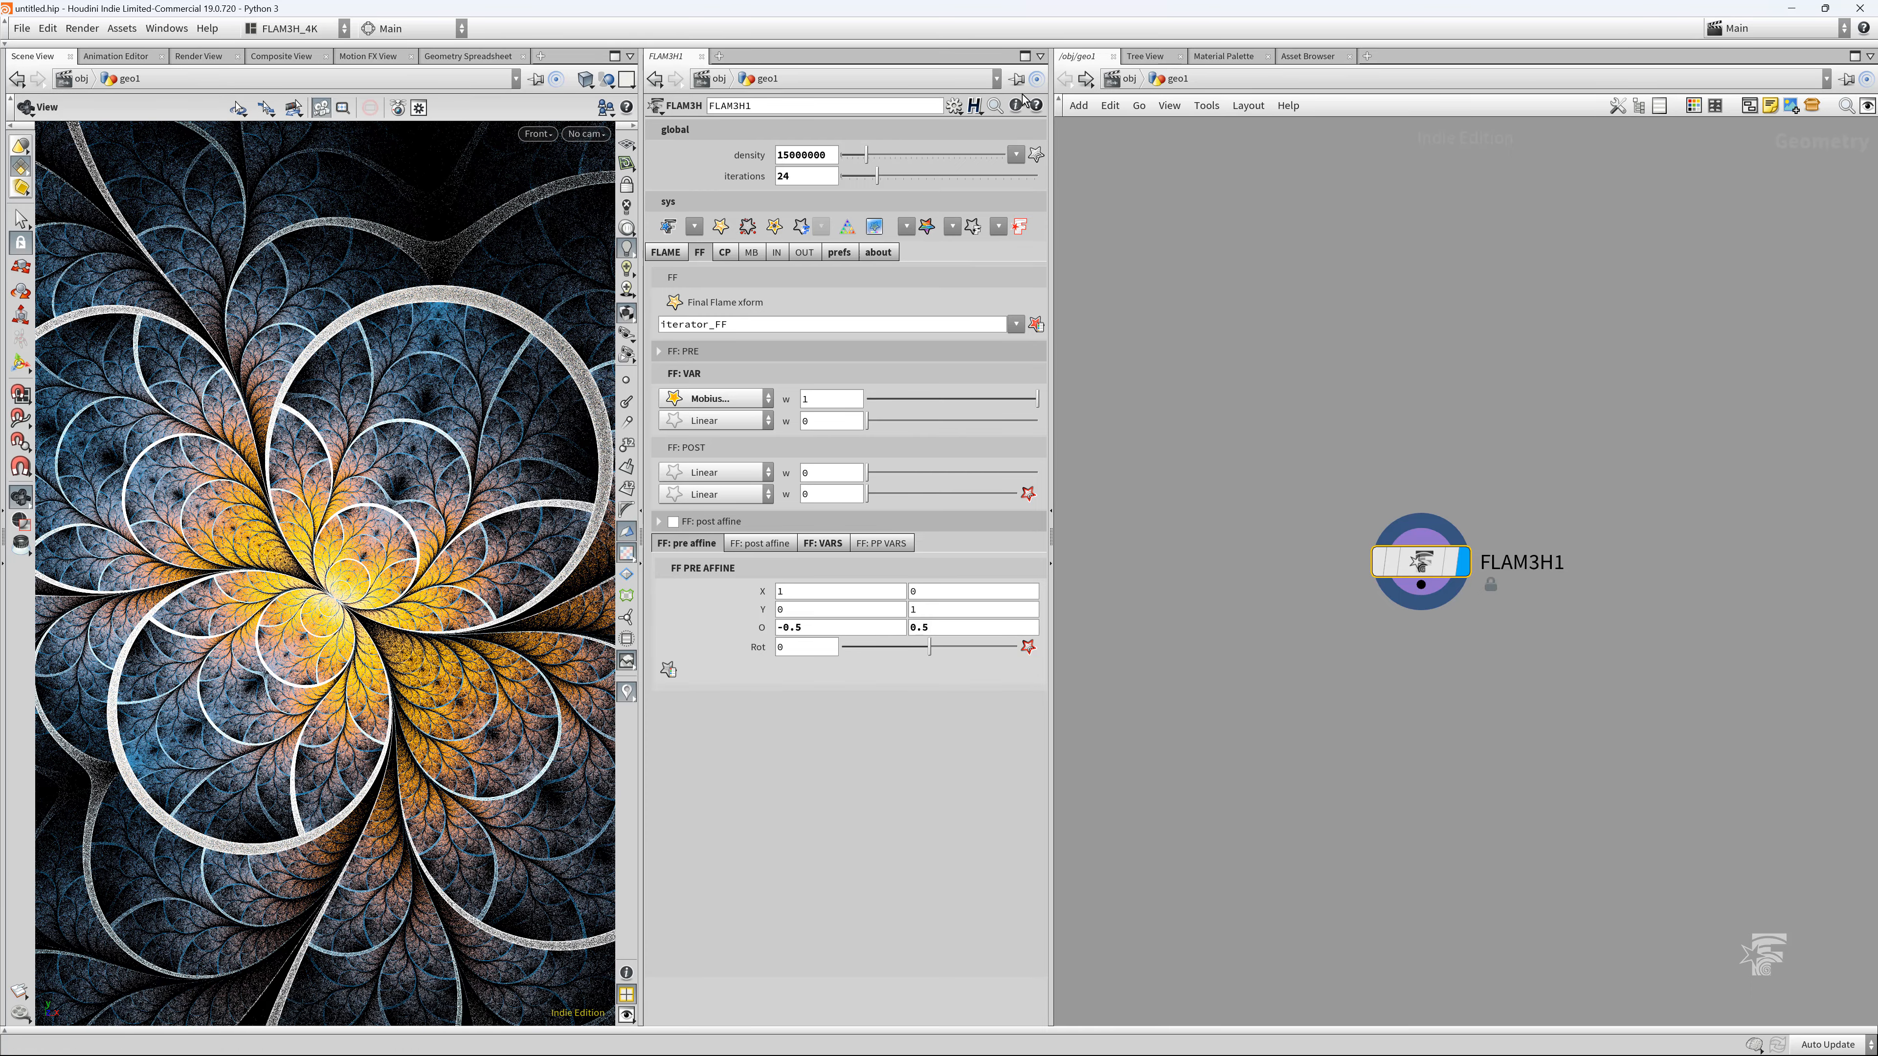
Pin the FLAM3H1 parameters and switch the network and viewport to the stage context
{"action": "left_click", "coordinate": [1017, 78]}
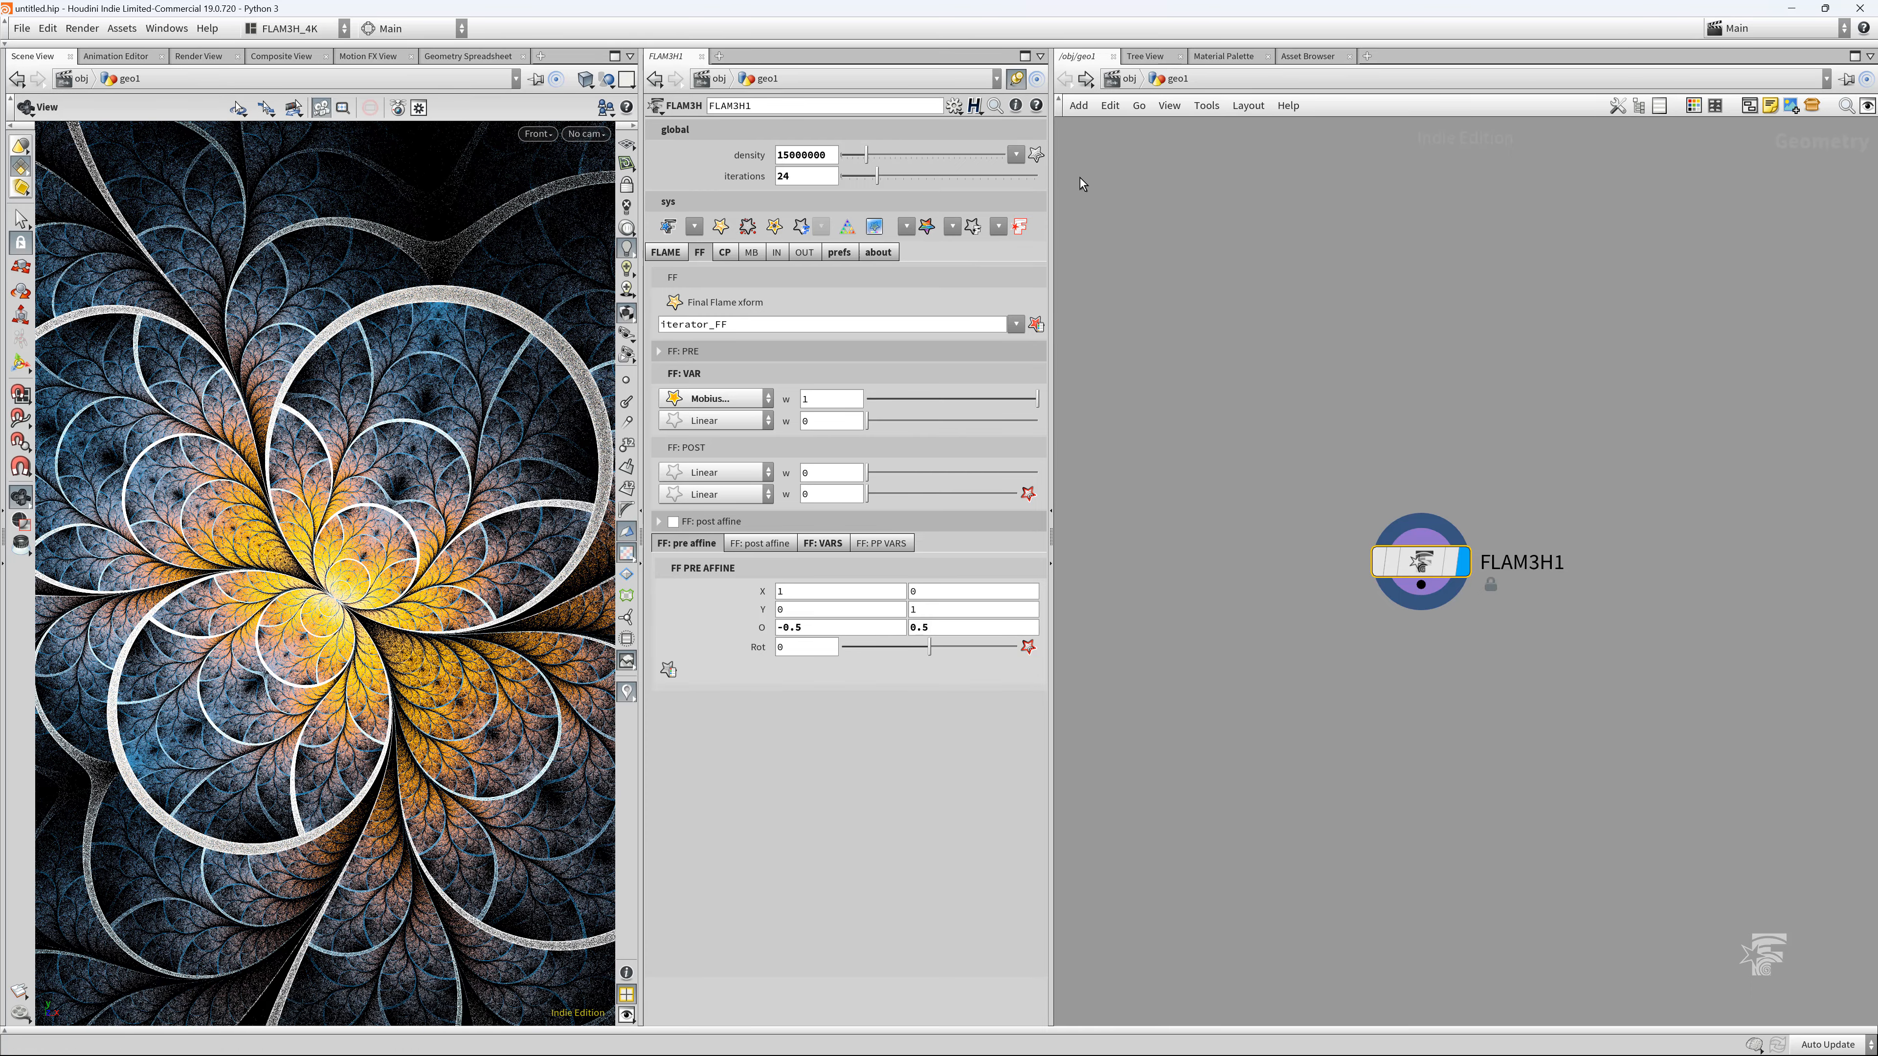
{"action": "left_click", "coordinate": [1128, 80]}
{"action": "left_click", "coordinate": [1153, 224]}
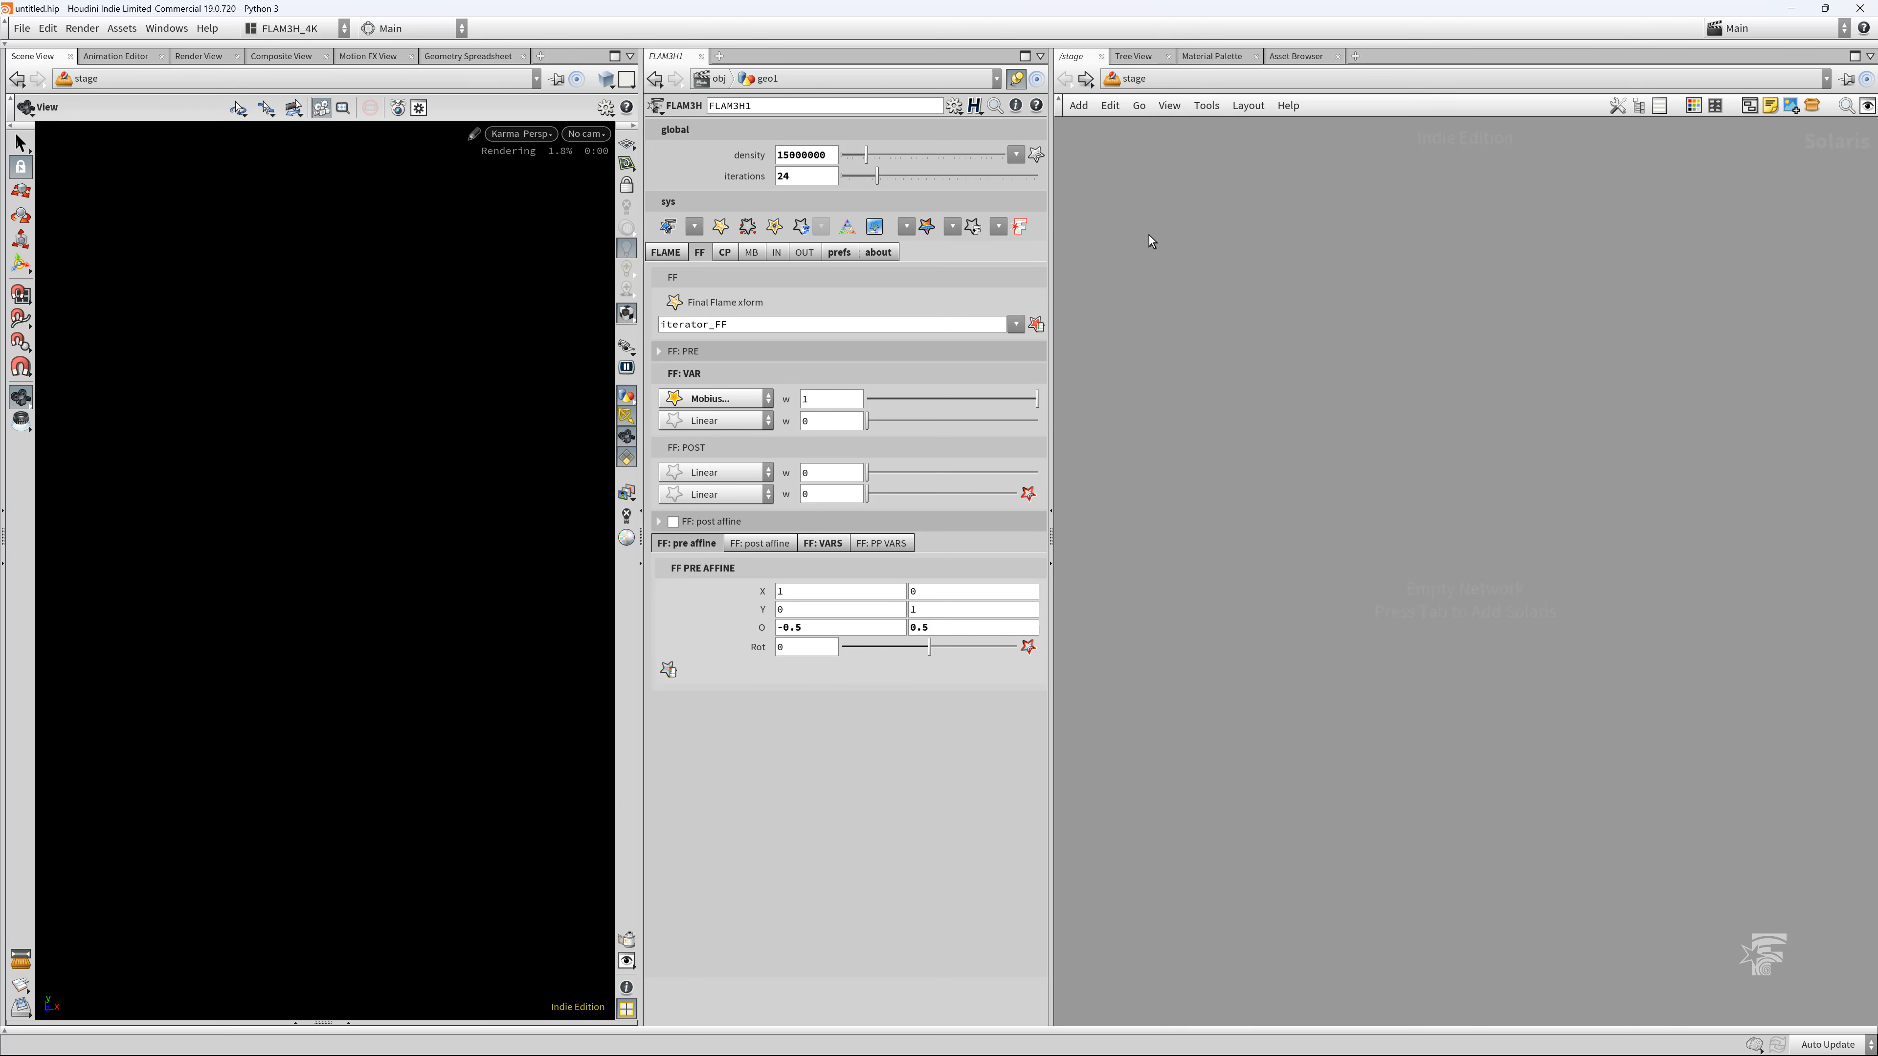
Add a FLAM3HUSD node to the empty stage network
{"action": "key", "text": "Tab"}
{"action": "type", "text": "fl"}
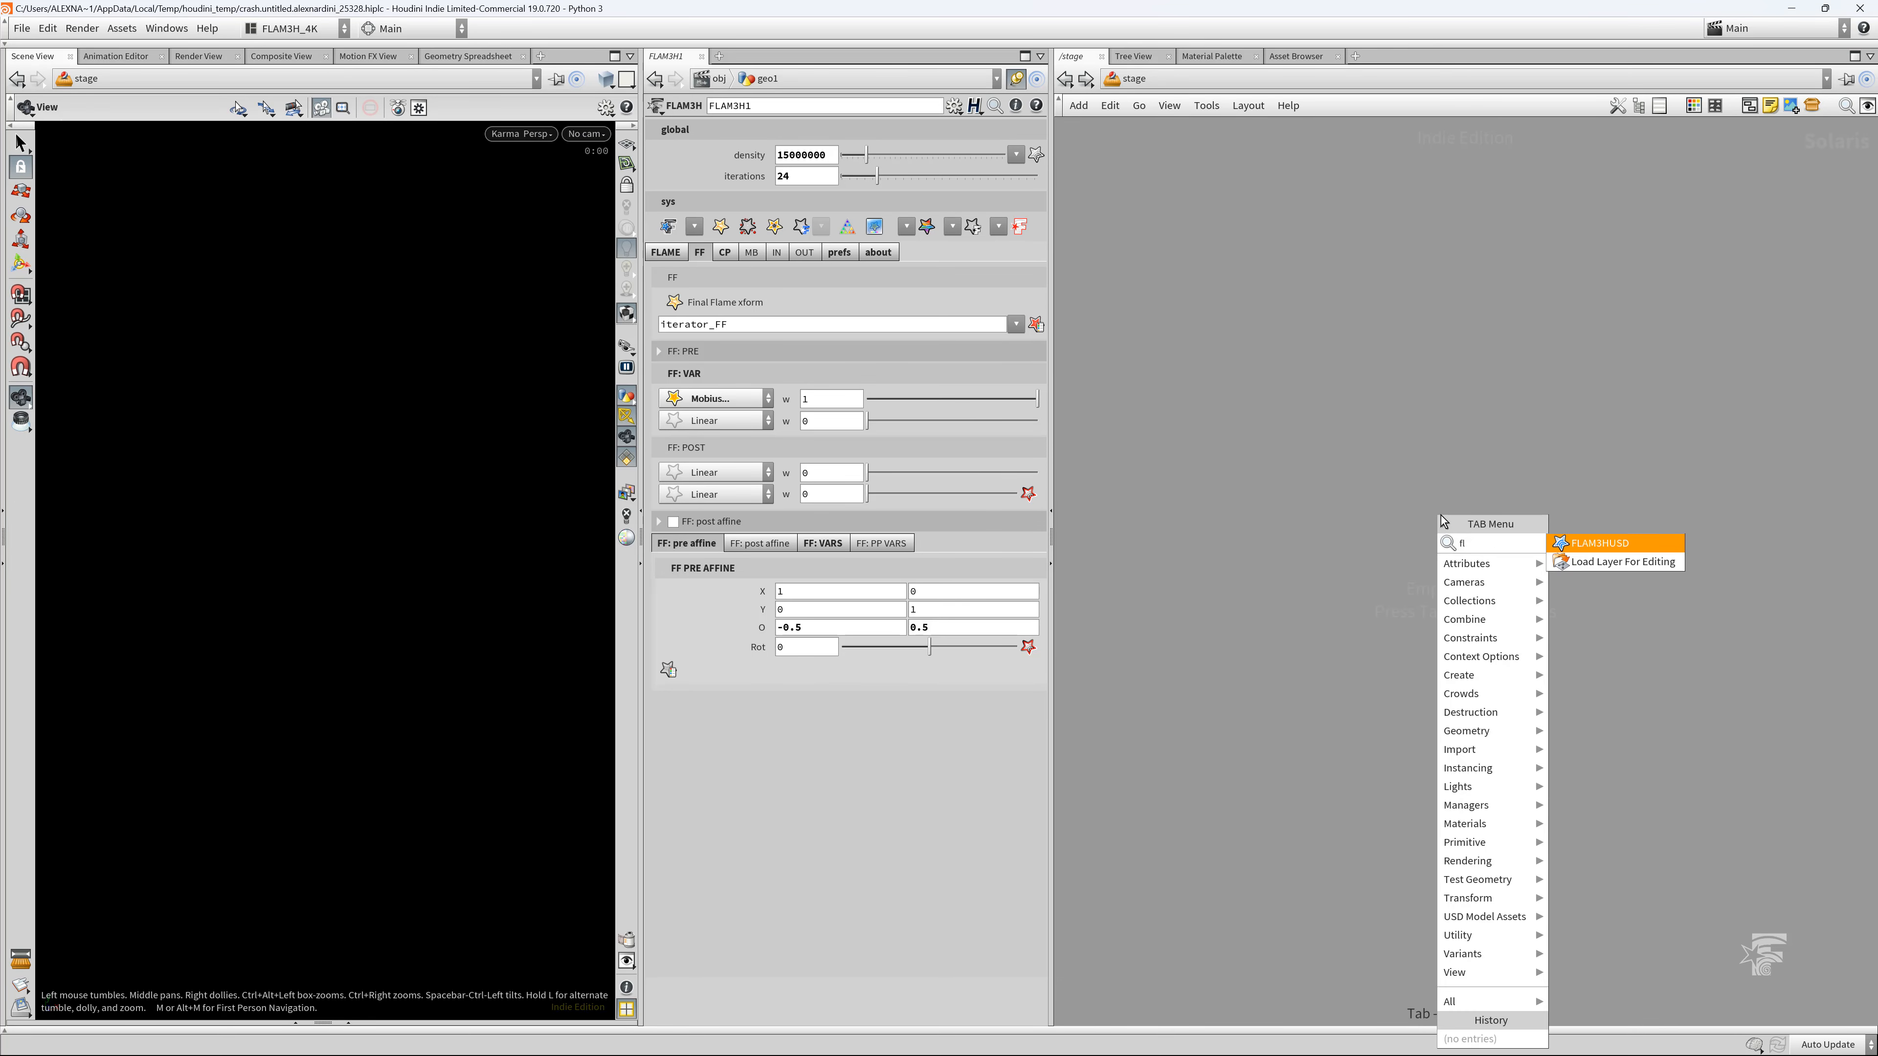
{"action": "type", "text": "a"}
{"action": "key", "text": "Return"}
{"action": "left_click", "coordinate": [1438, 516]}
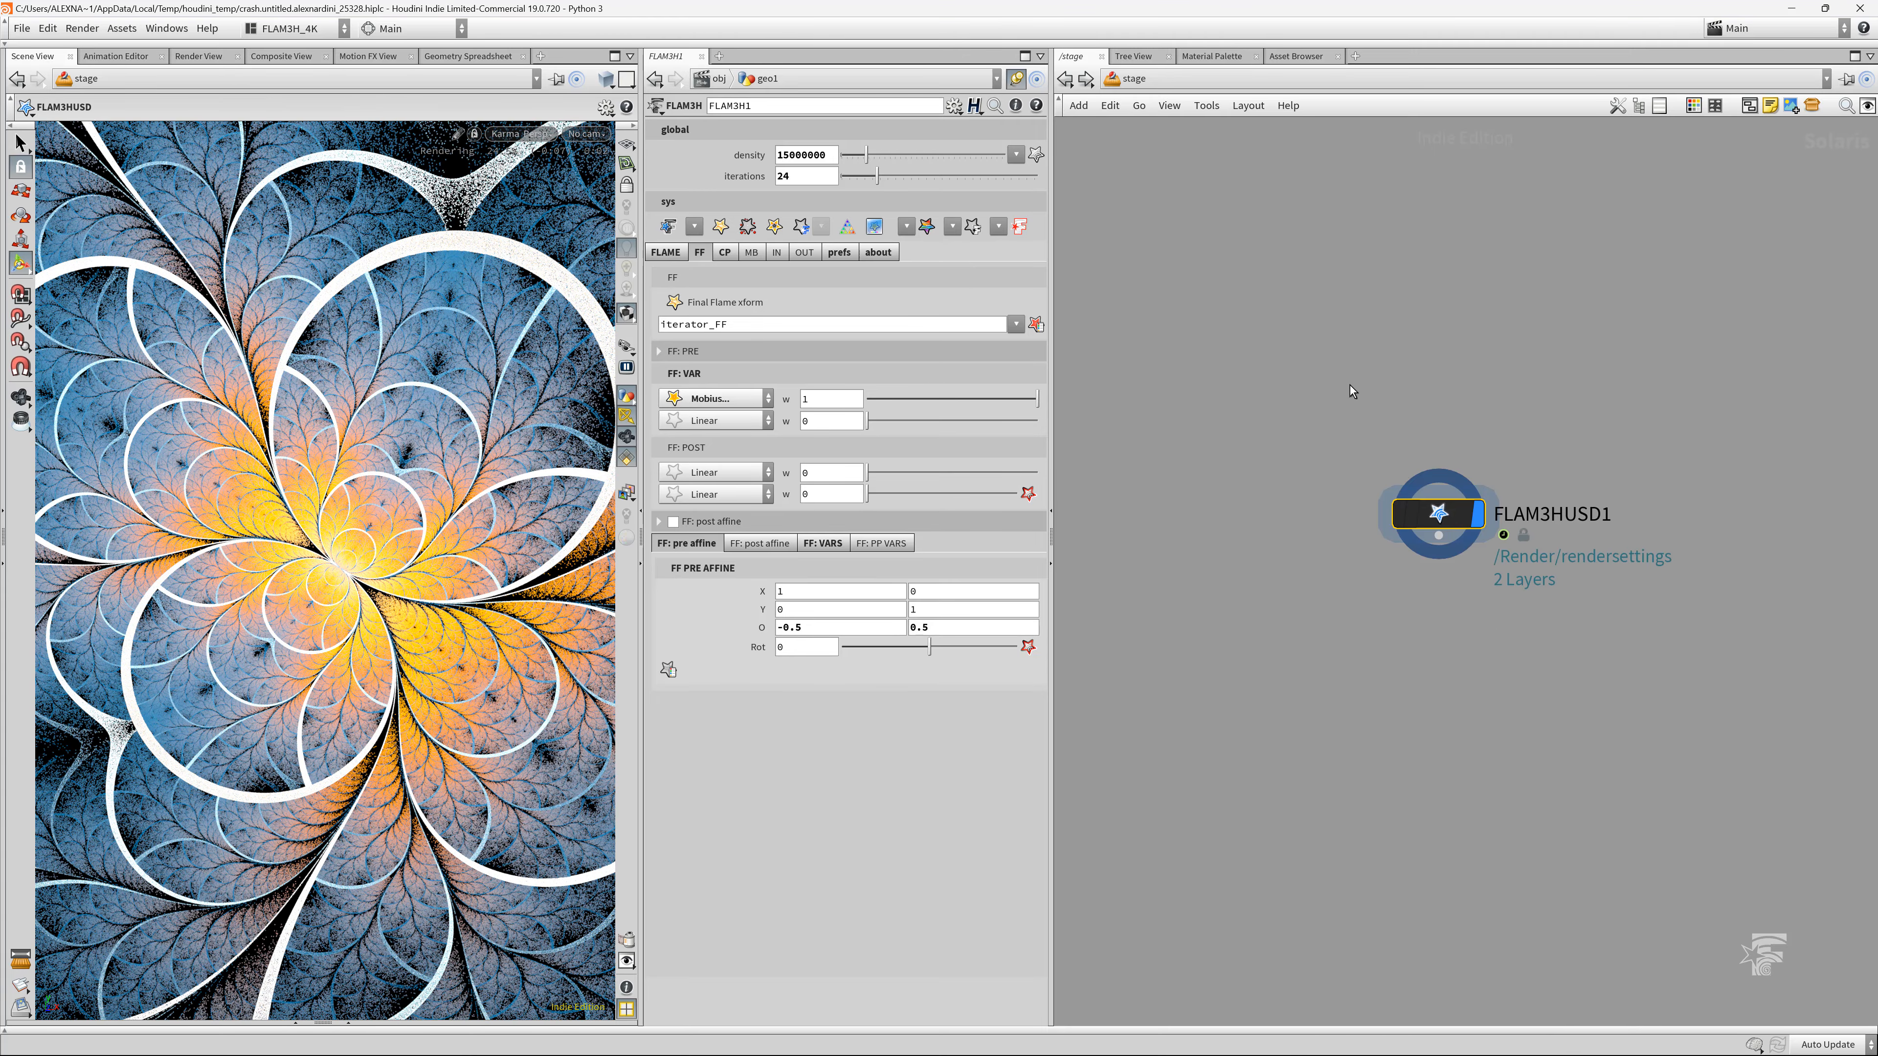
Set the FLAM3HUSD node's denoiser to nVidia Optix Denoiser and its point widths to 0.2
{"action": "key", "text": "p"}
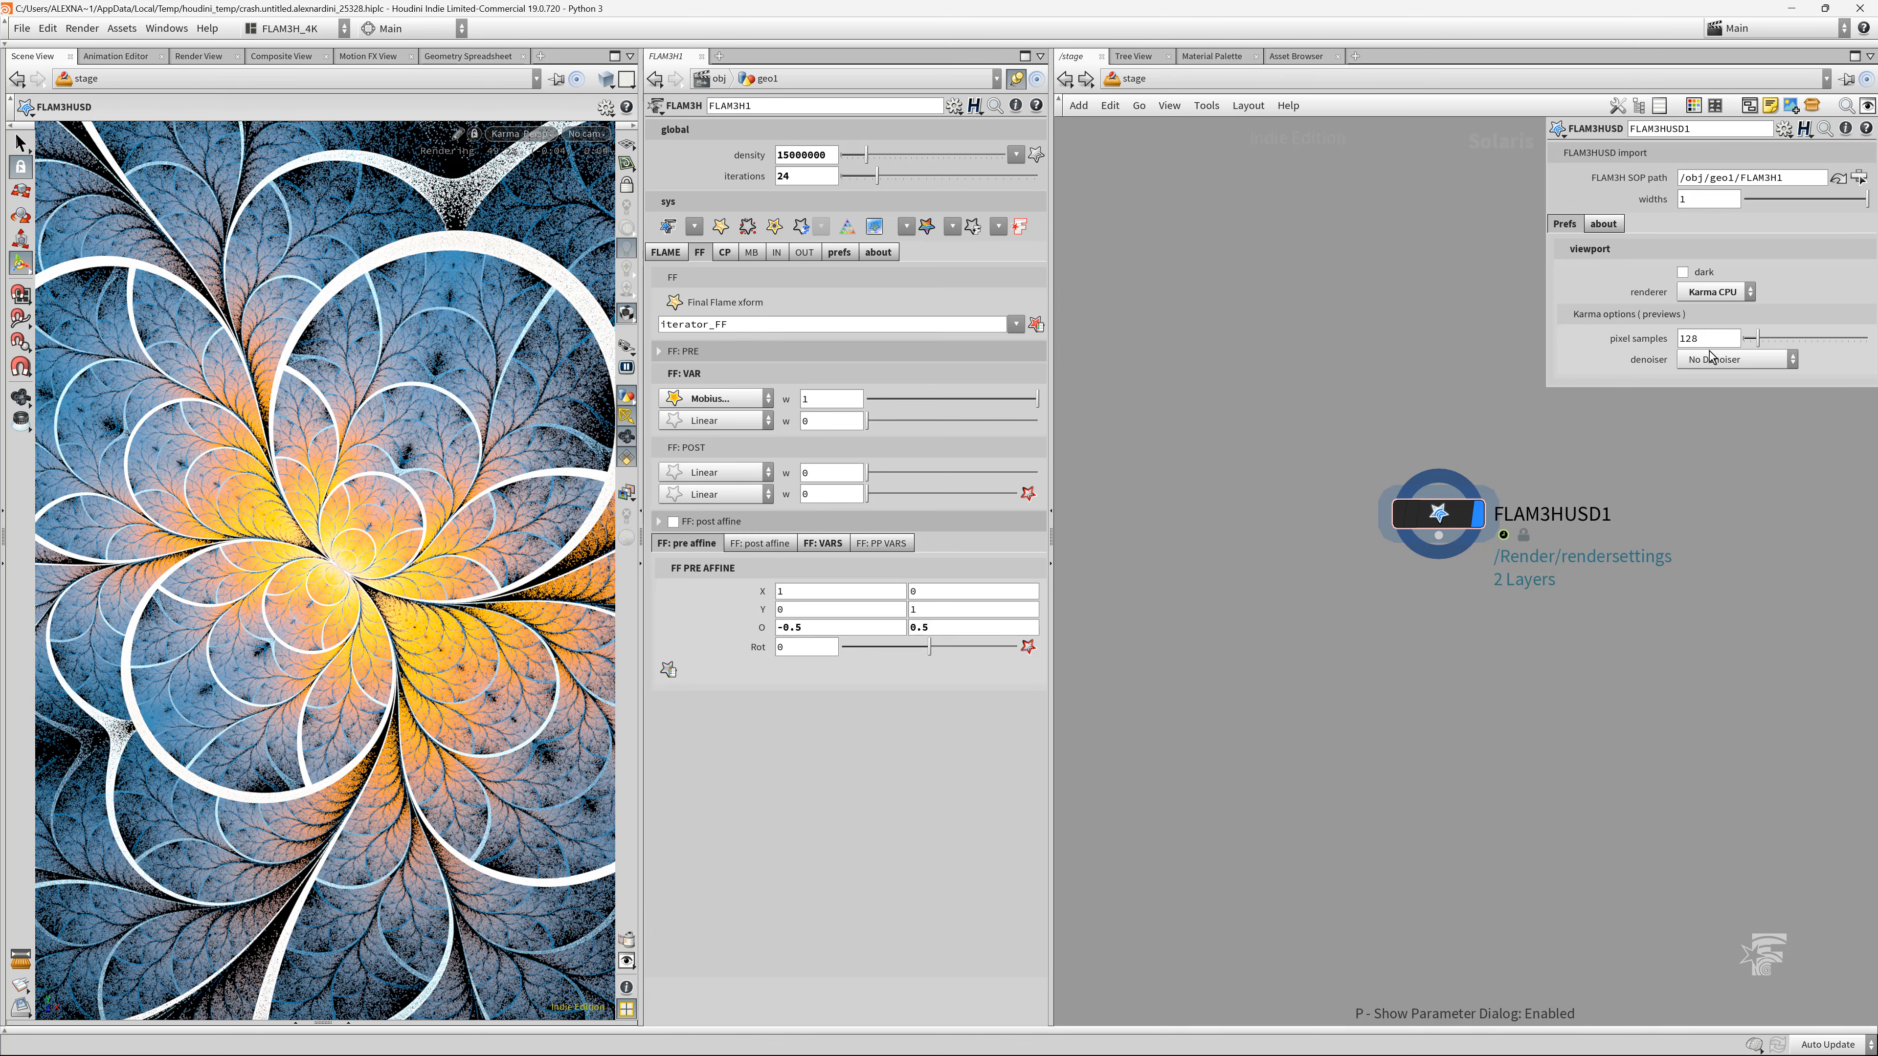
{"action": "left_click", "coordinate": [1733, 359]}
{"action": "left_click", "coordinate": [1730, 383]}
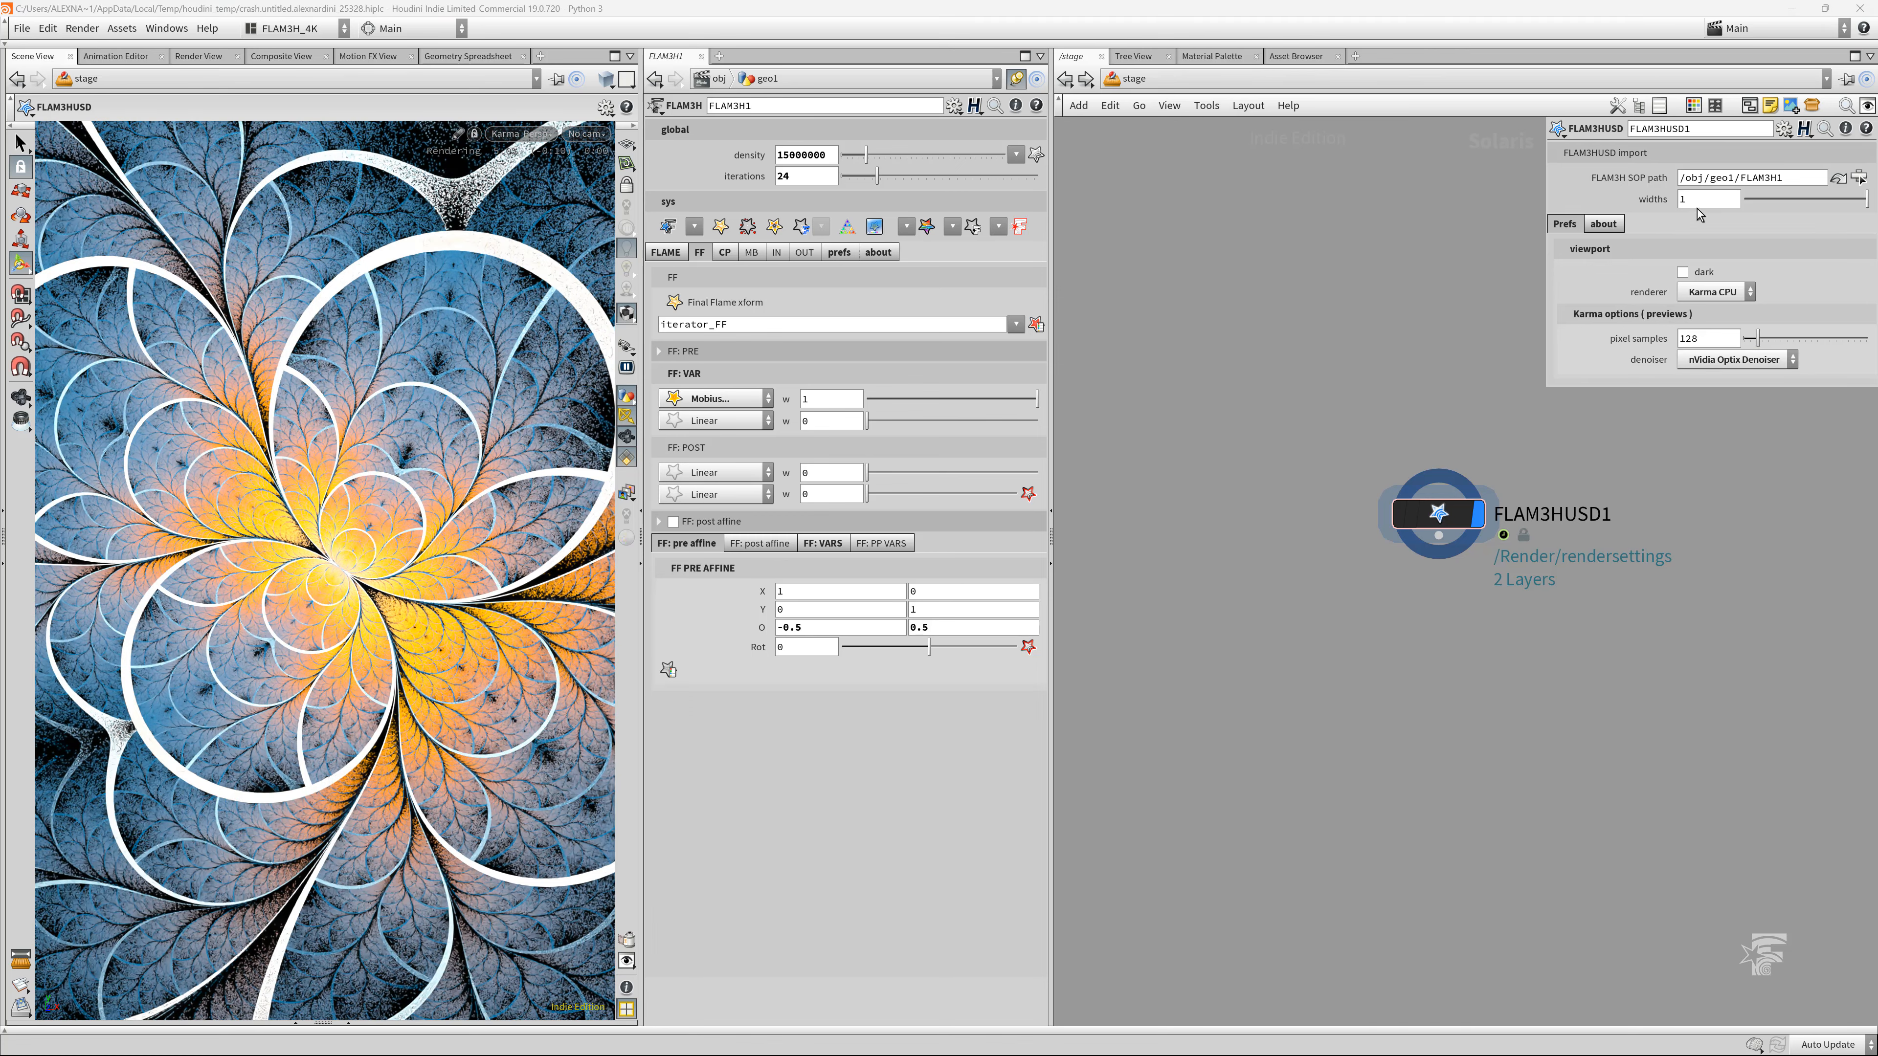
{"action": "left_click", "coordinate": [1704, 199]}
{"action": "type", "text": "0.2"}
{"action": "key", "text": "Return"}
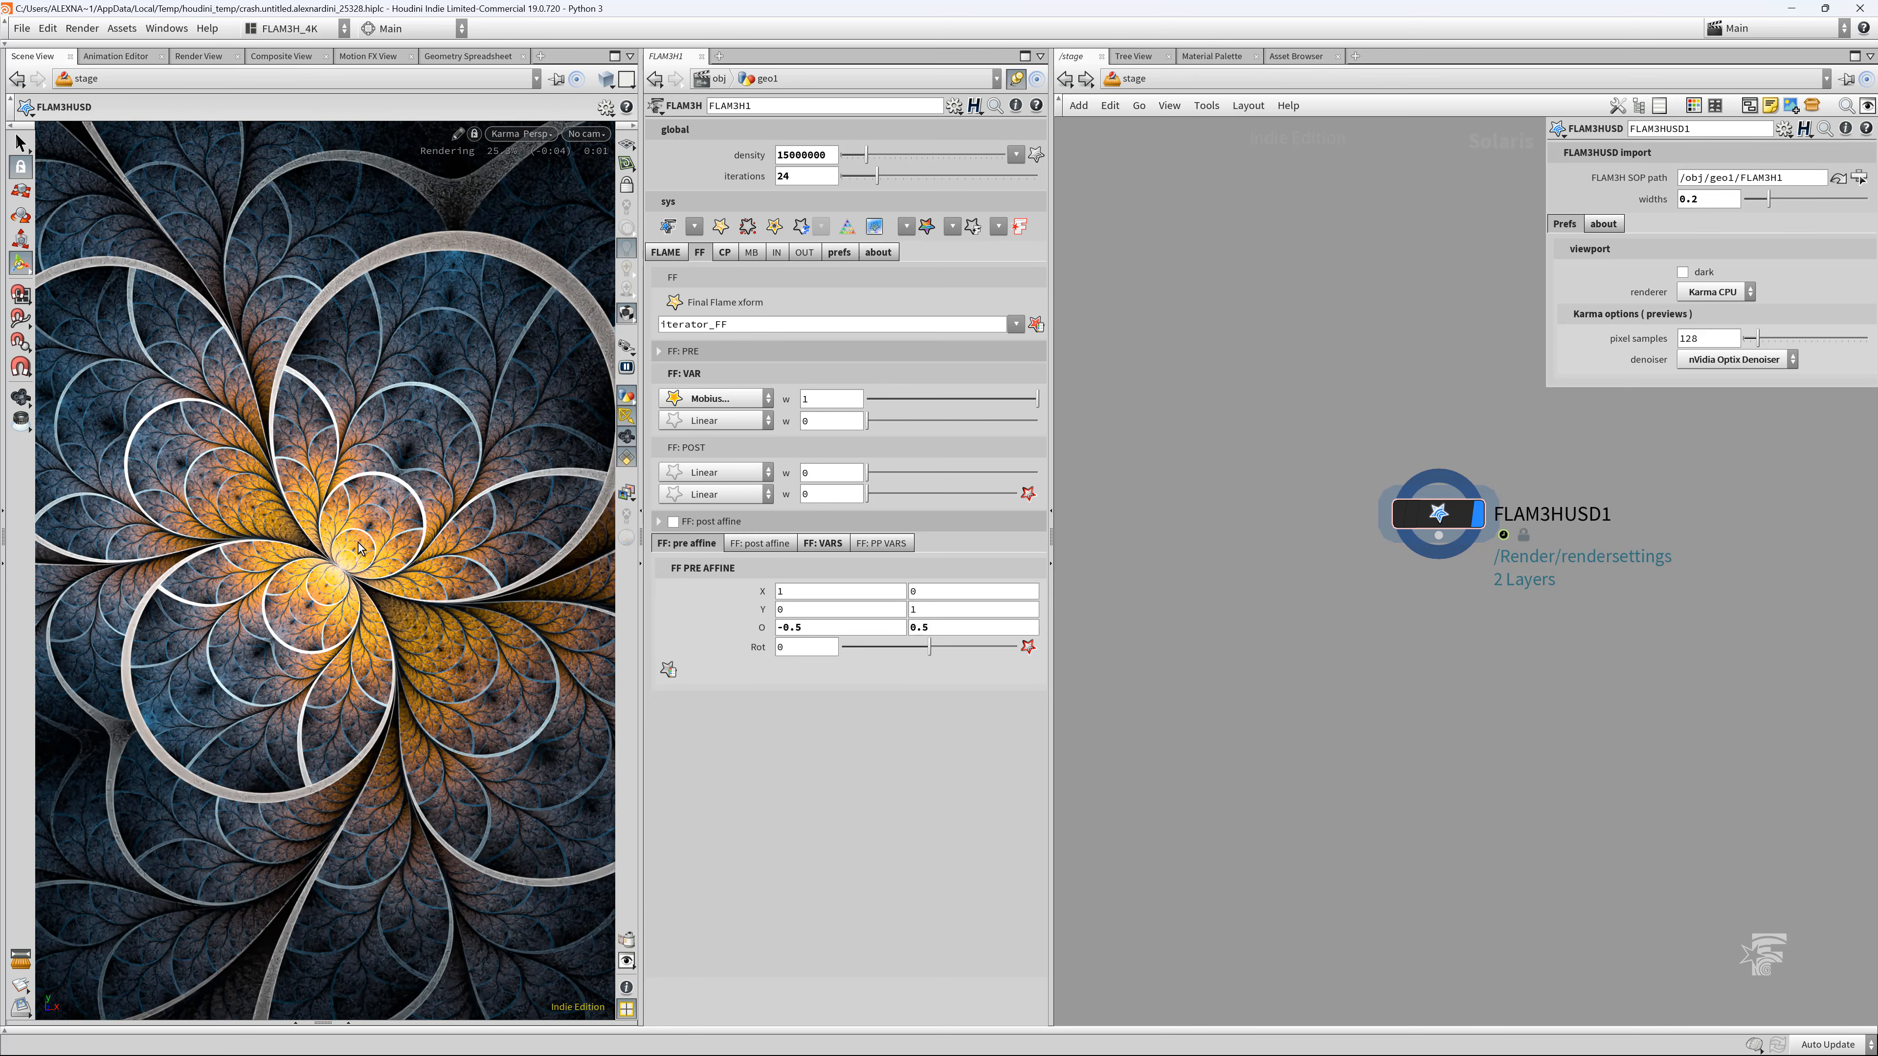
{"action": "key", "text": "Escape"}
{"action": "right_click_drag", "start_coordinate": [338, 572], "coordinate": [379, 608]}
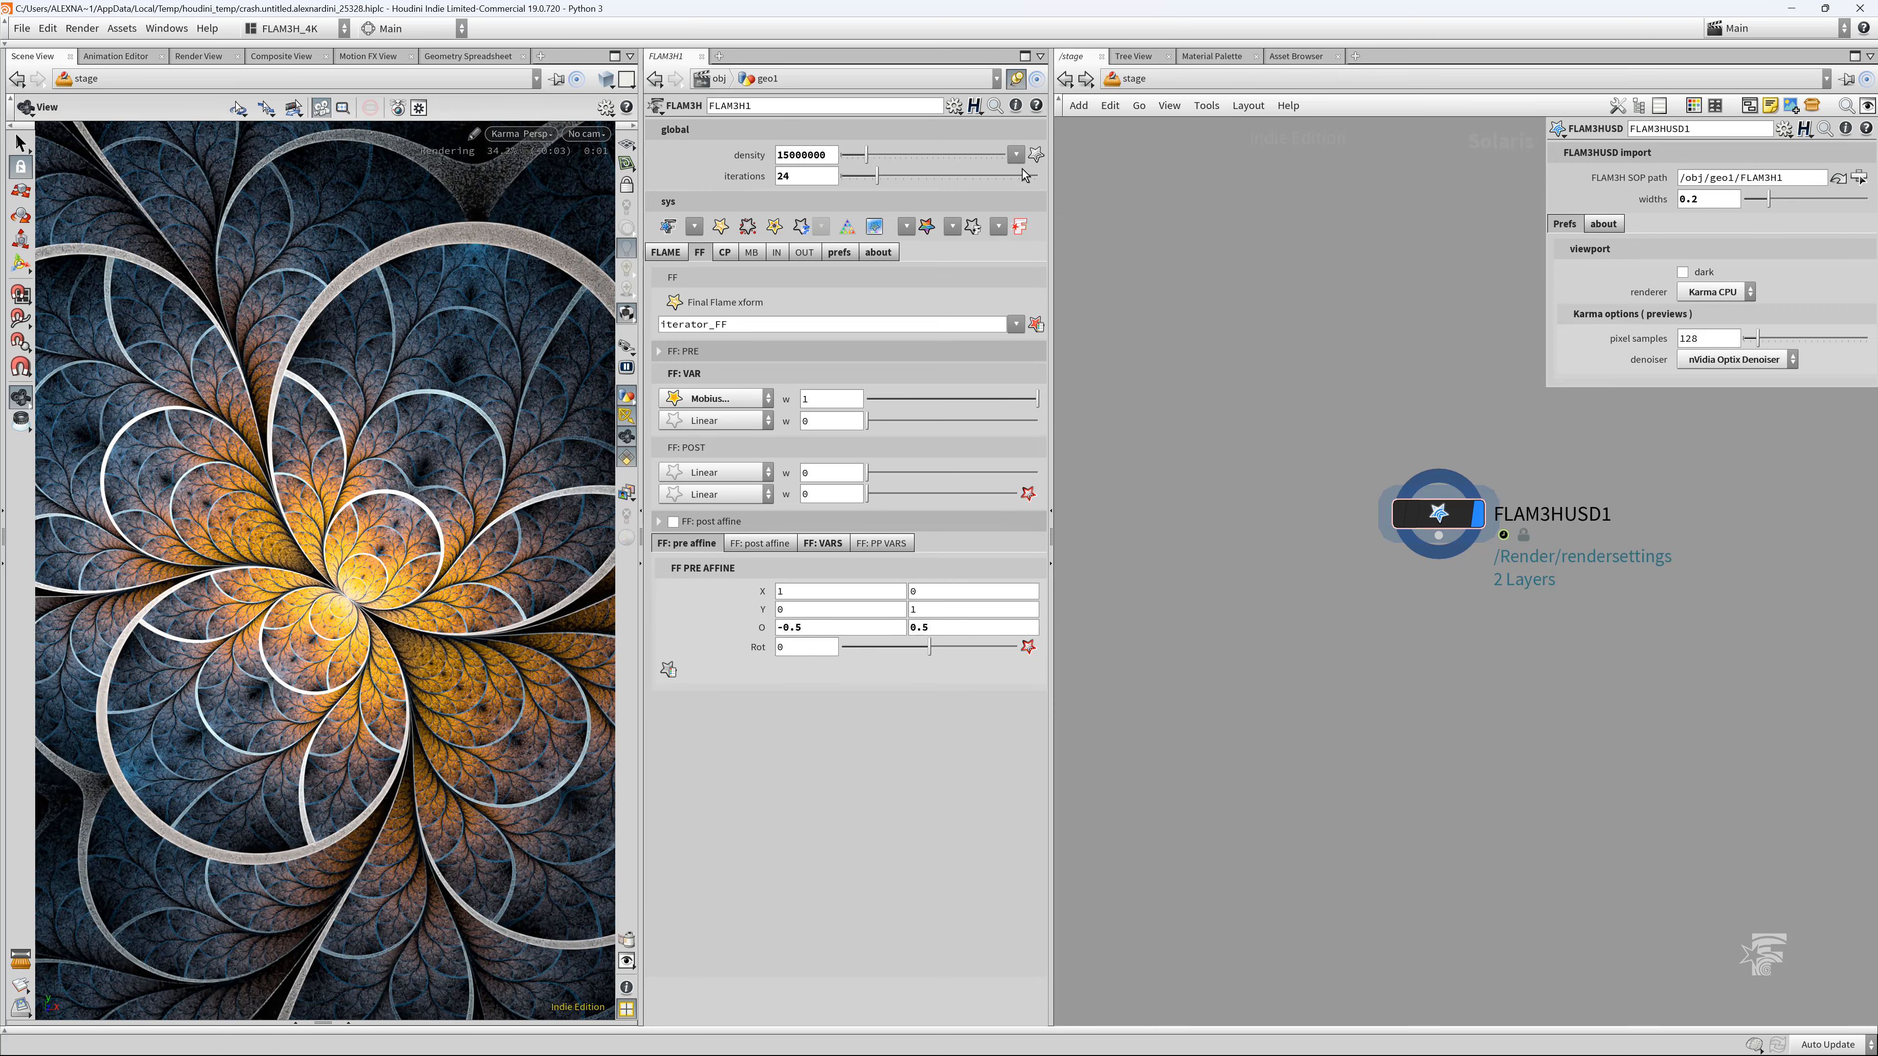
Raise the flame's global density to the 50M preset and set the FLAM3HUSD widths to 0.15
{"action": "left_click", "coordinate": [1016, 154]}
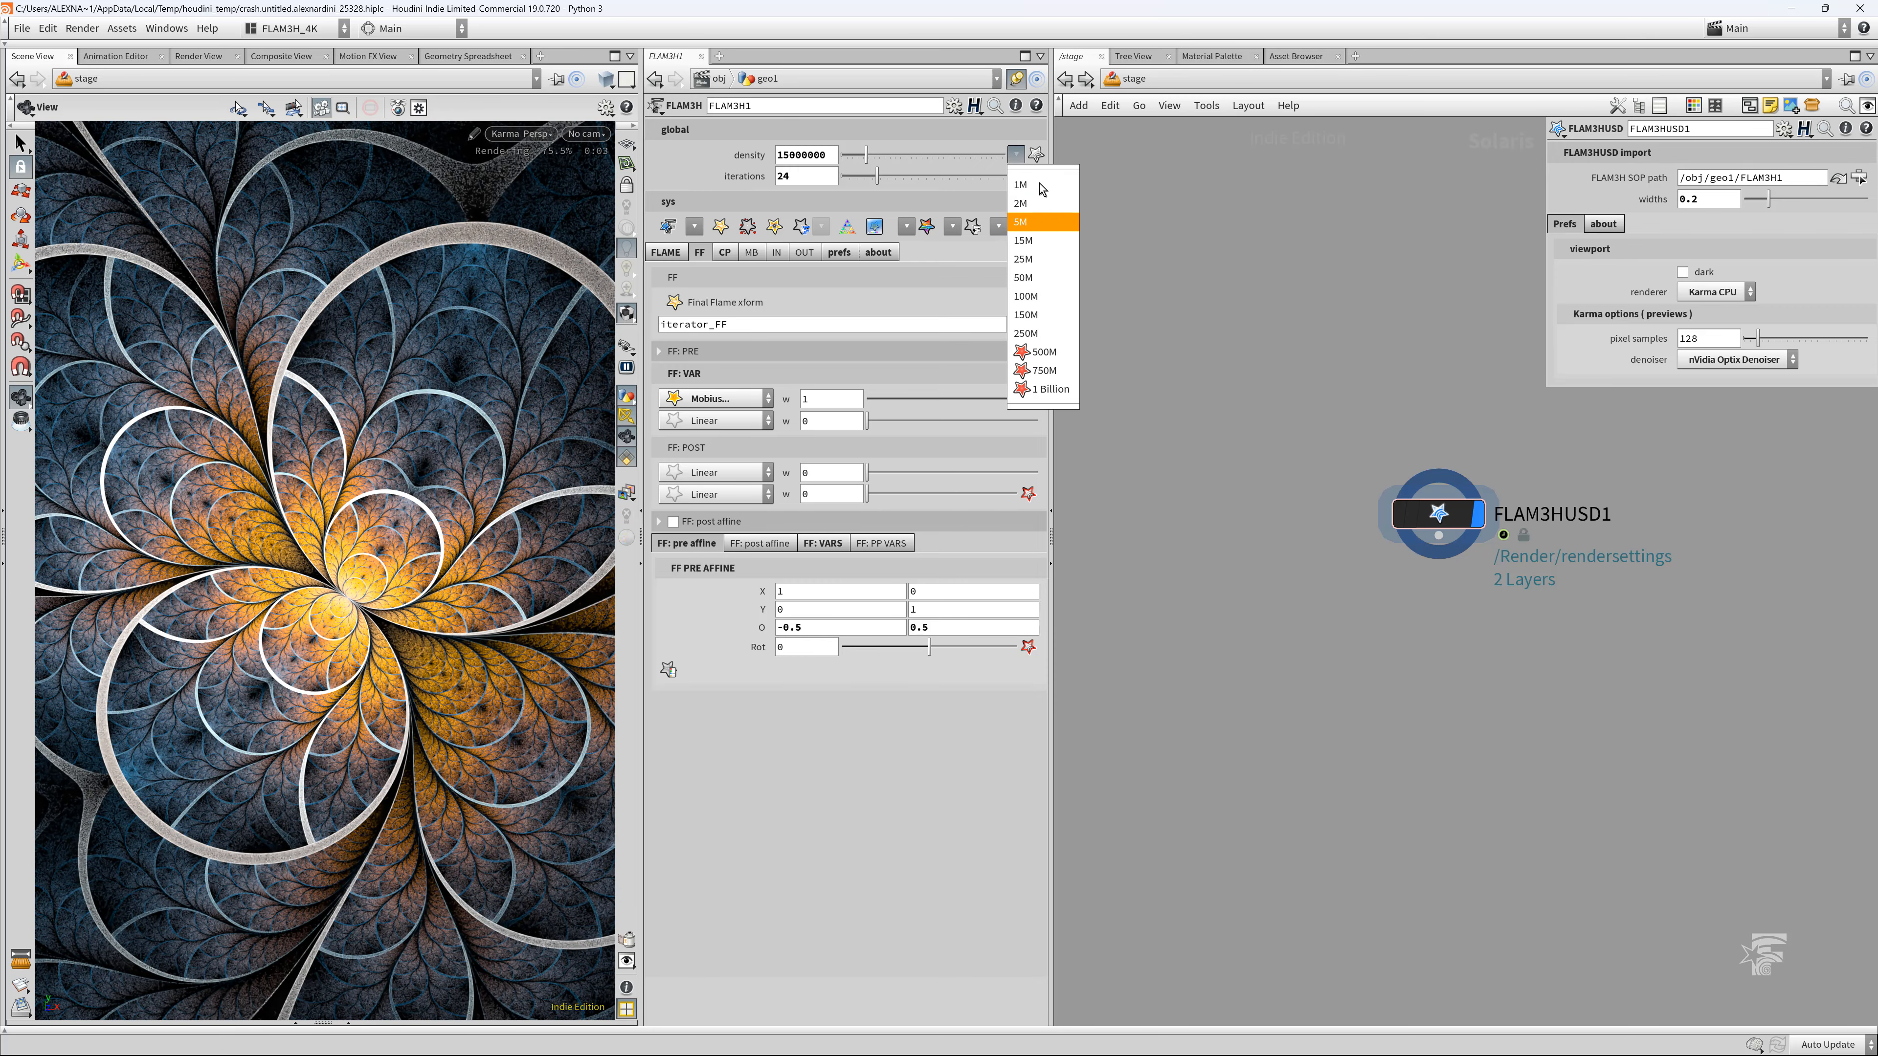
{"action": "left_click", "coordinate": [1046, 279]}
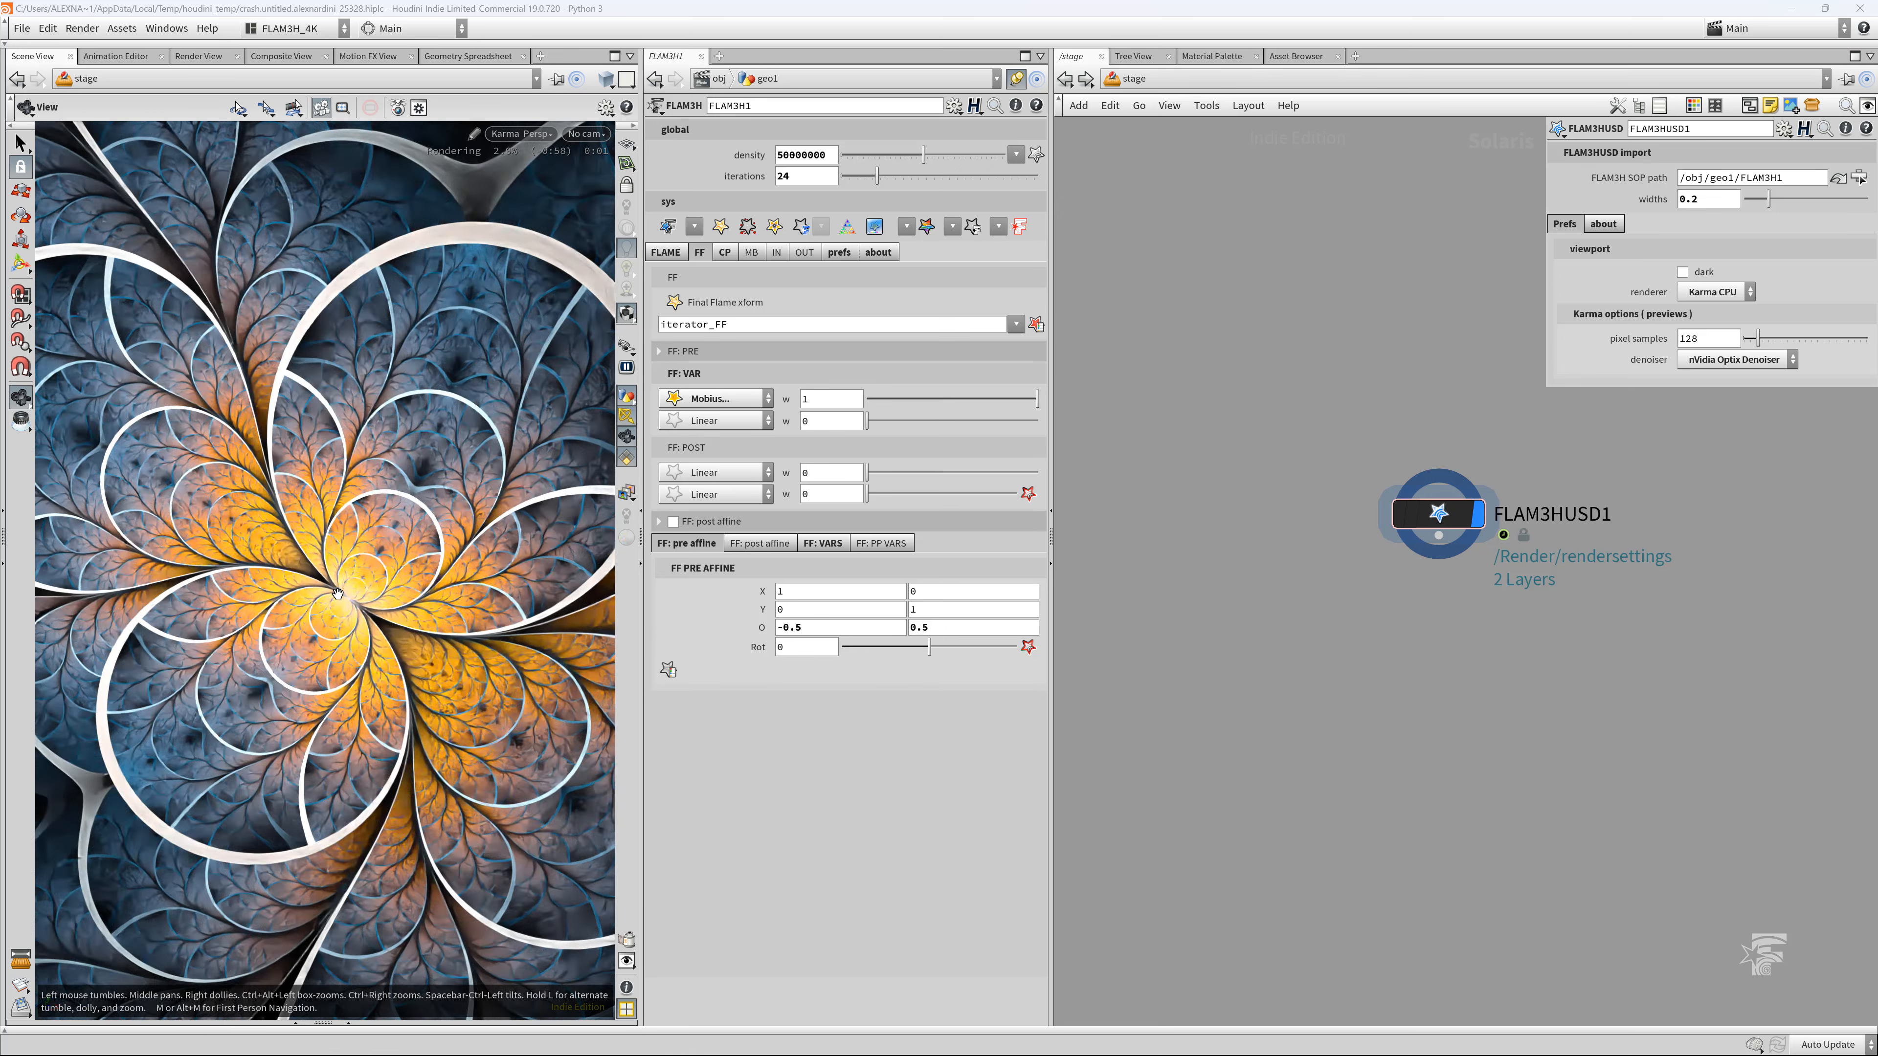
{"action": "left_click_drag", "start_coordinate": [353, 592], "coordinate": [364, 592]}
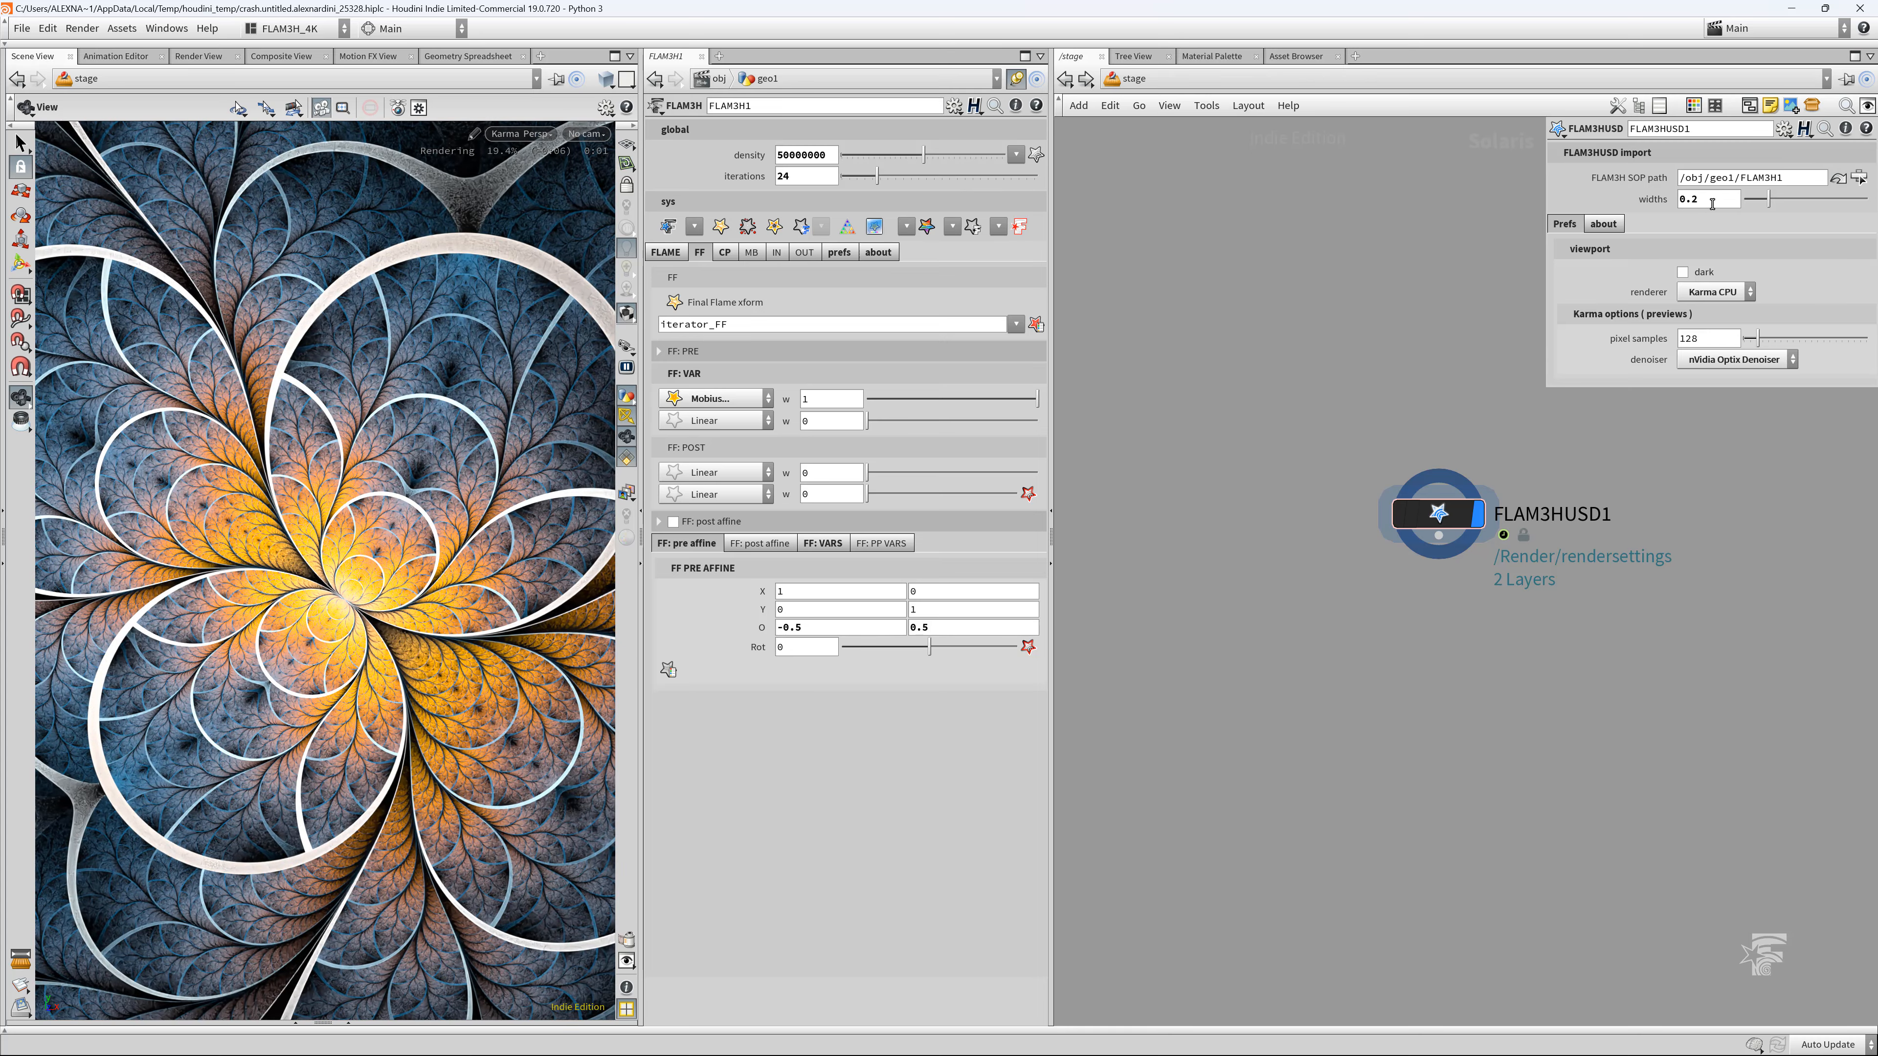
{"action": "left_click", "coordinate": [1712, 201]}
Set the value component of the flame's palette HSV to 3 and reframe the render
{"action": "left_click", "coordinate": [728, 253]}
{"action": "left_click", "coordinate": [942, 320]}
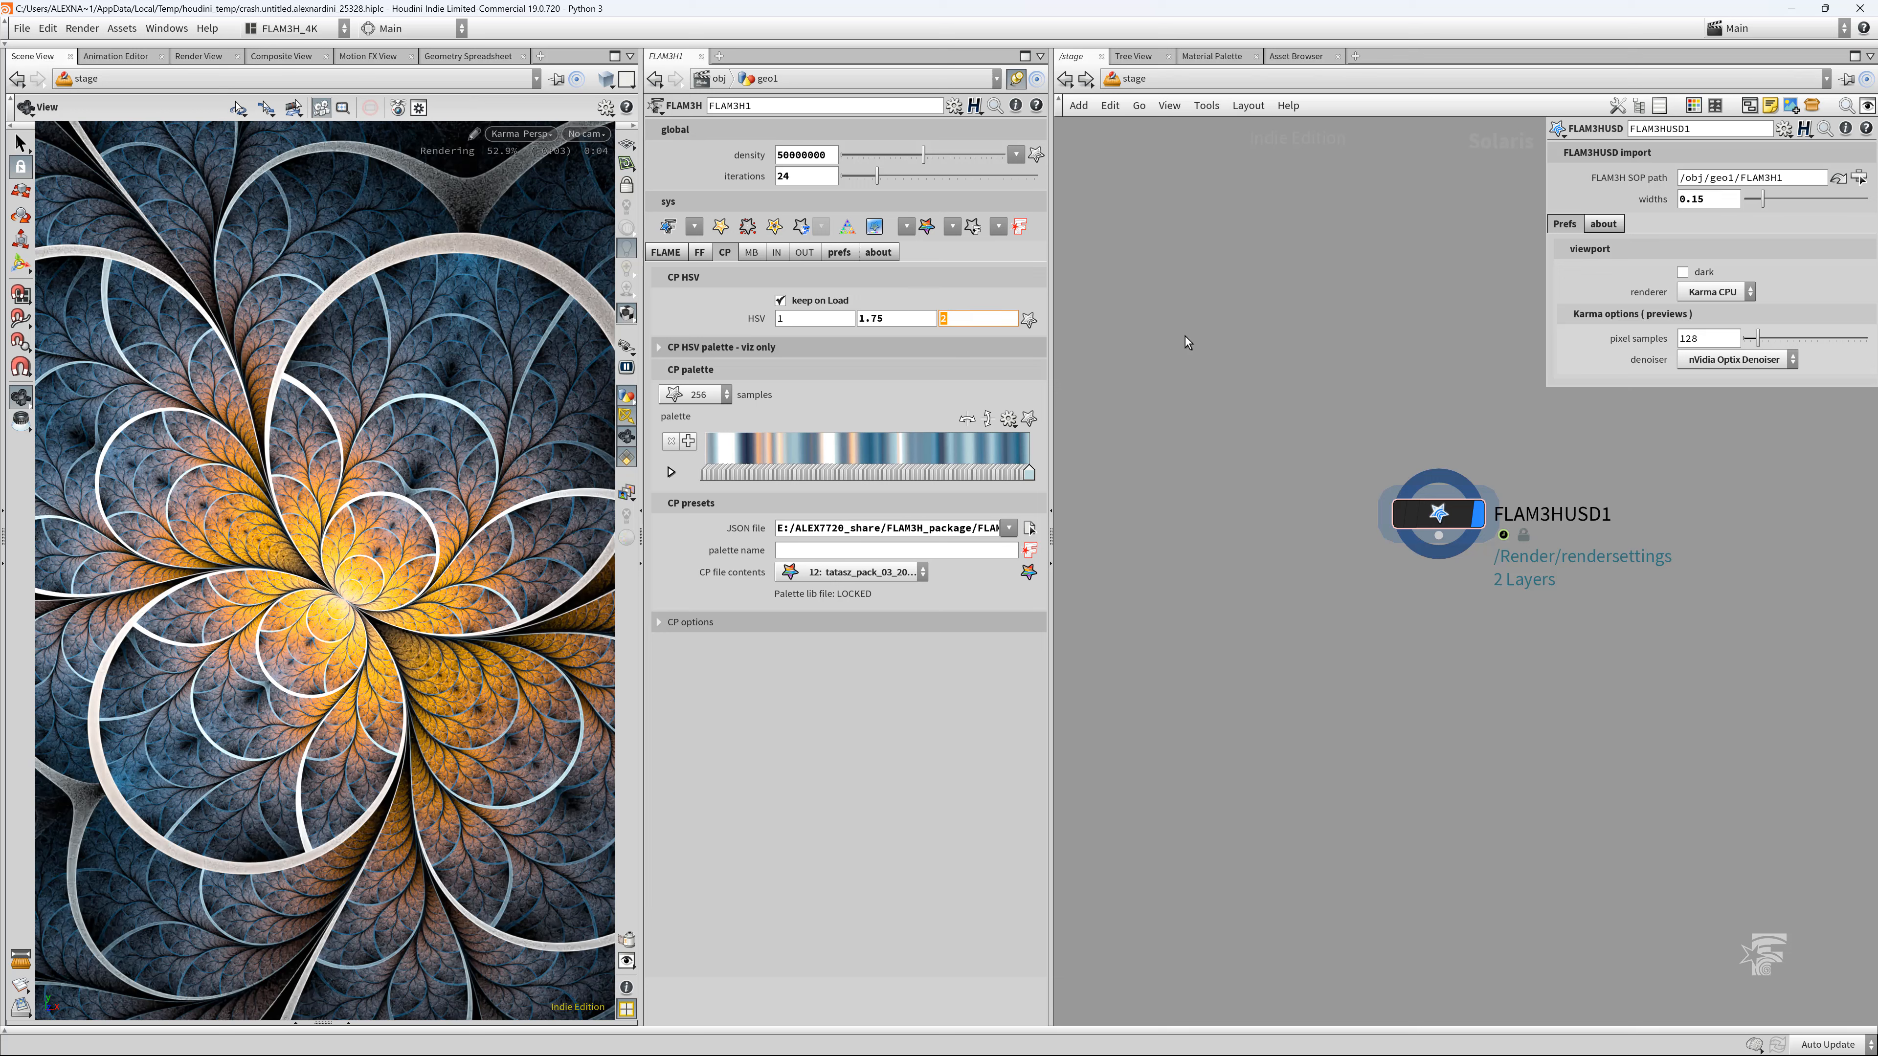
{"action": "type", "text": "3"}
{"action": "key", "text": "Return"}
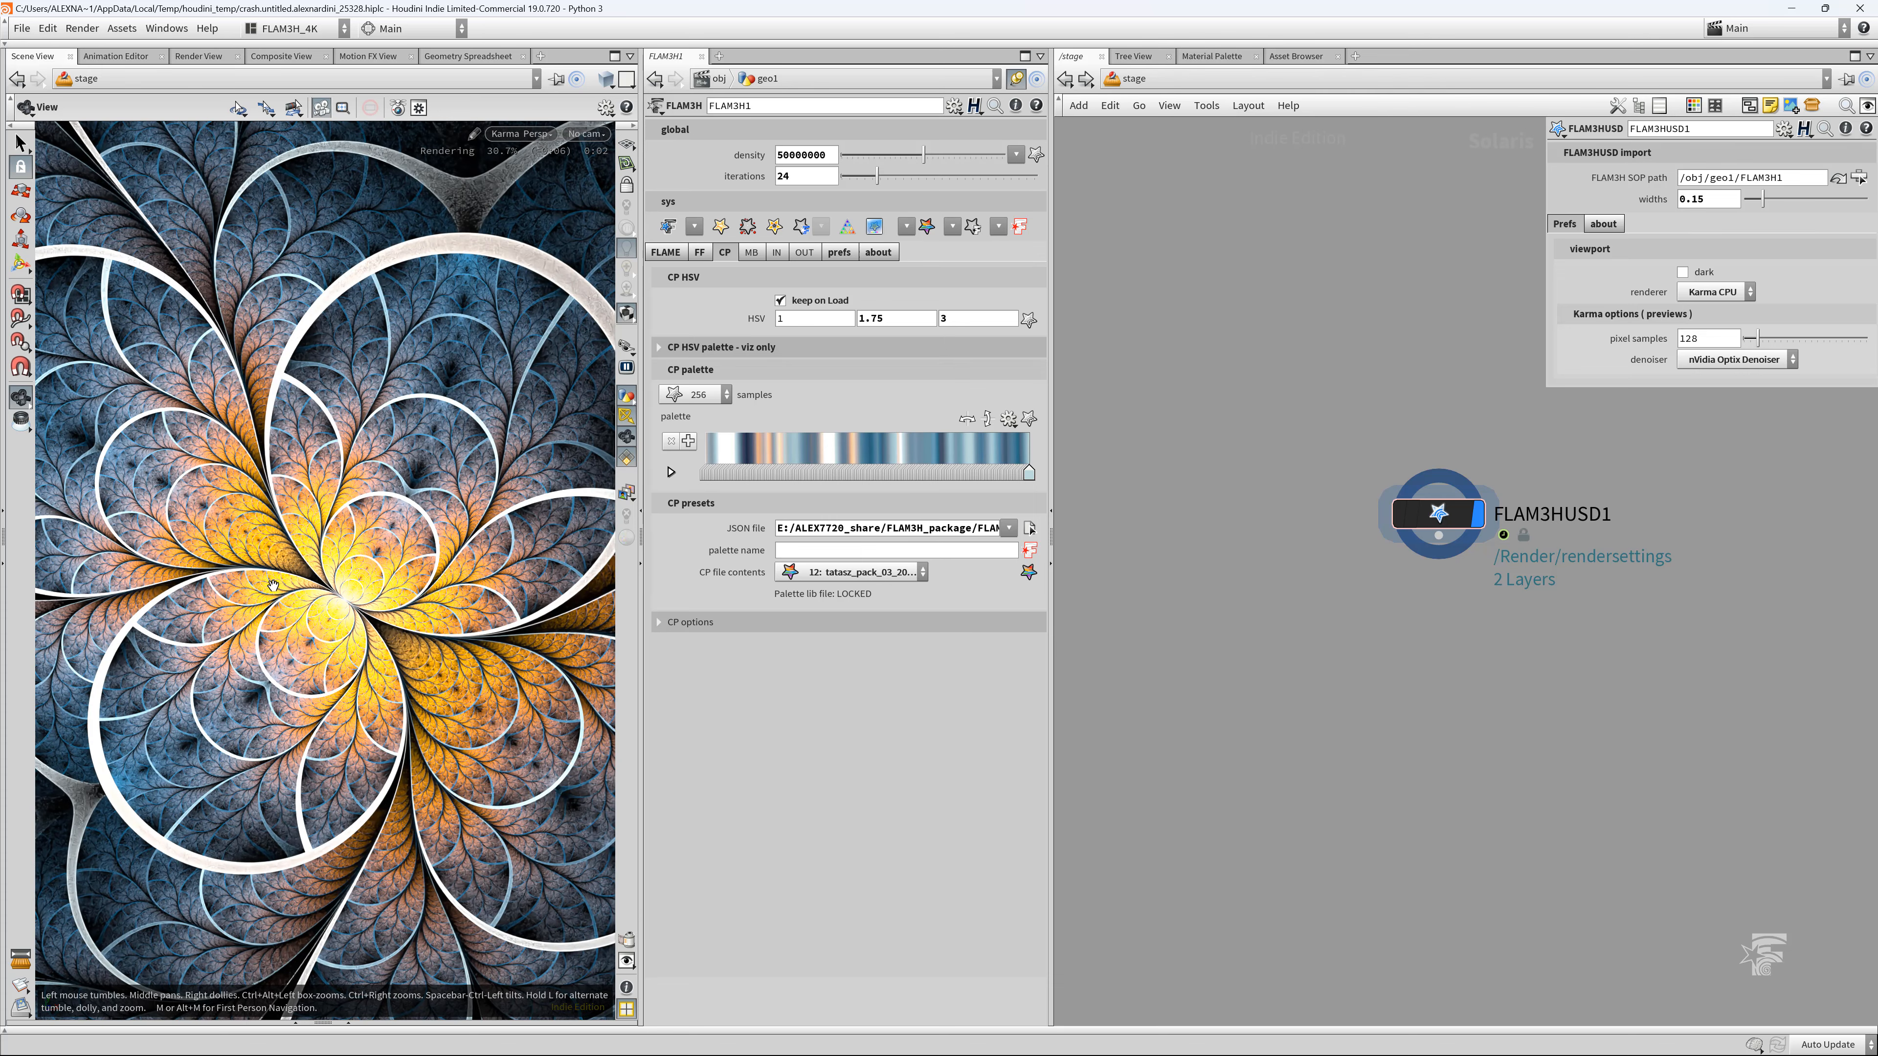
{"action": "right_click_drag", "start_coordinate": [224, 552], "coordinate": [279, 546]}
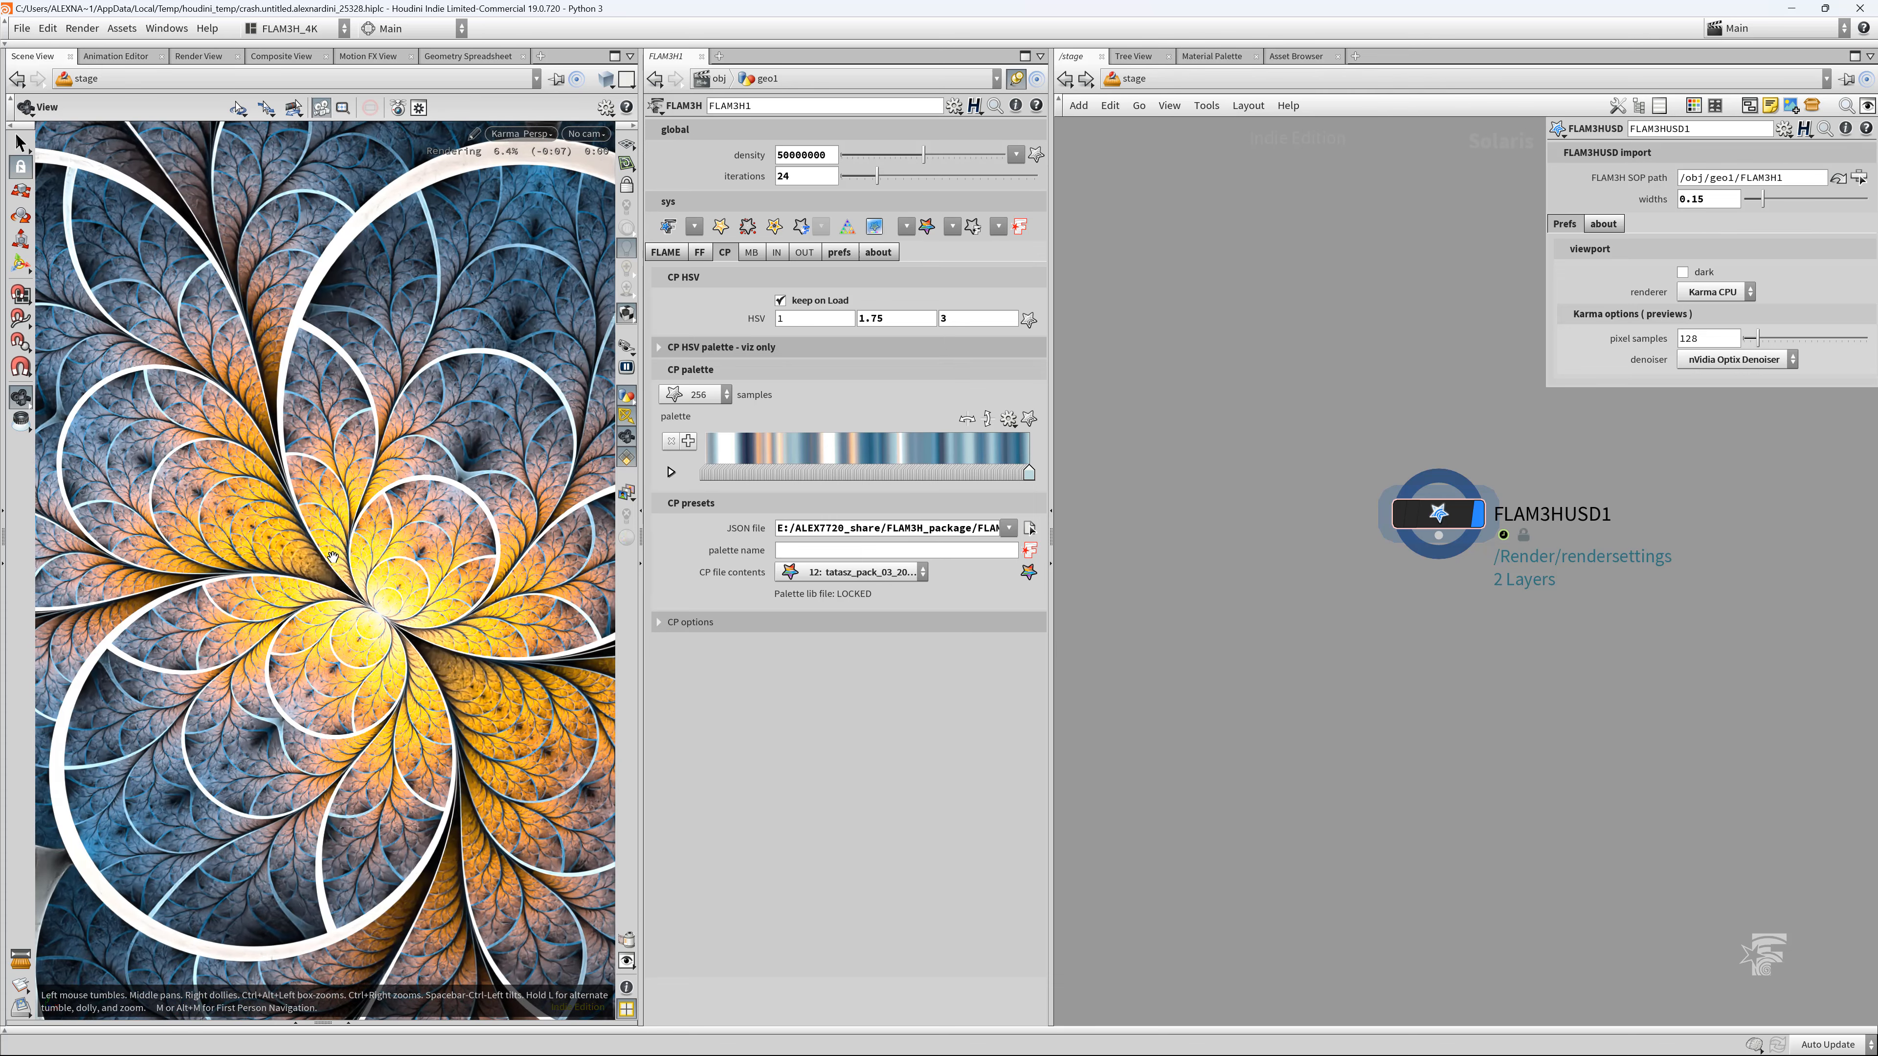
{"action": "middle_click_drag", "start_coordinate": [393, 534], "coordinate": [406, 564]}
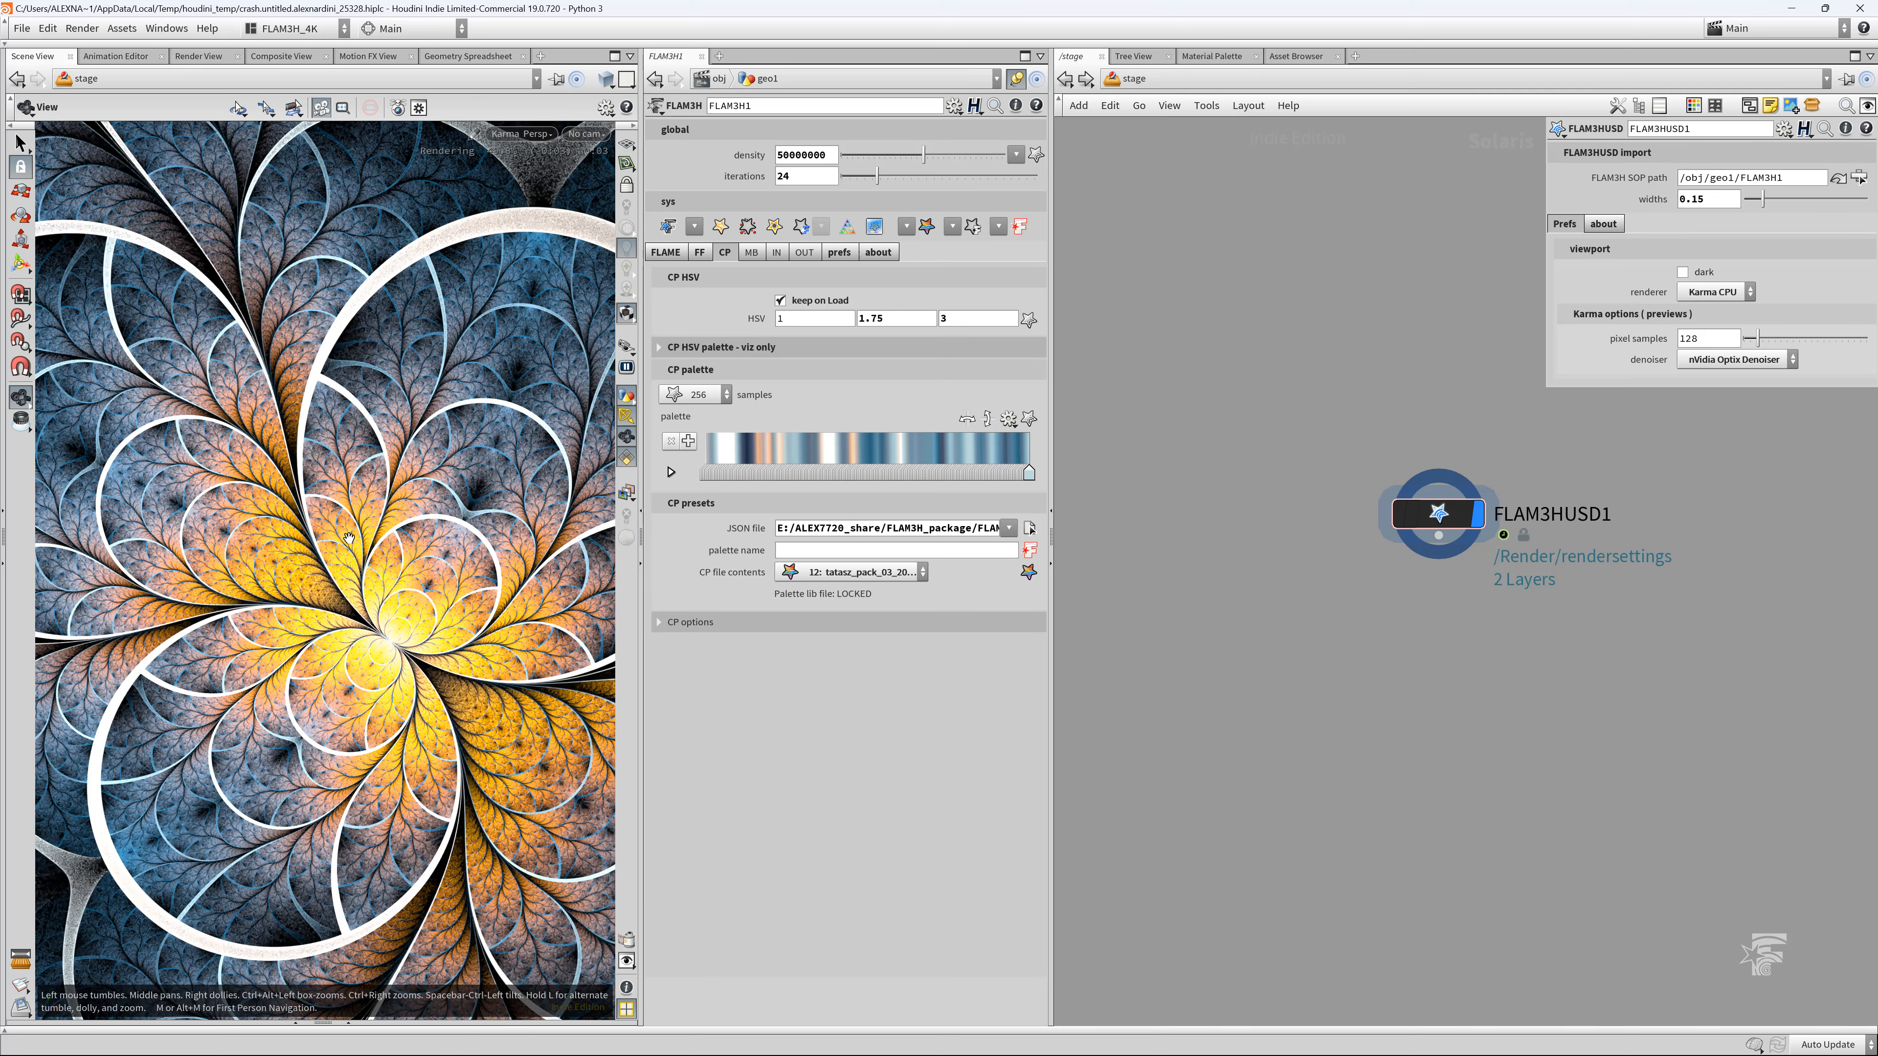
{"action": "right_click_drag", "start_coordinate": [302, 541], "coordinate": [444, 584]}
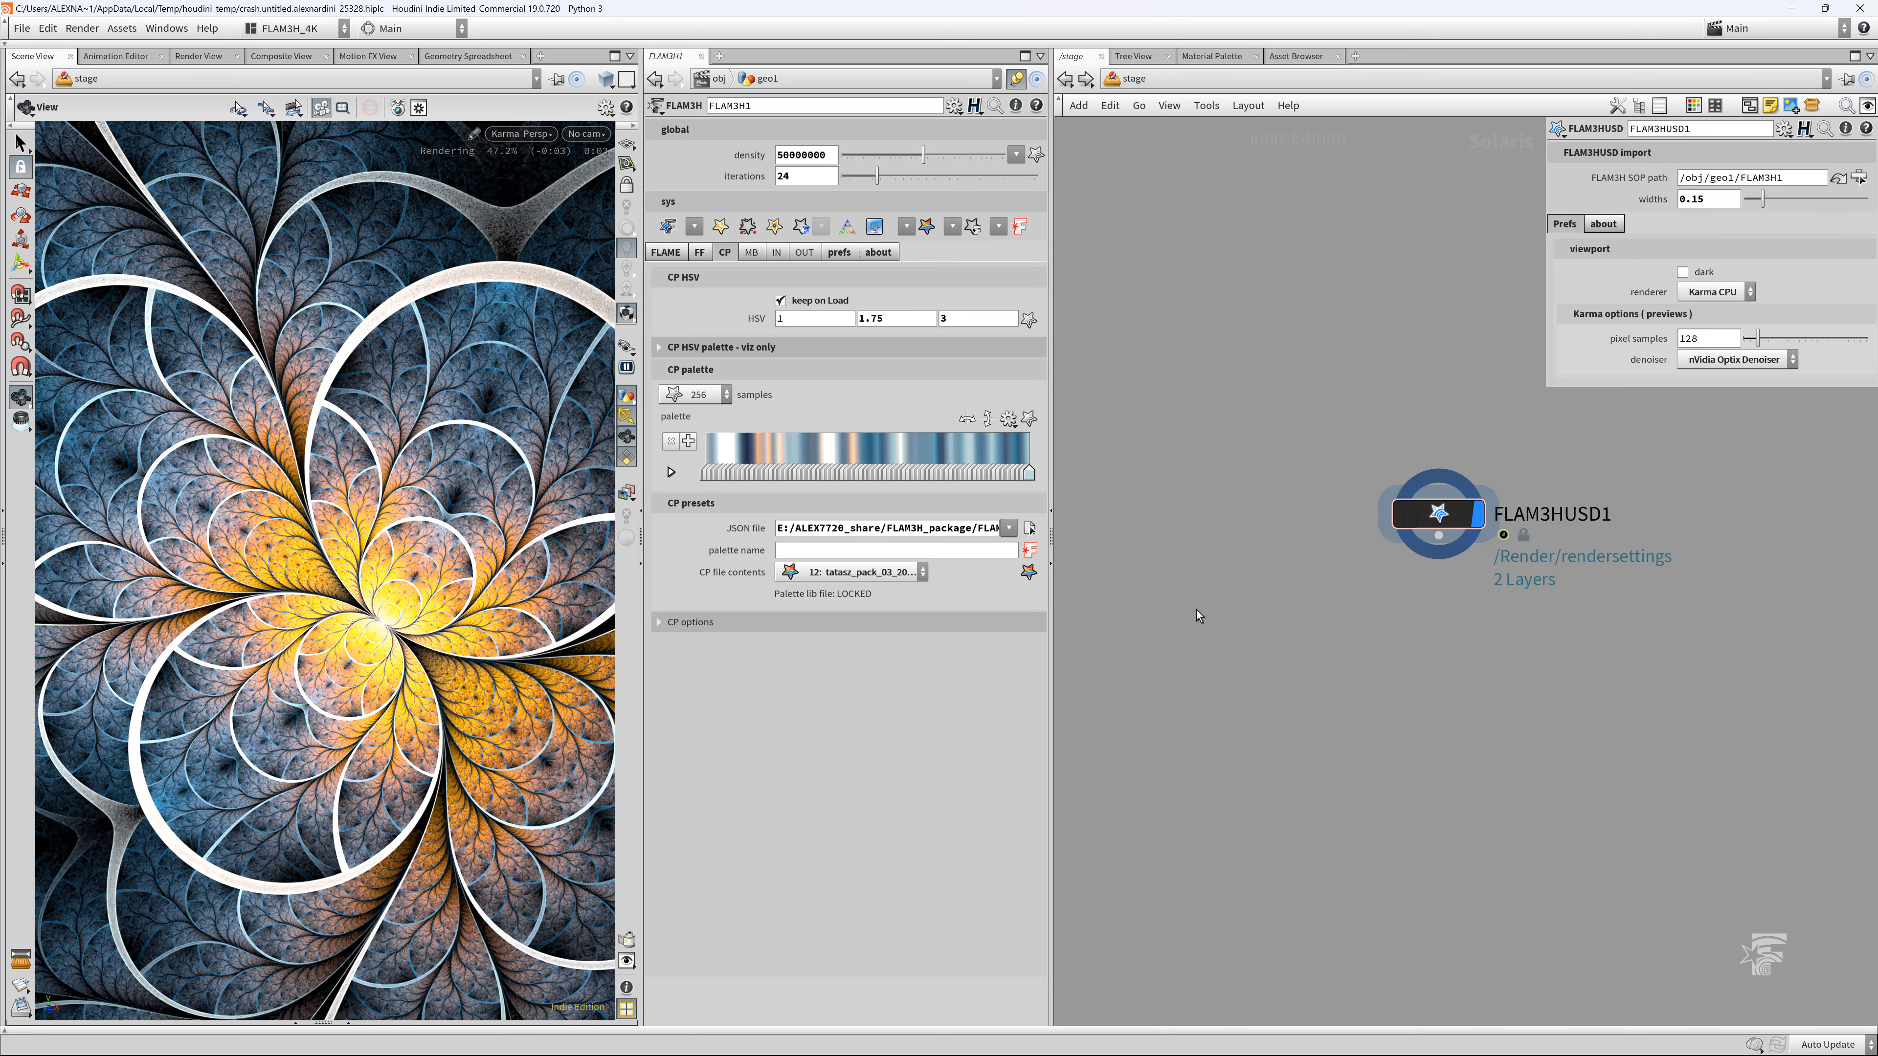
Show the flame's iterator settings
{"action": "left_click", "coordinate": [664, 252]}
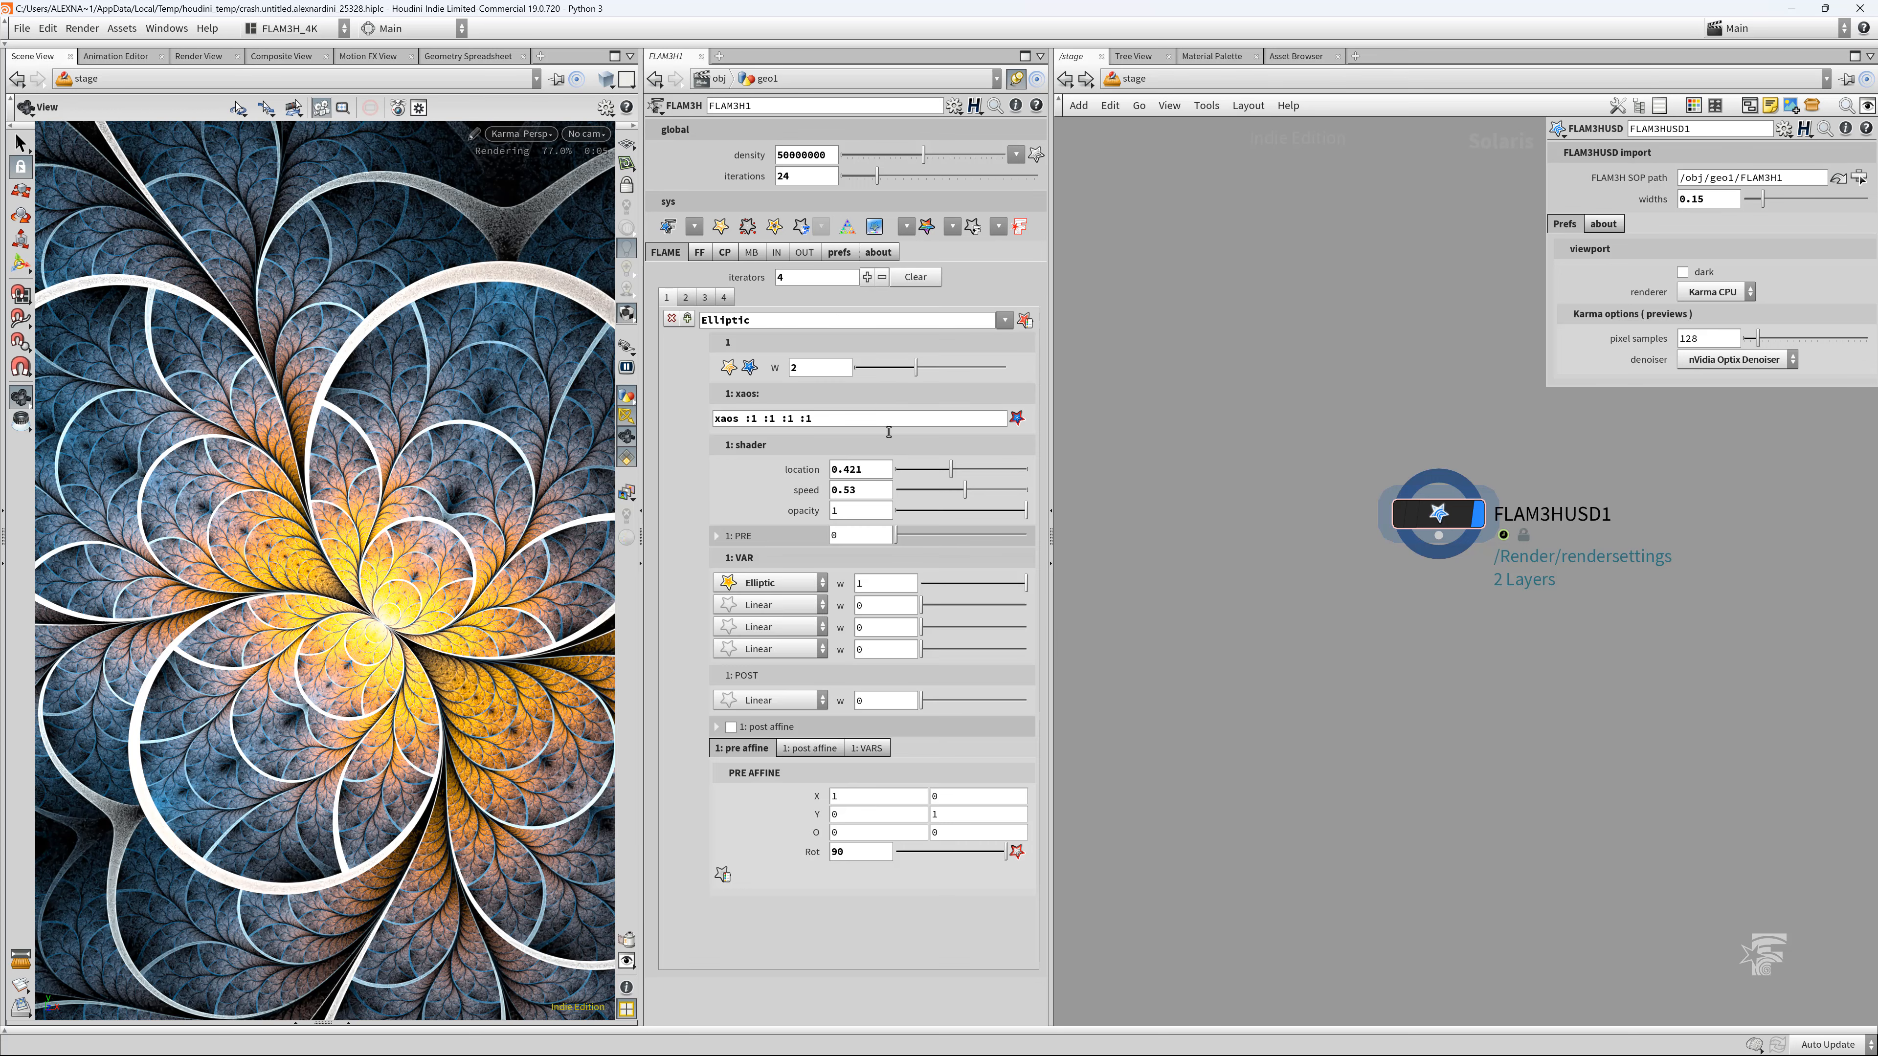